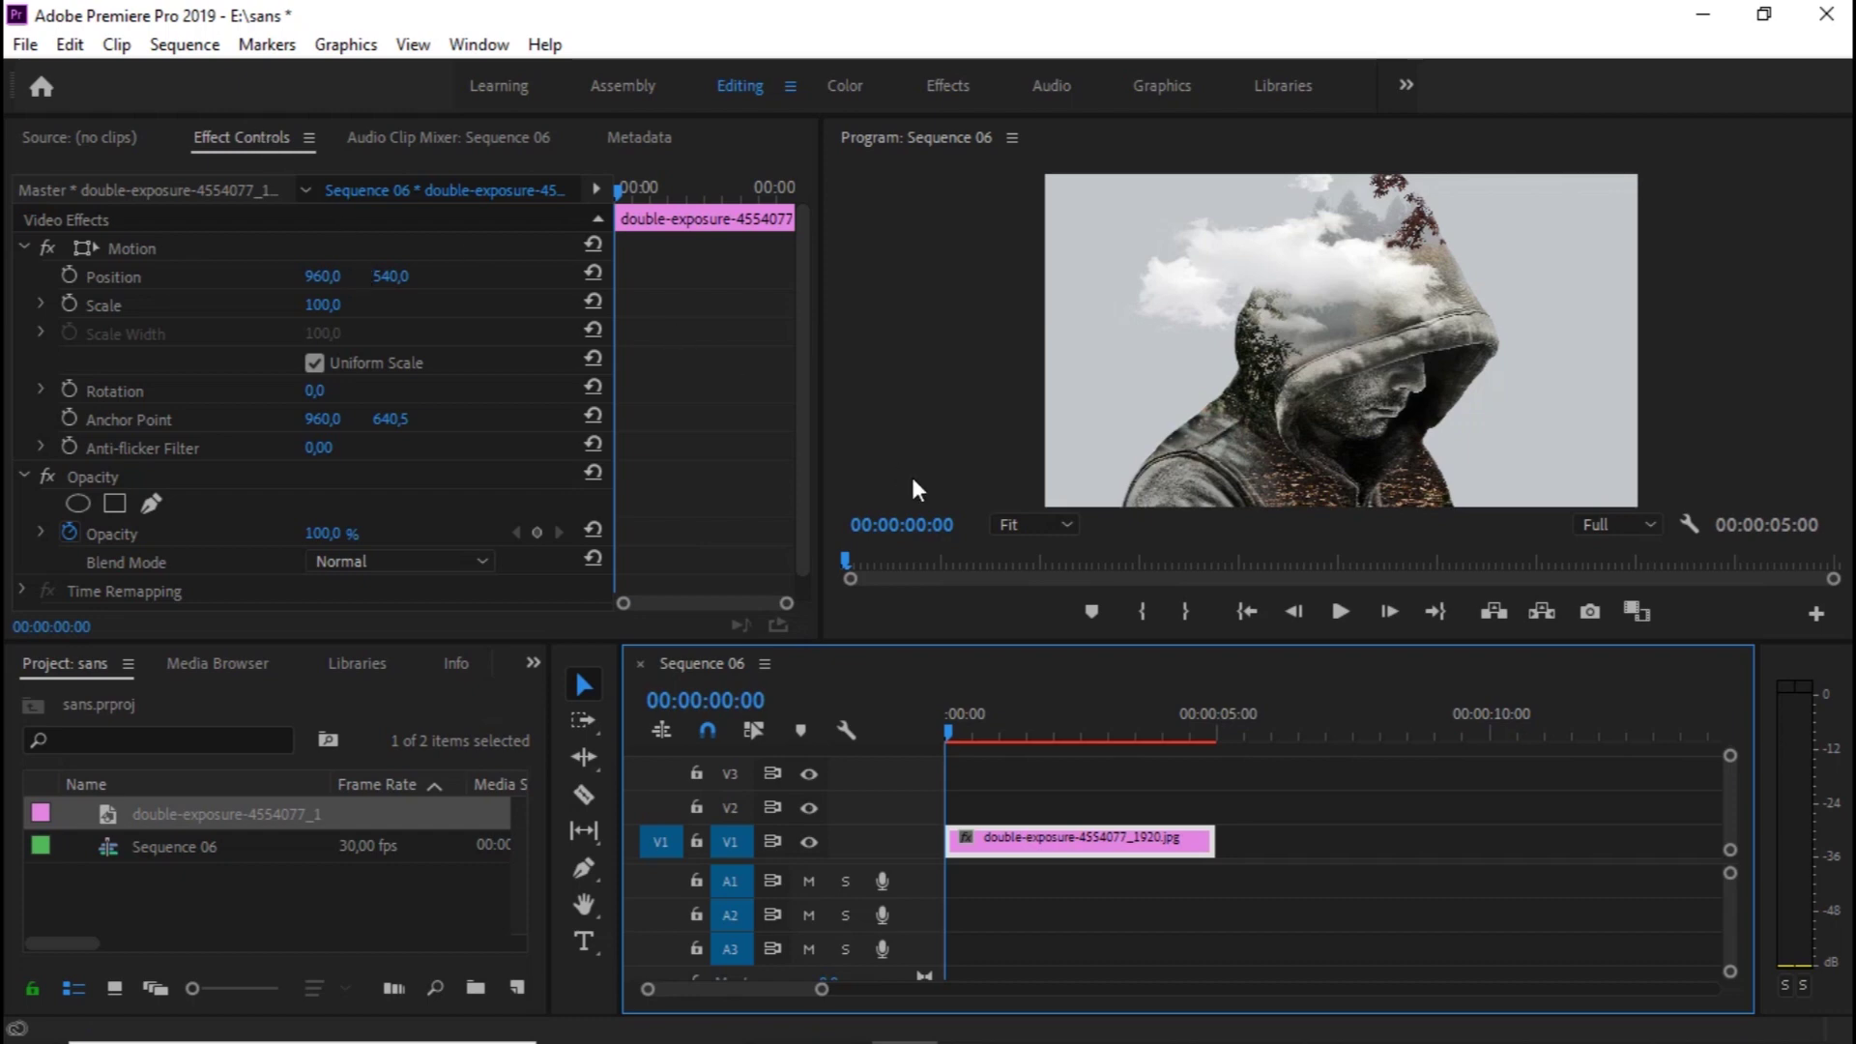
At 10% monitor zoom, draw a three-point triangular opacity mask enclosing the image's top-left corner
{"action": "left_click_drag", "start_coordinate": [798, 416], "coordinate": [814, 553]}
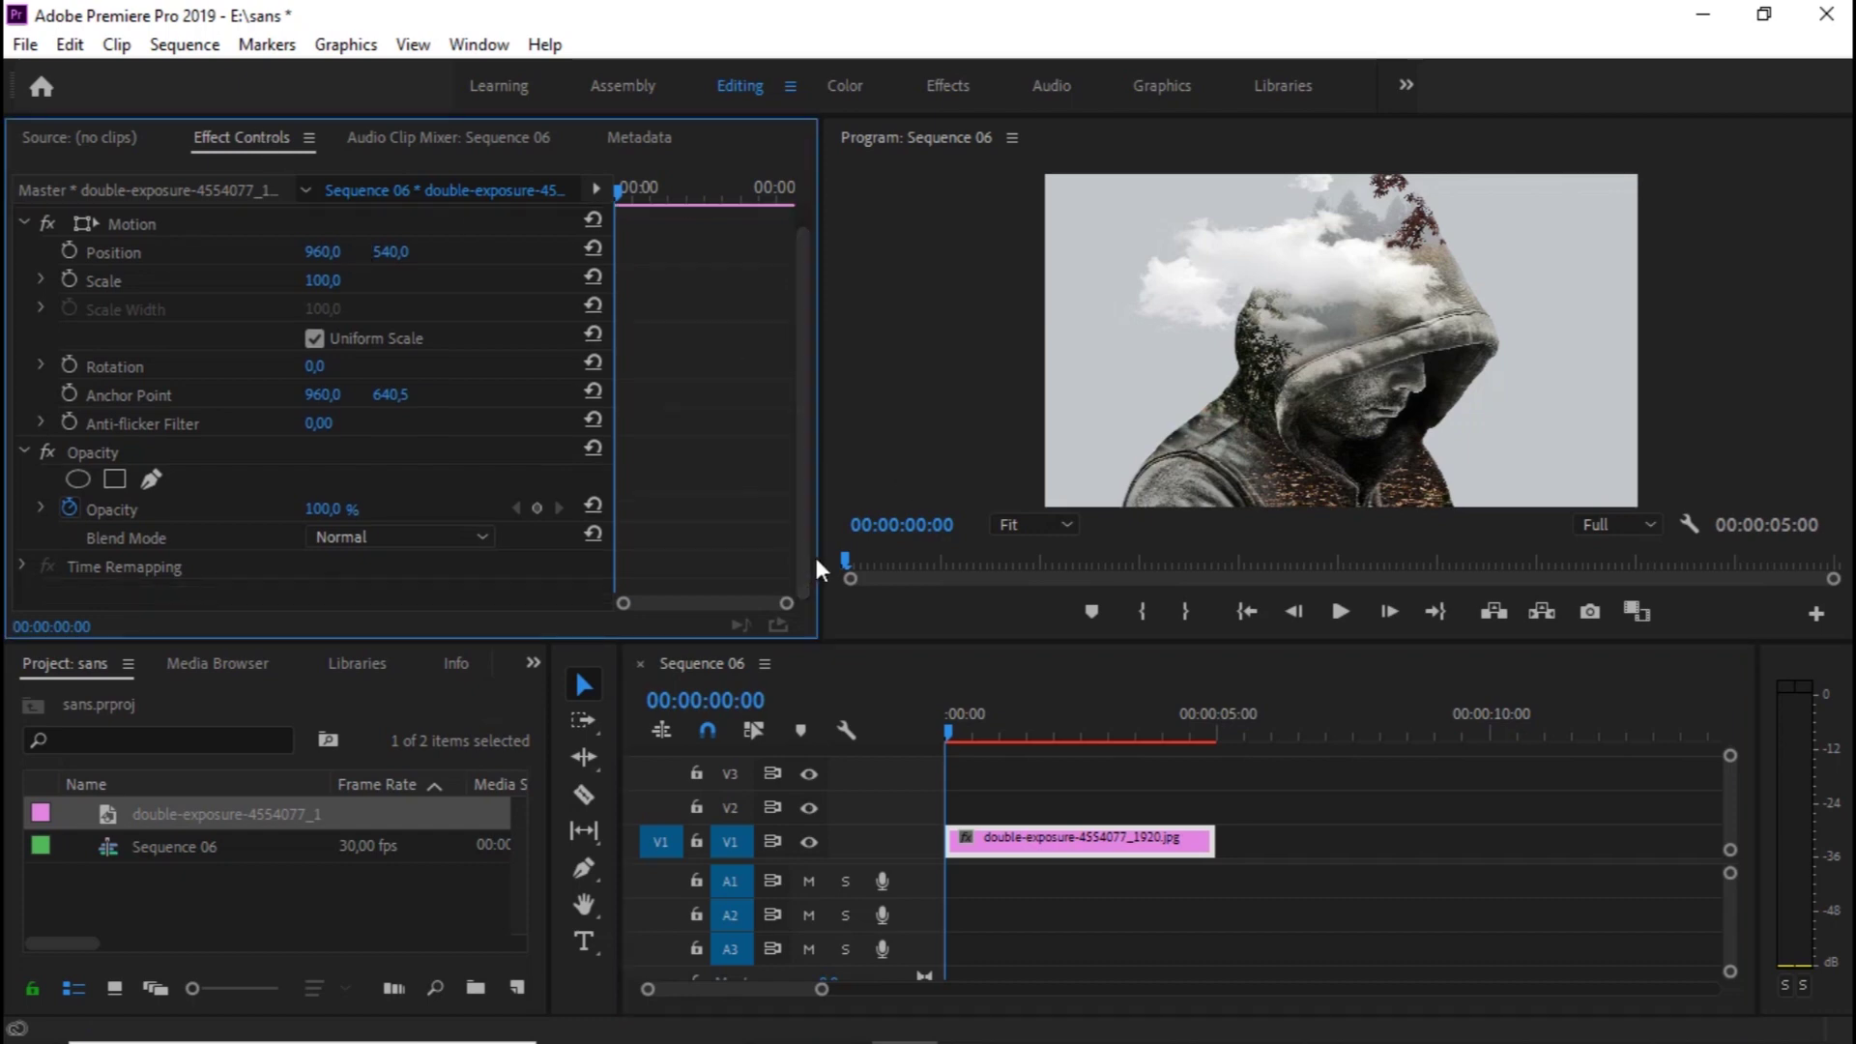
{"action": "left_click", "coordinate": [150, 478]}
{"action": "left_click", "coordinate": [1067, 522]}
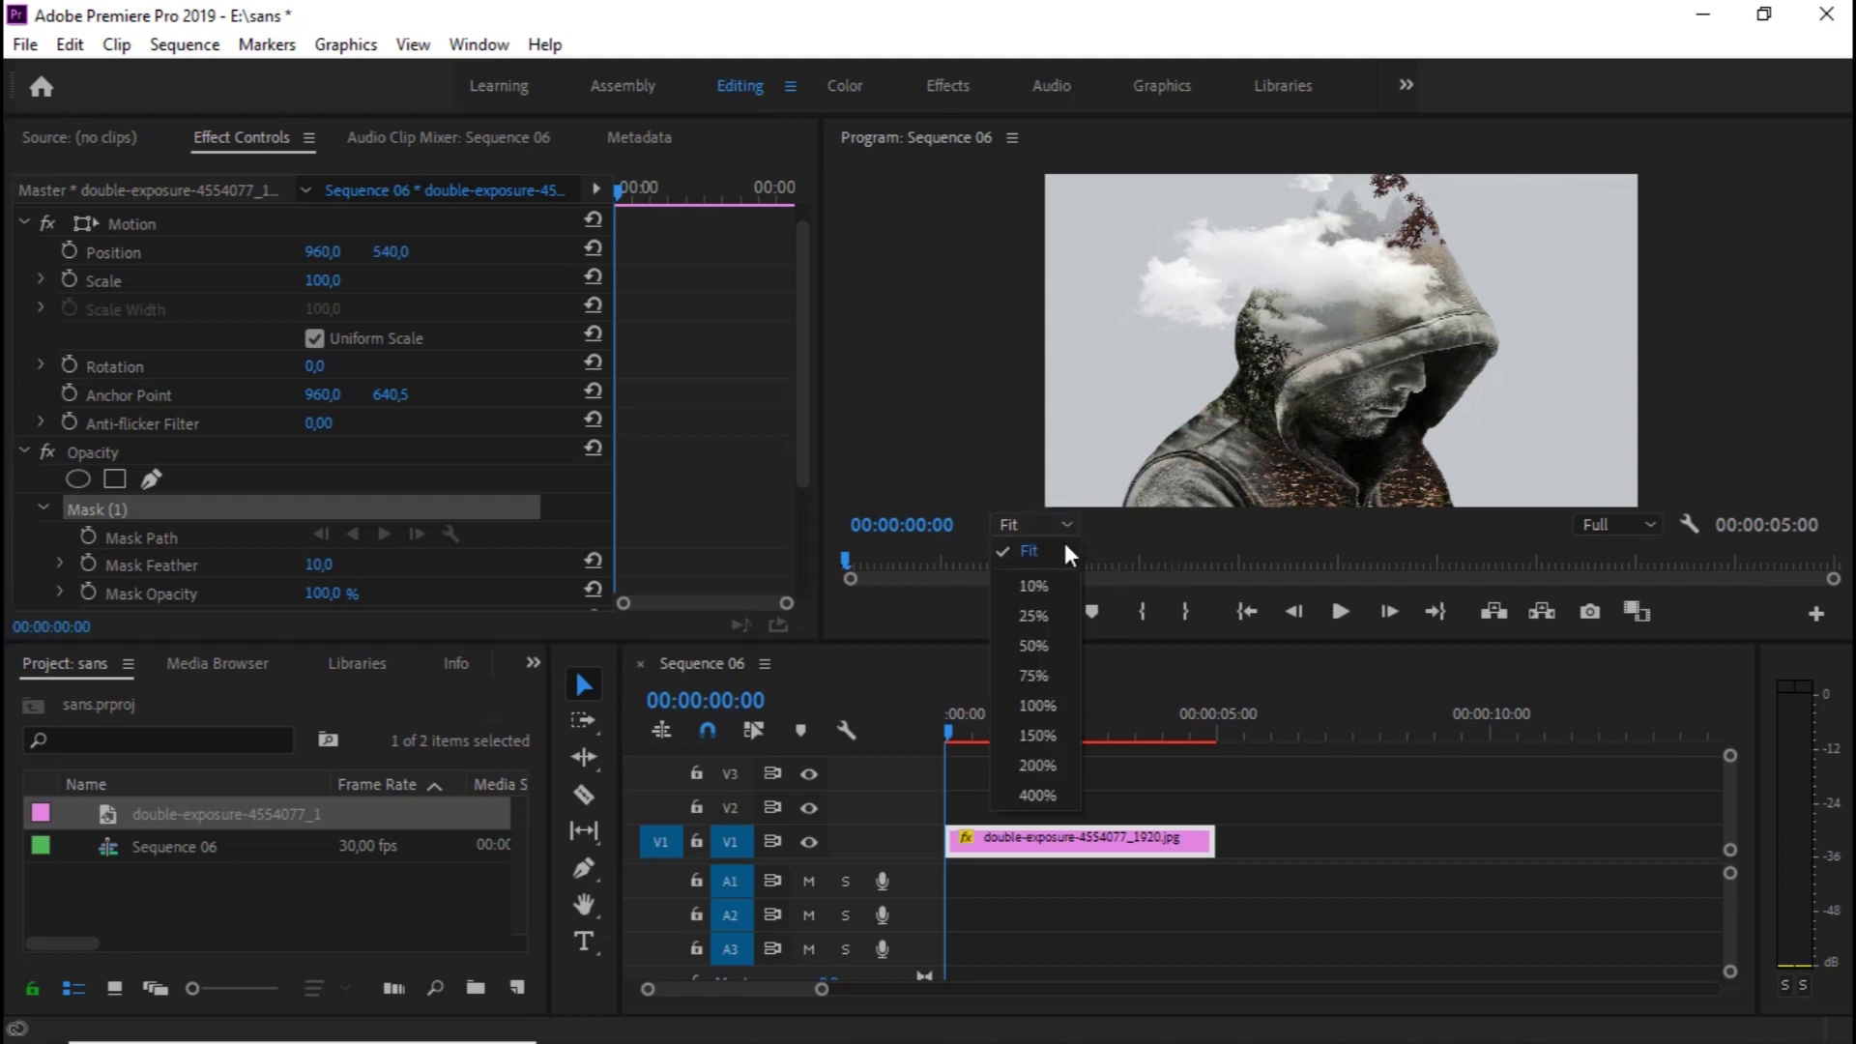
{"action": "left_click", "coordinate": [1041, 580]}
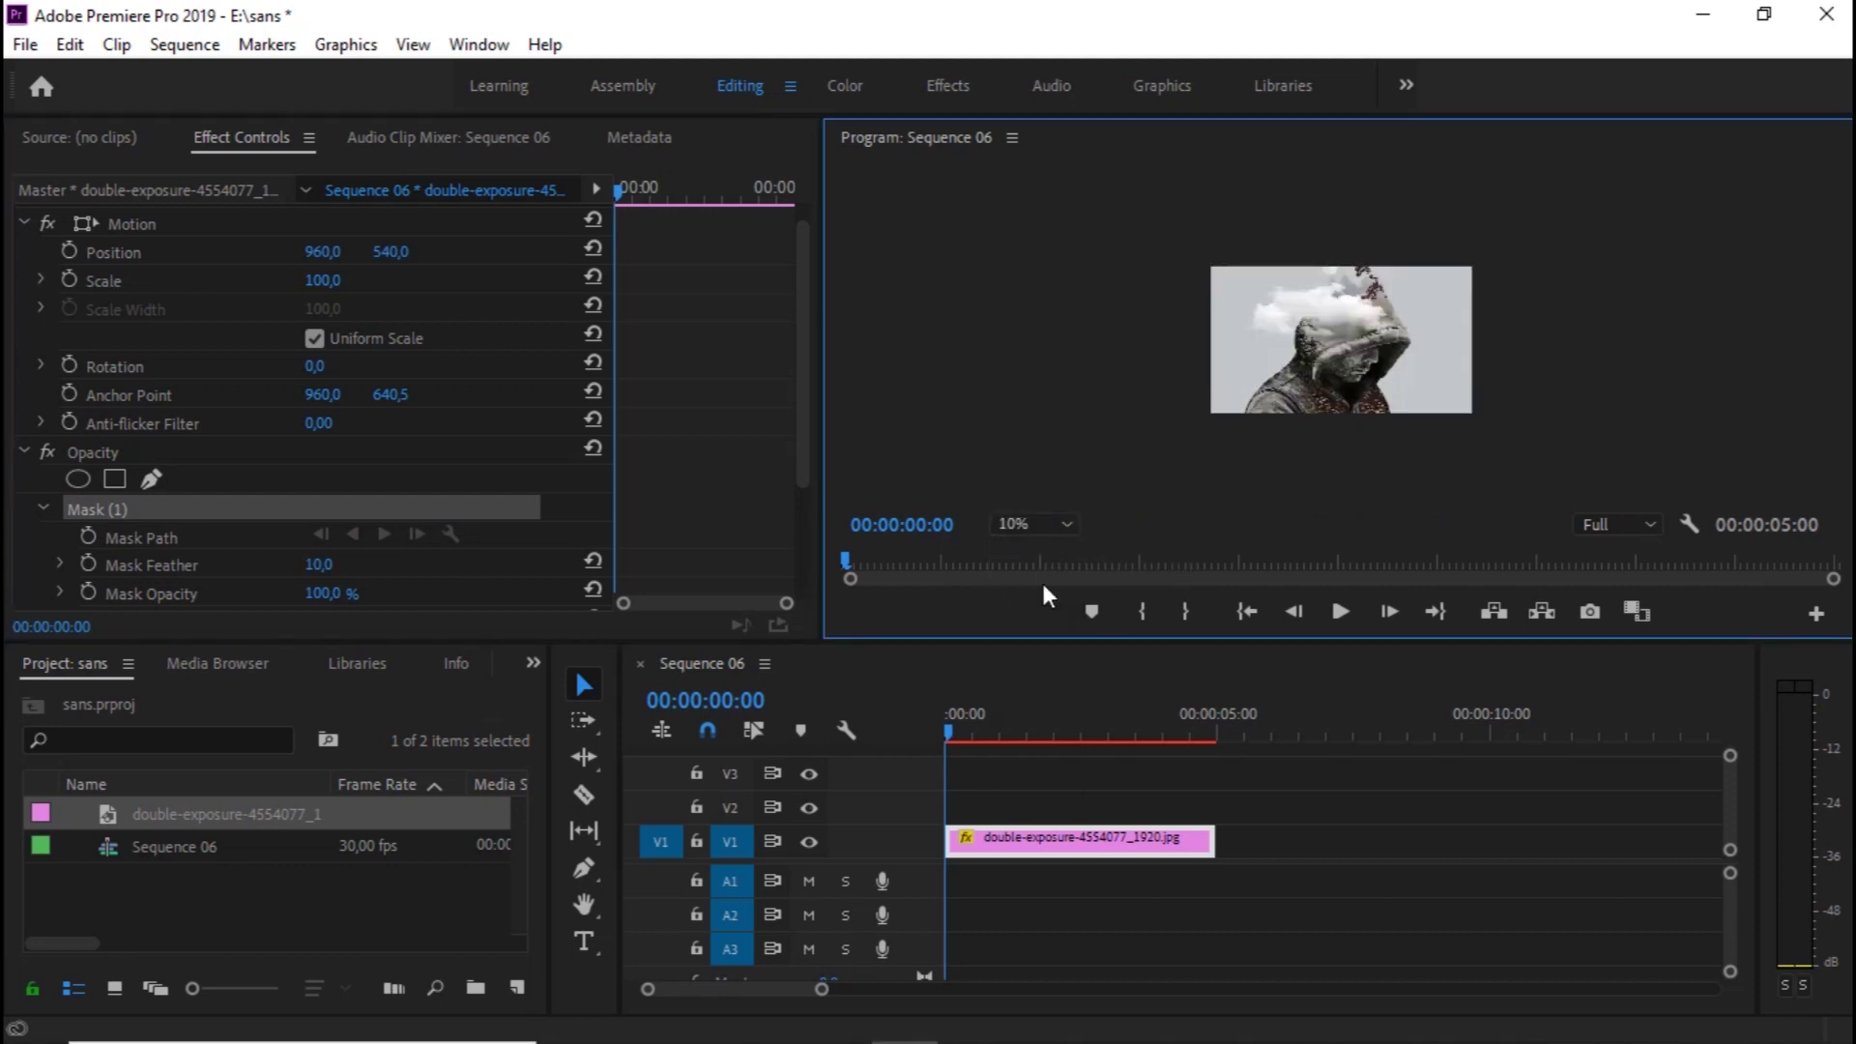
{"action": "left_click", "coordinate": [1169, 413]}
{"action": "left_click", "coordinate": [1335, 229]}
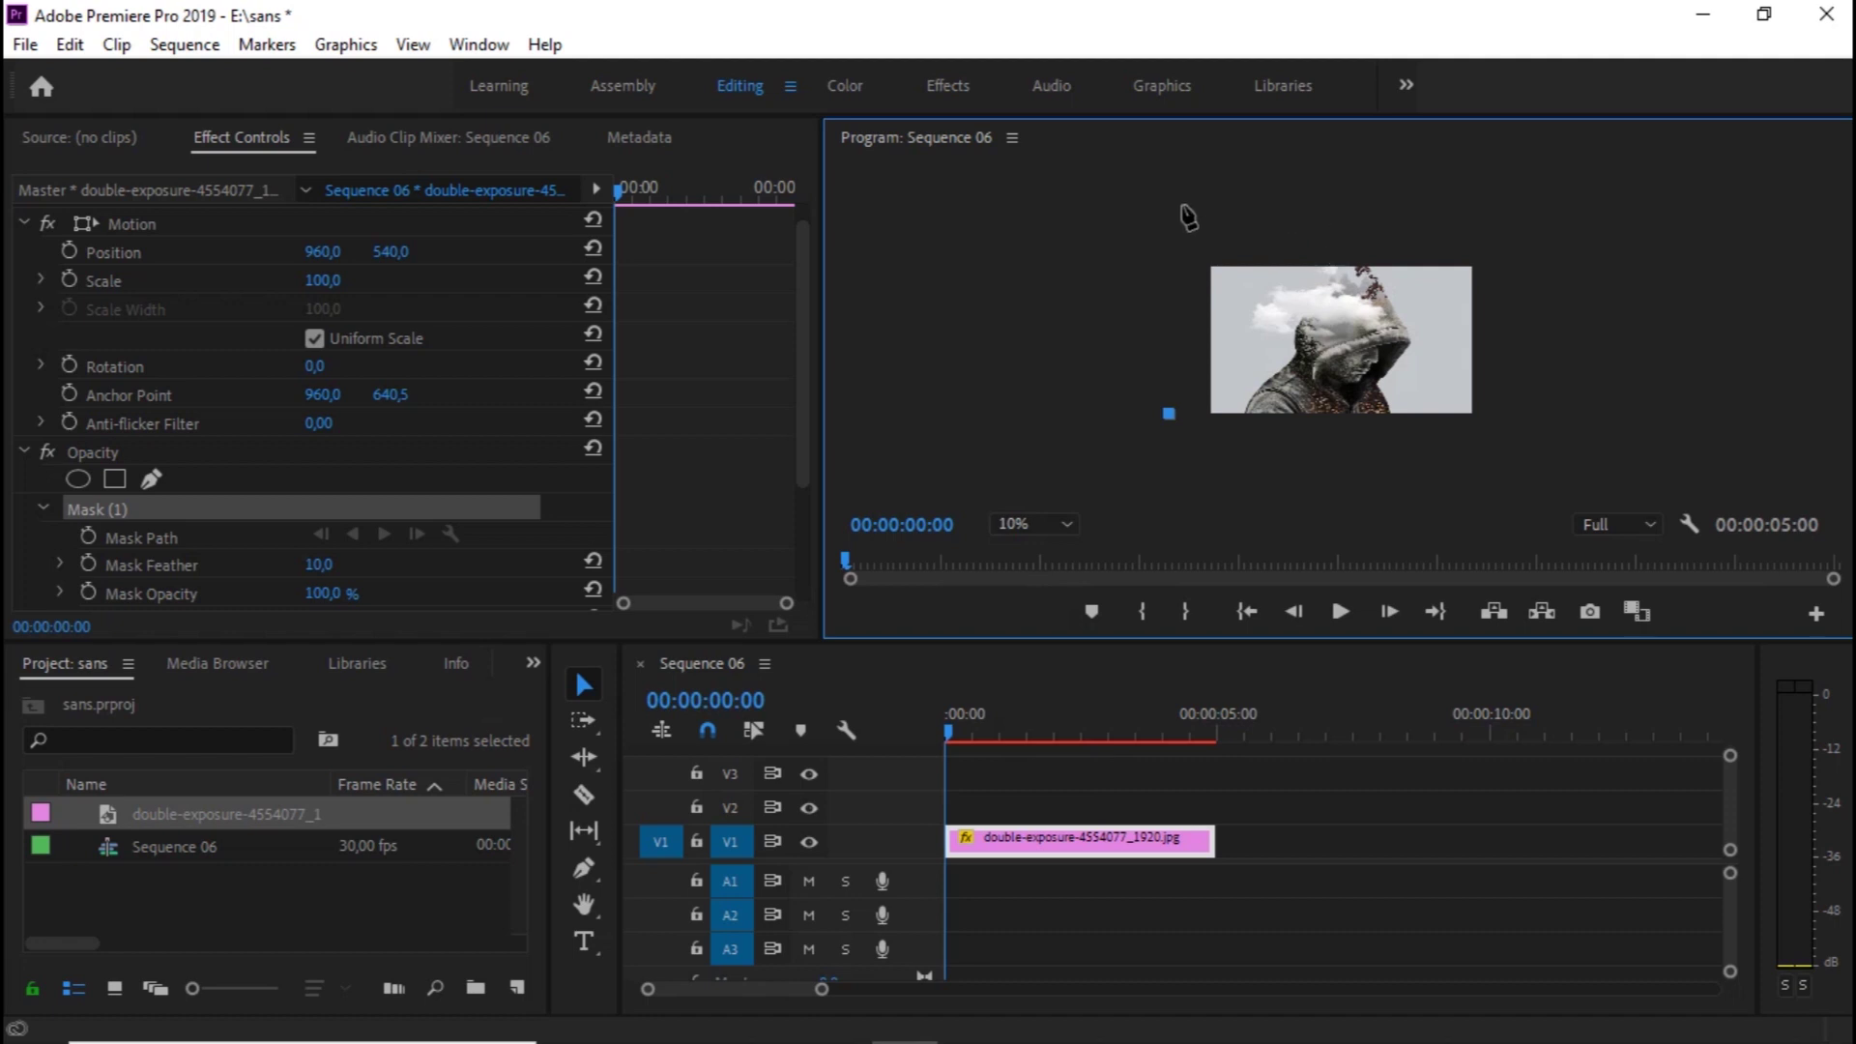
{"action": "left_click", "coordinate": [1134, 193]}
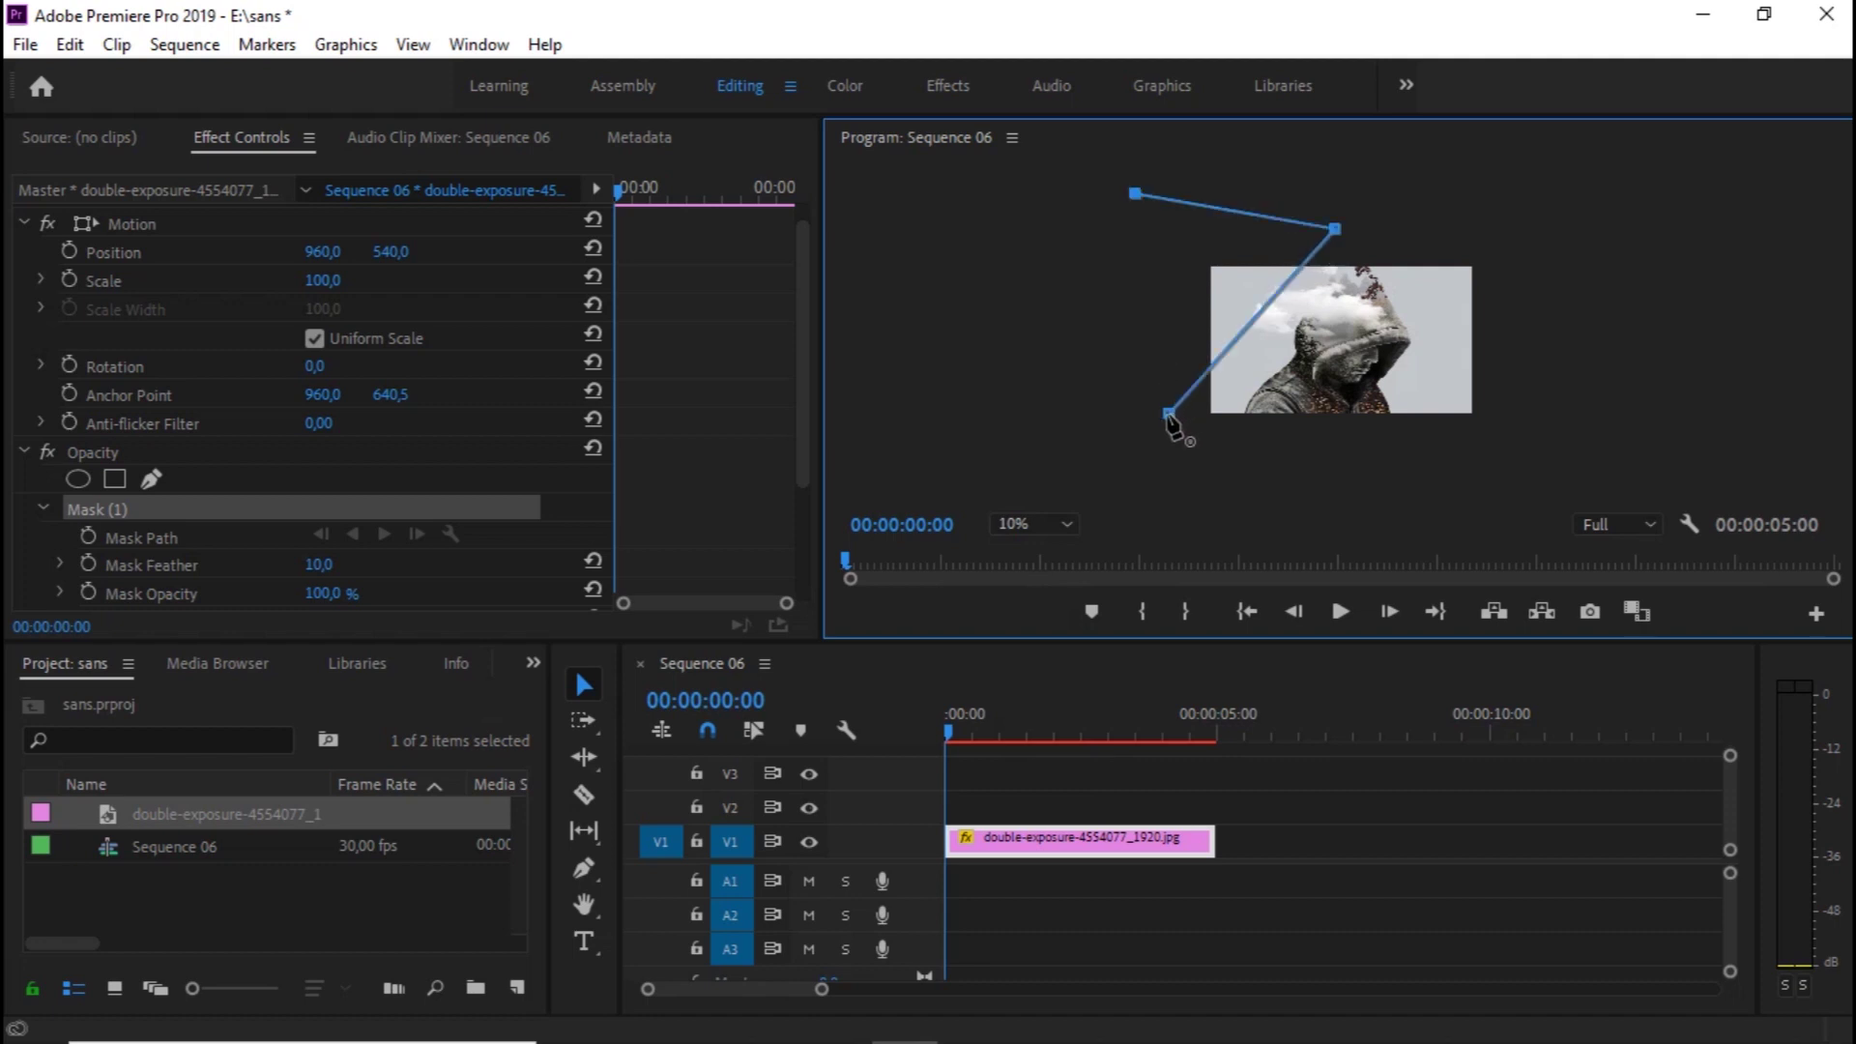
{"action": "left_click", "coordinate": [1169, 414]}
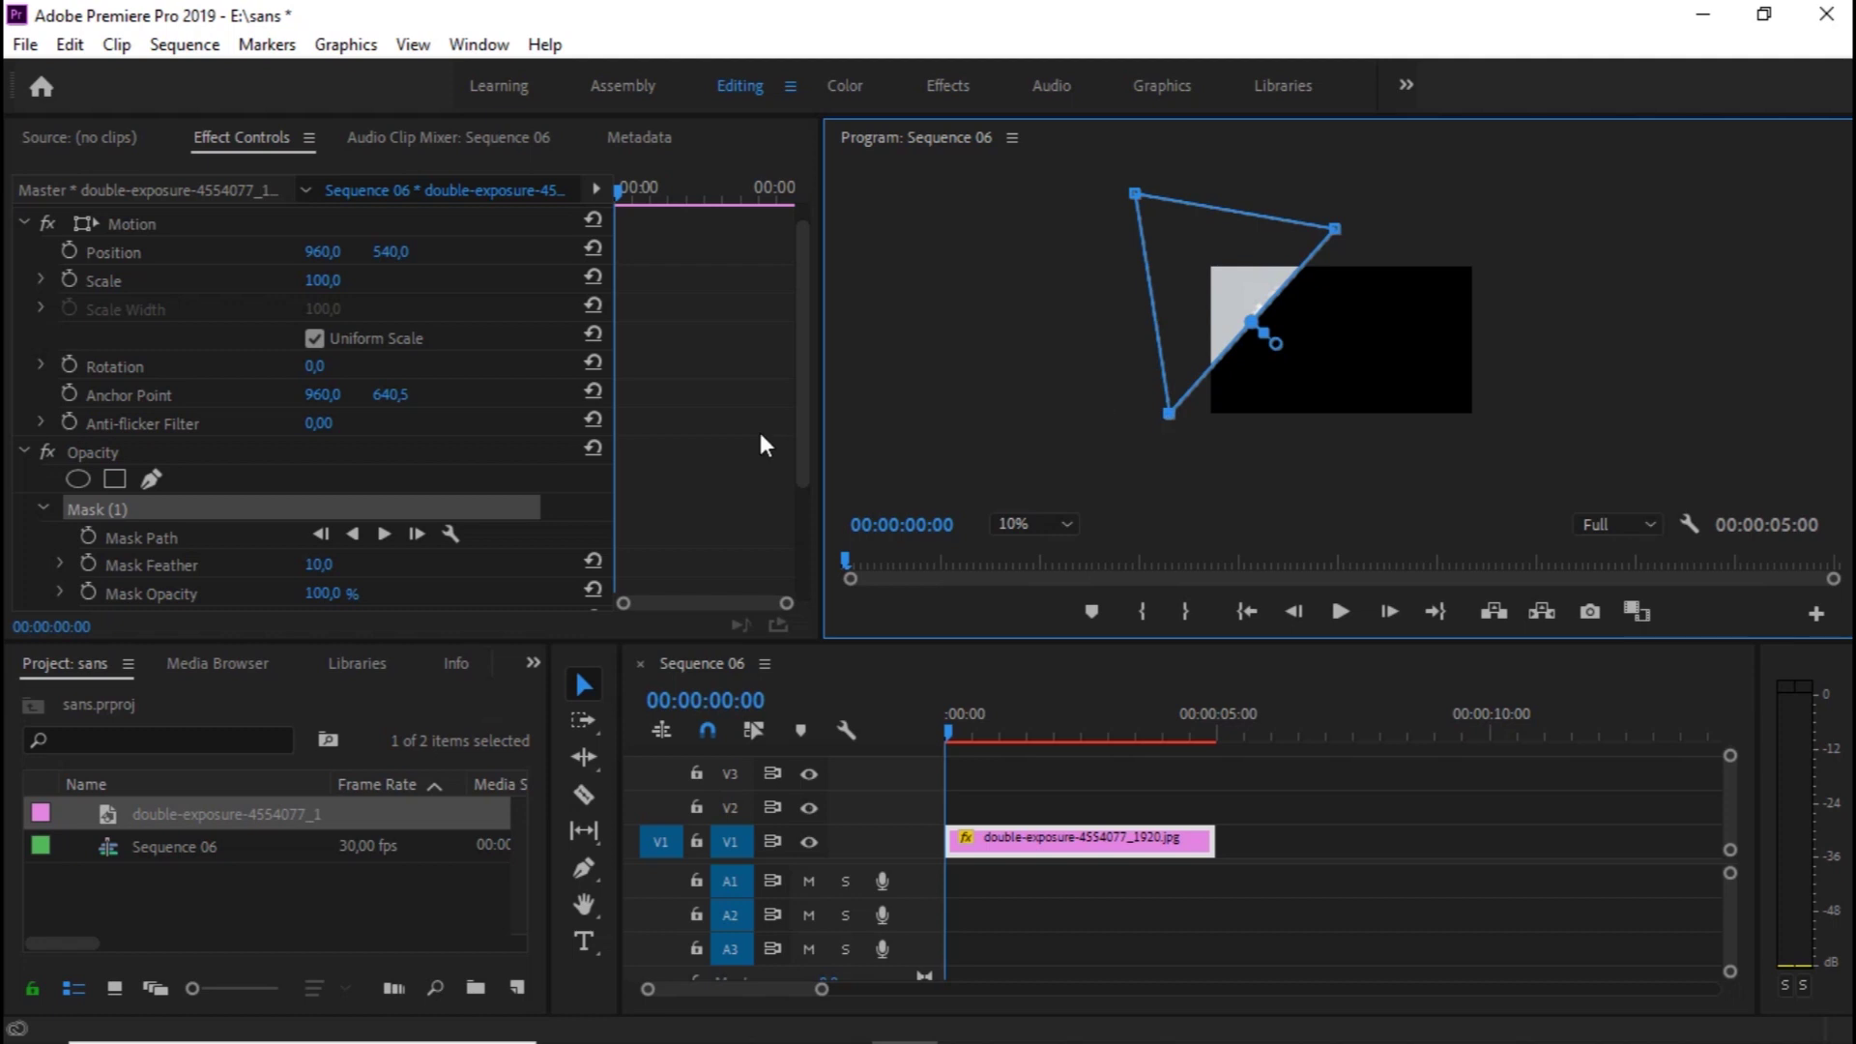
Set the mask's Mask Feather to 0 for a hard edge
{"action": "left_click", "coordinate": [329, 564]}
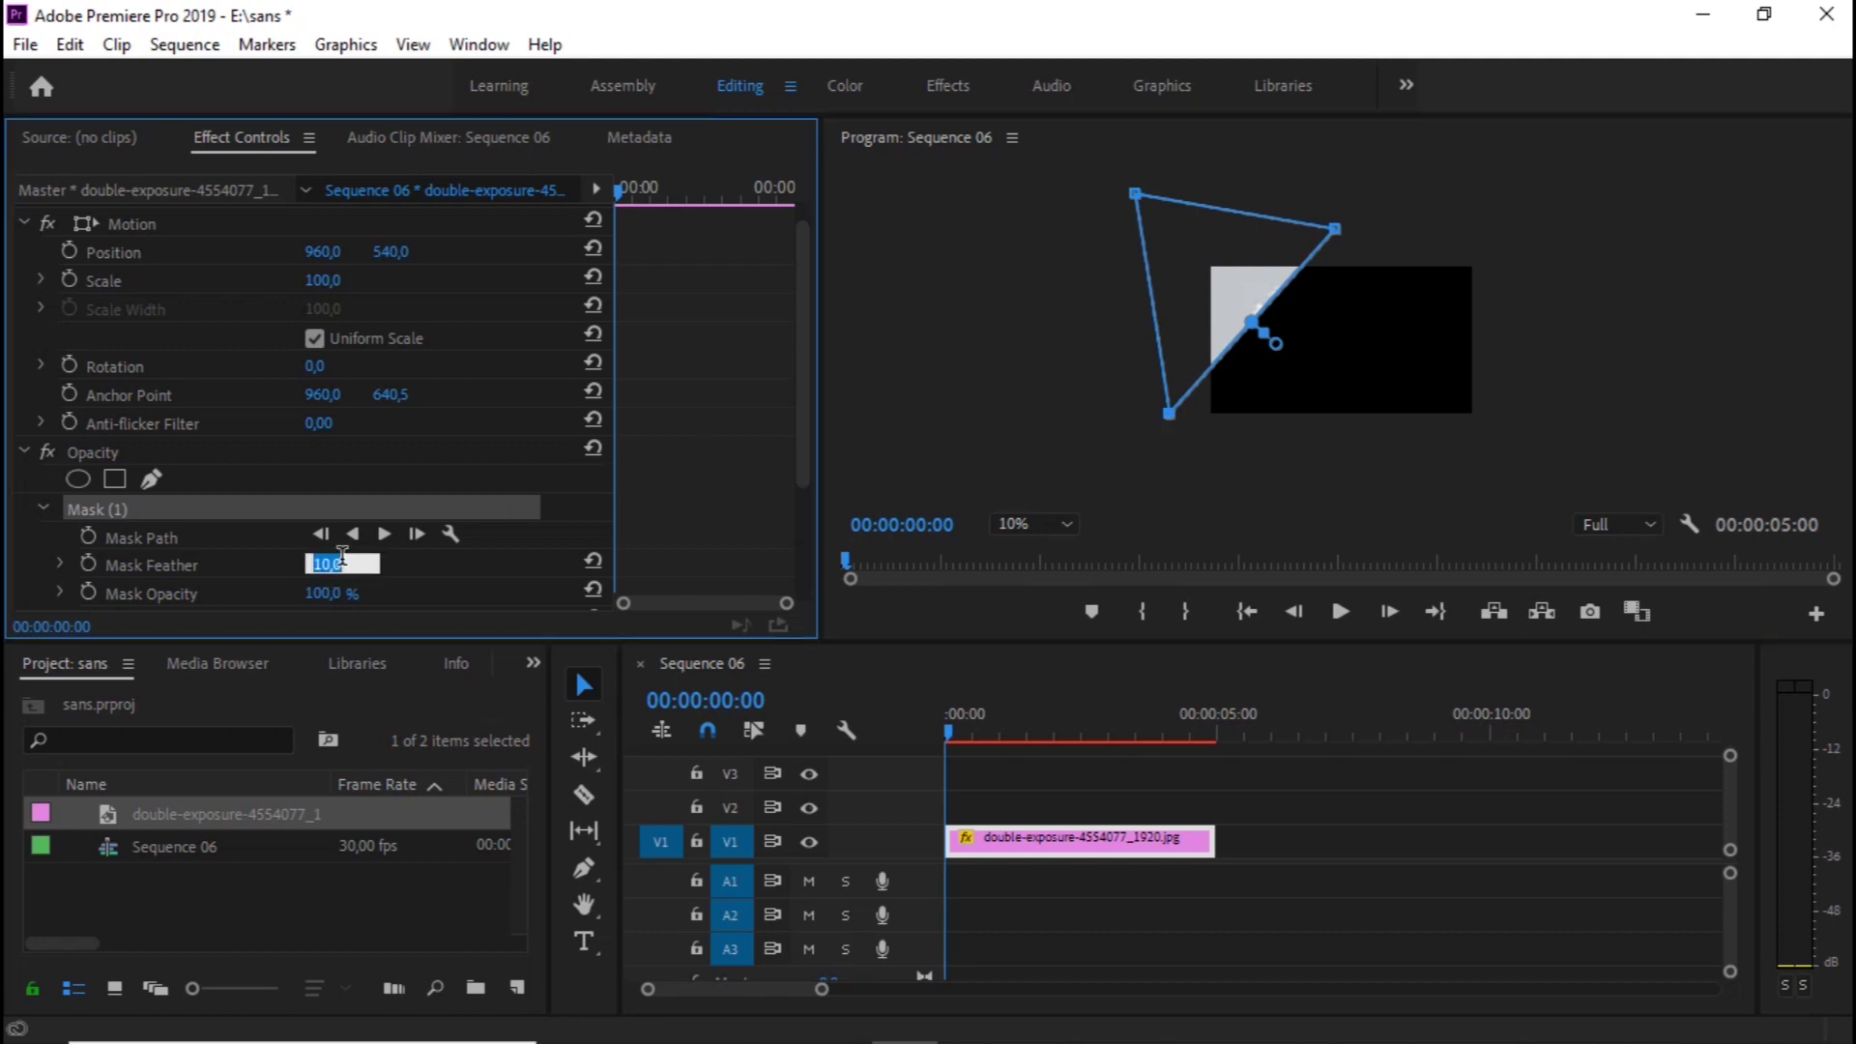
{"action": "type", "text": "0"}
{"action": "key", "text": "Return"}
{"action": "left_click", "coordinate": [398, 480]}
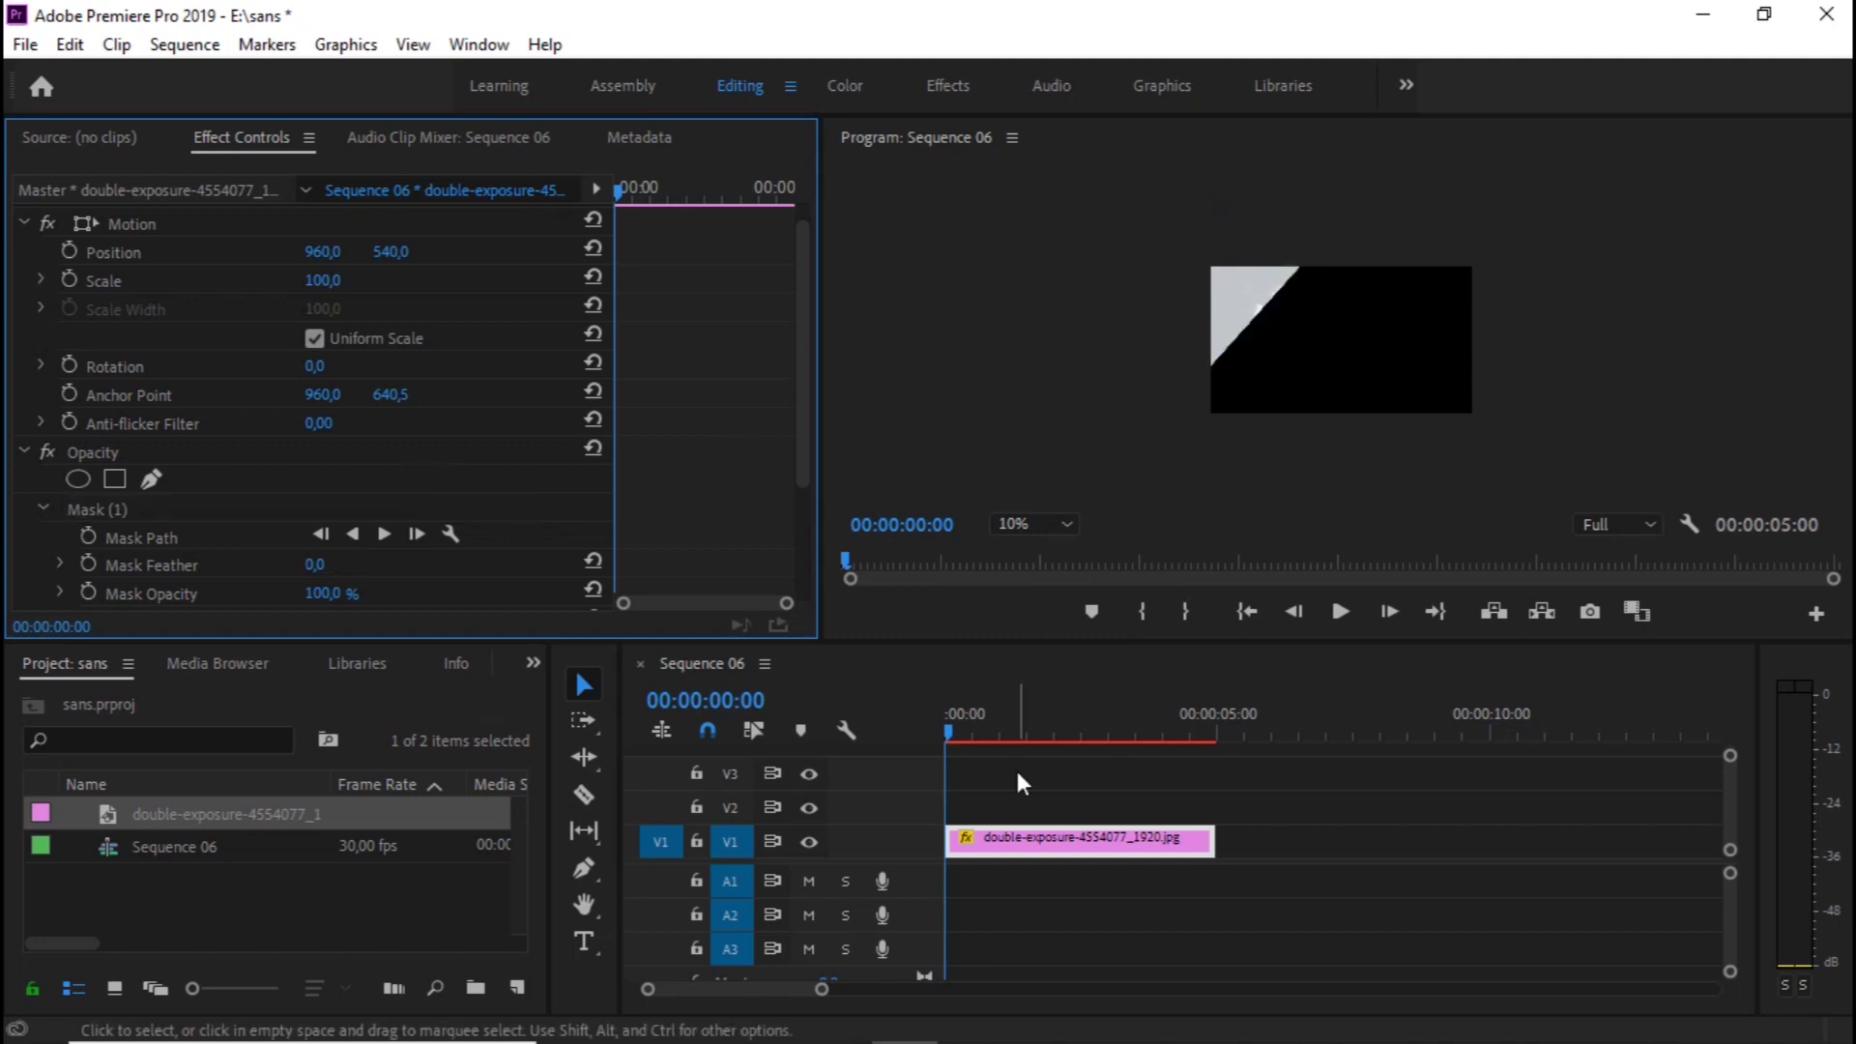
Alt-drag a copy of the image clip from V1 to V2, and tick Inverted on V1's Mask (1)
{"action": "left_click", "coordinate": [1079, 839]}
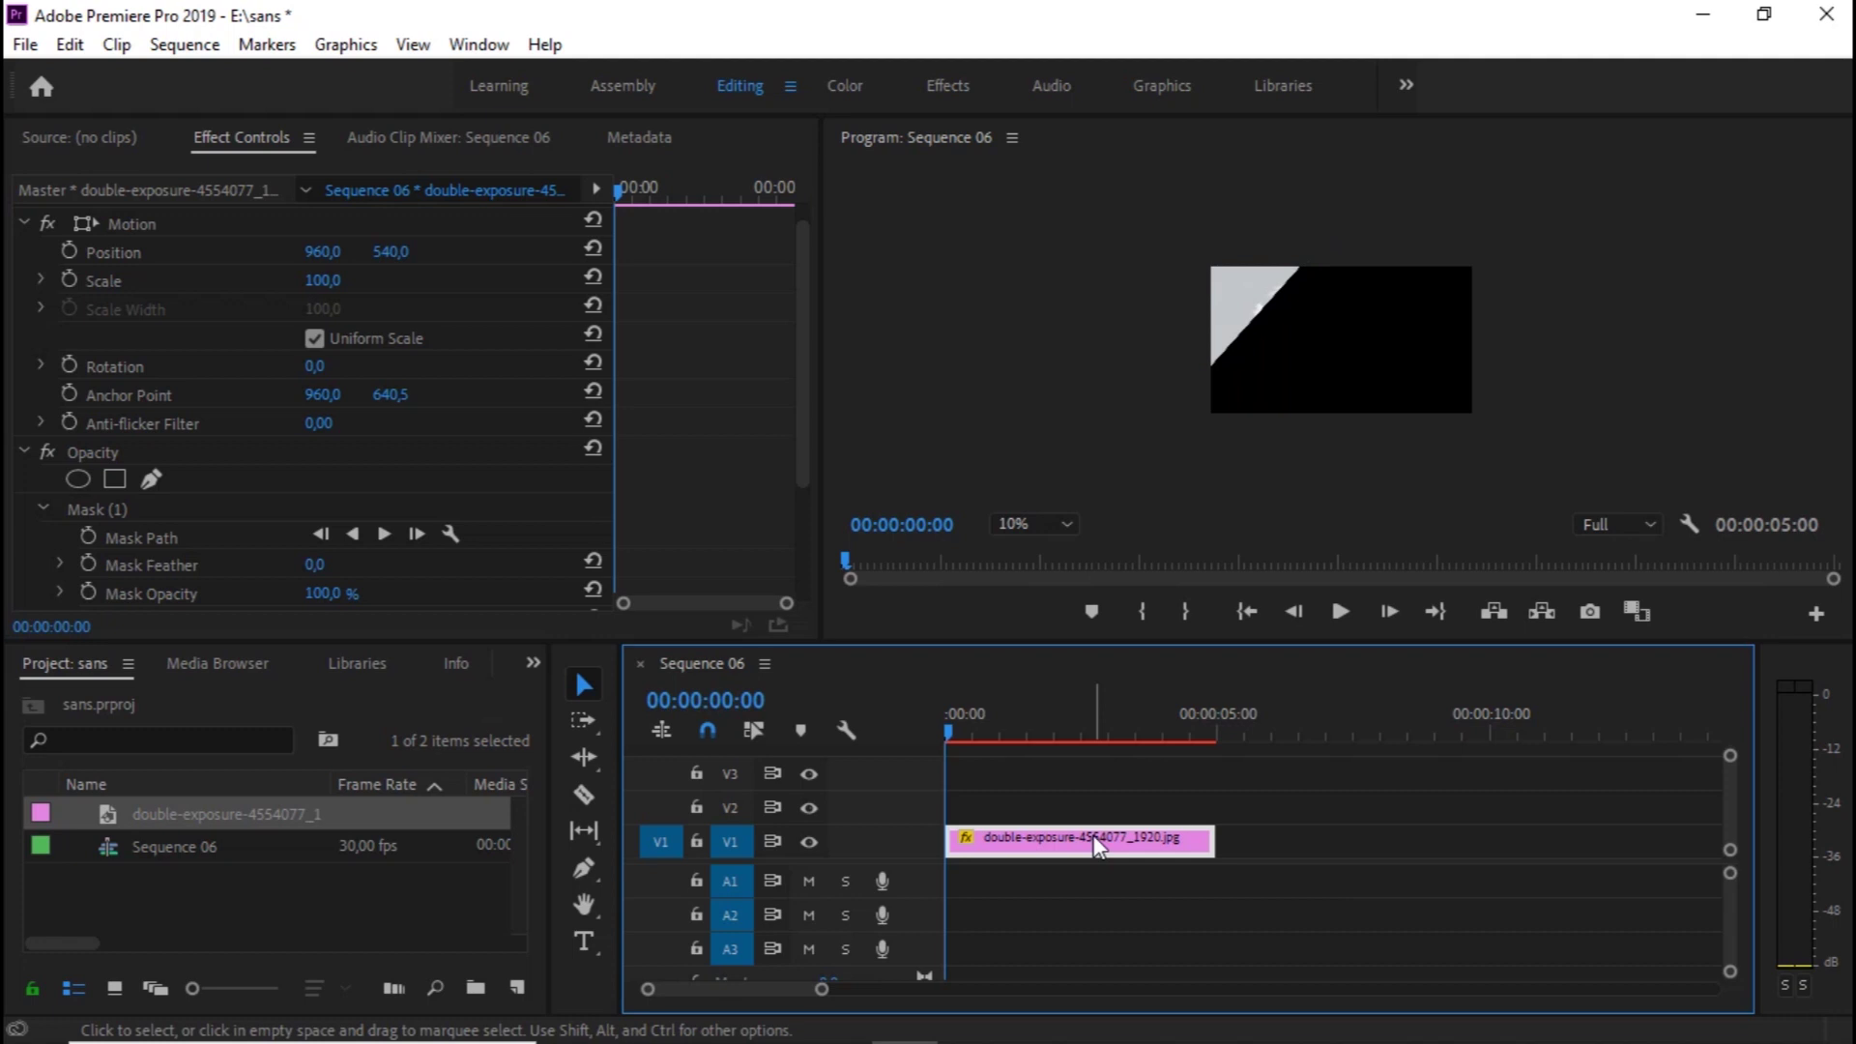
{"action": "left_click_drag", "start_coordinate": [1098, 847], "coordinate": [1092, 820], "text": "alt"}
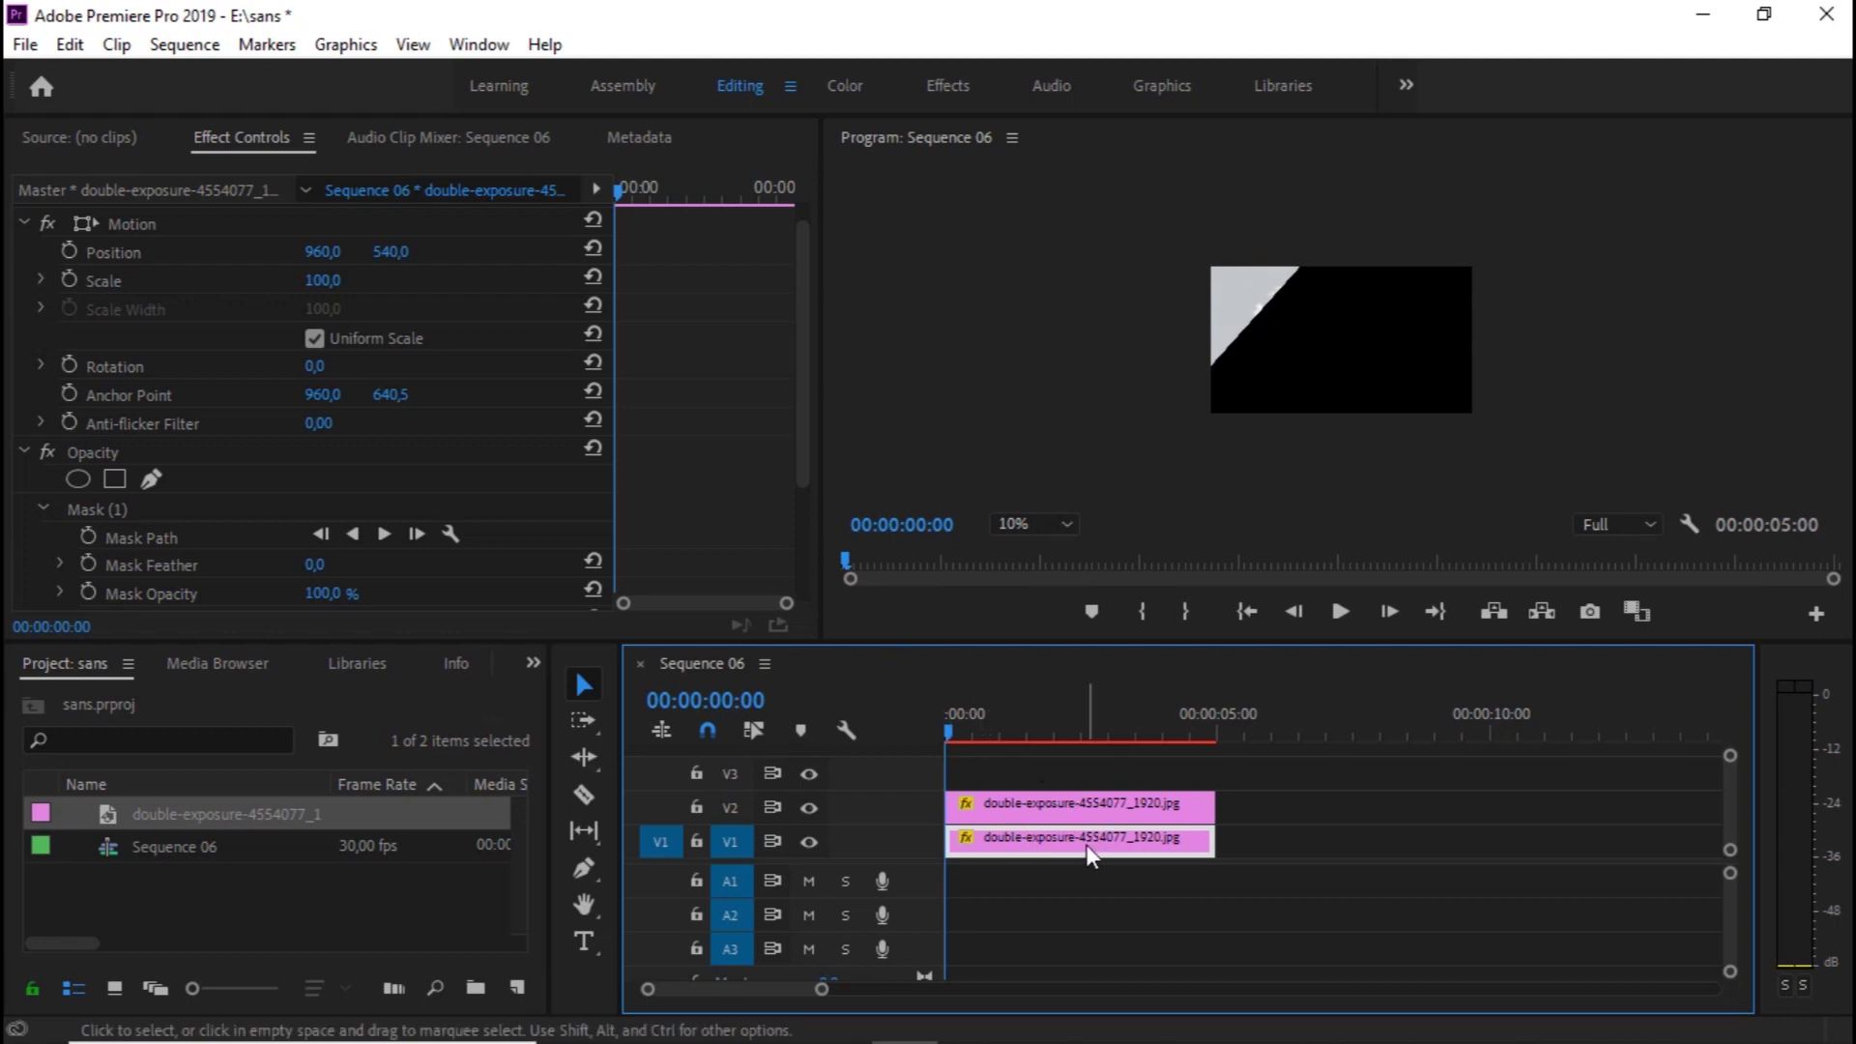
{"action": "left_click", "coordinate": [808, 599]}
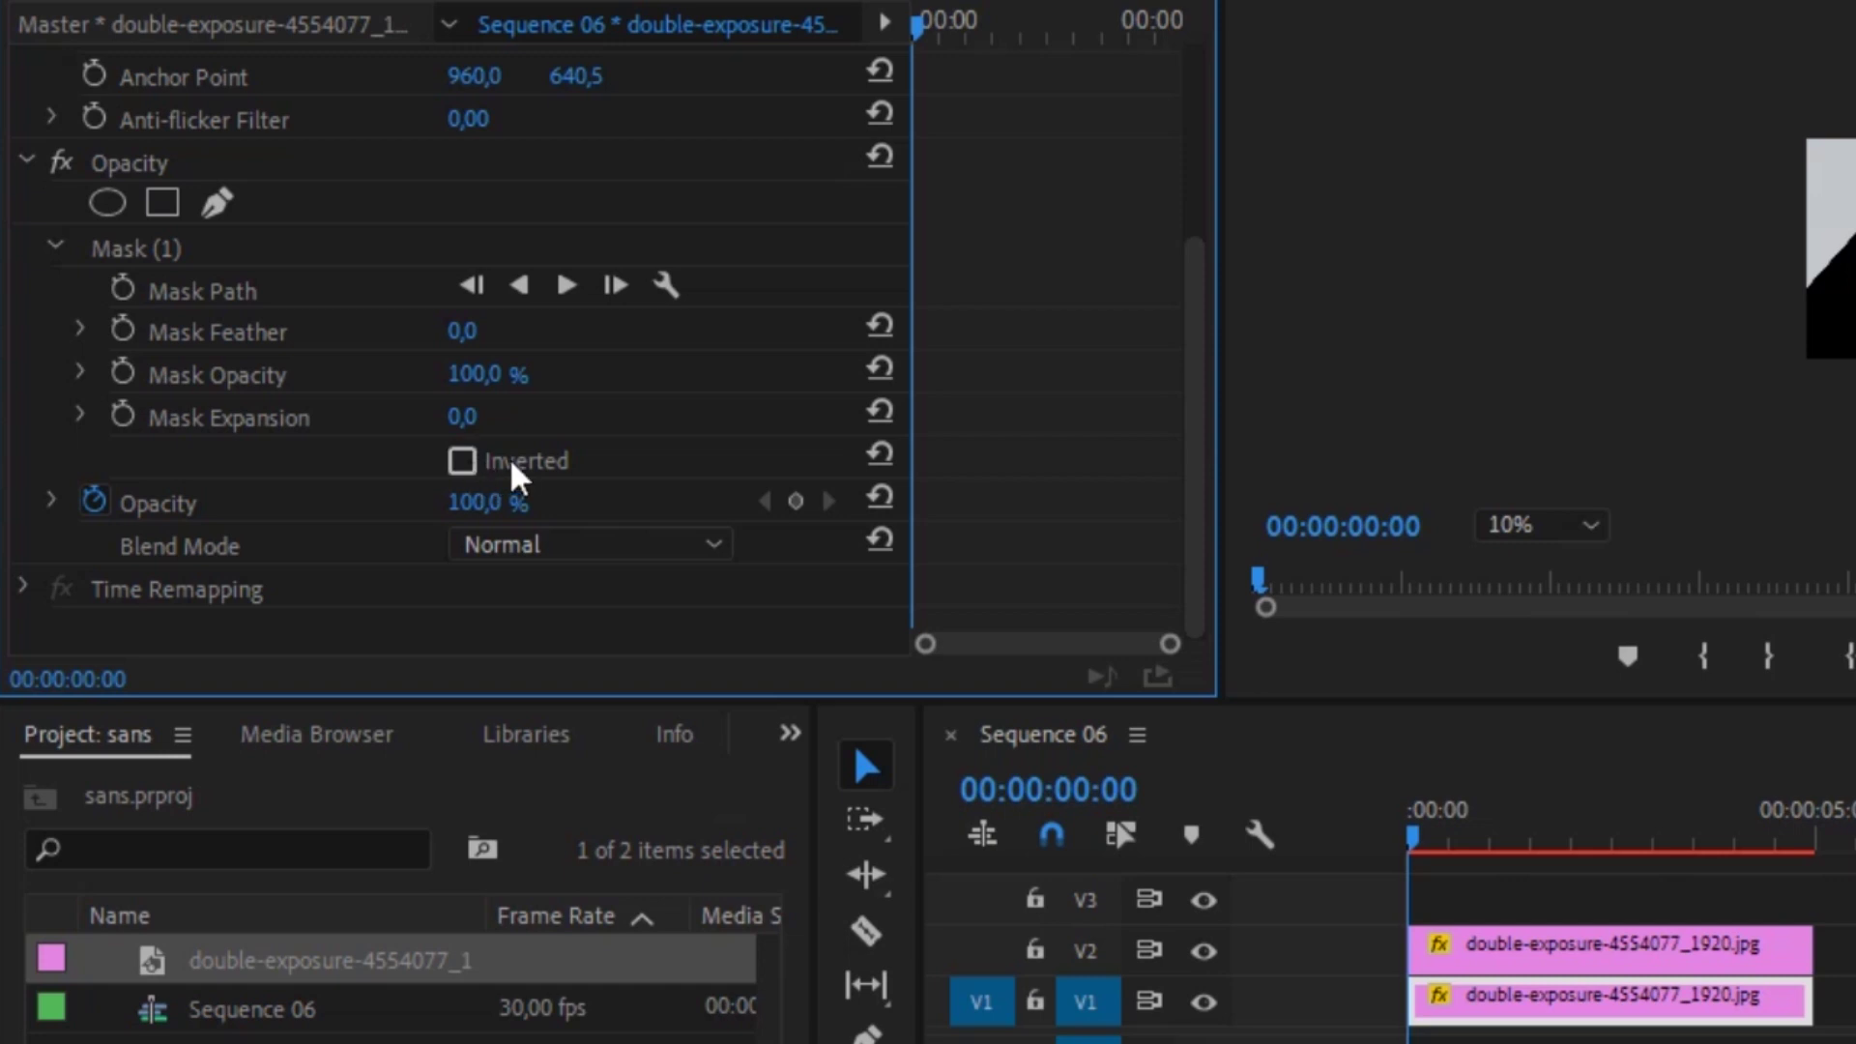
{"action": "left_click", "coordinate": [462, 461]}
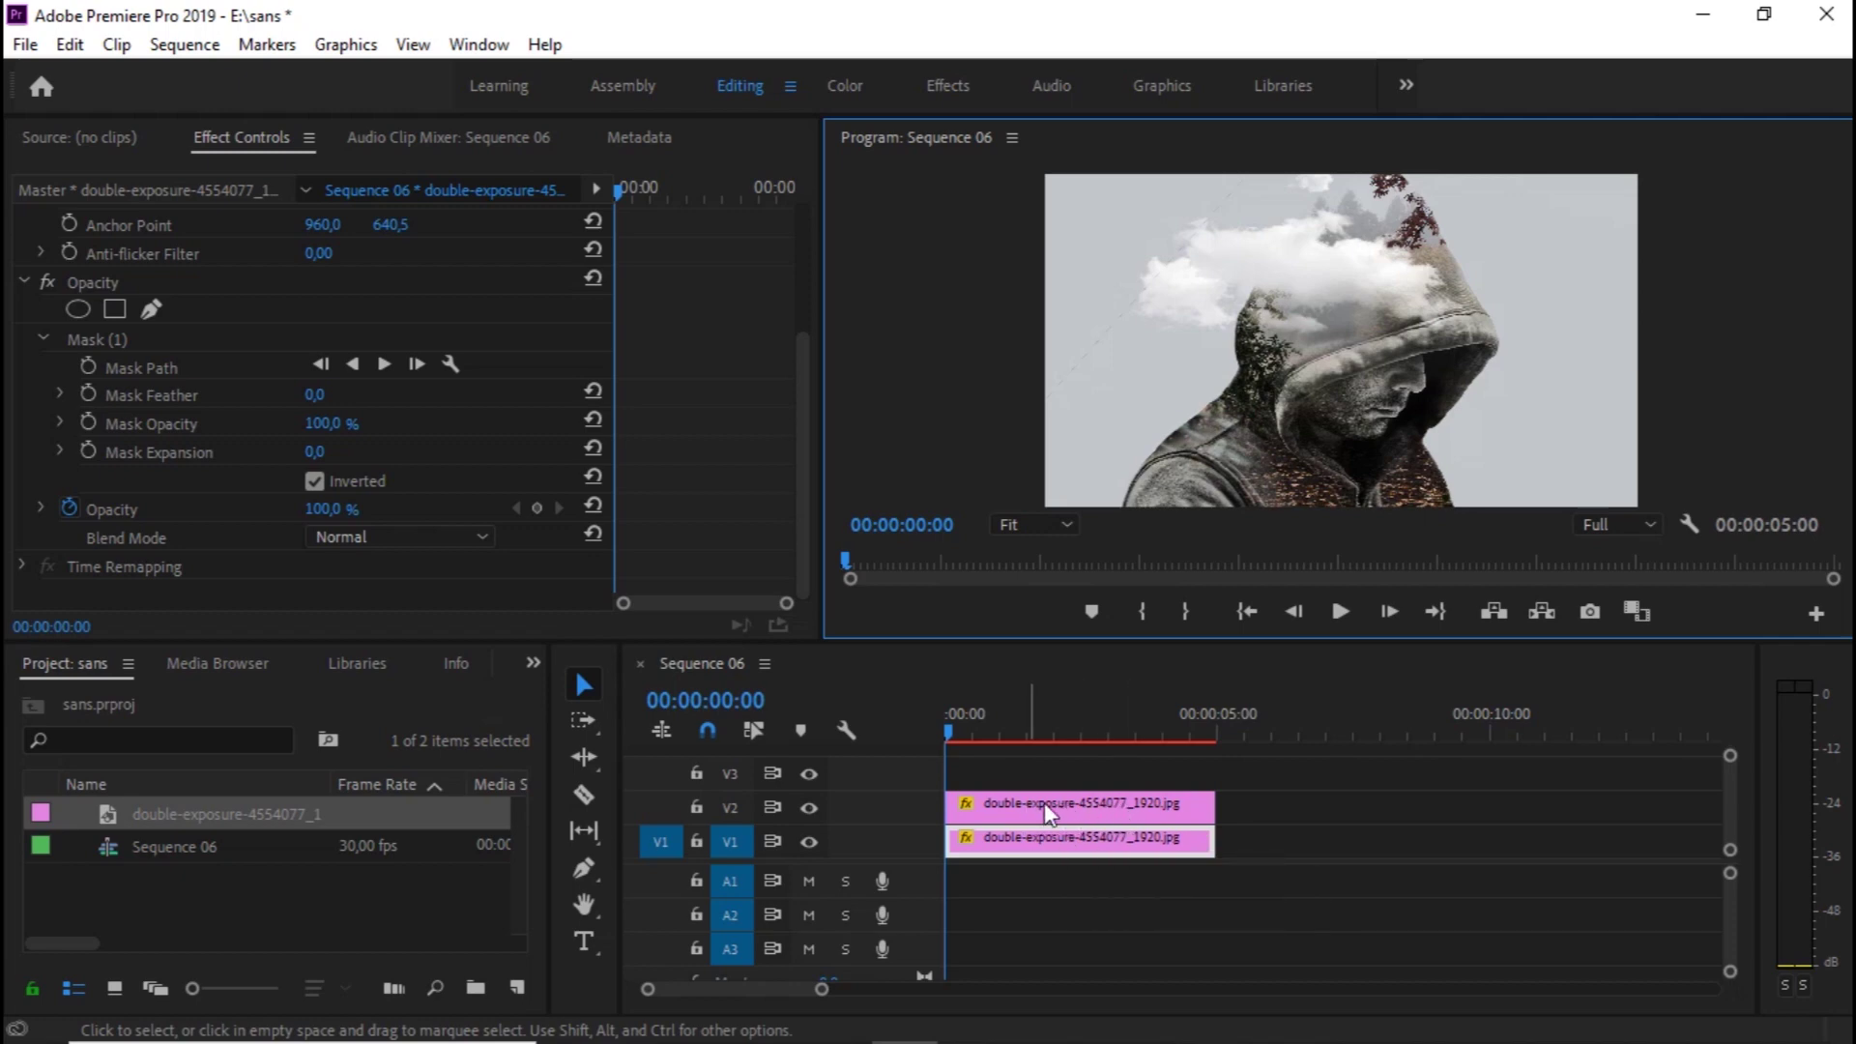
{"action": "left_click", "coordinate": [1088, 804]}
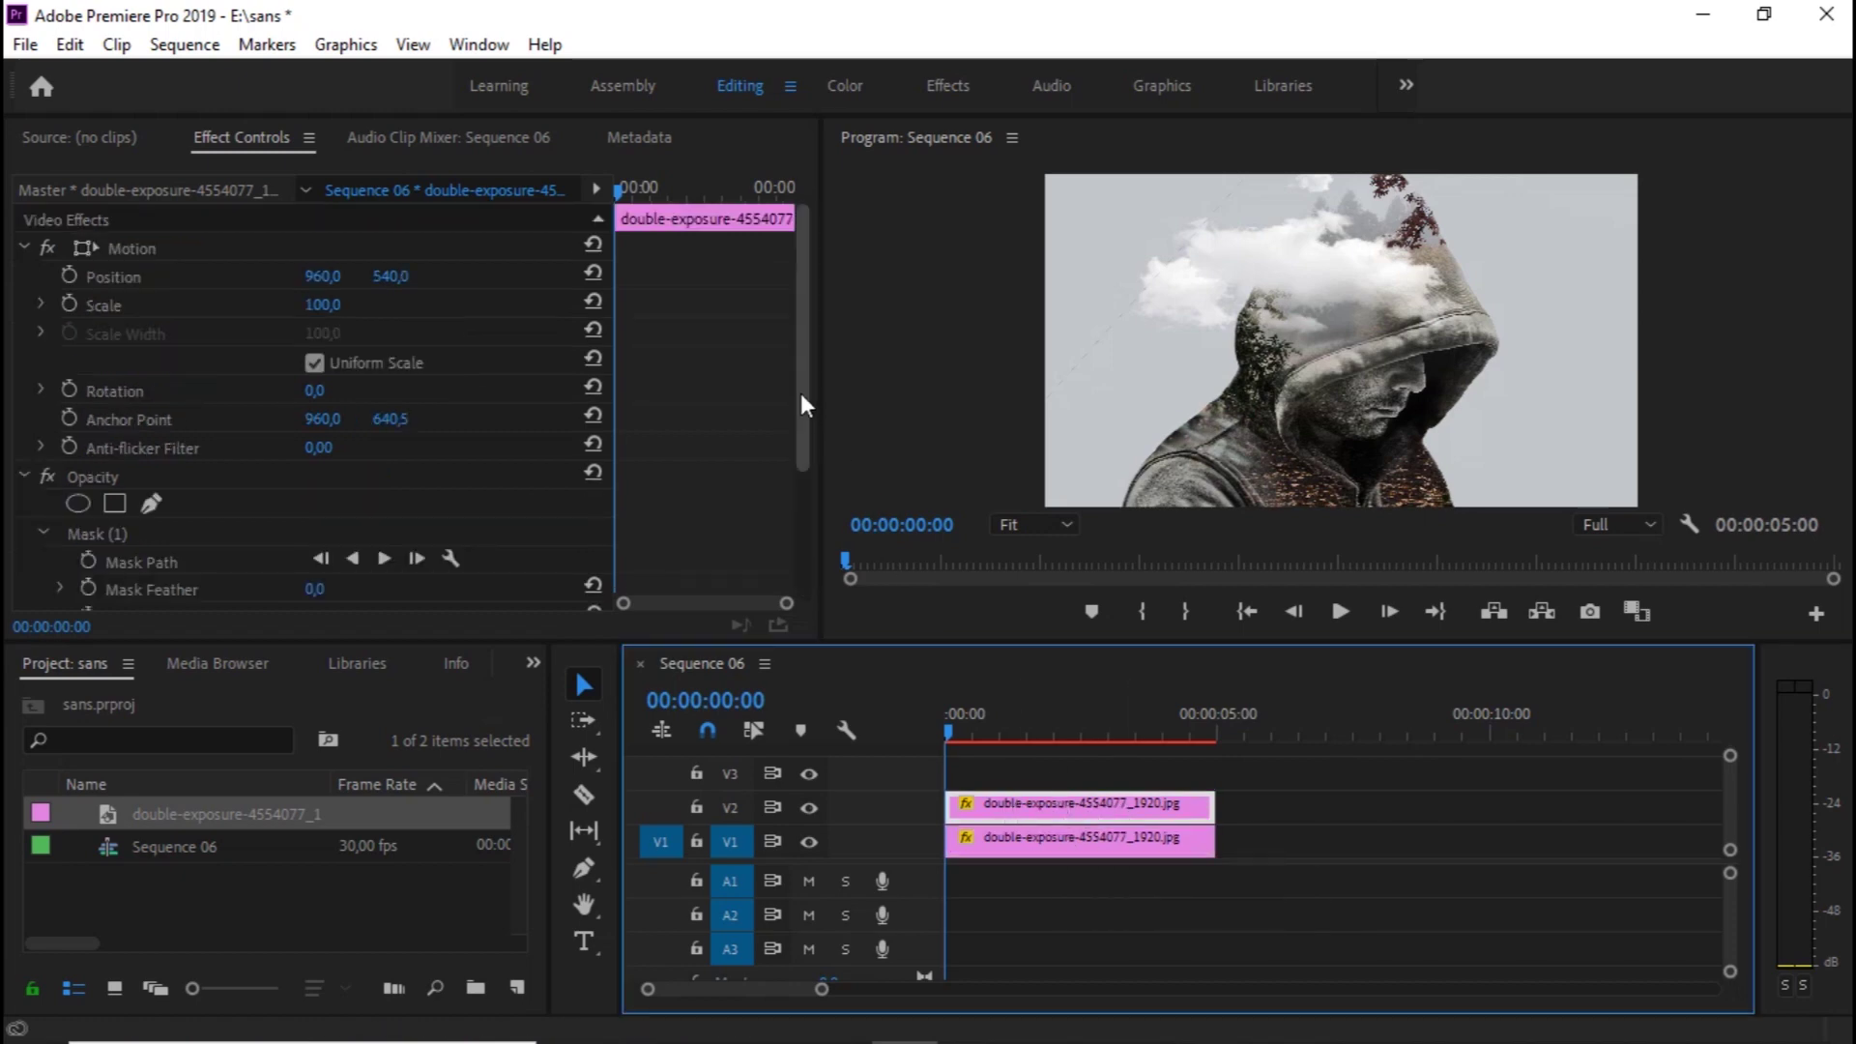
Keyframe the V2 mask path offset up-left at the start, returning into place at 00:00:04:19
{"action": "left_click_drag", "start_coordinate": [800, 394], "coordinate": [802, 525]}
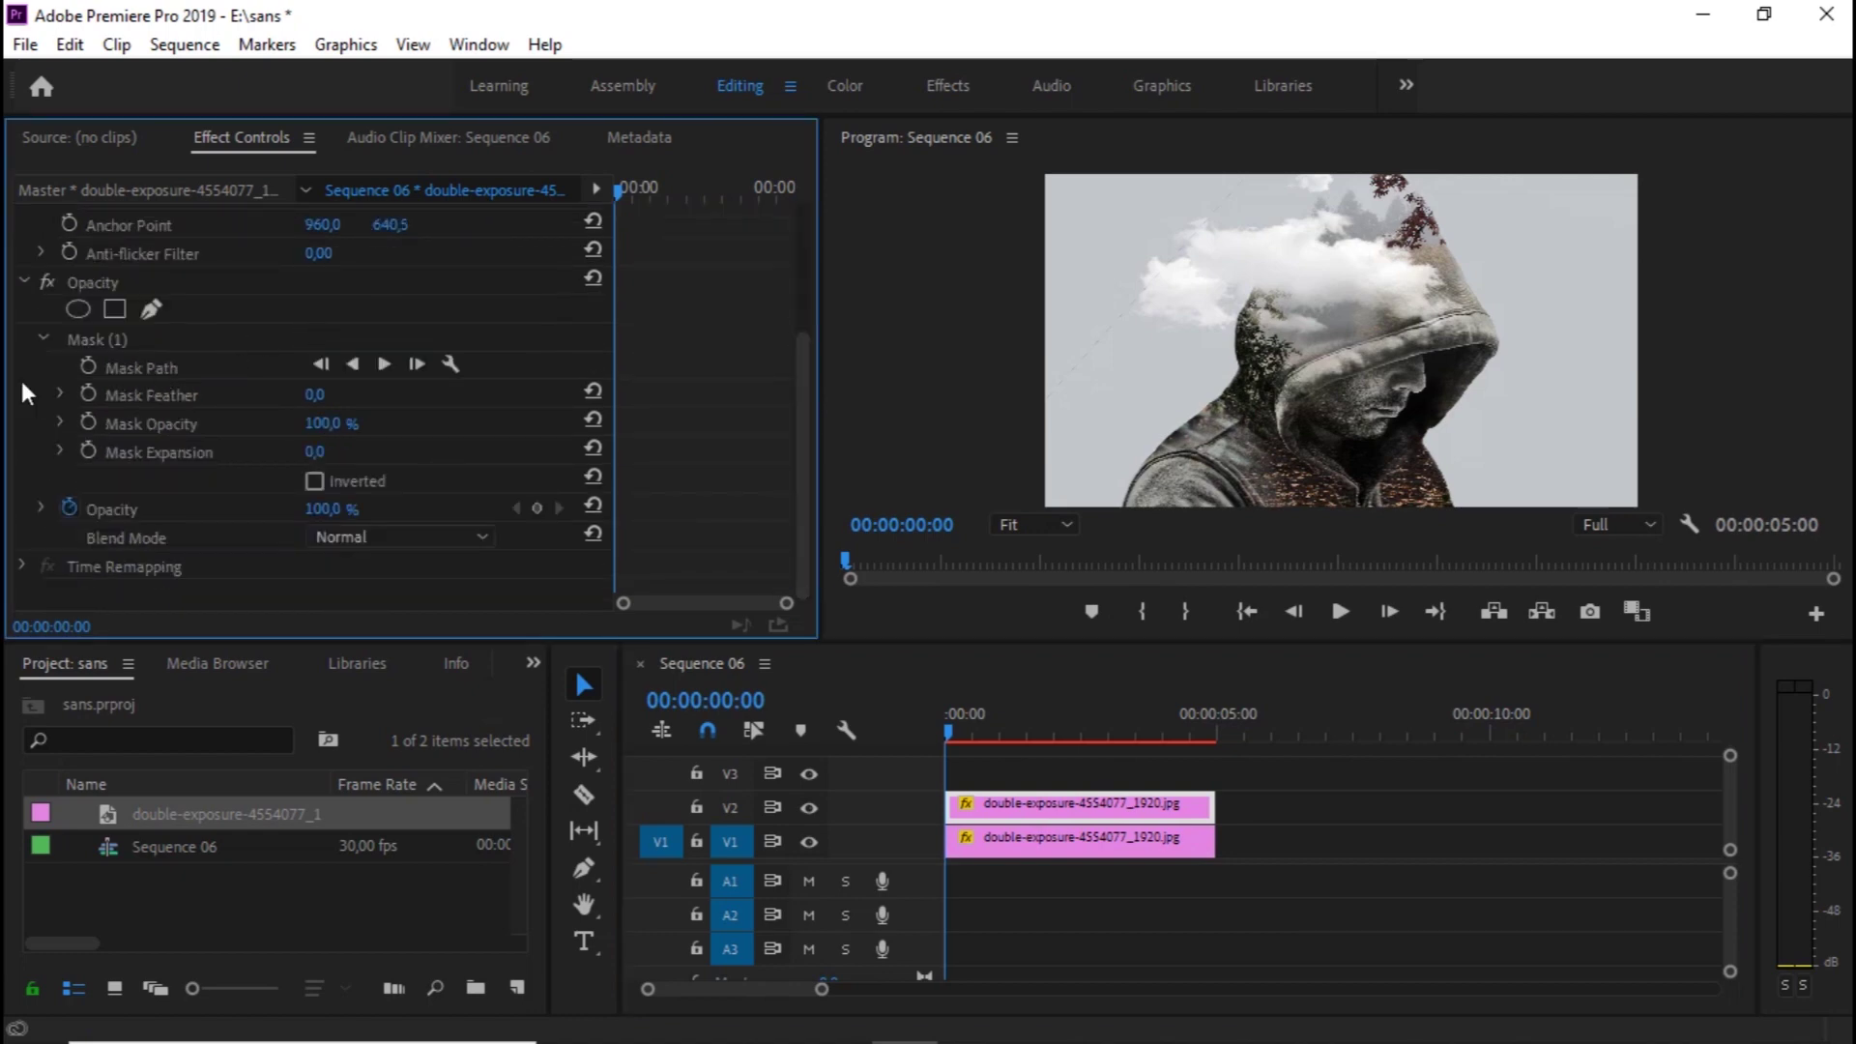
{"action": "left_click", "coordinate": [87, 363]}
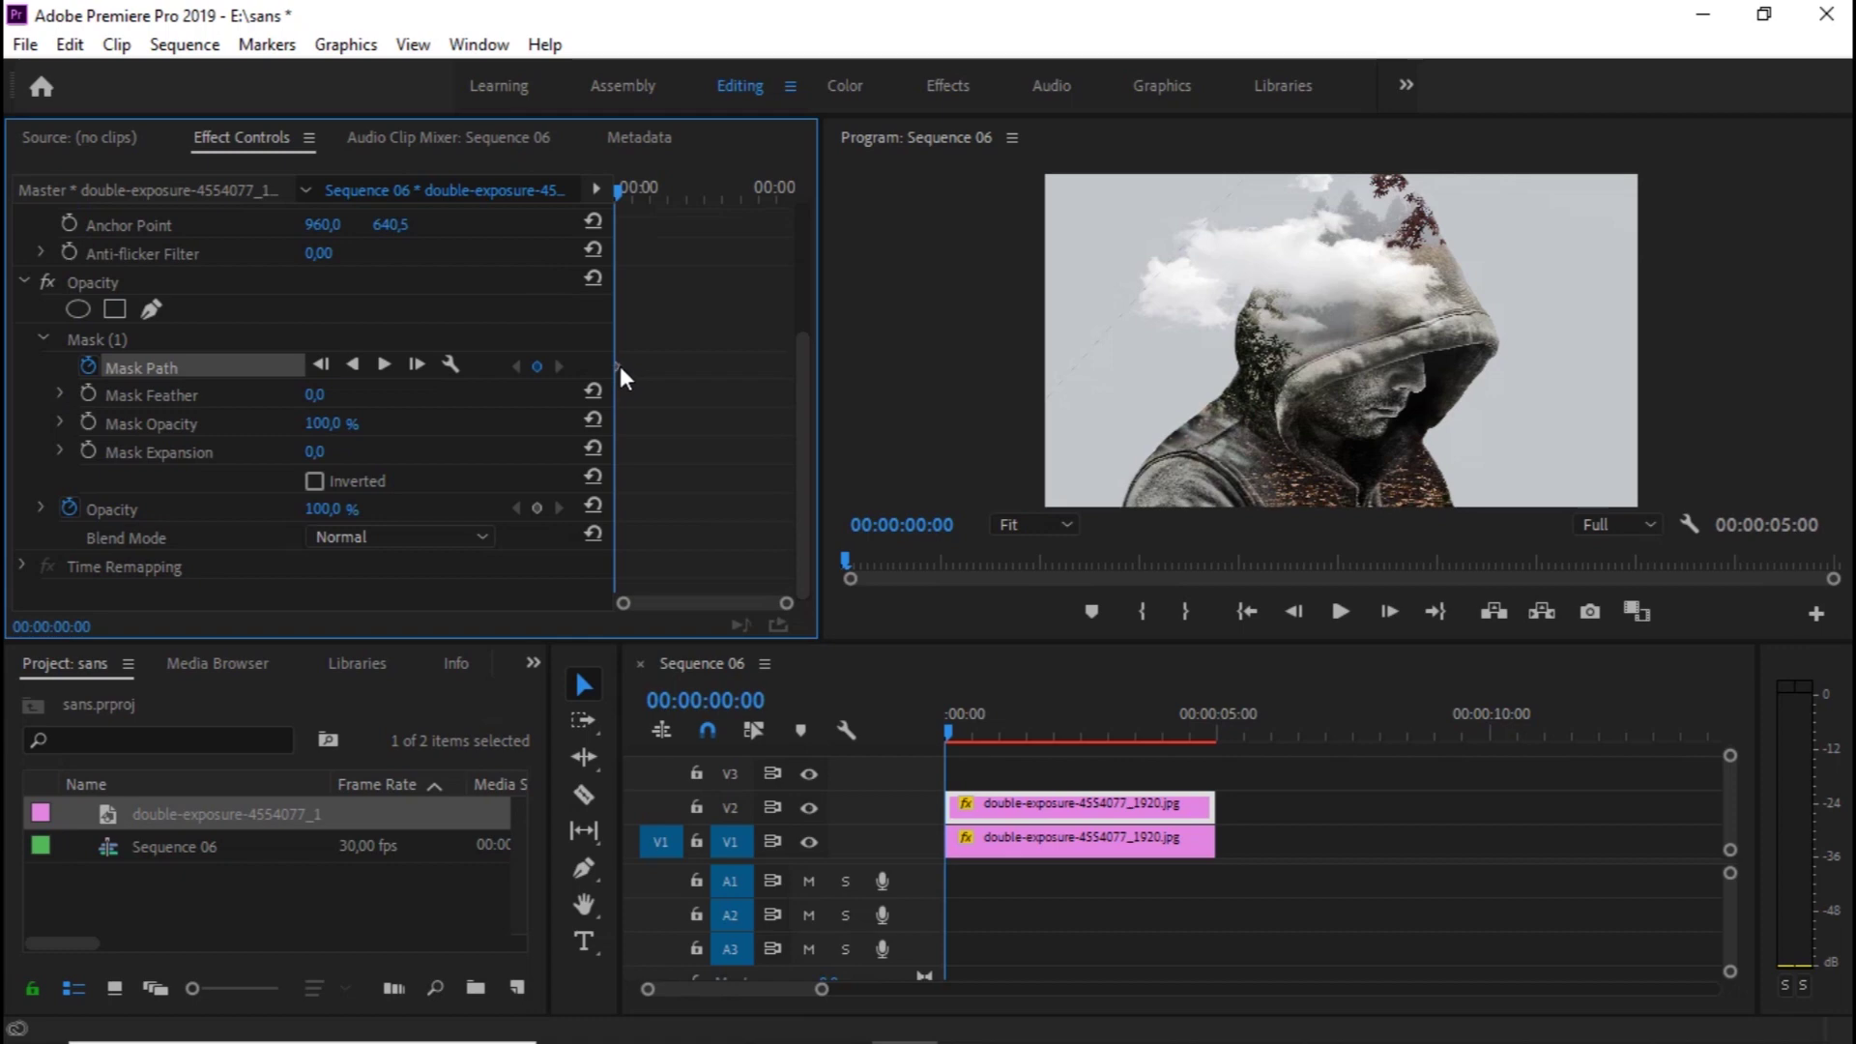
{"action": "left_click_drag", "start_coordinate": [620, 368], "coordinate": [649, 367]}
{"action": "left_click", "coordinate": [169, 339]}
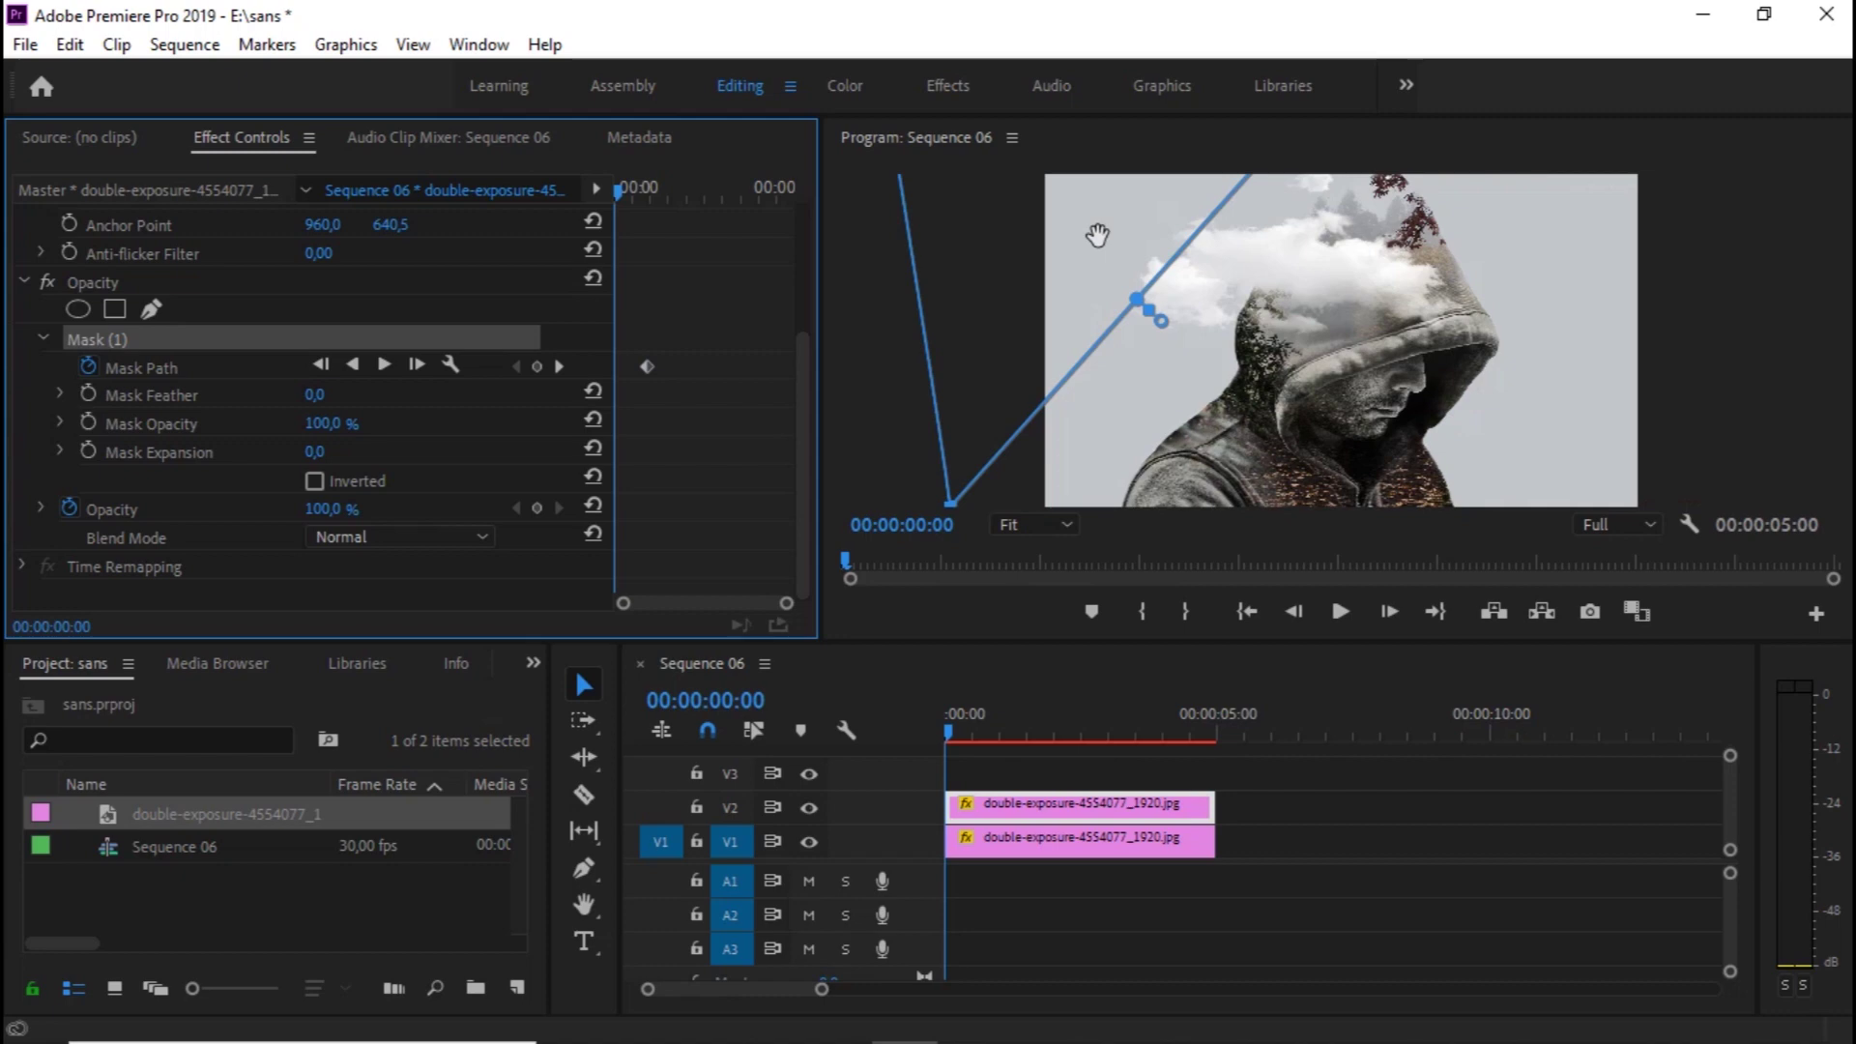
{"action": "left_click_drag", "start_coordinate": [1097, 235], "coordinate": [934, 135]}
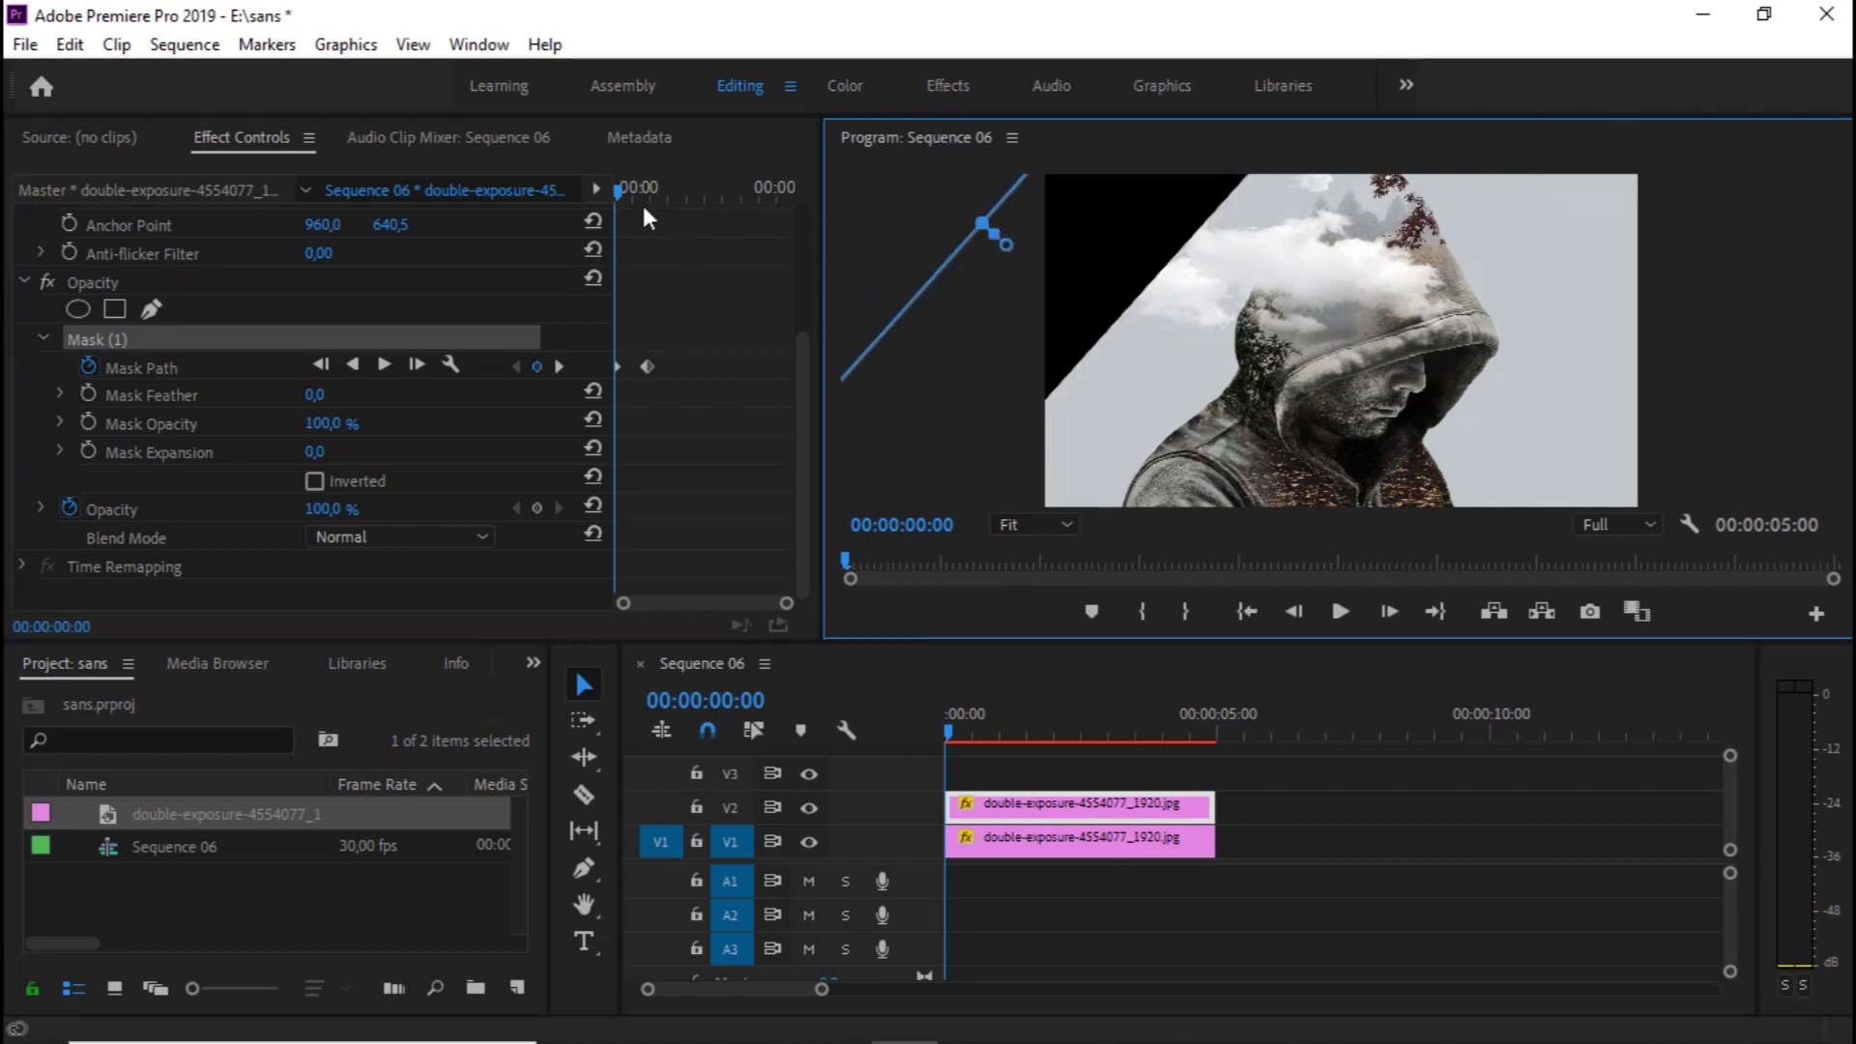
{"action": "left_click_drag", "start_coordinate": [619, 188], "coordinate": [785, 222]}
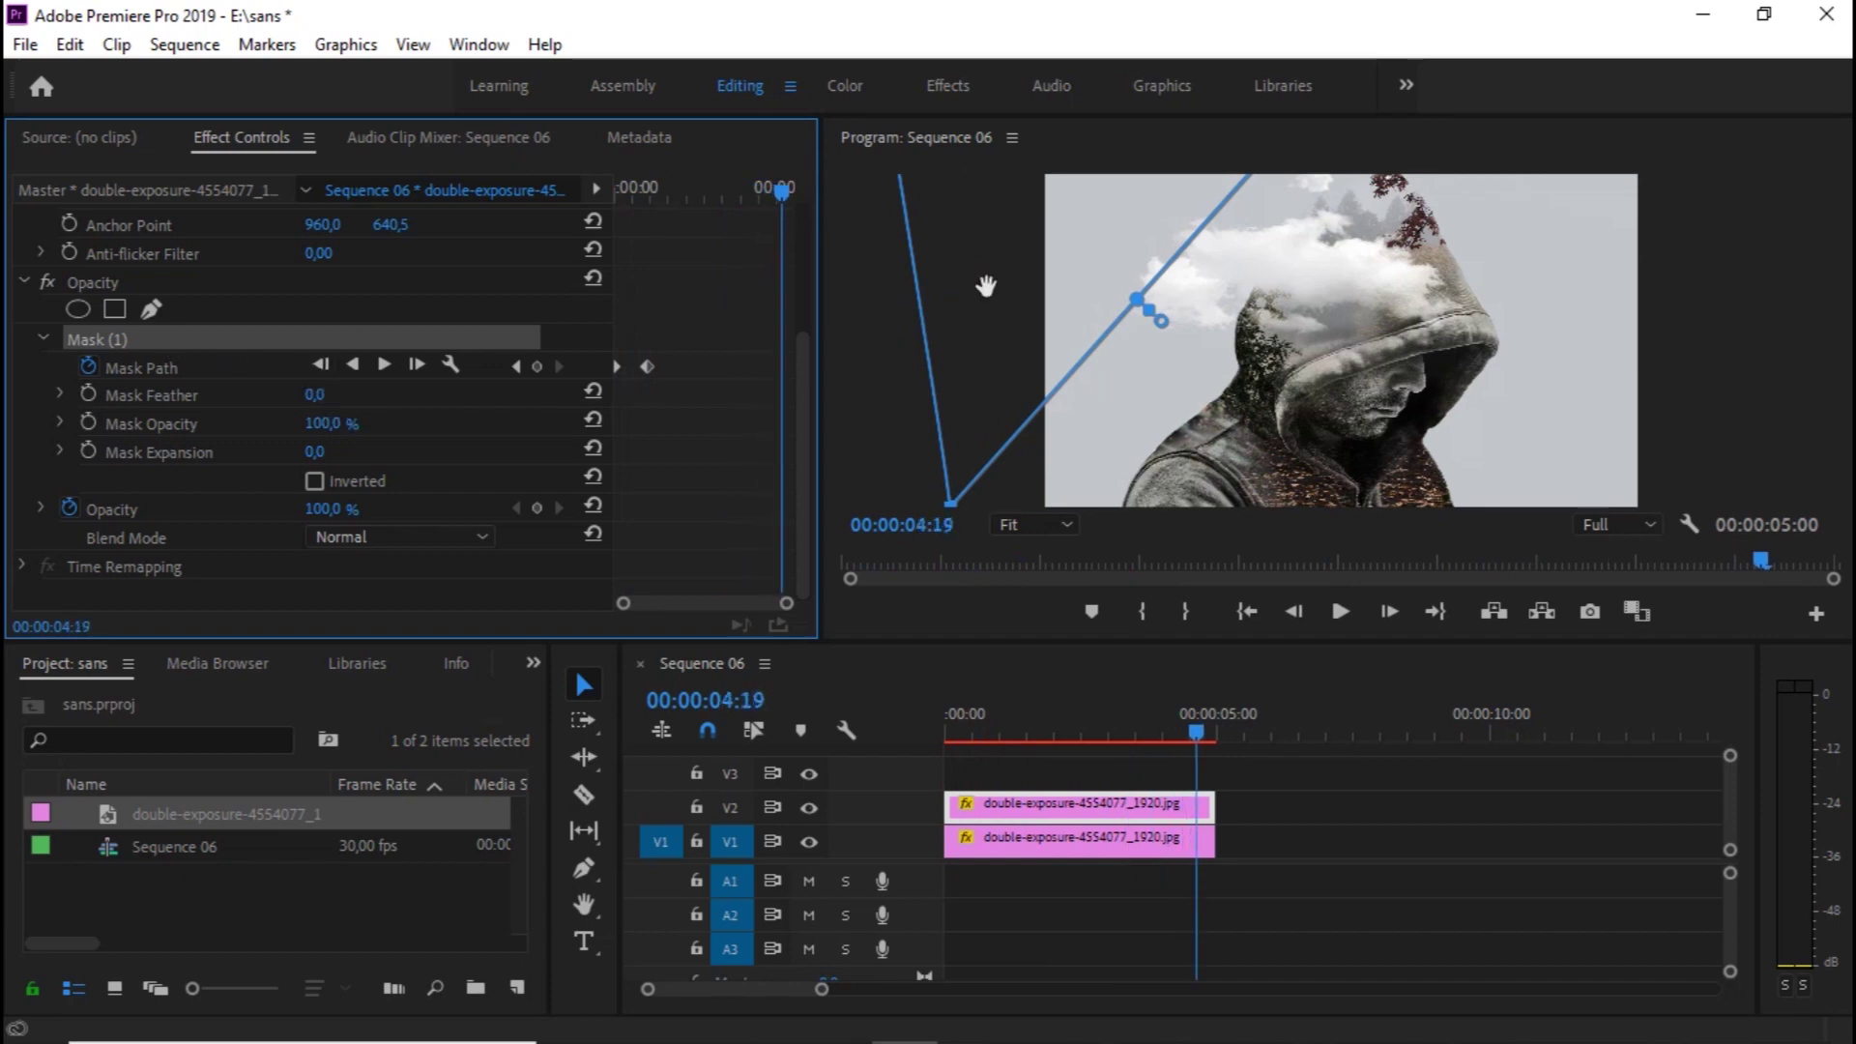
{"action": "left_click", "coordinate": [1064, 275]}
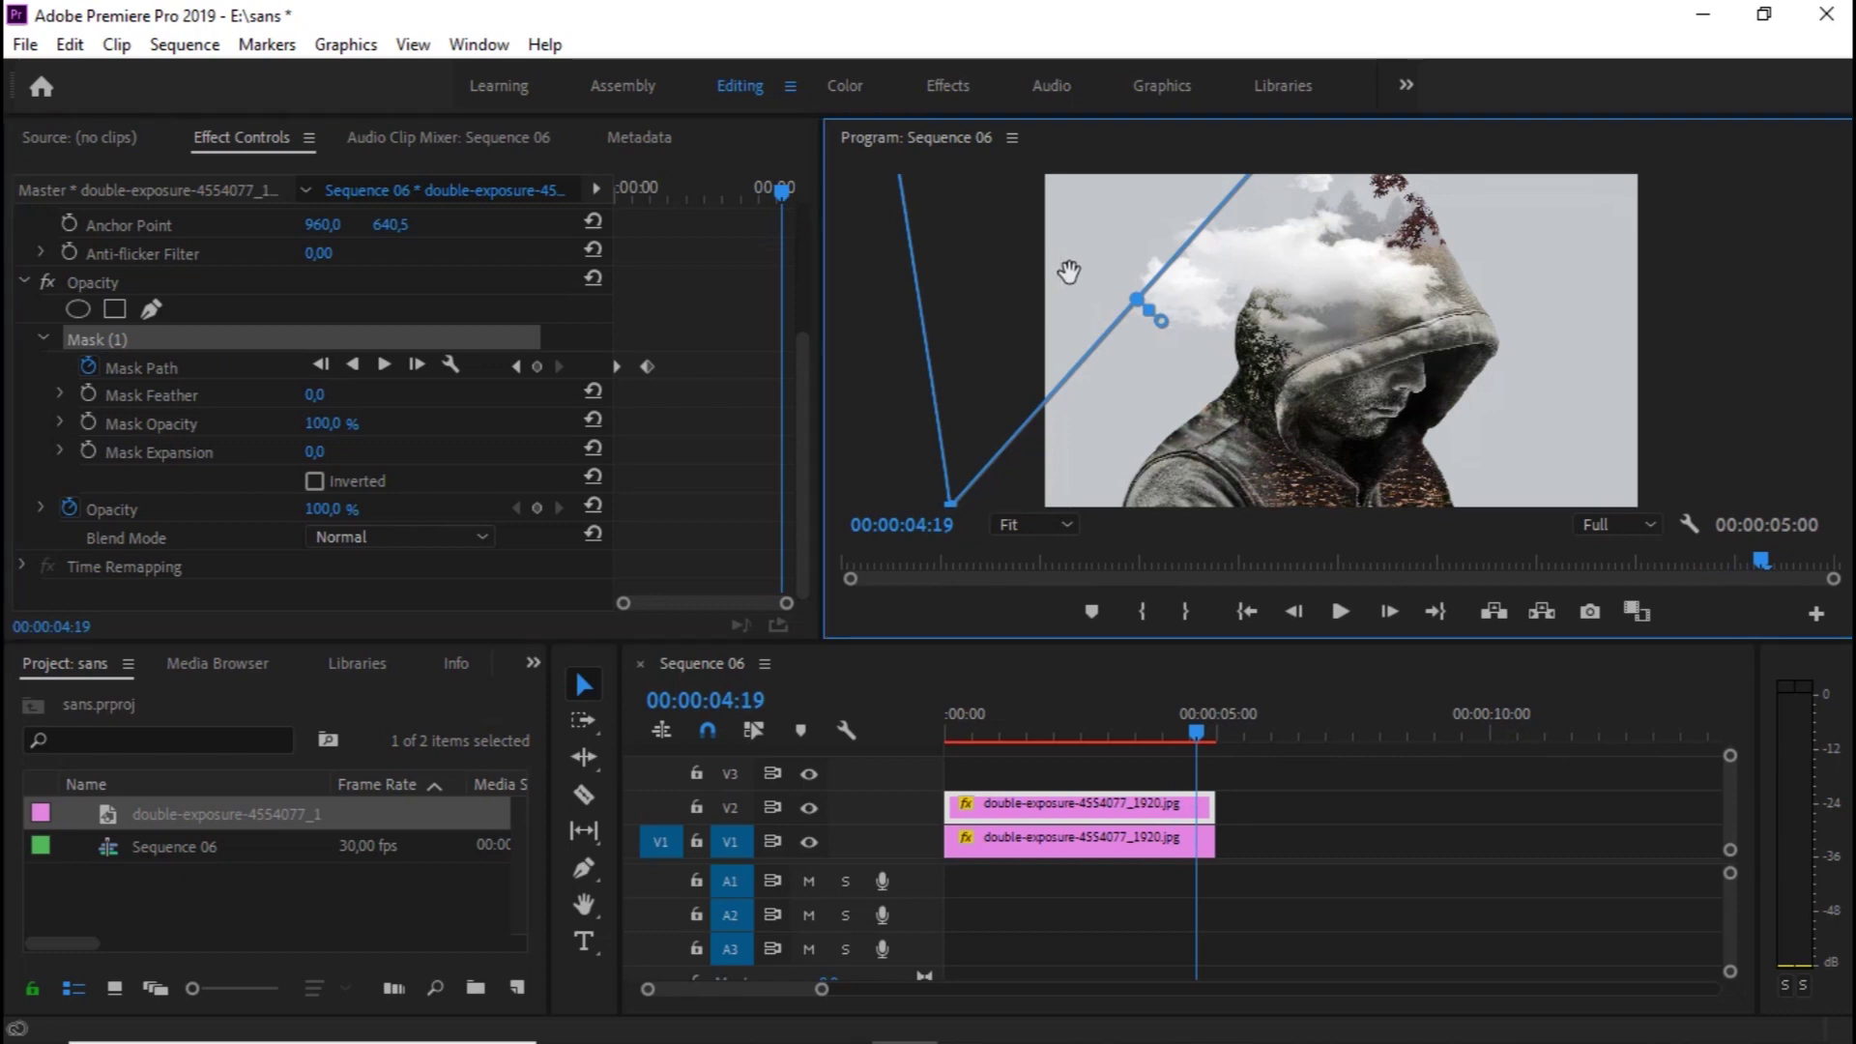
{"action": "left_click_drag", "start_coordinate": [1067, 272], "coordinate": [1081, 283]}
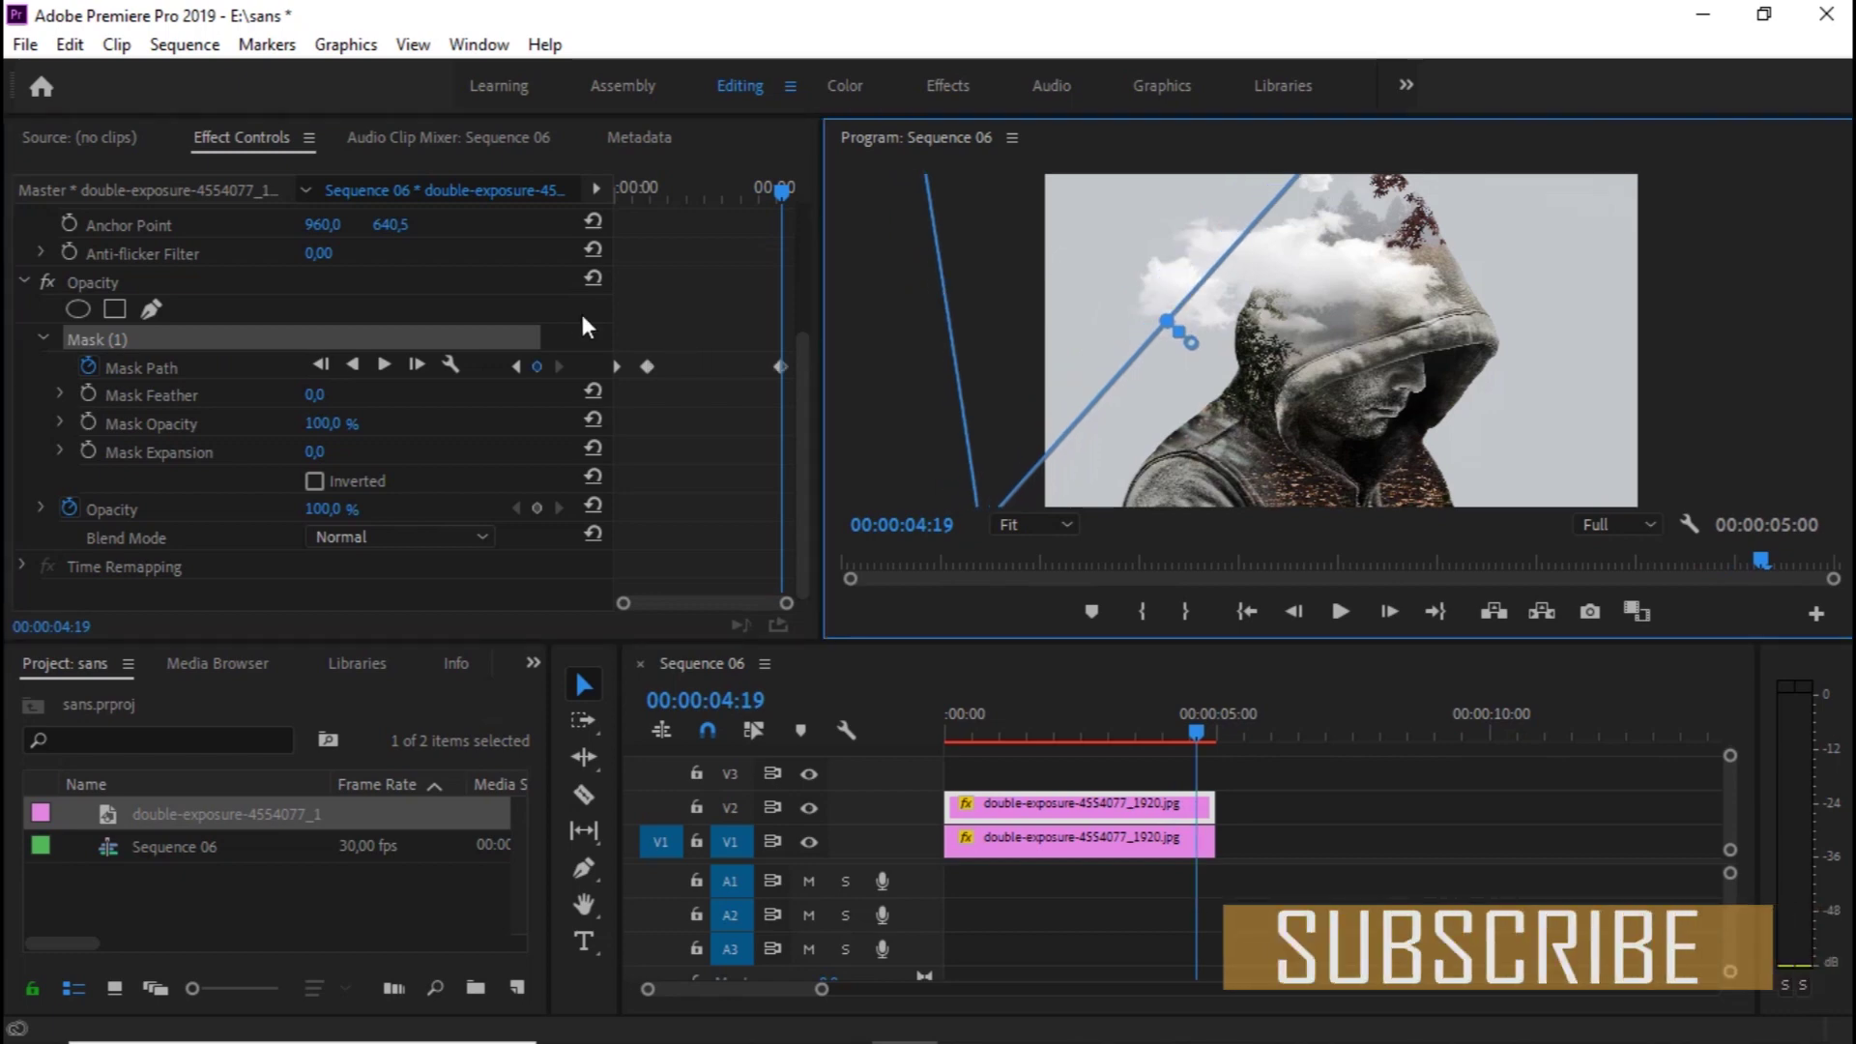
{"action": "left_click", "coordinate": [520, 304]}
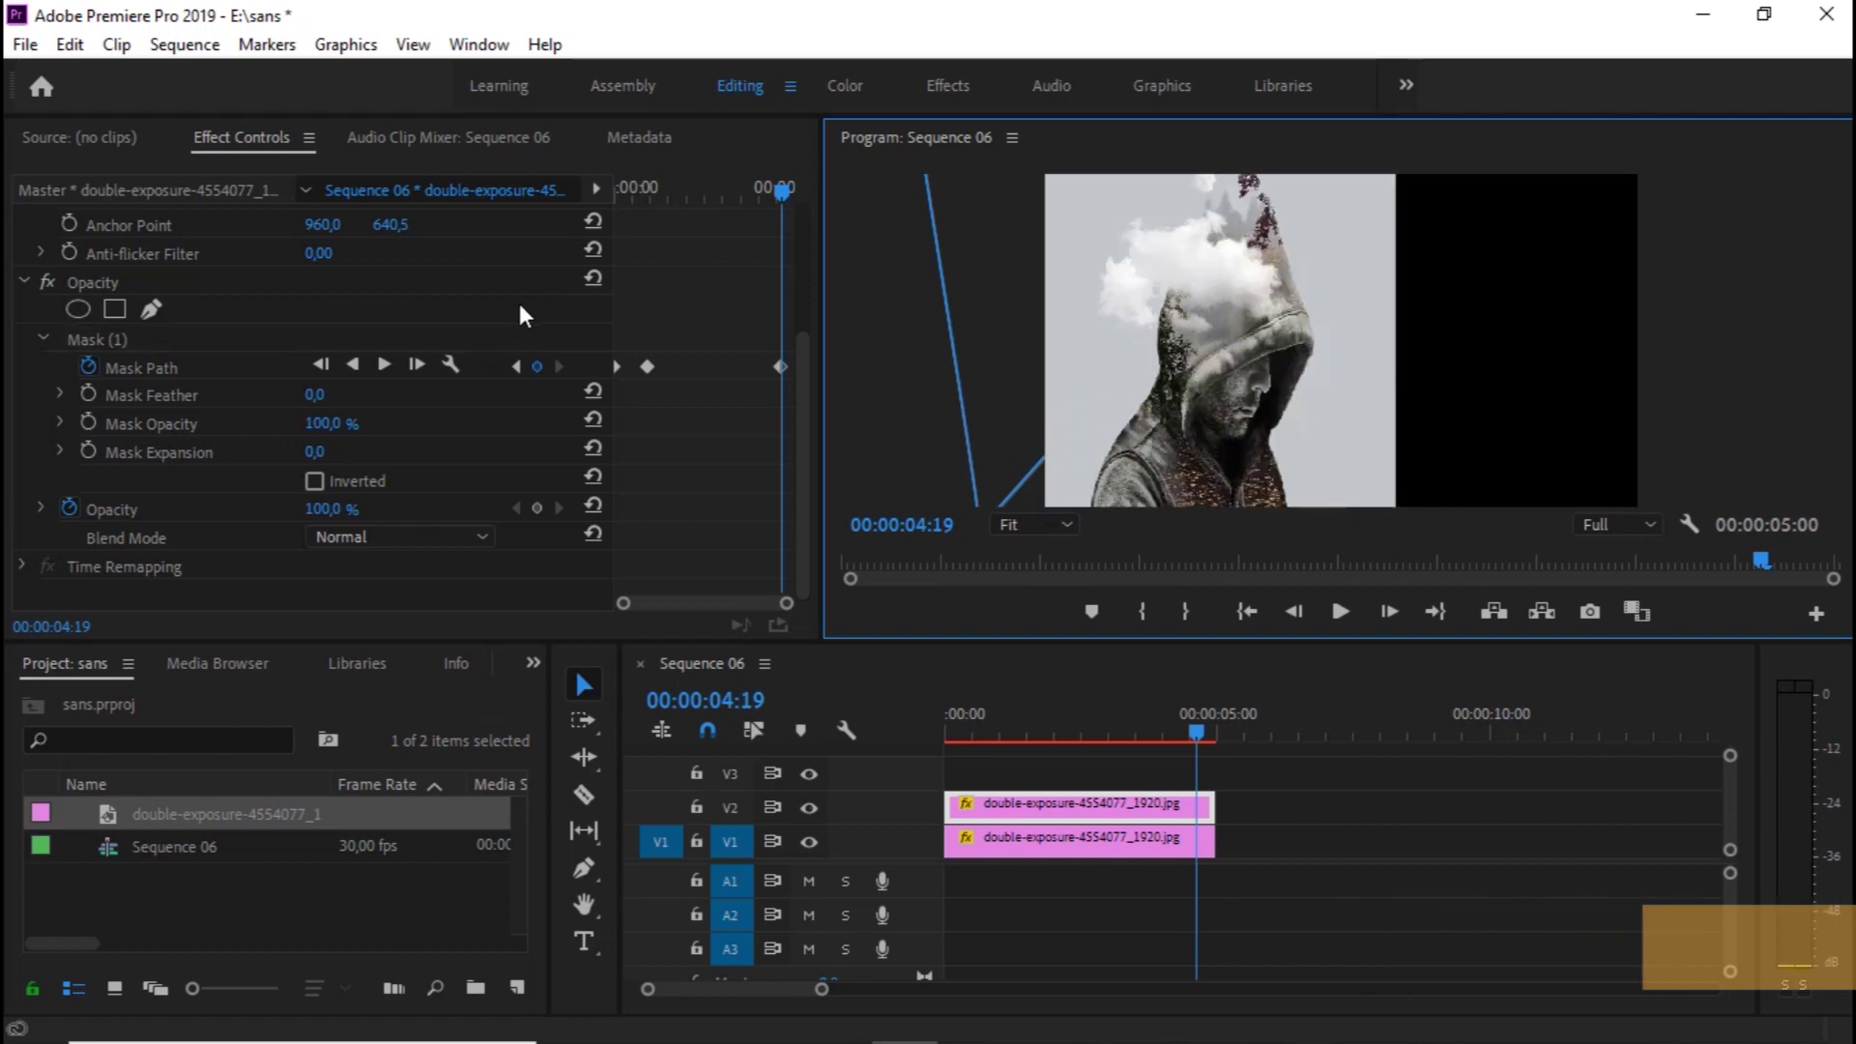
{"action": "left_click", "coordinate": [1079, 804]}
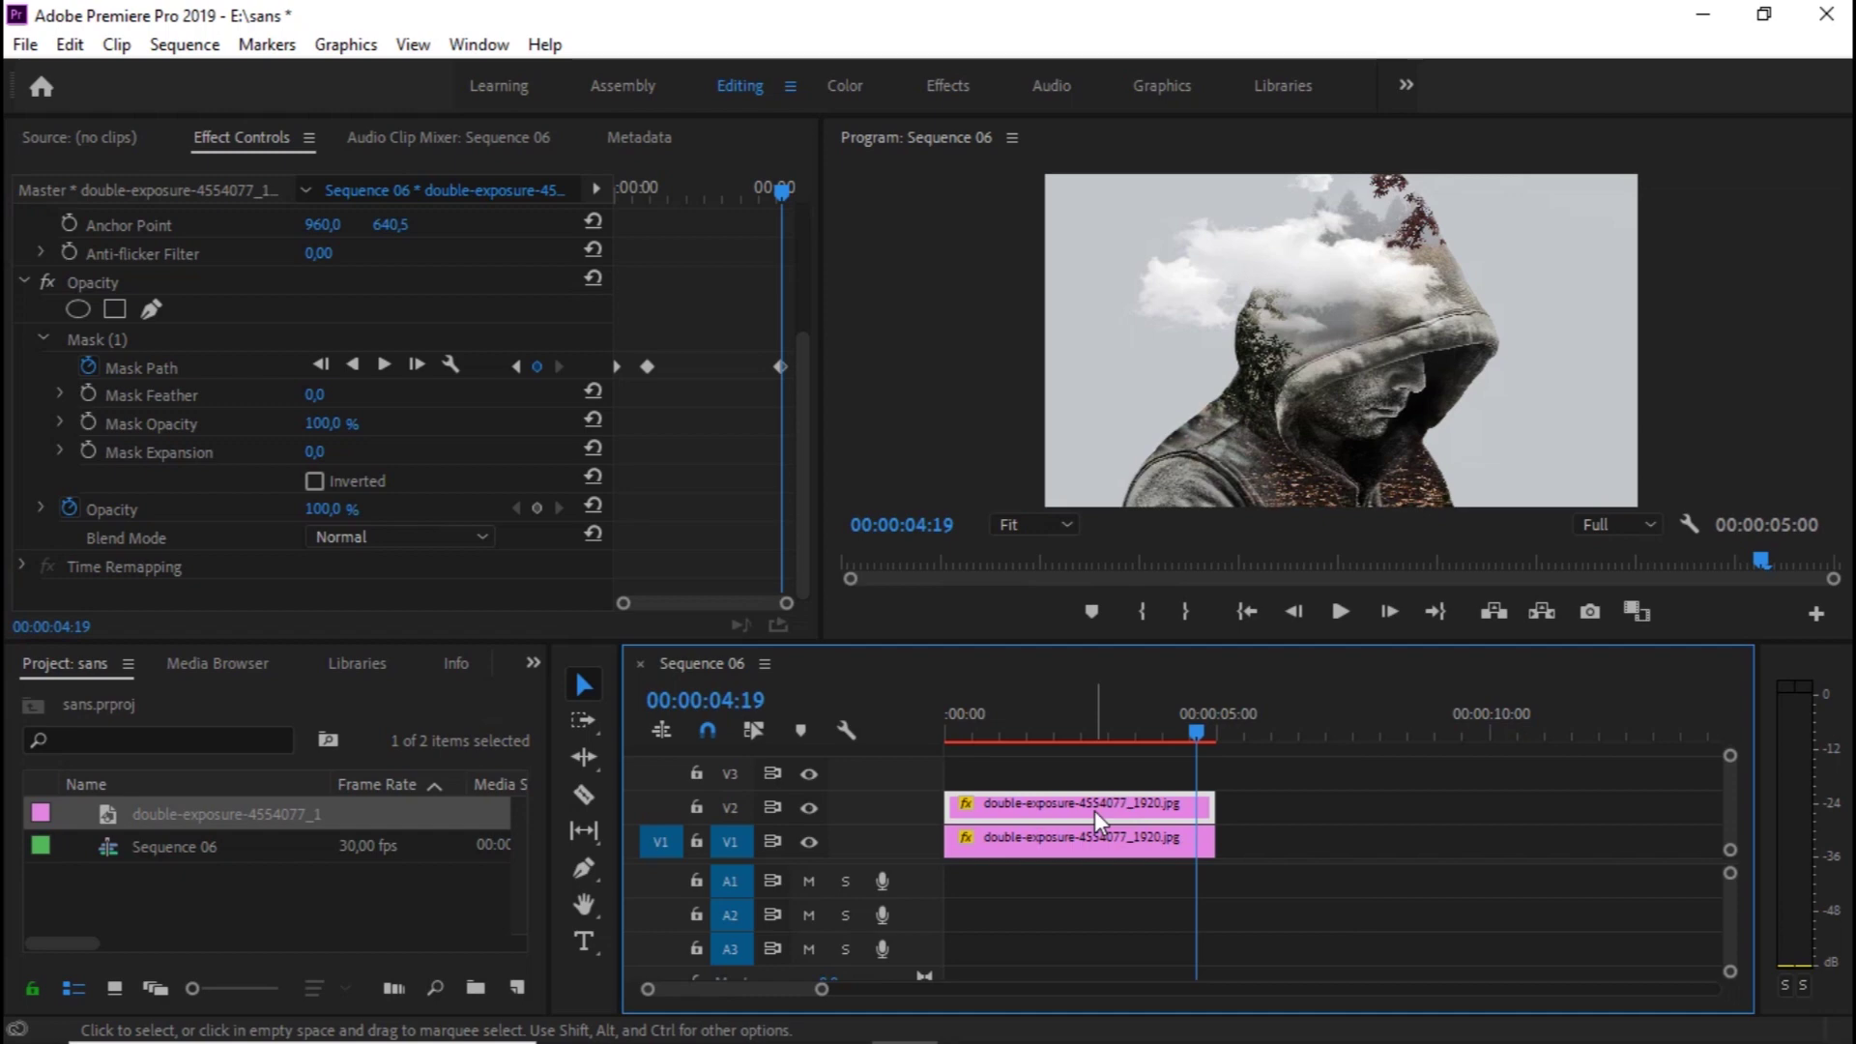
Nest the V2 clip with the default name Nested Sequence 20 and open its timeline
{"action": "right_click", "coordinate": [1094, 810]}
{"action": "left_click", "coordinate": [1162, 678]}
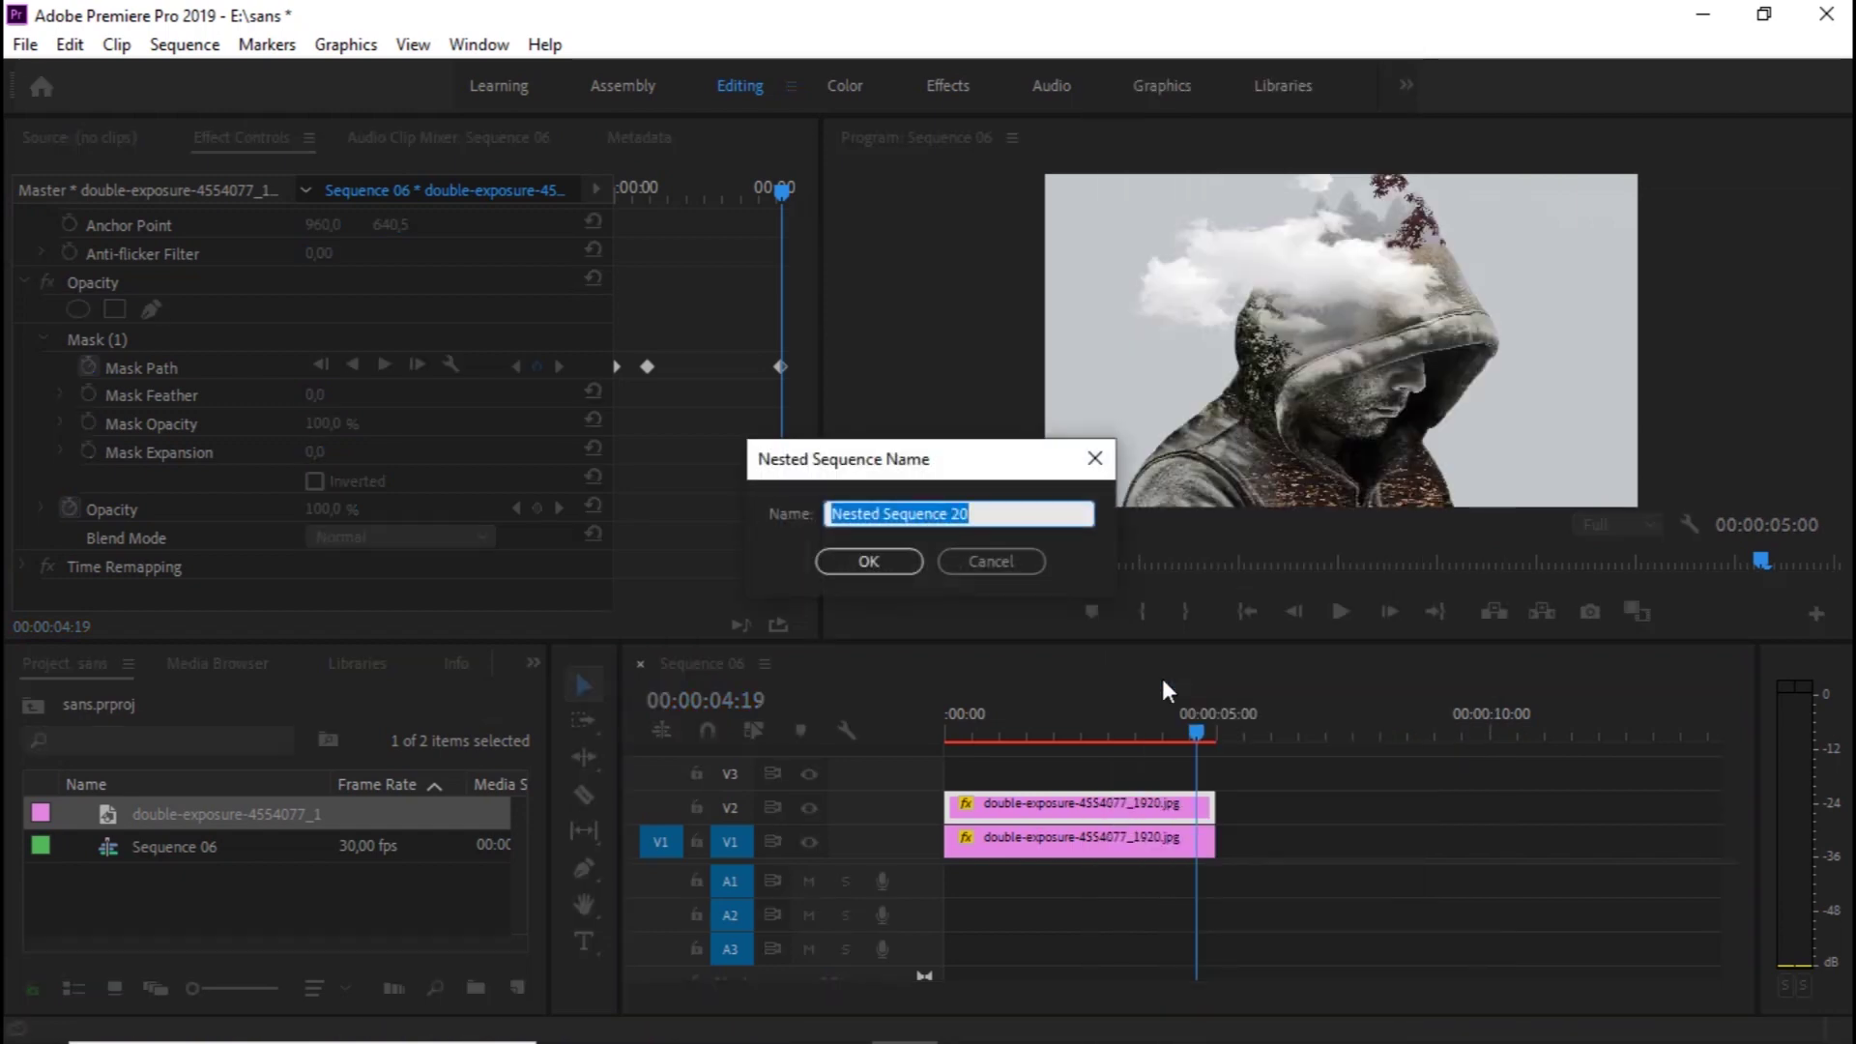
{"action": "key", "text": "Return"}
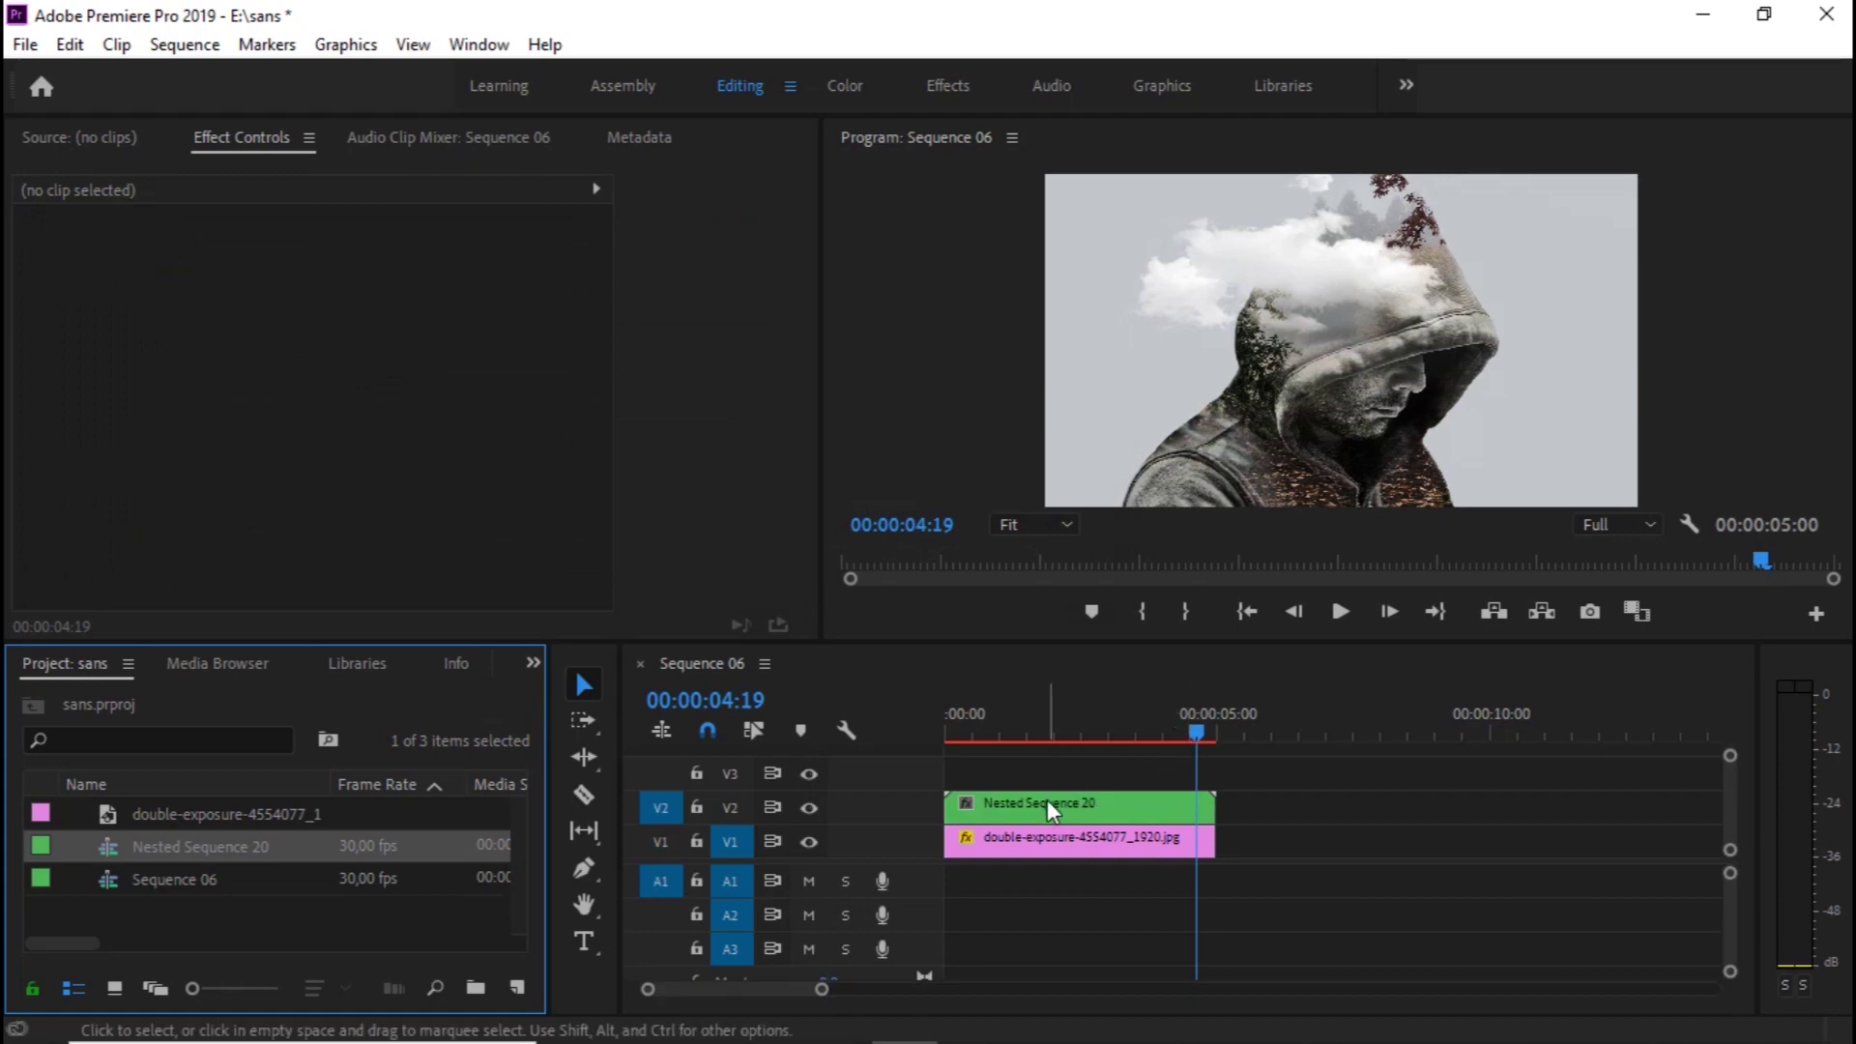
{"action": "left_click", "coordinate": [1079, 805]}
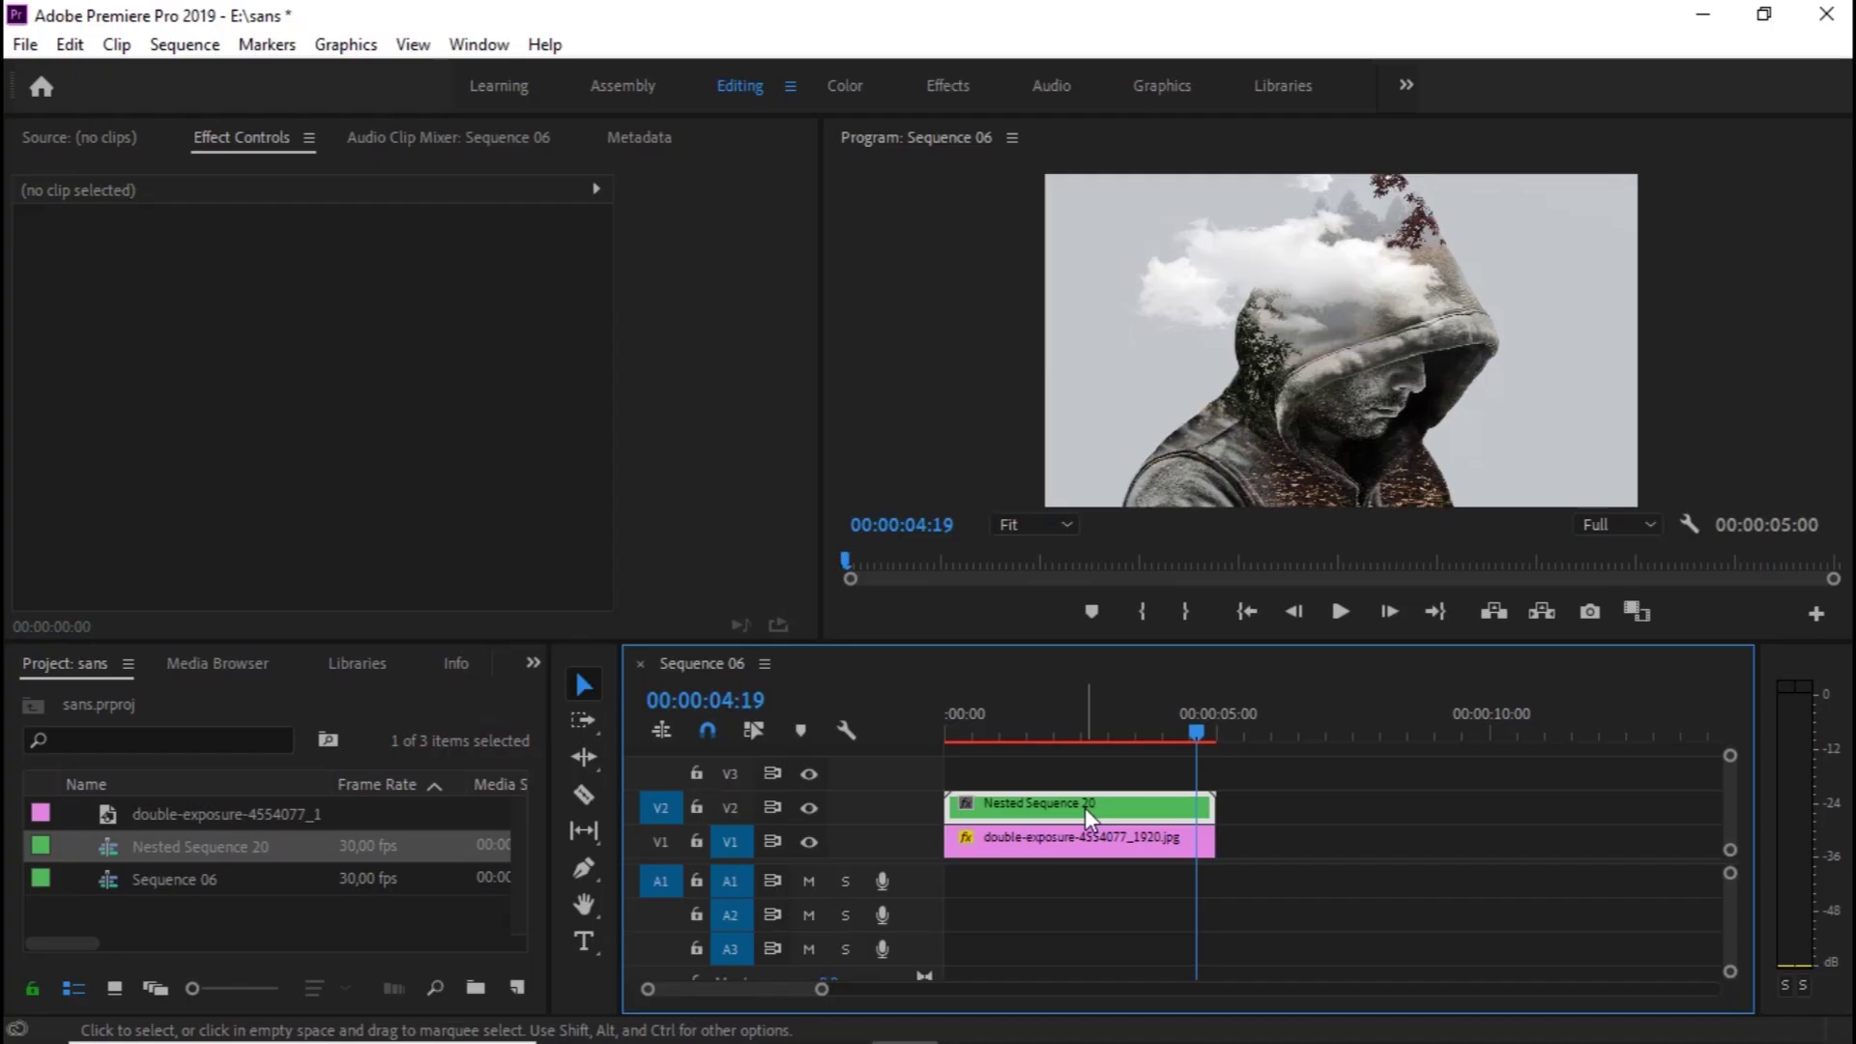
{"action": "double_click", "coordinate": [1179, 667]}
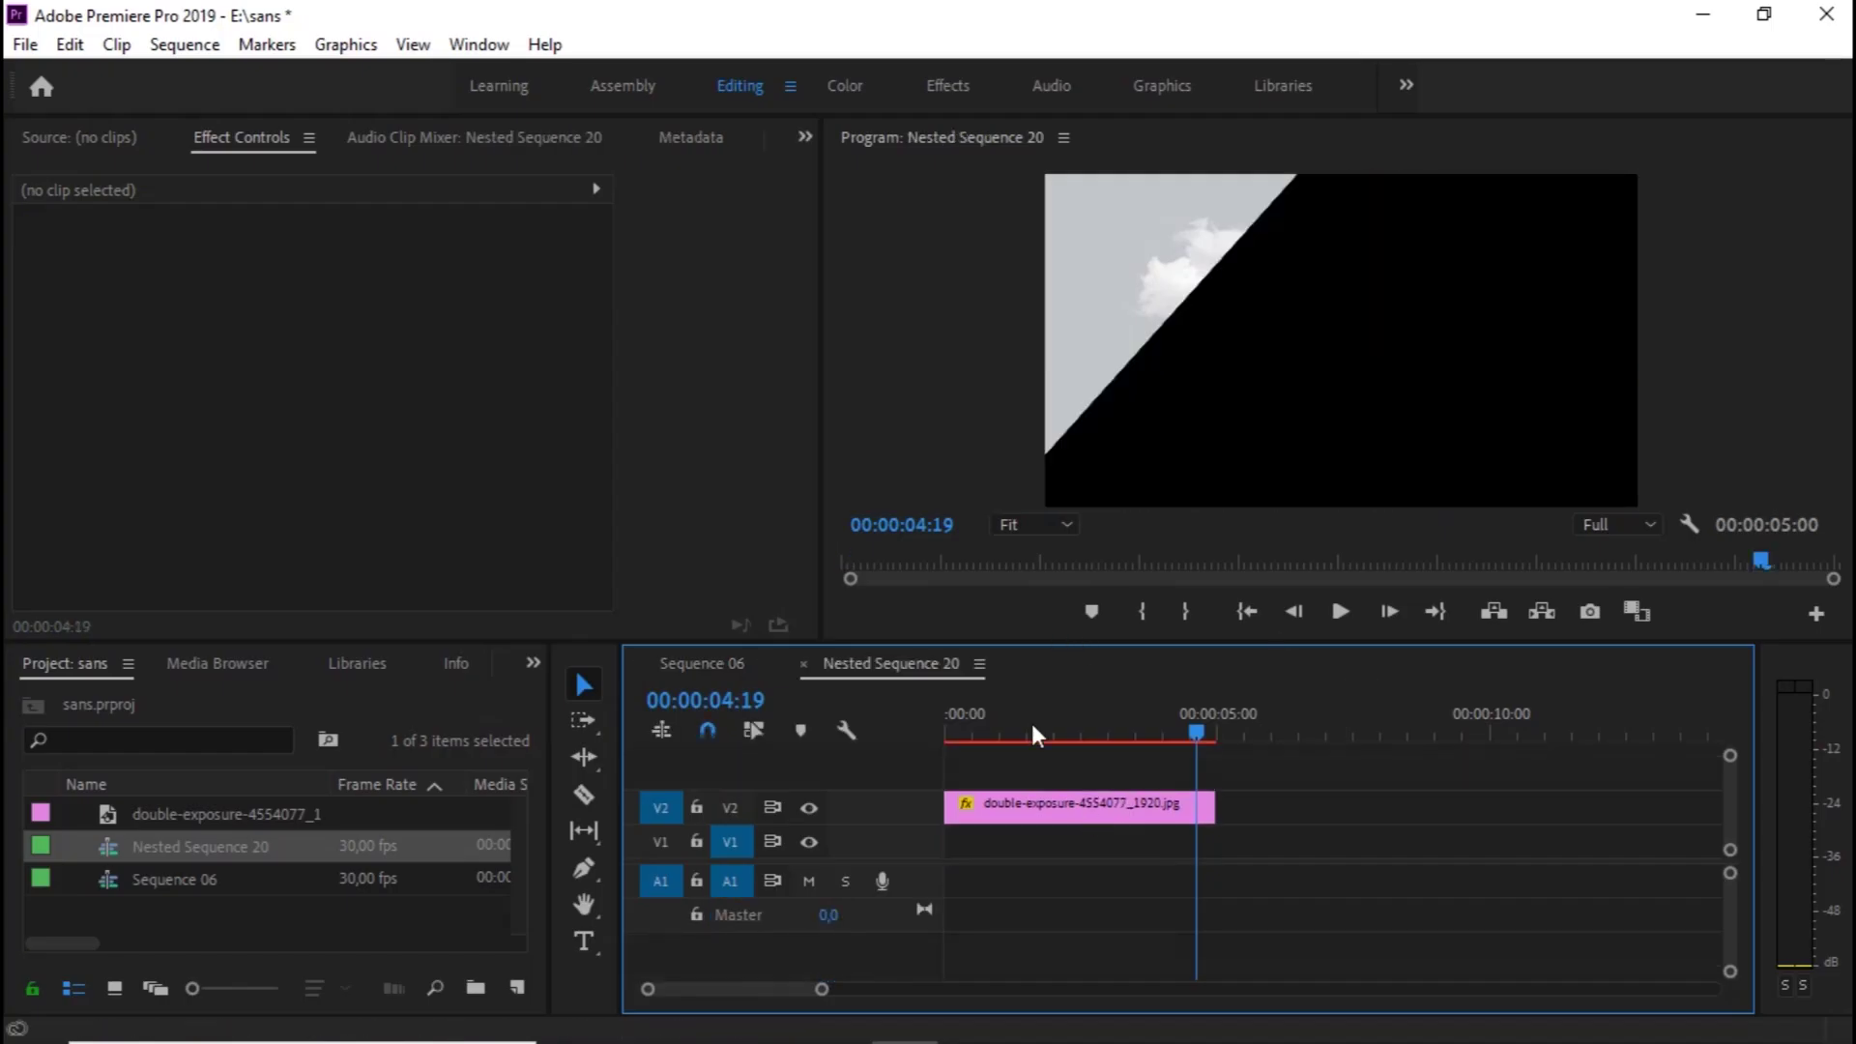
Duplicate the still onto V3 inside Nested Sequence 20 and delete the existing Mask (1)
{"action": "left_click", "coordinate": [1053, 806]}
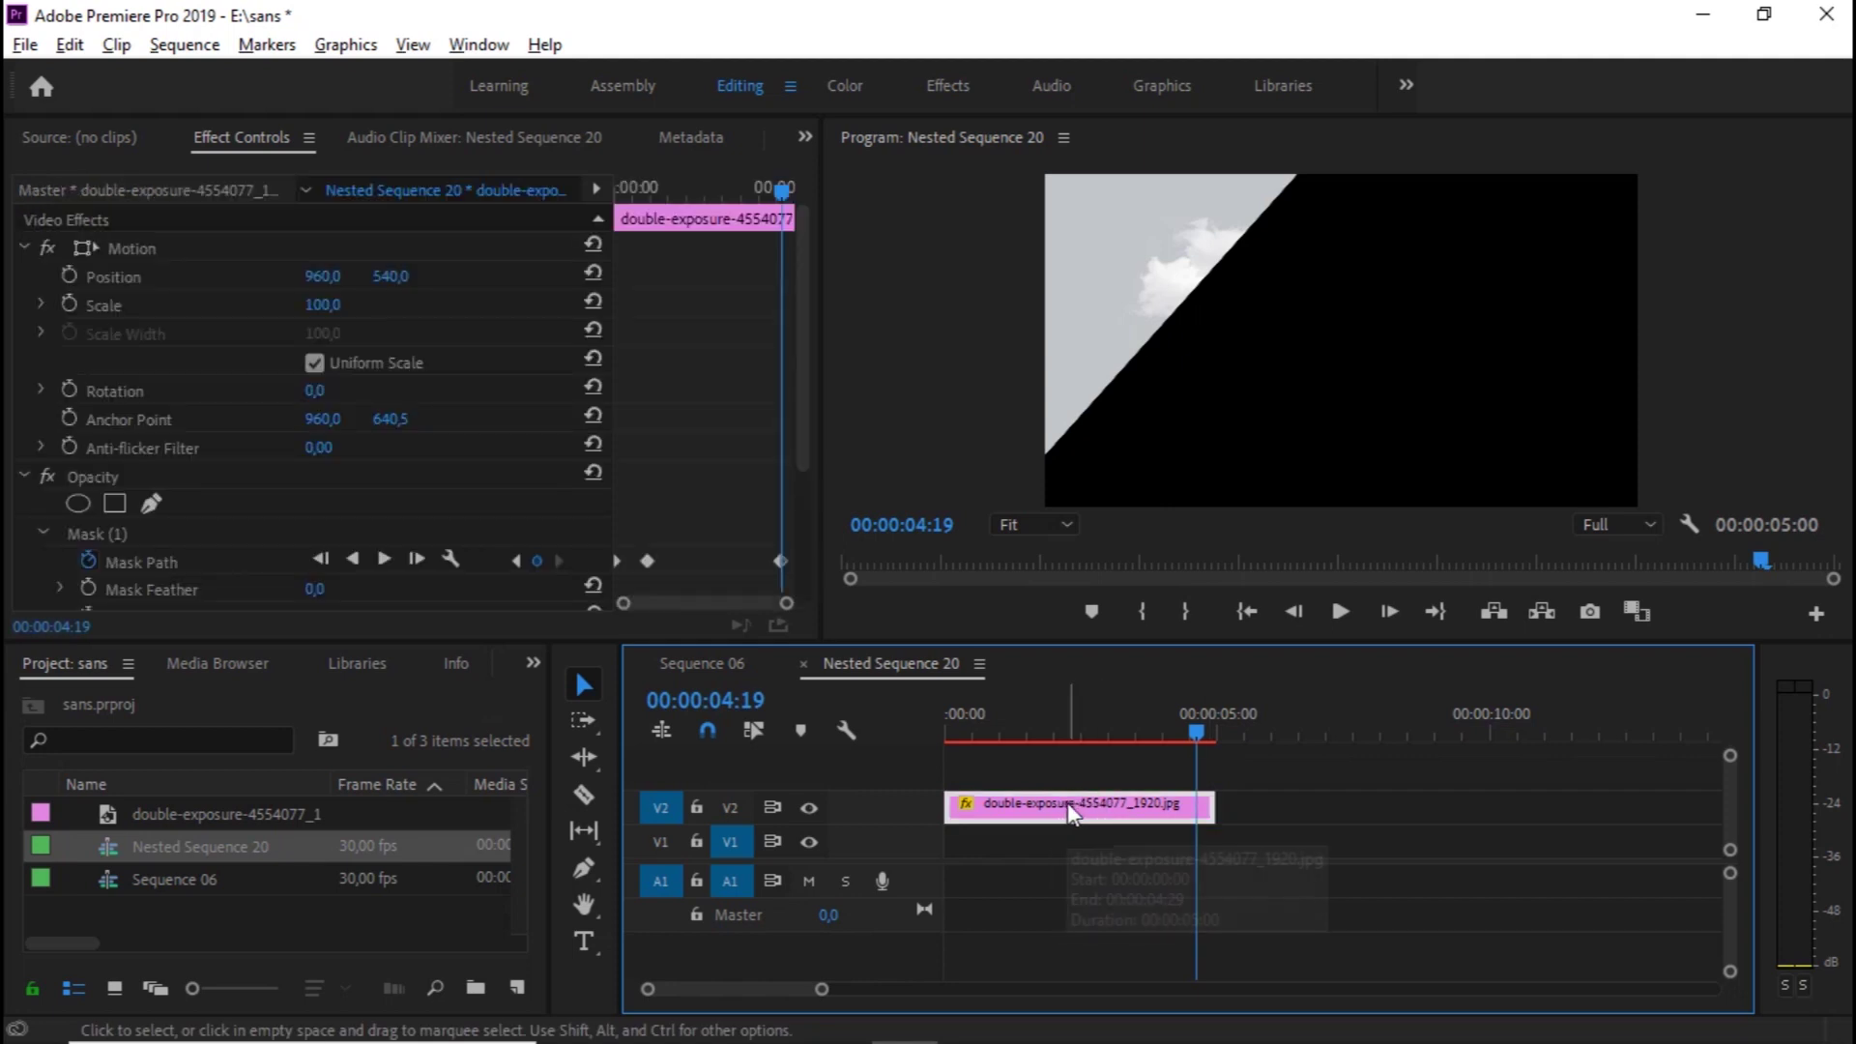
{"action": "left_click_drag", "start_coordinate": [1069, 798], "coordinate": [1081, 778]}
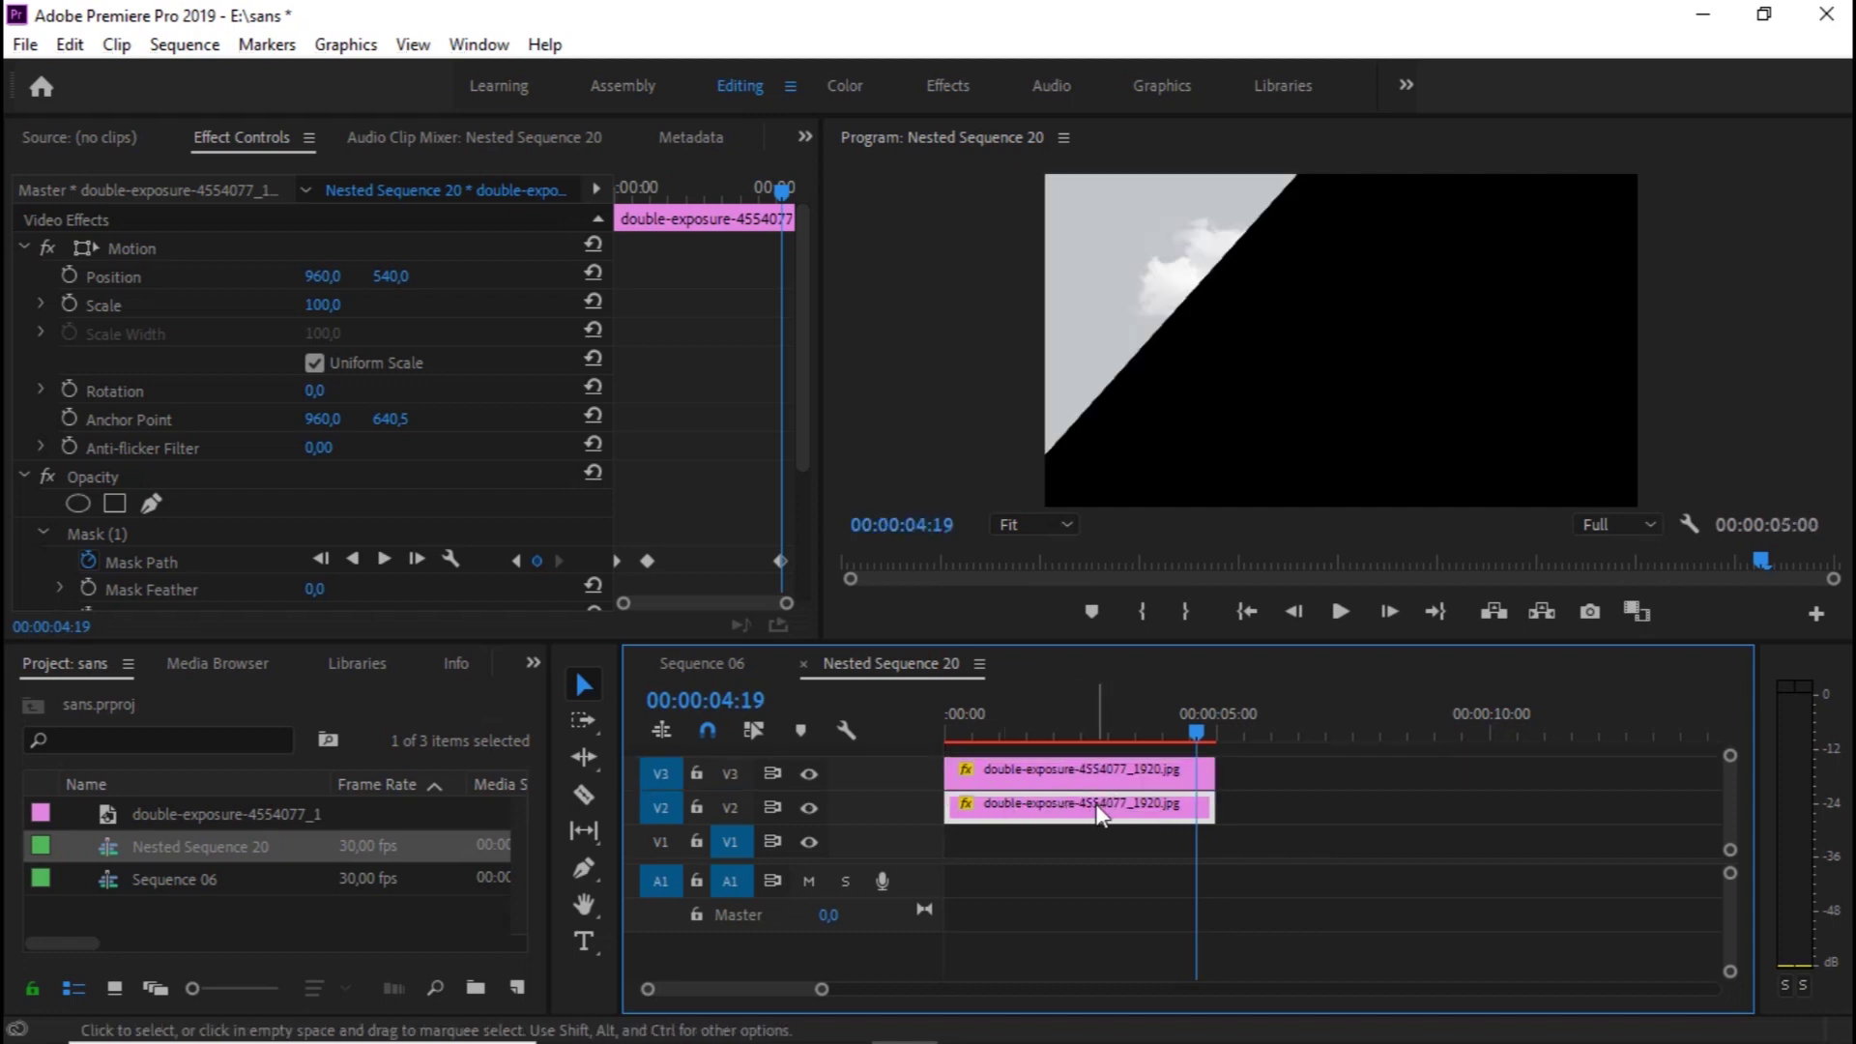
{"action": "scroll", "coordinate": [808, 547], "scroll_direction": "down", "scroll_amount": 2}
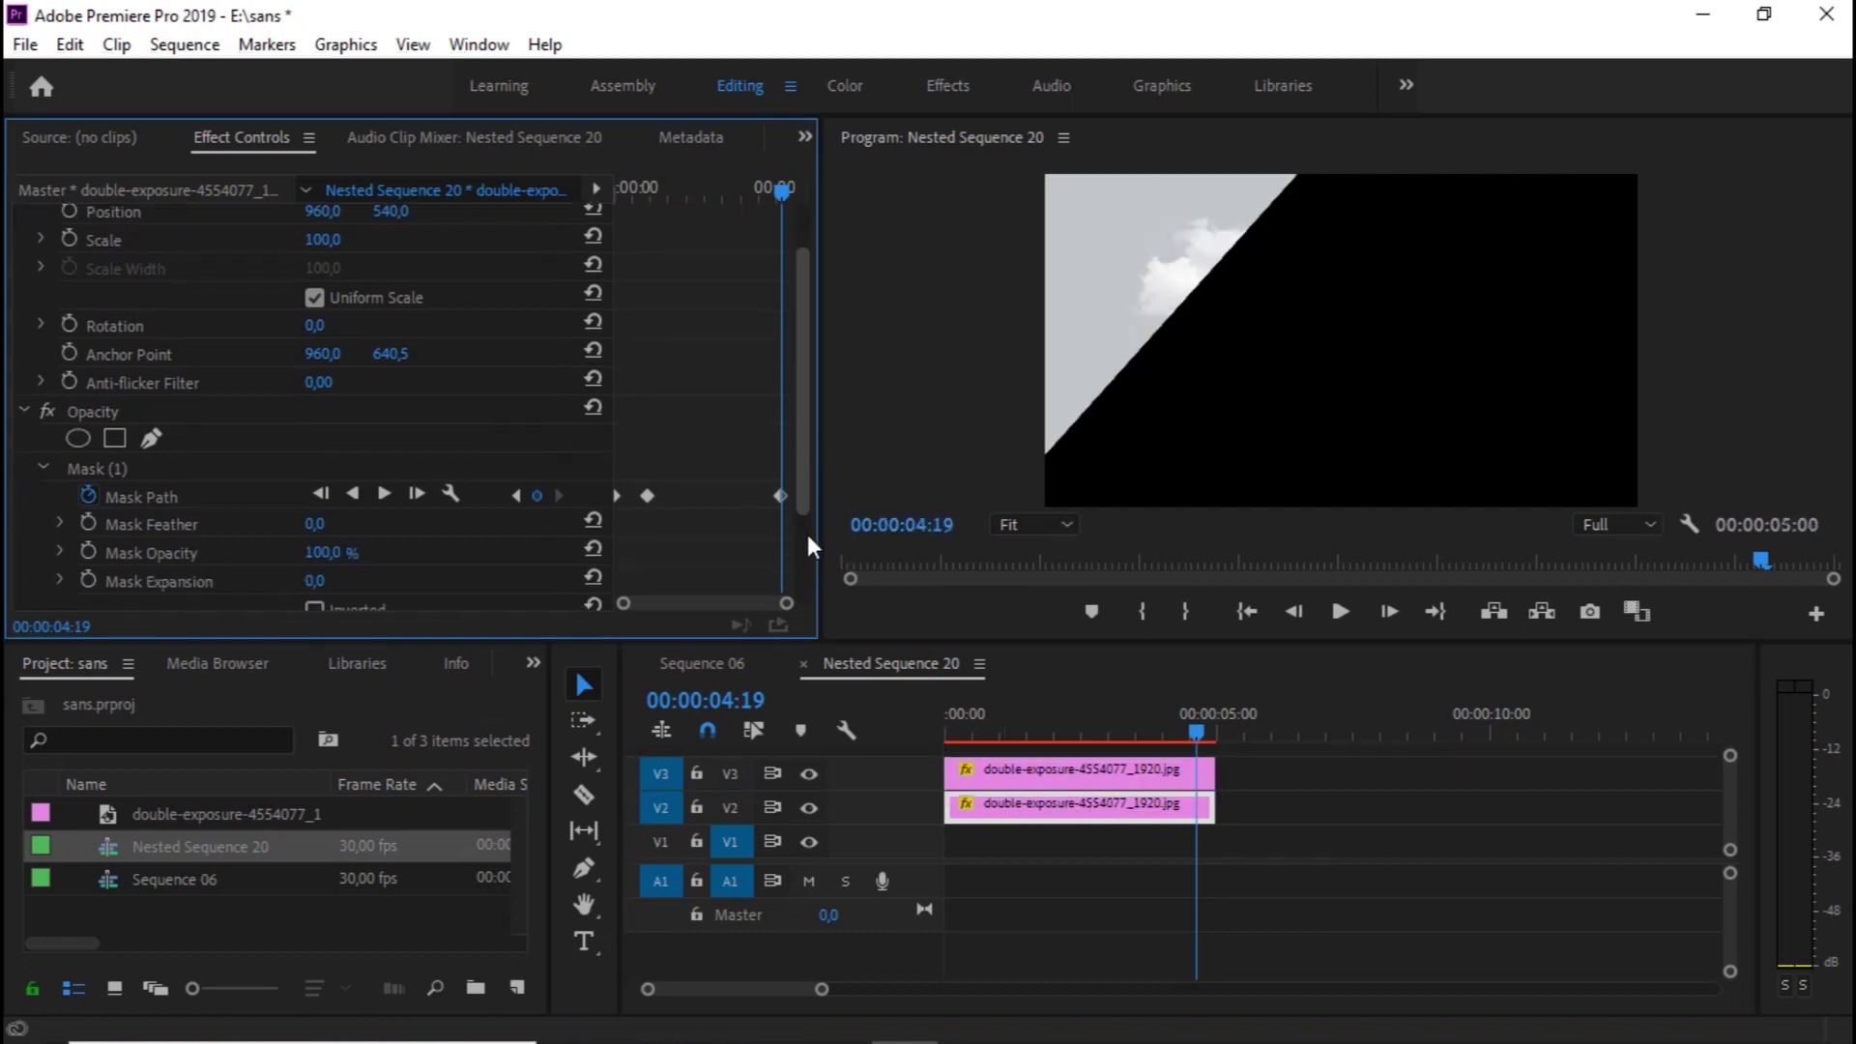
{"action": "scroll", "coordinate": [804, 531], "scroll_direction": "down", "scroll_amount": 3}
{"action": "left_click", "coordinate": [142, 370]}
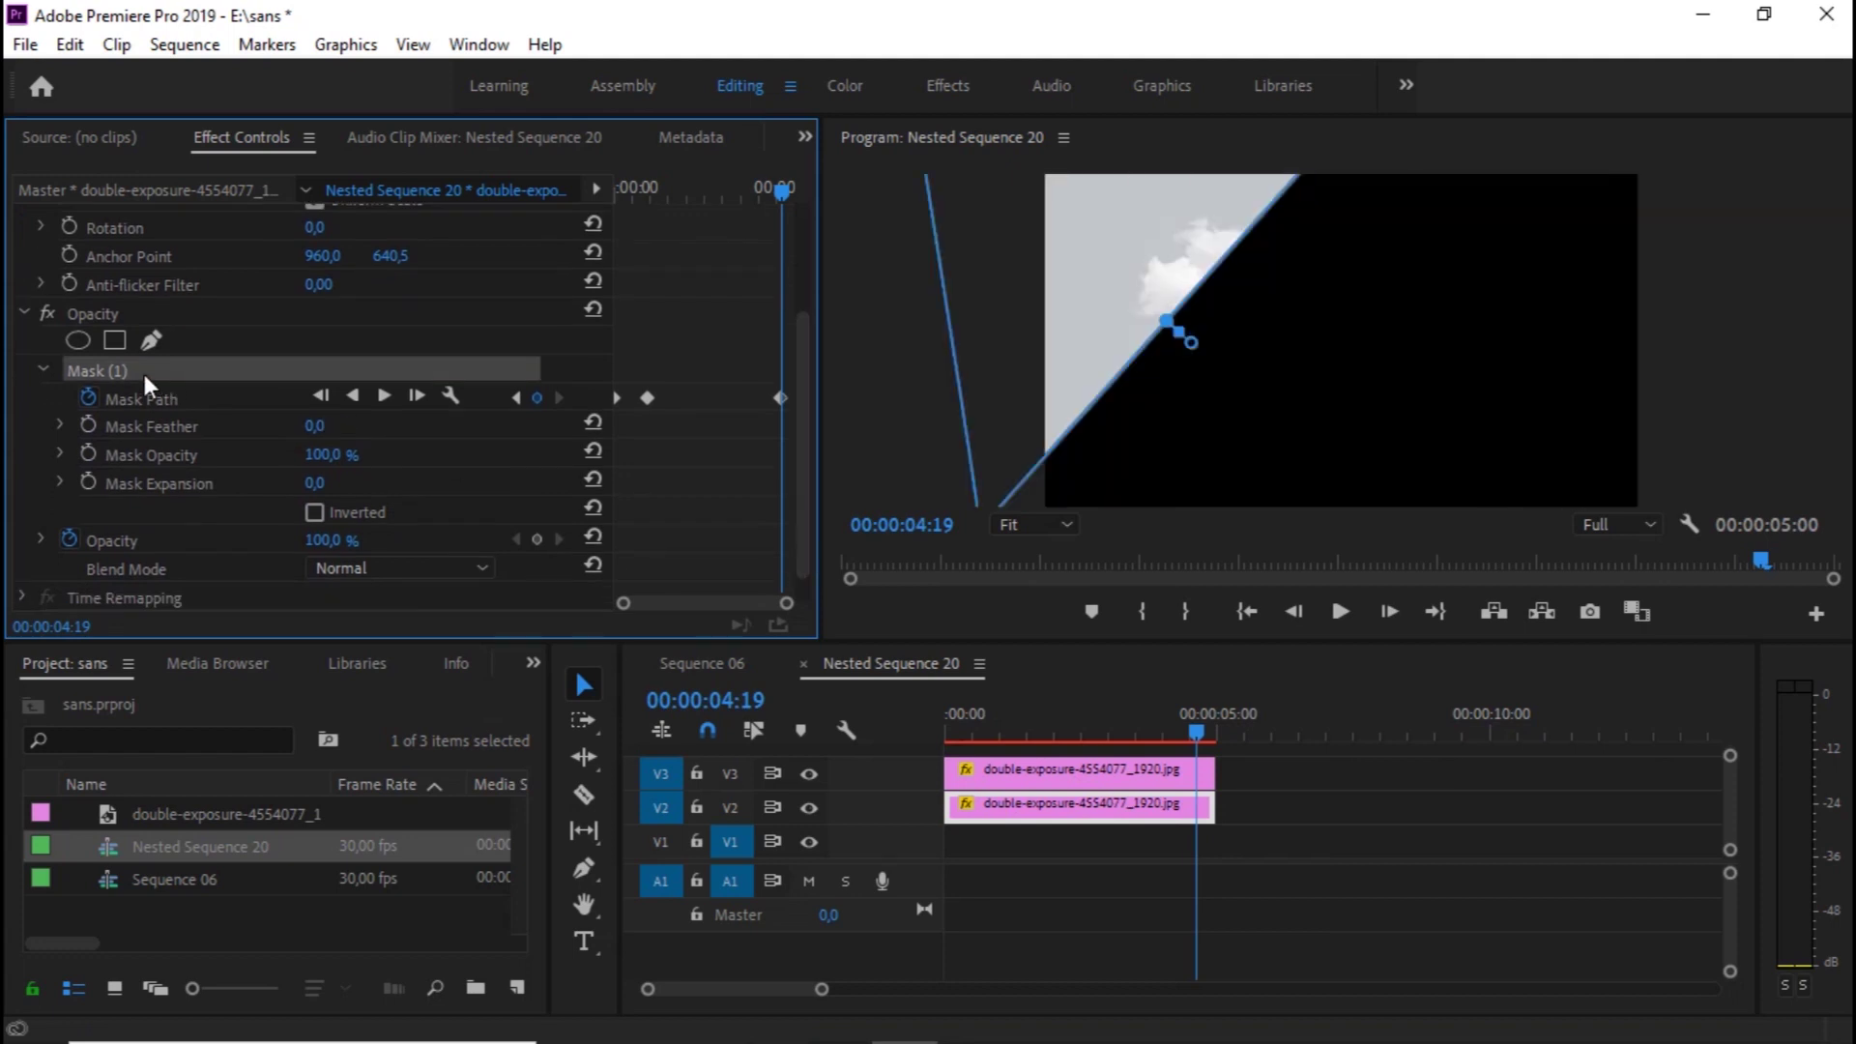
{"action": "key", "text": "Delete"}
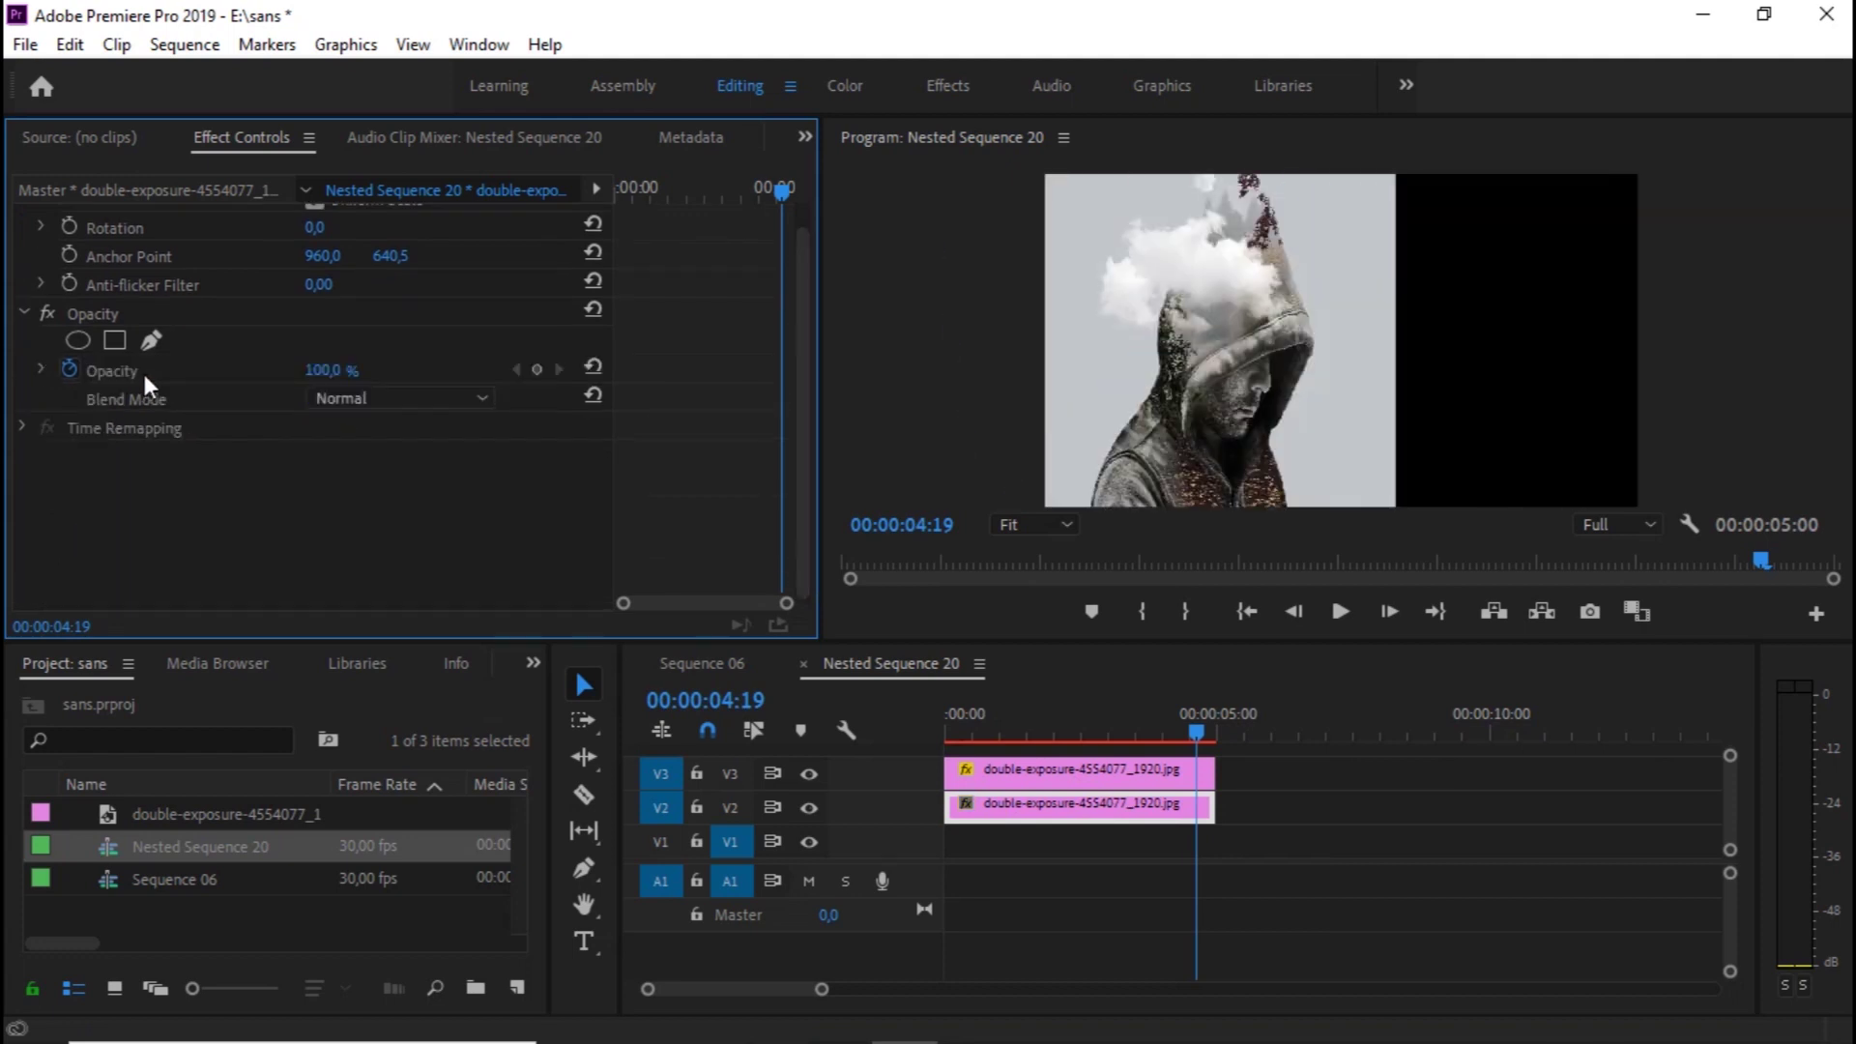
At 10% zoom, draw a three-point triangle mask off the frame's lower right with feather 0
{"action": "left_click", "coordinate": [1070, 518]}
{"action": "left_click", "coordinate": [1048, 576]}
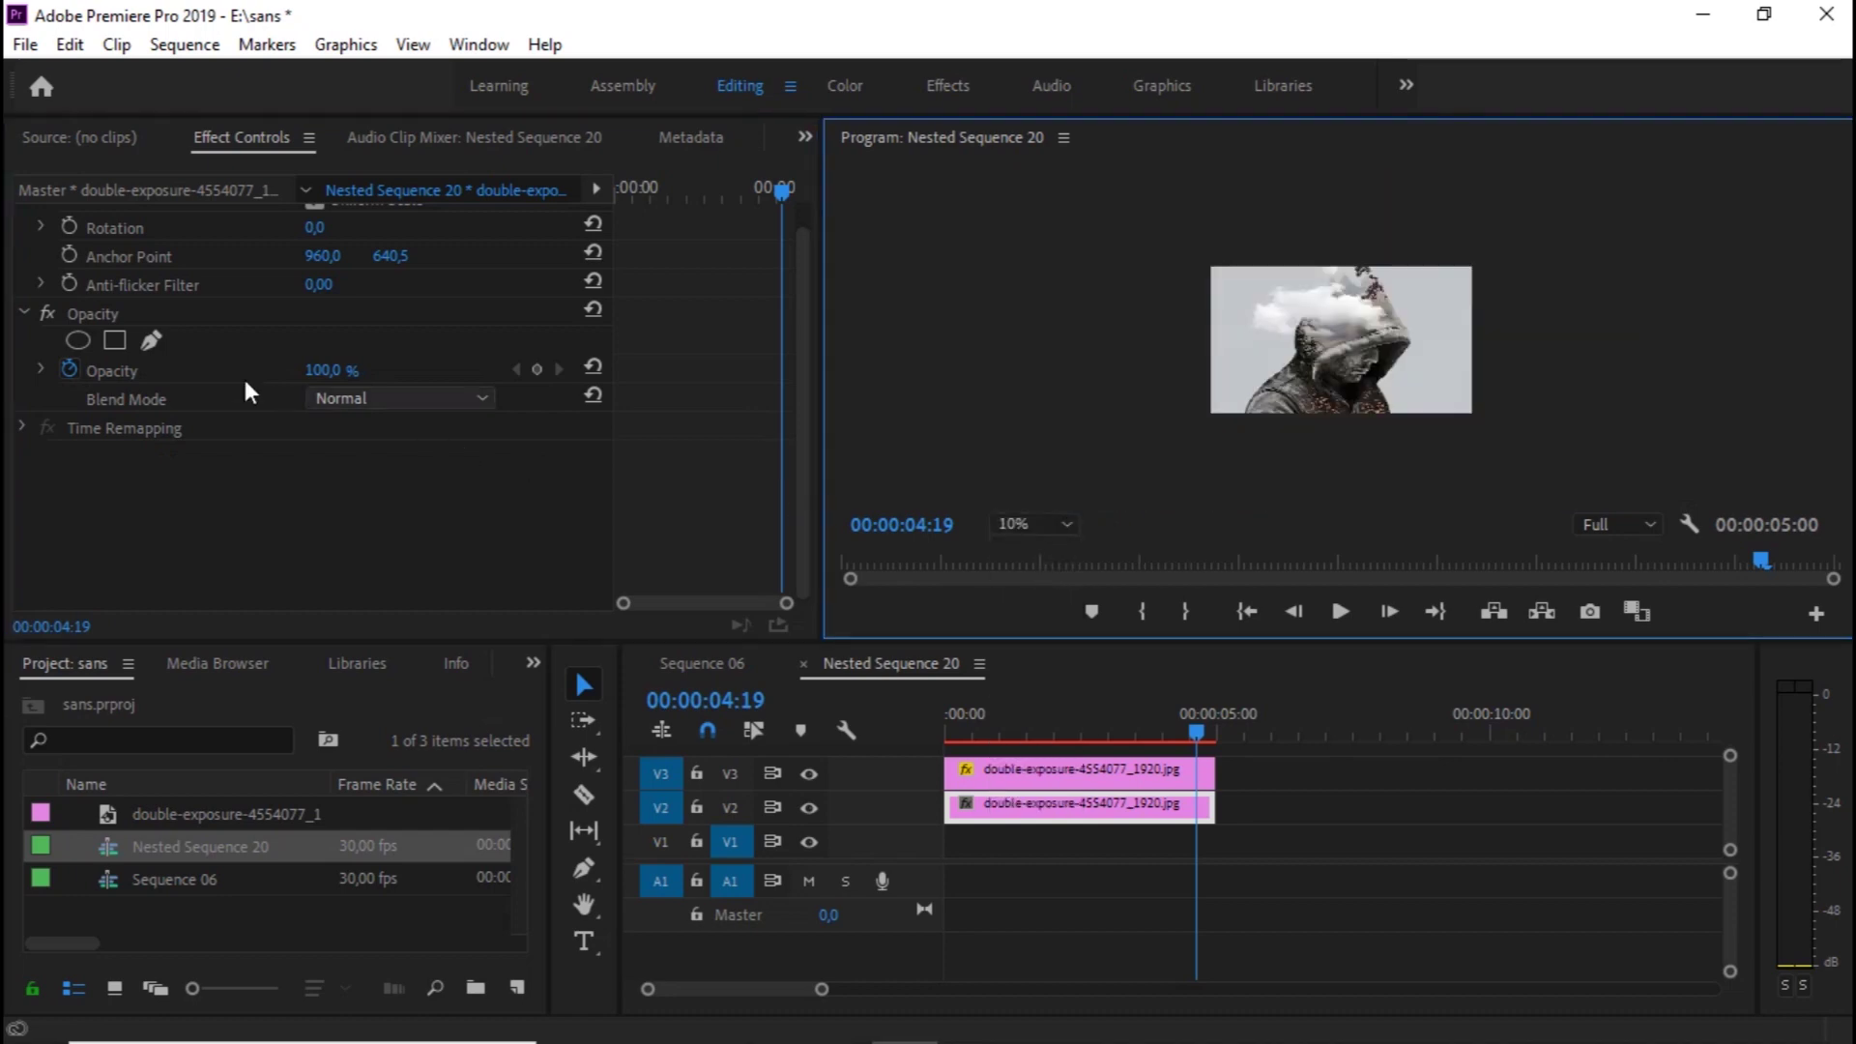
{"action": "left_click", "coordinate": [151, 341]}
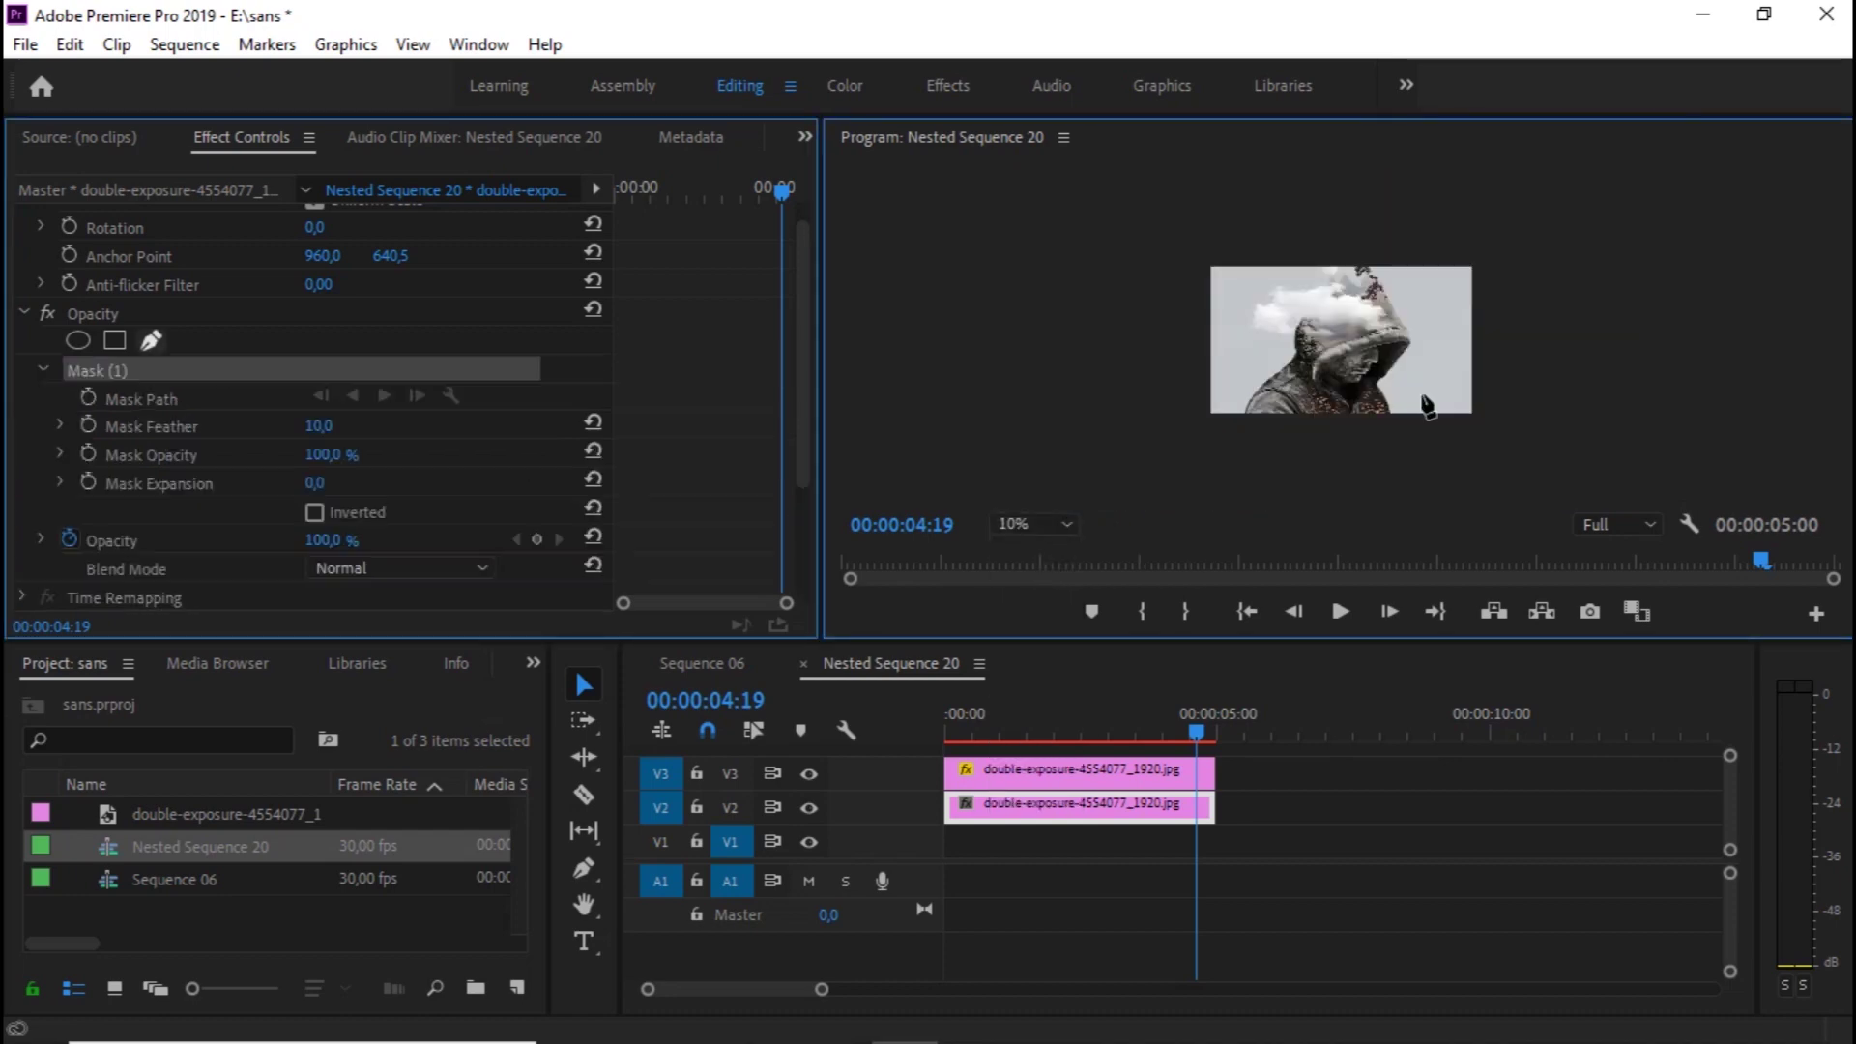
{"action": "left_click", "coordinate": [1376, 454]}
{"action": "left_click", "coordinate": [1506, 332]}
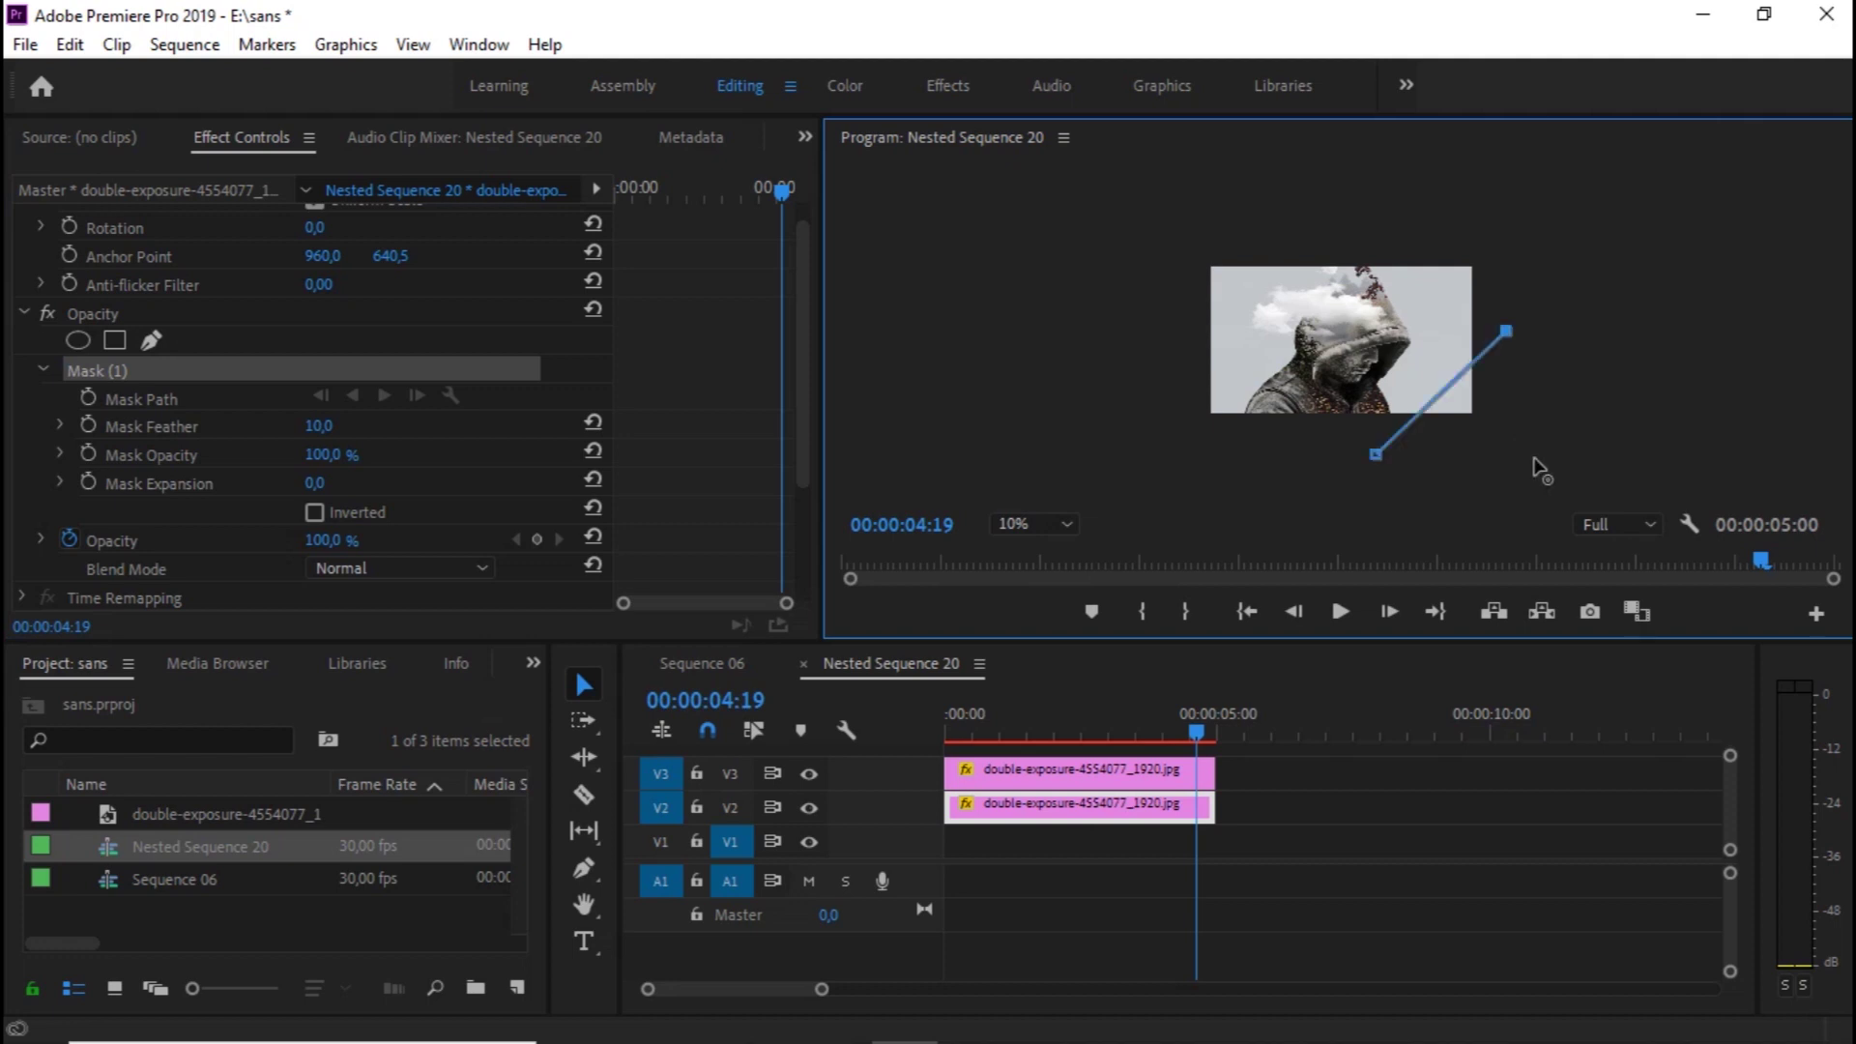
{"action": "left_click", "coordinate": [1535, 458]}
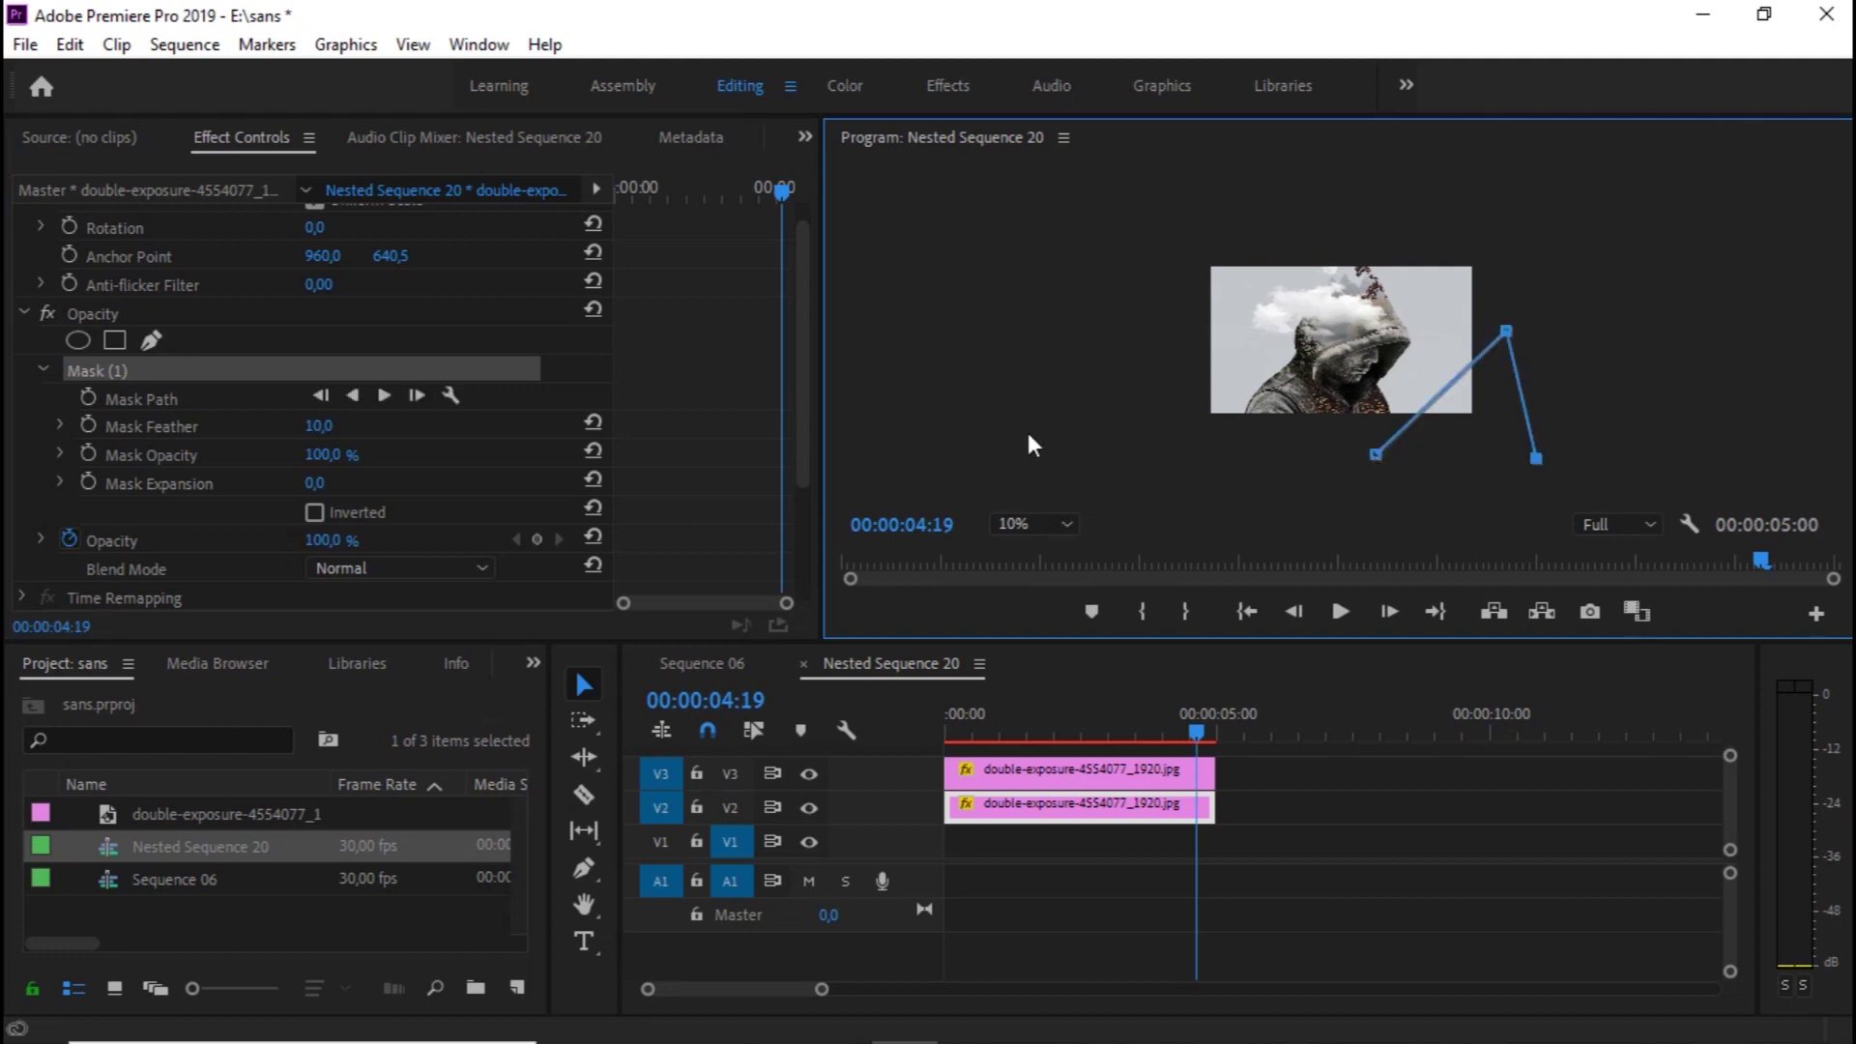
{"action": "left_click", "coordinate": [341, 425]}
{"action": "left_click", "coordinate": [343, 427]}
{"action": "type", "text": "0"}
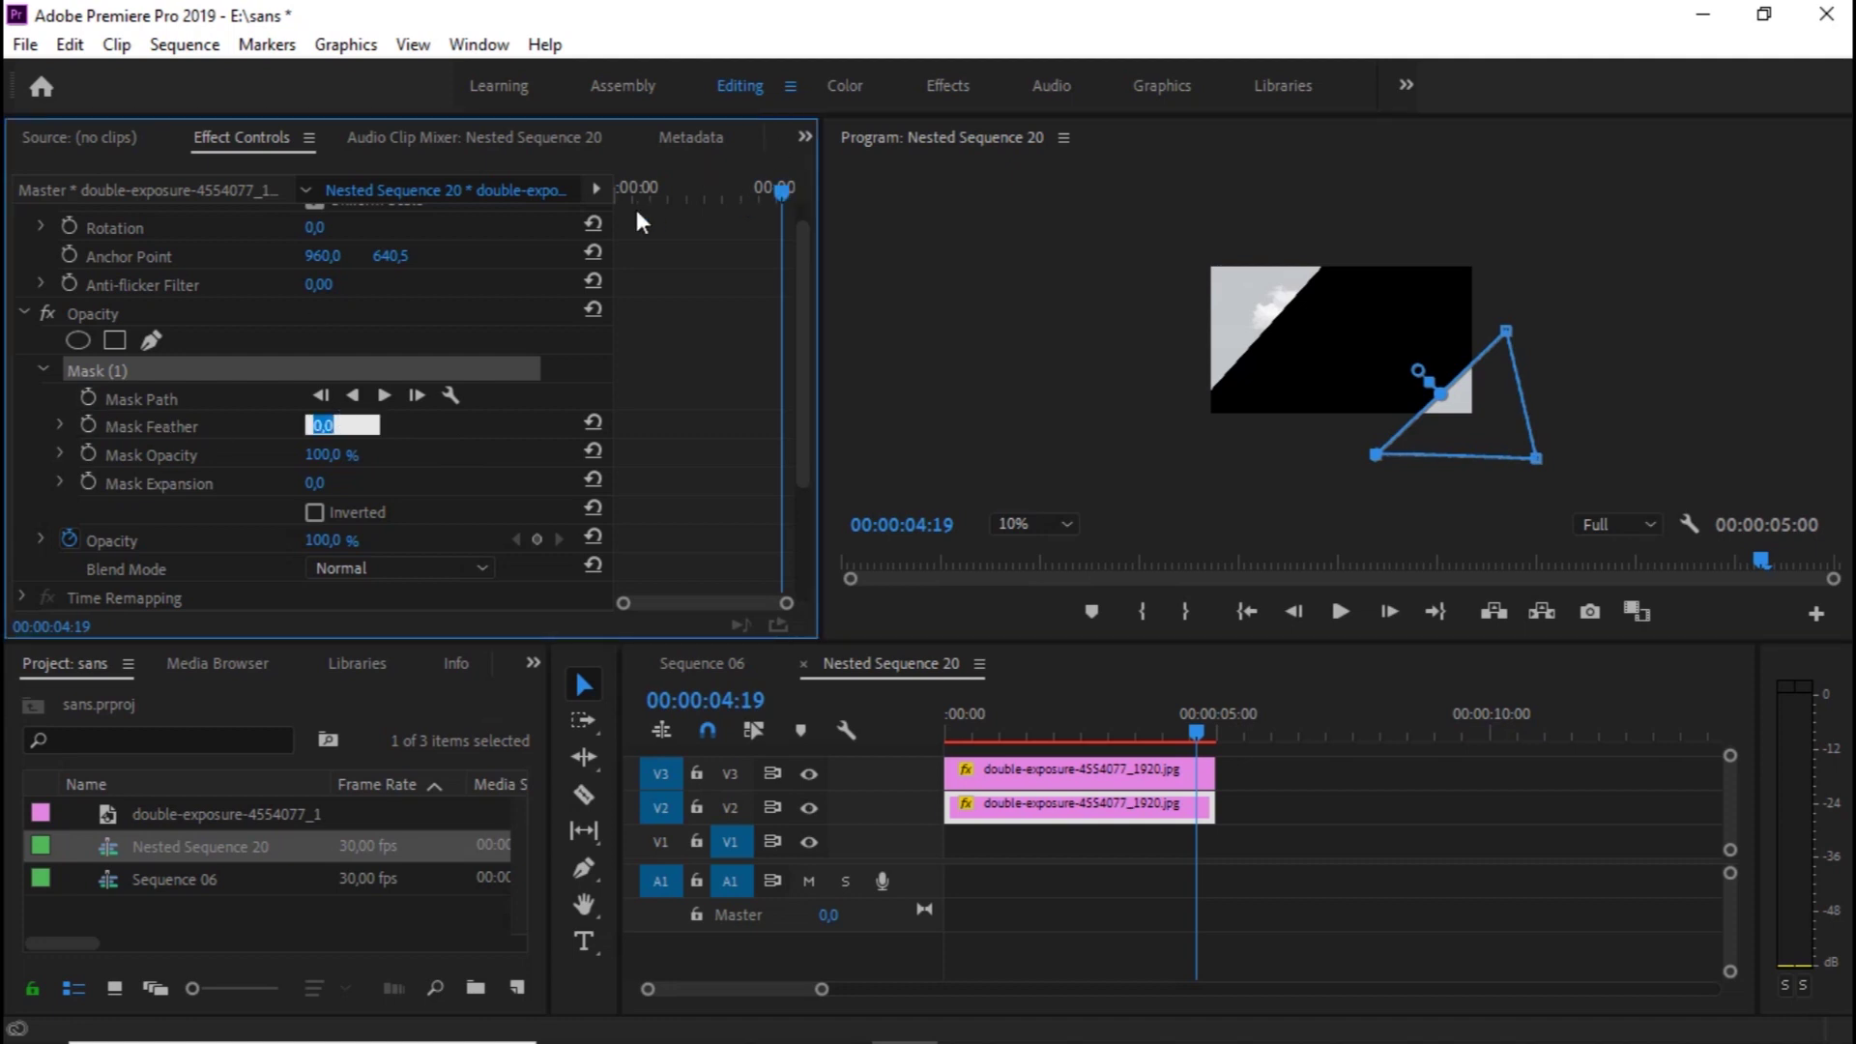
{"action": "left_click_drag", "start_coordinate": [782, 188], "coordinate": [583, 212]}
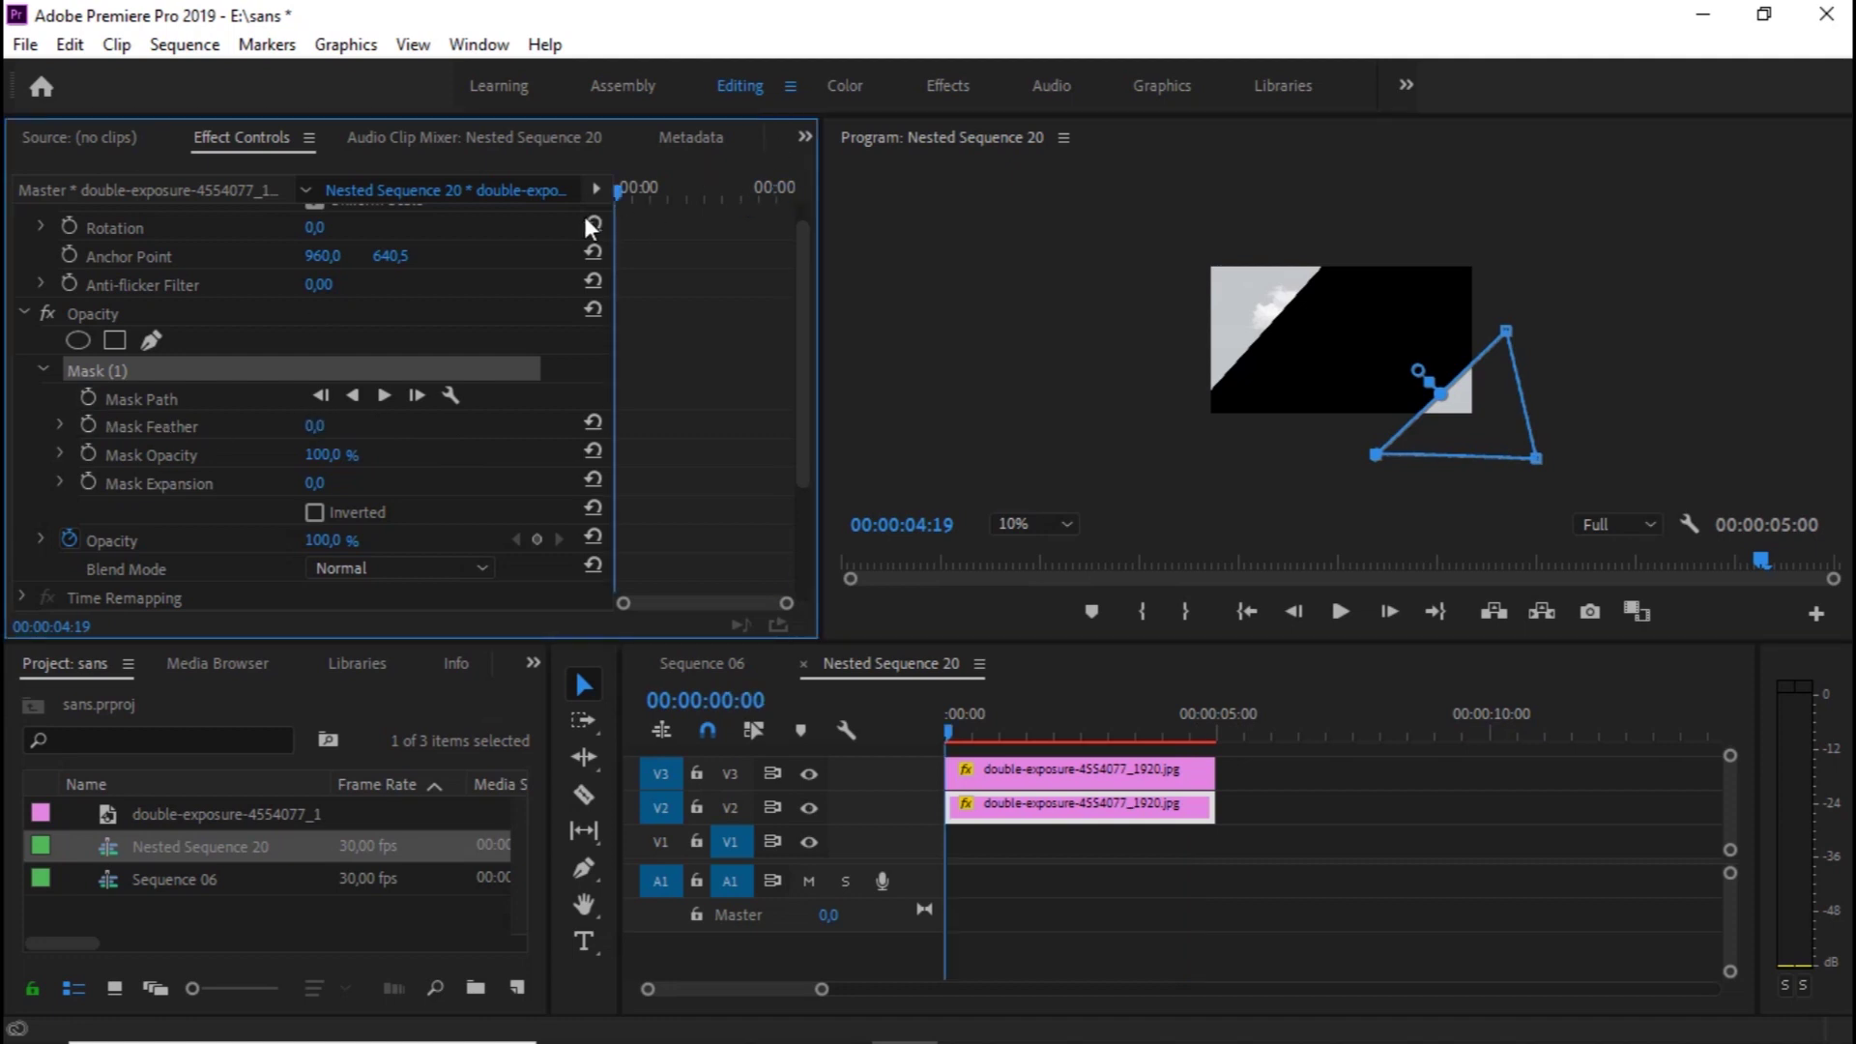
Keyframe the V3 mask path at the clip start, then nudge the triangle up-left at 00:00:04:00
{"action": "left_click", "coordinate": [88, 399]}
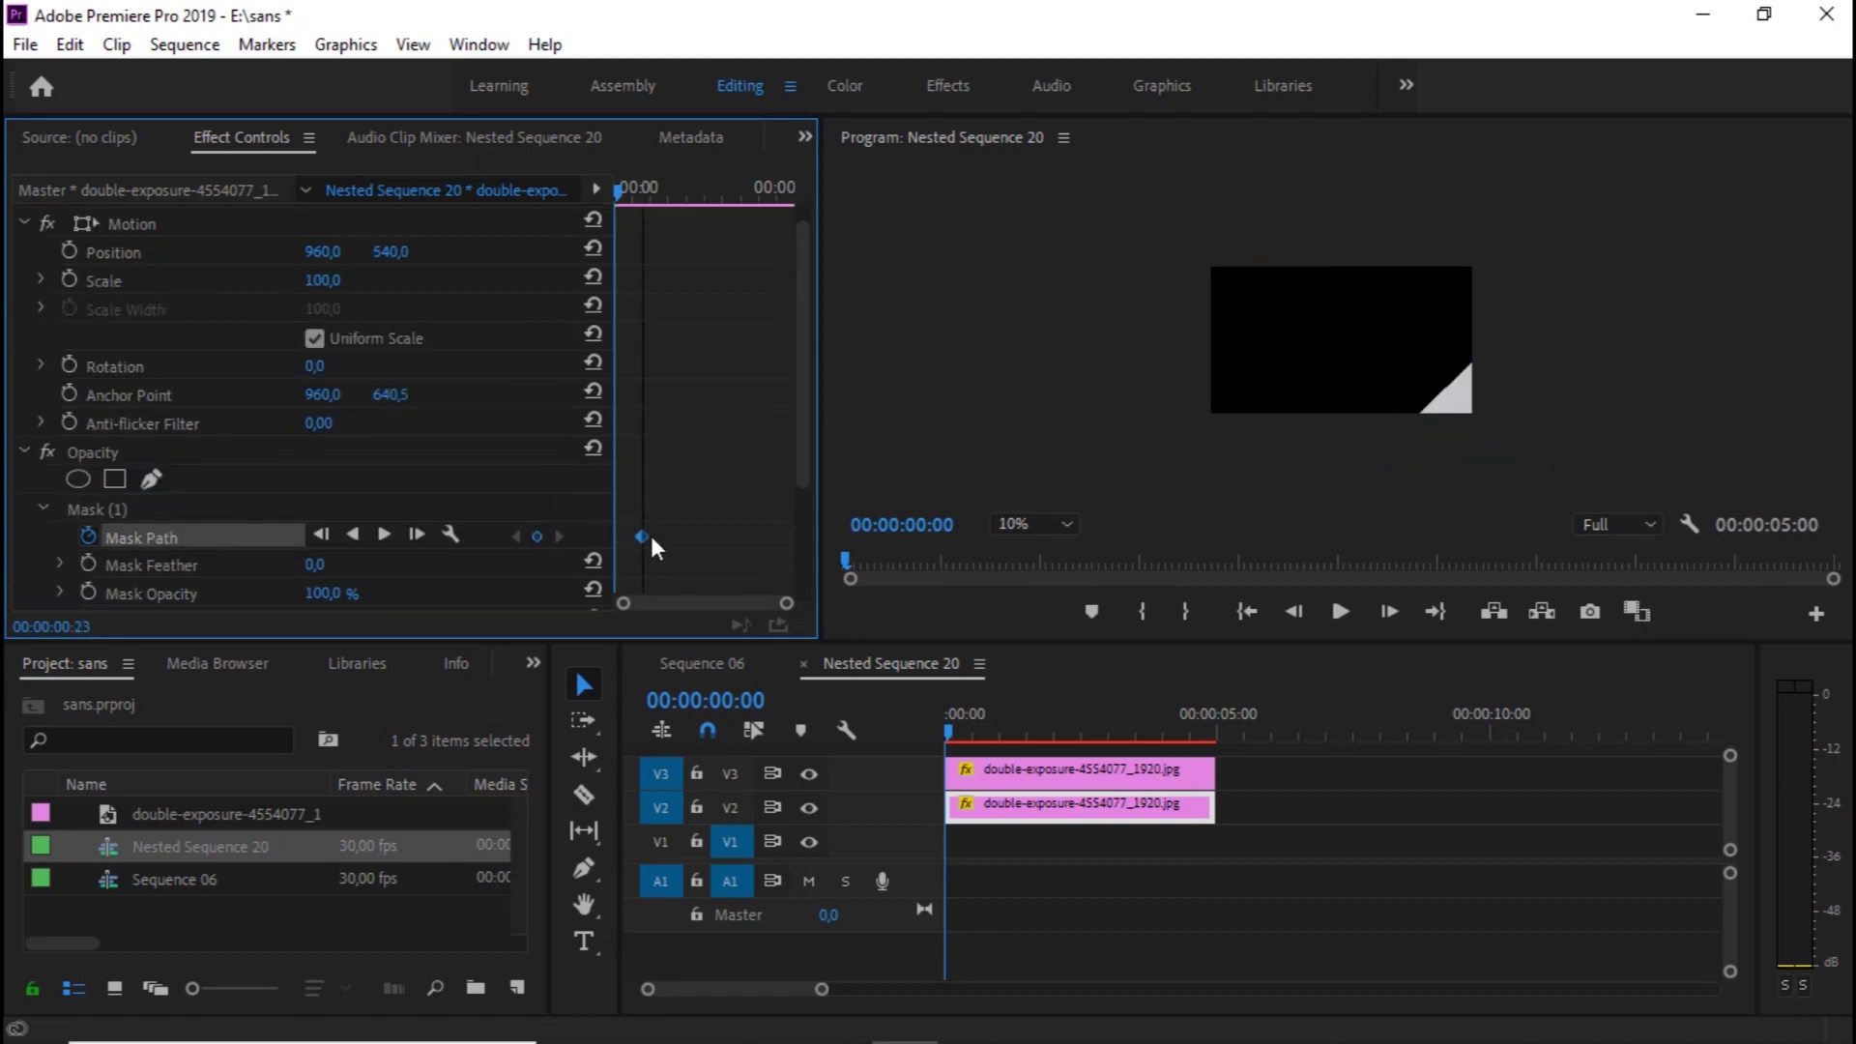
{"action": "left_click_drag", "start_coordinate": [641, 536], "coordinate": [651, 538]}
{"action": "left_click", "coordinate": [118, 507]}
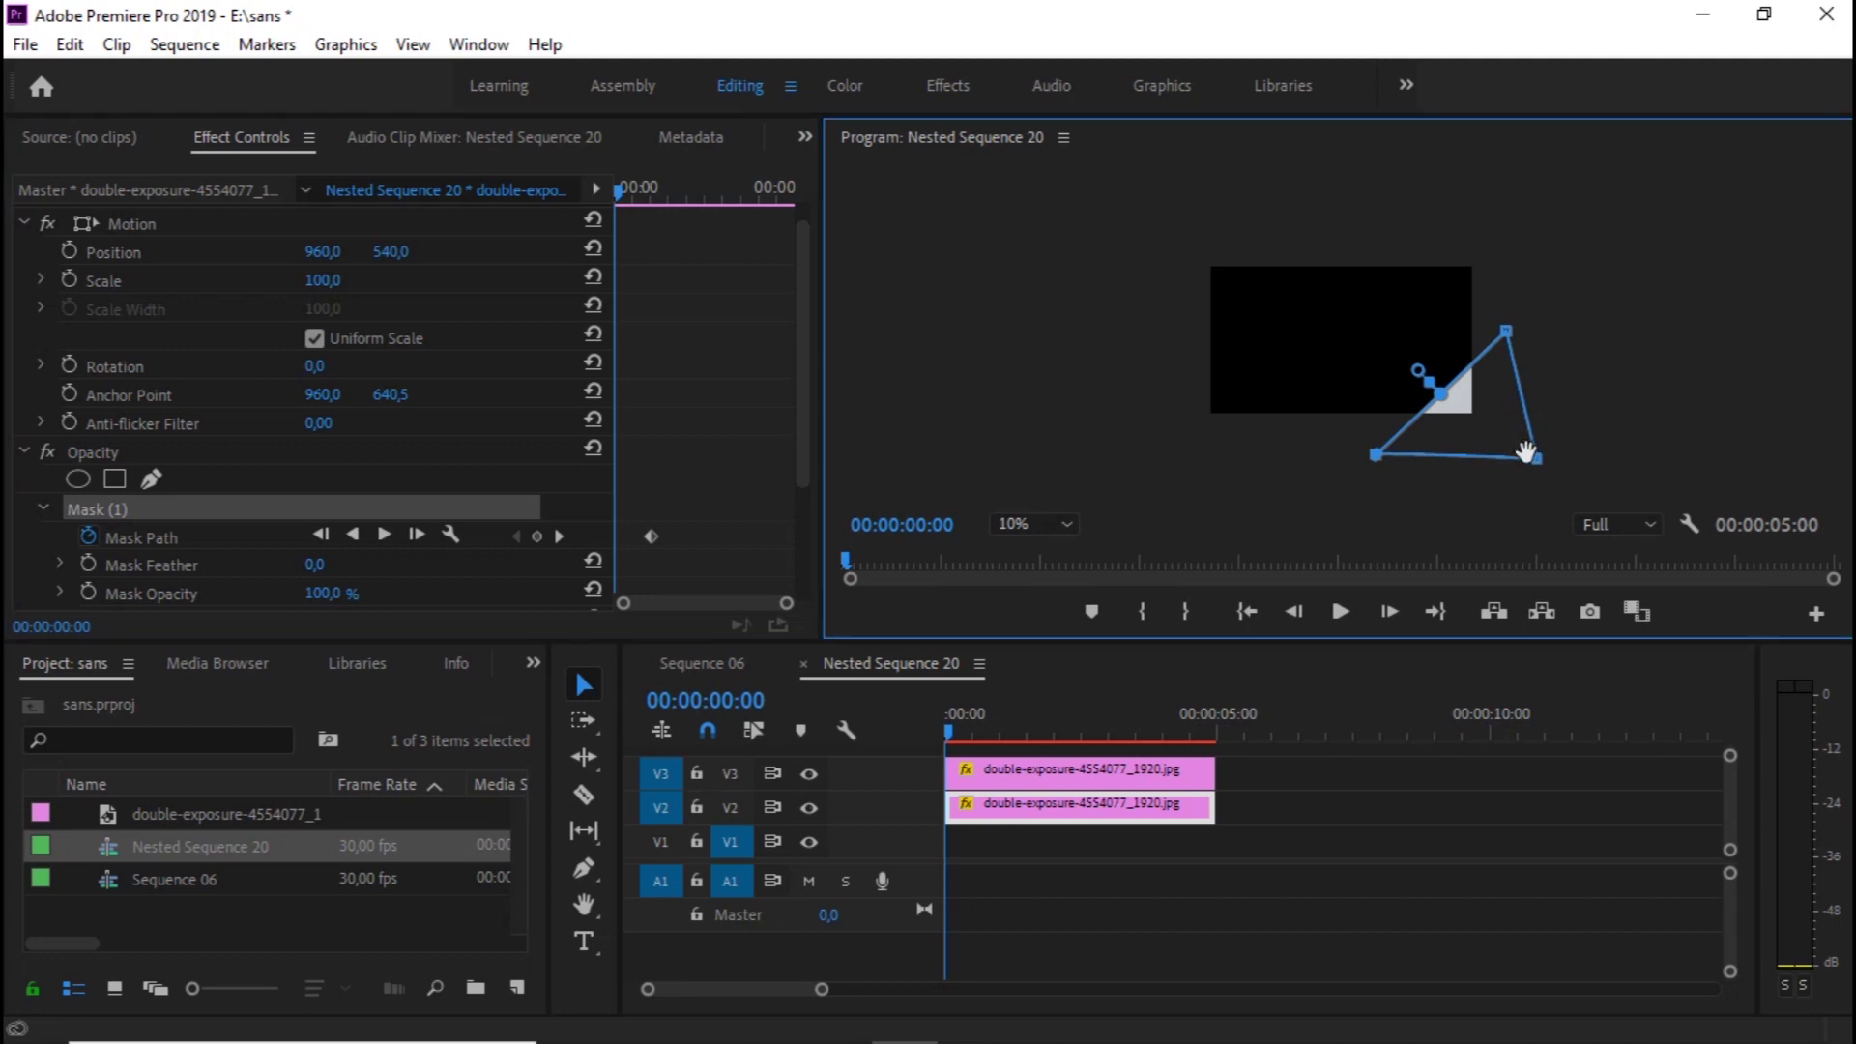
{"action": "left_click_drag", "start_coordinate": [1480, 410], "coordinate": [1527, 455]}
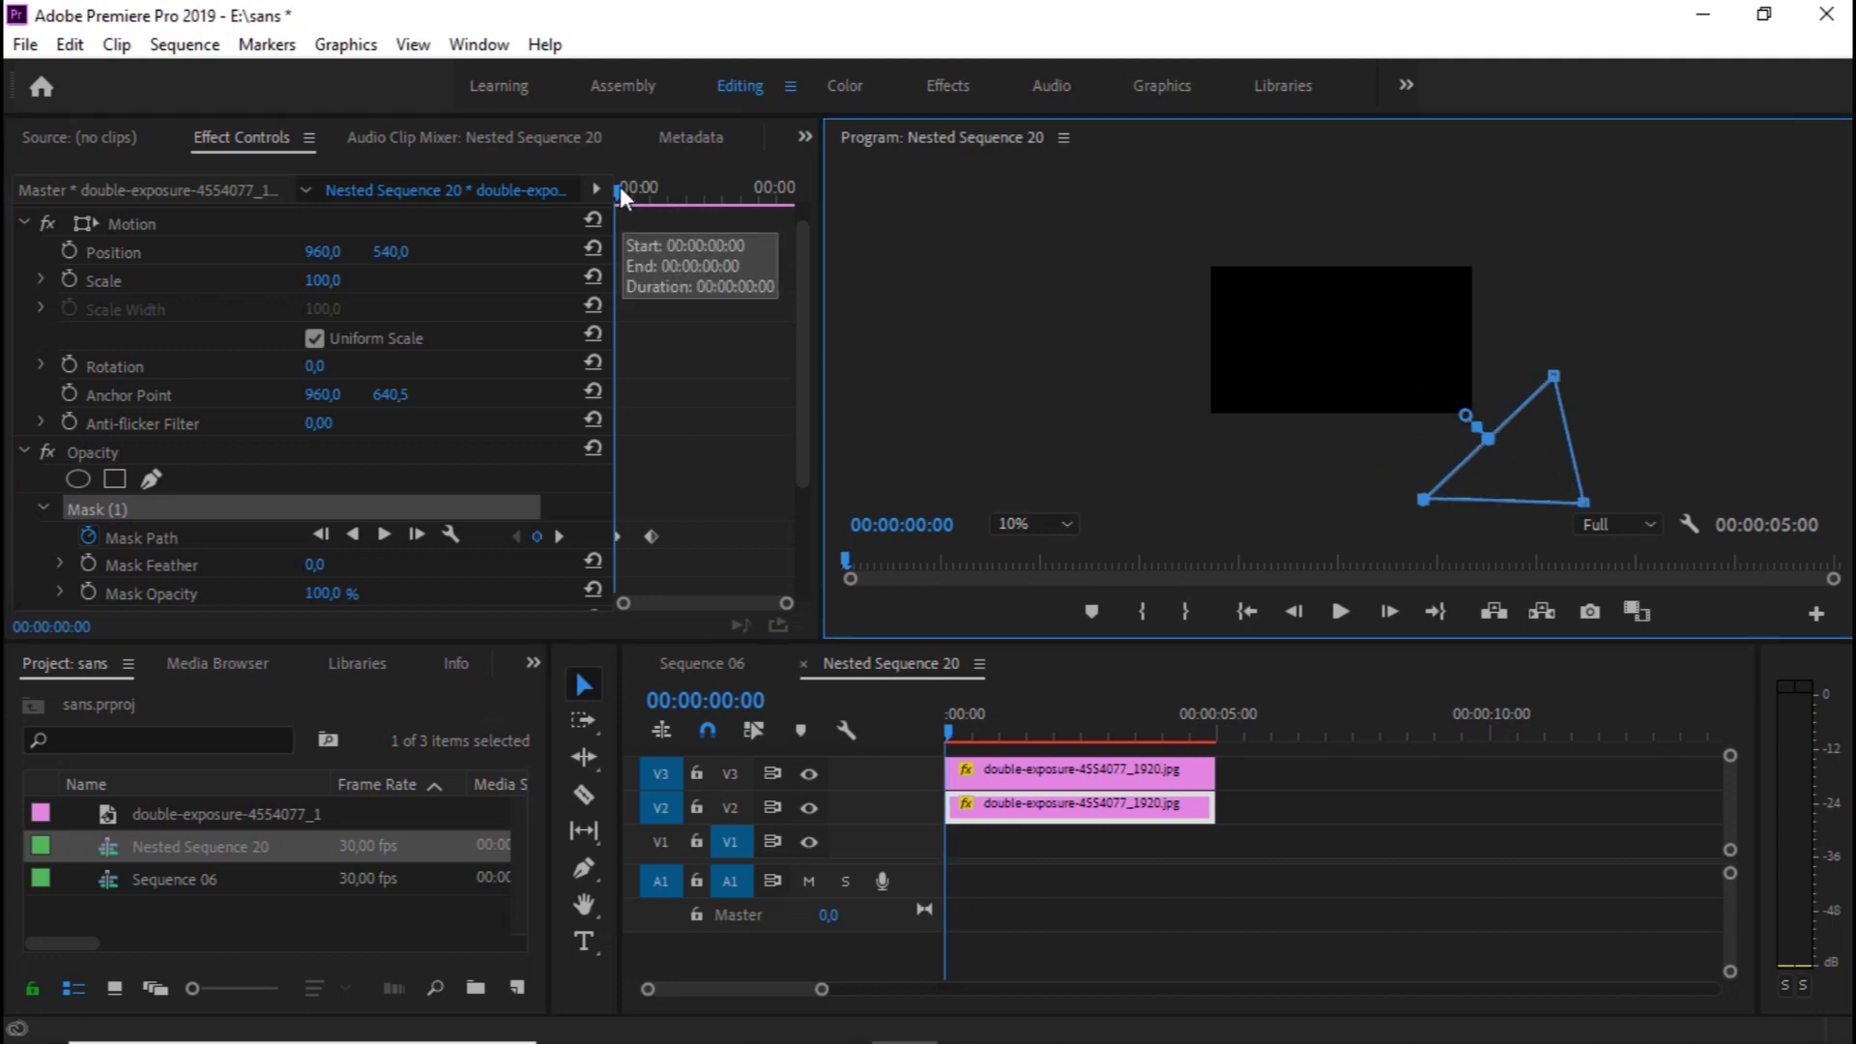
{"action": "mouse_move", "coordinate": [619, 187]}
{"action": "left_mouse_down"}
{"action": "mouse_move", "coordinate": [716, 192]}
{"action": "mouse_move", "coordinate": [759, 216]}
{"action": "left_mouse_up"}
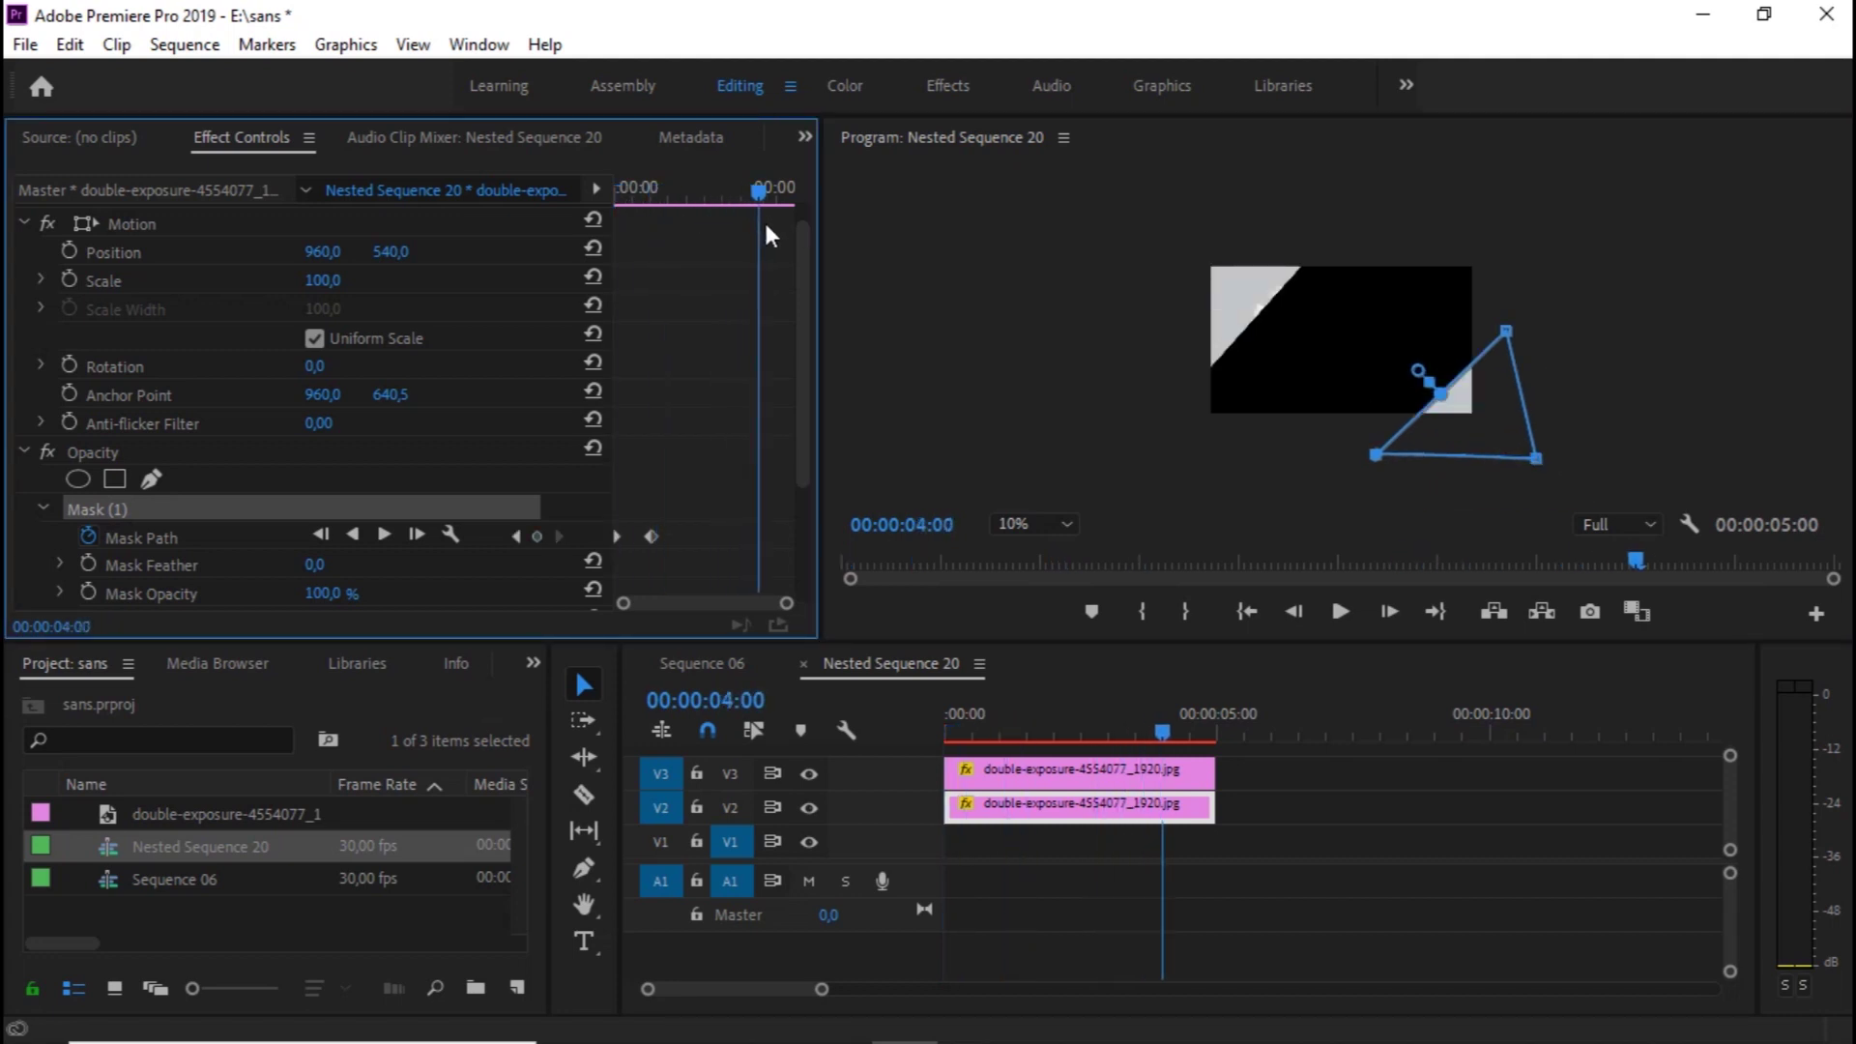
{"action": "left_click_drag", "start_coordinate": [1466, 400], "coordinate": [1457, 396]}
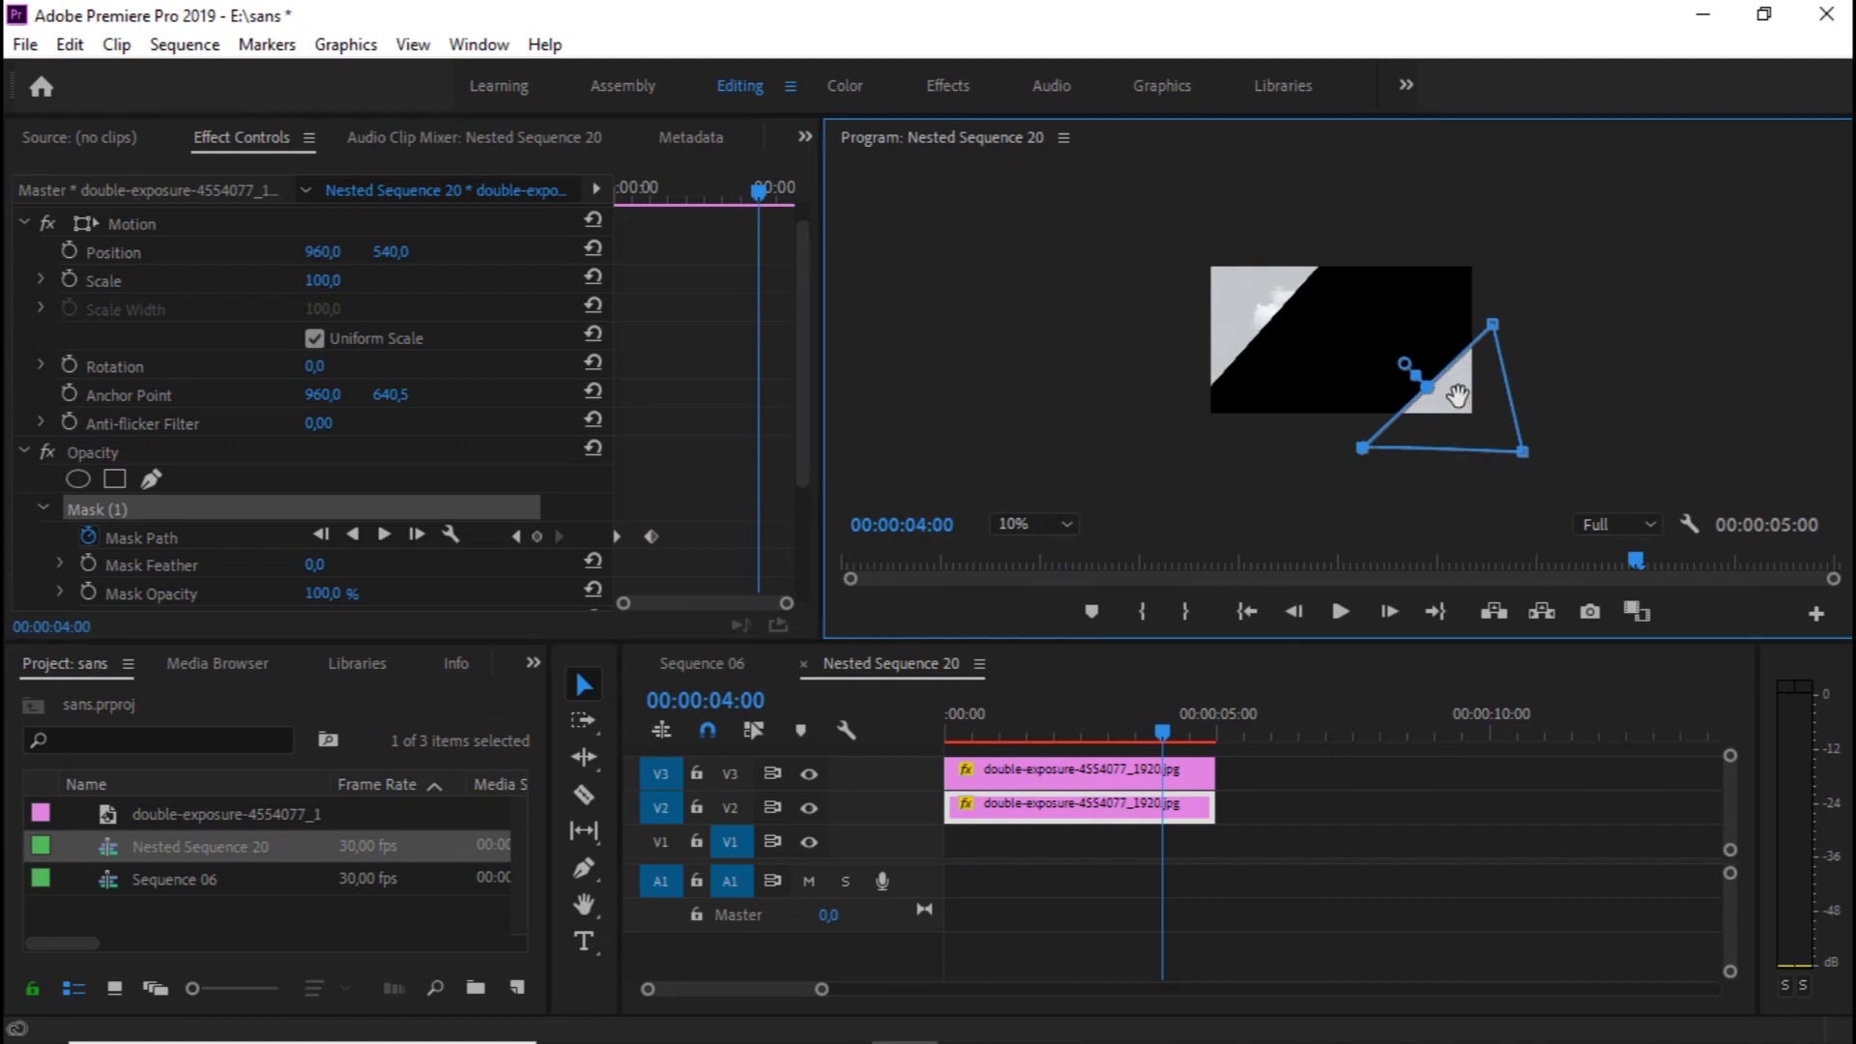
{"action": "left_click_drag", "start_coordinate": [1457, 397], "coordinate": [1455, 394]}
{"action": "left_click", "coordinate": [478, 471]}
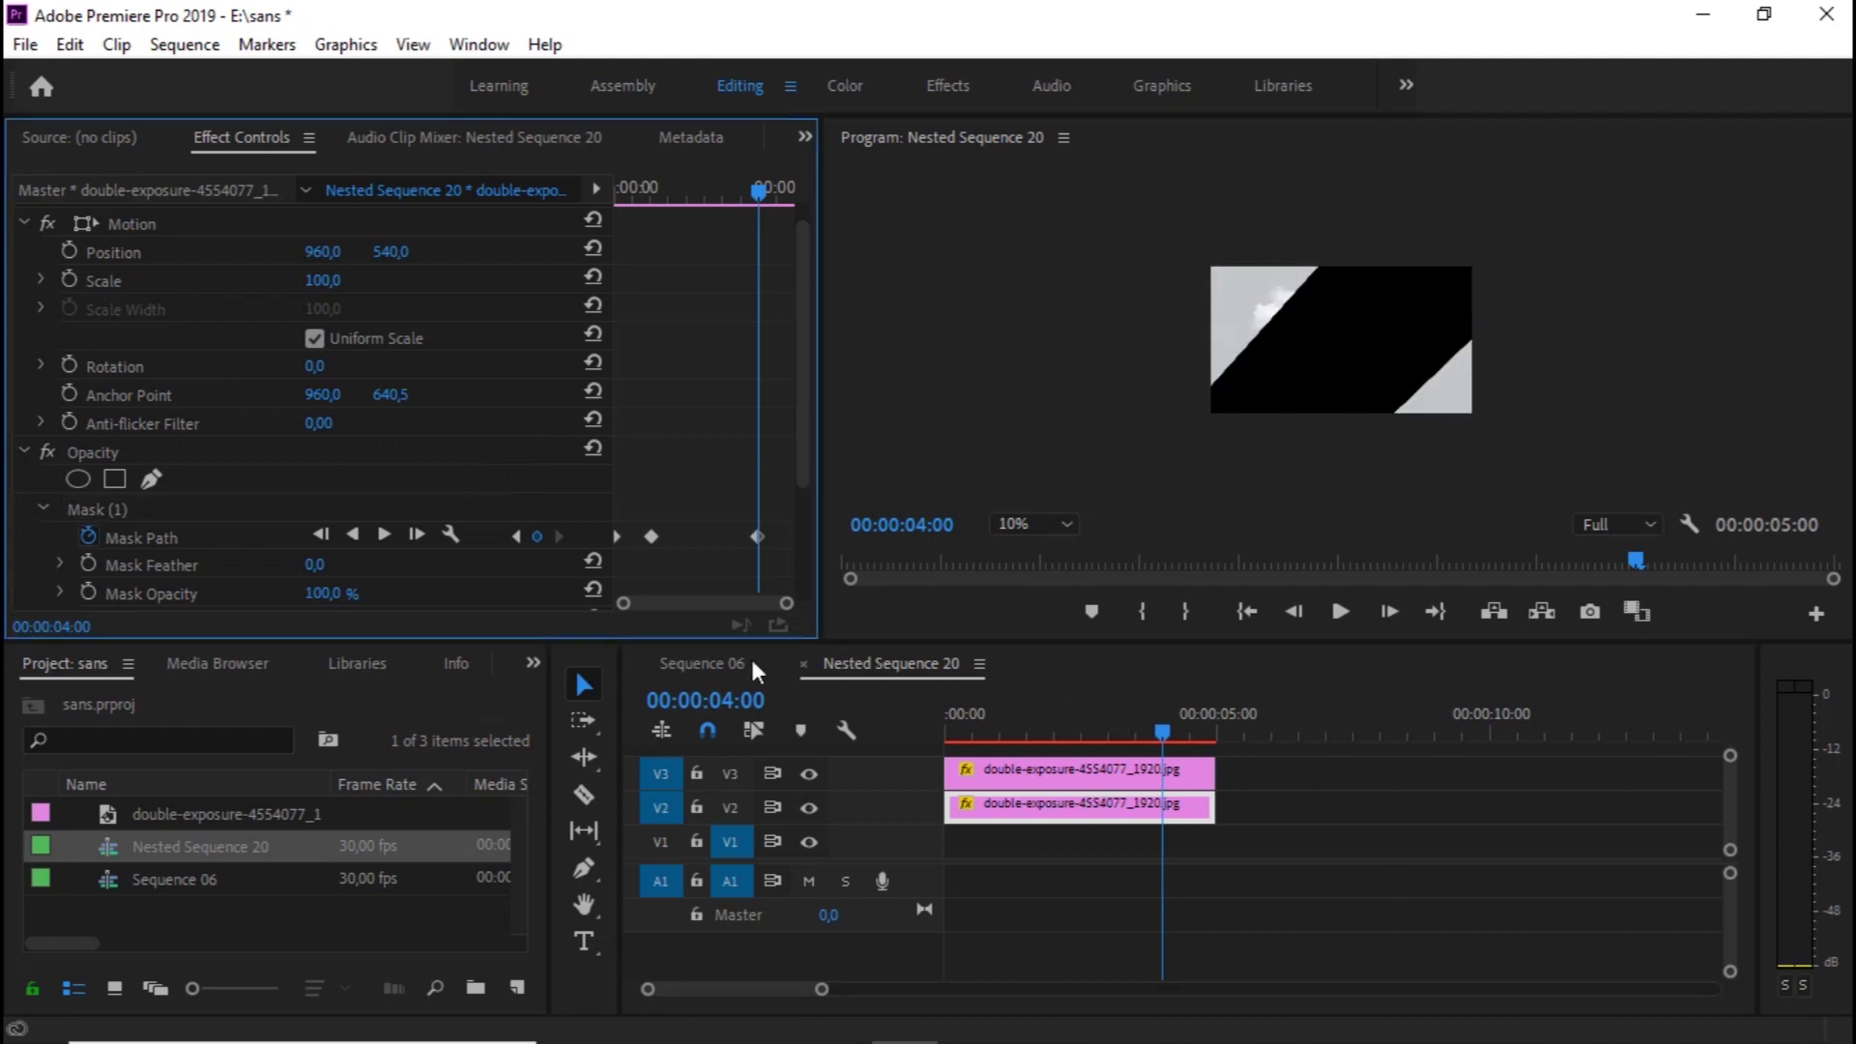
{"action": "left_click", "coordinate": [711, 663]}
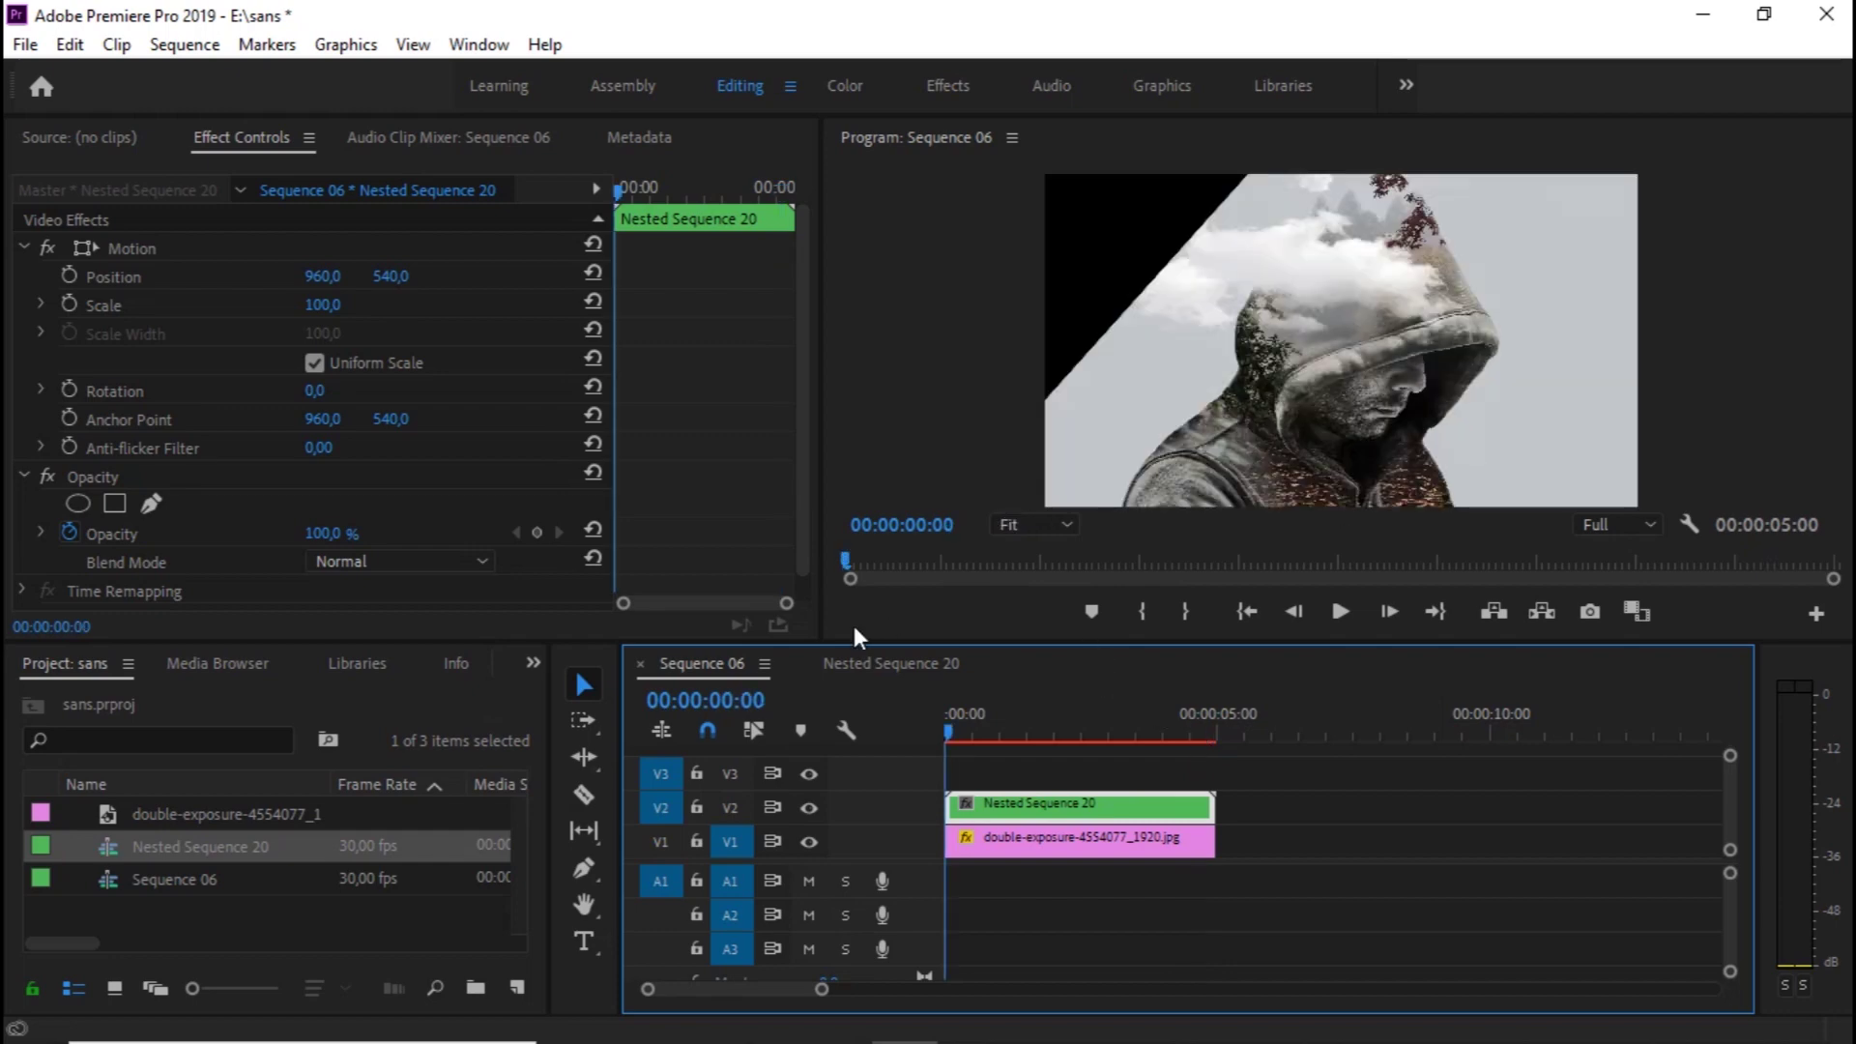
Search Effects for 'drop' and drag Drop Shadow onto Sequence 06's Nested Sequence 20 clip
{"action": "left_click", "coordinate": [607, 476]}
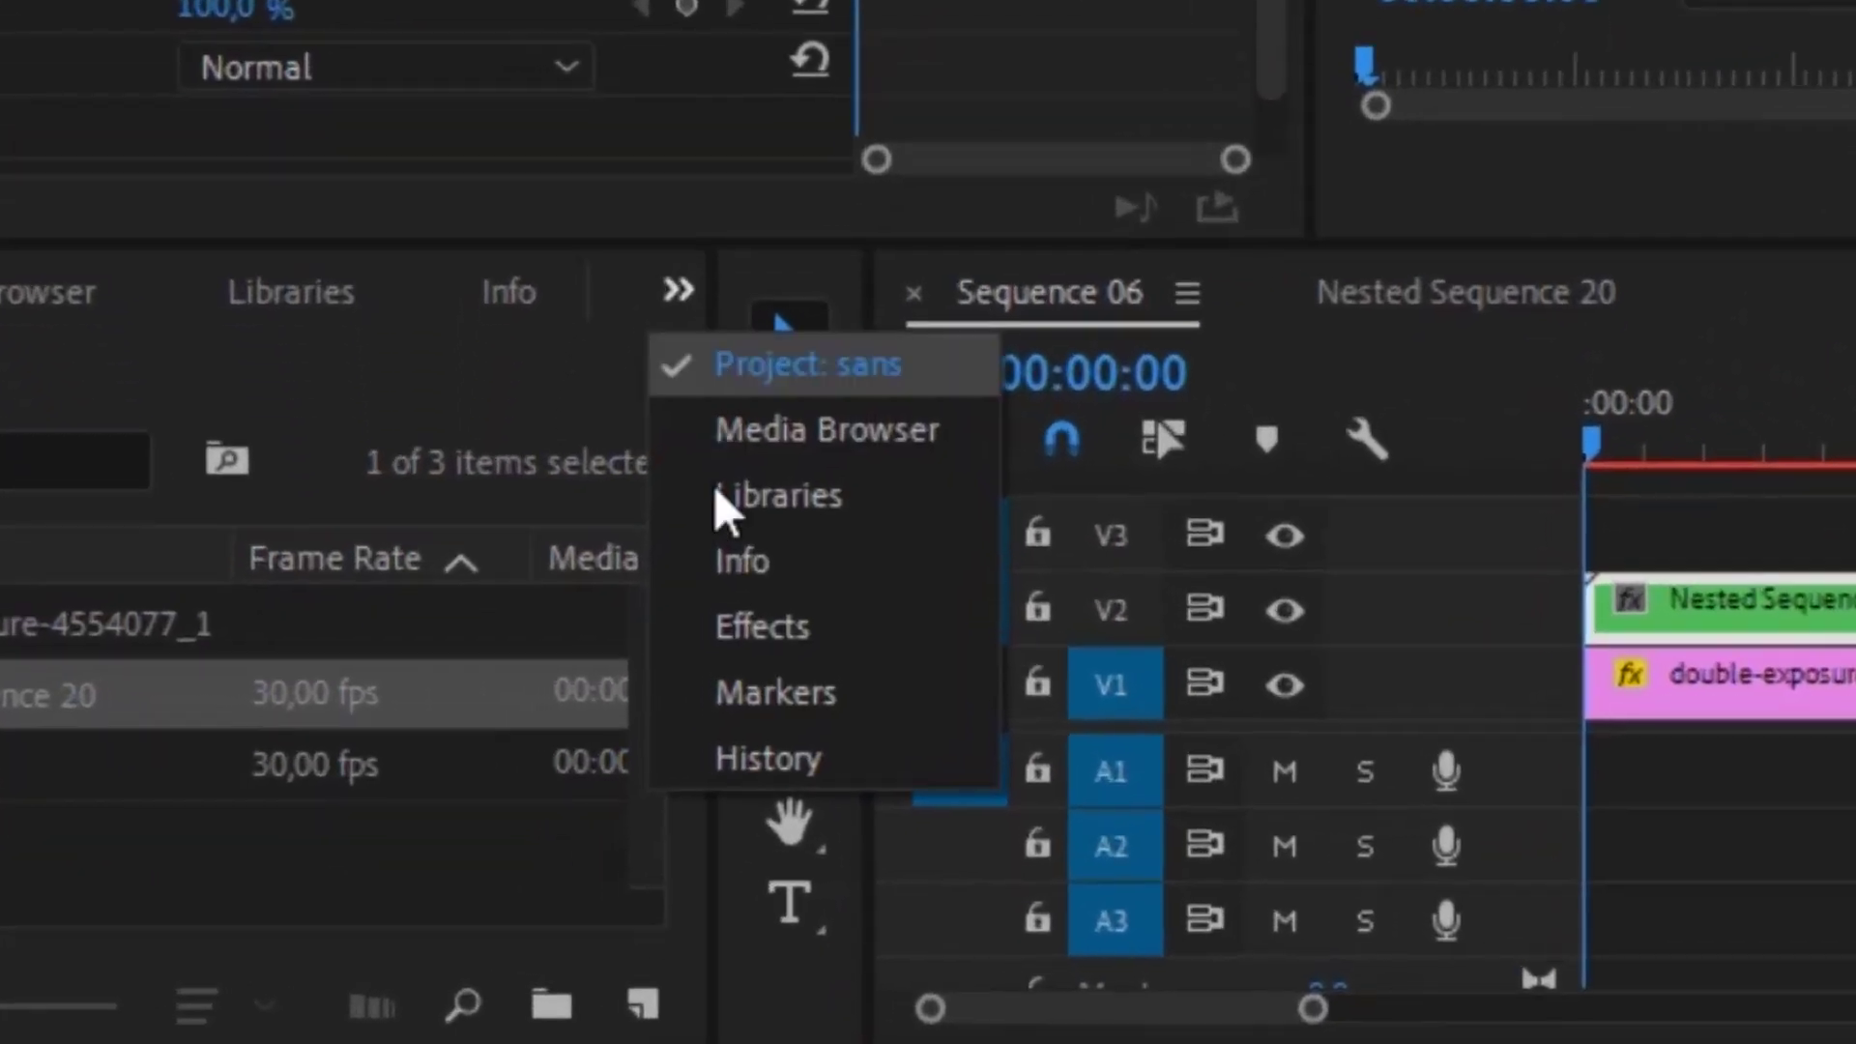
{"action": "left_click", "coordinate": [681, 727]}
{"action": "left_click", "coordinate": [439, 373]}
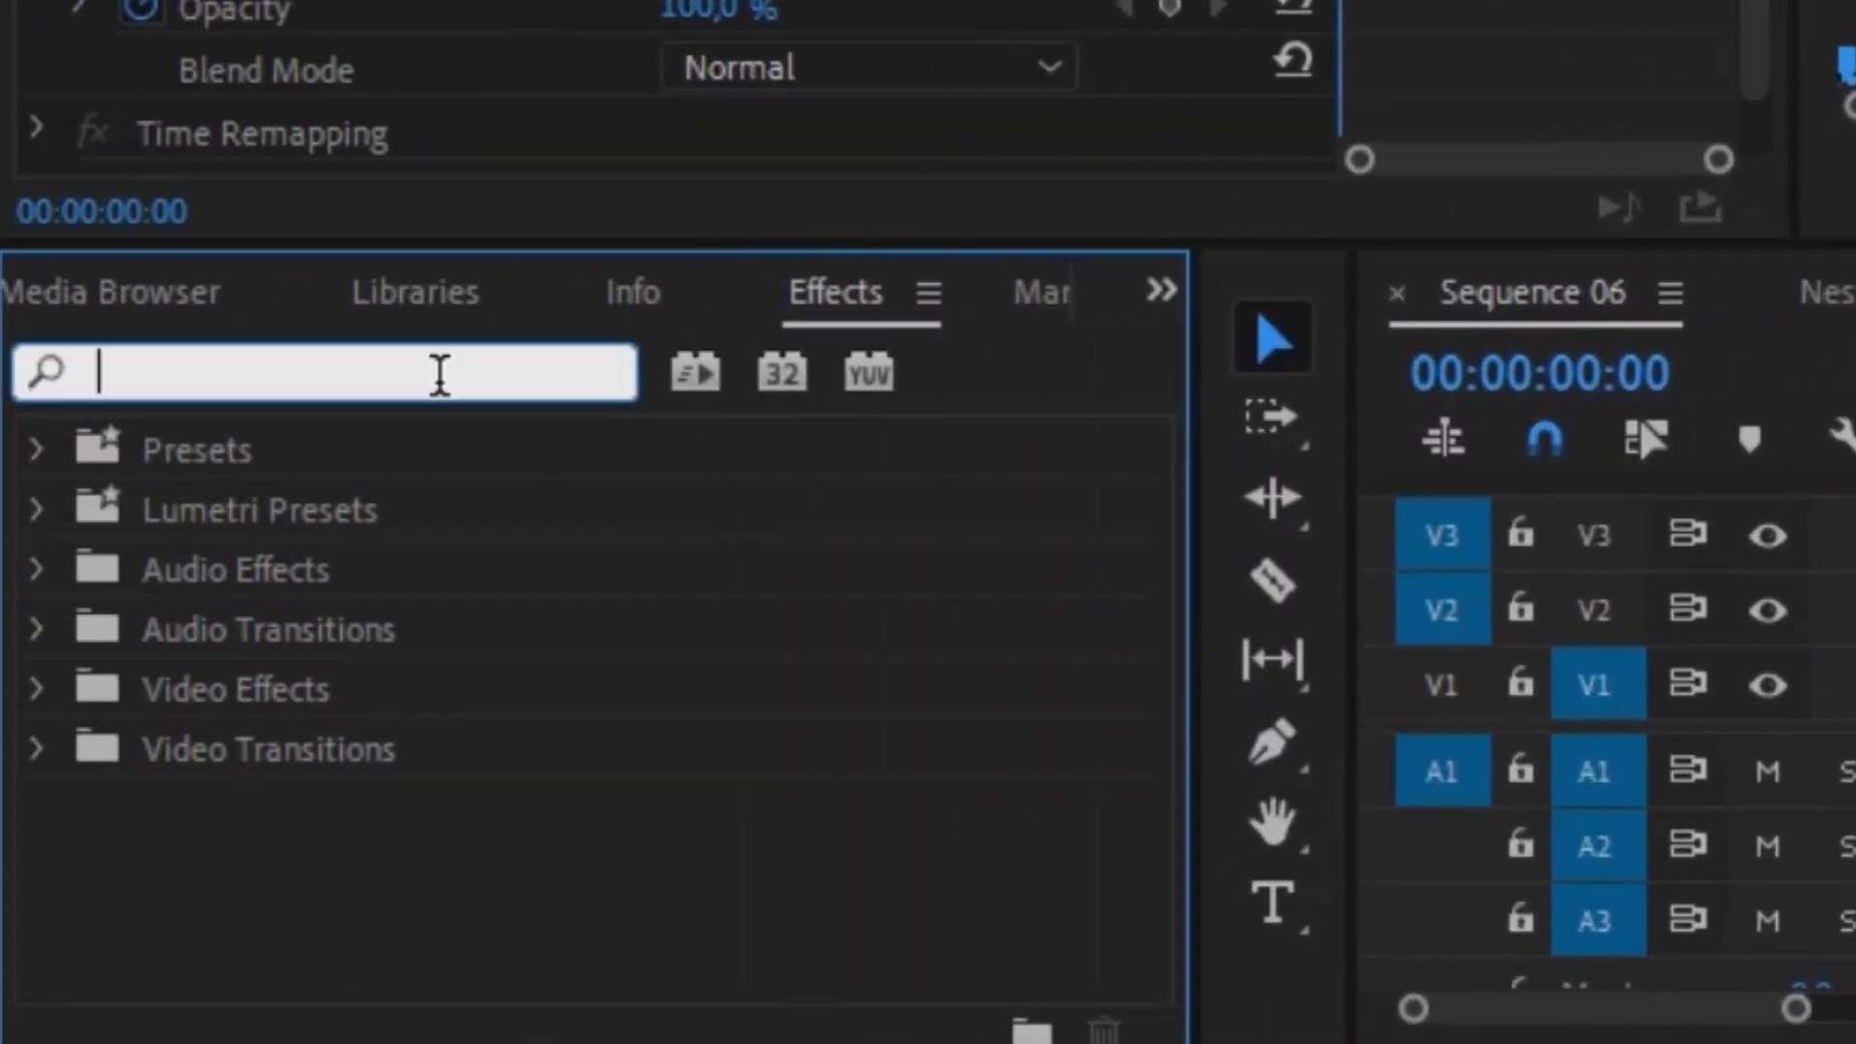
{"action": "type", "text": "drop"}
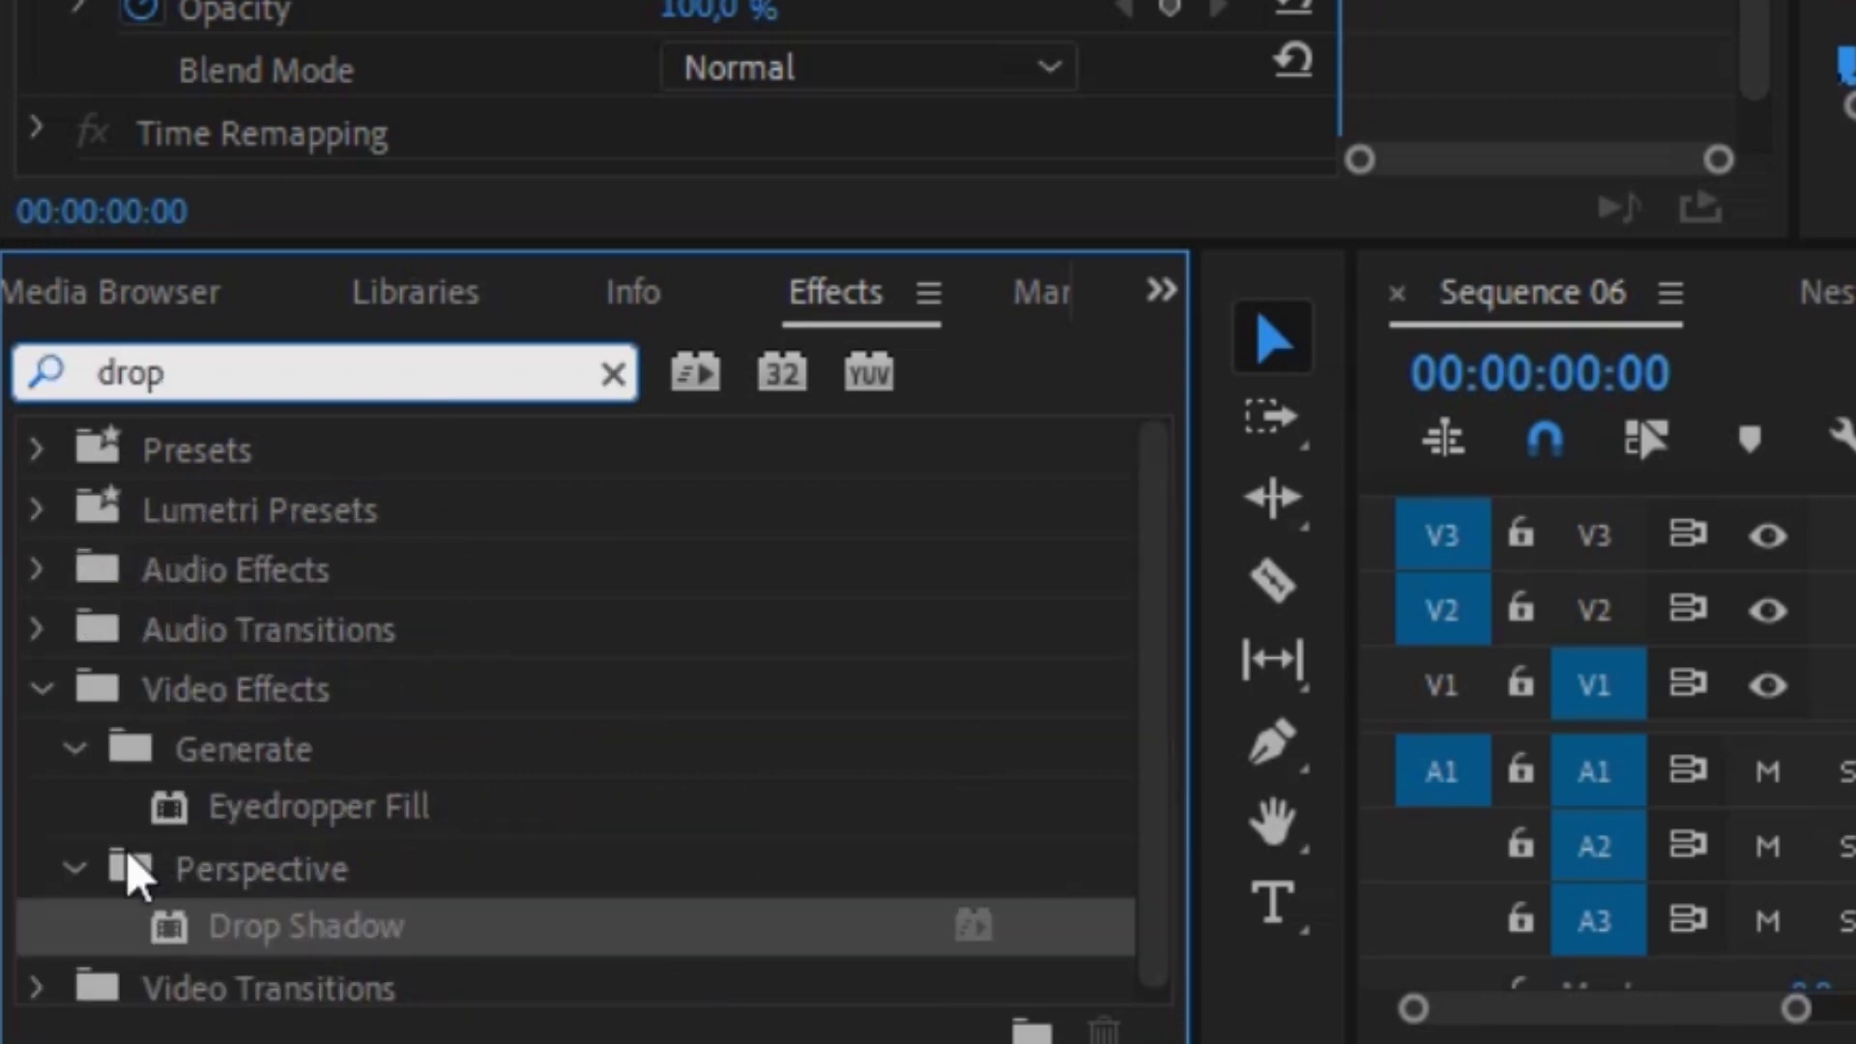
{"action": "left_click_drag", "start_coordinate": [253, 930], "coordinate": [1325, 677]}
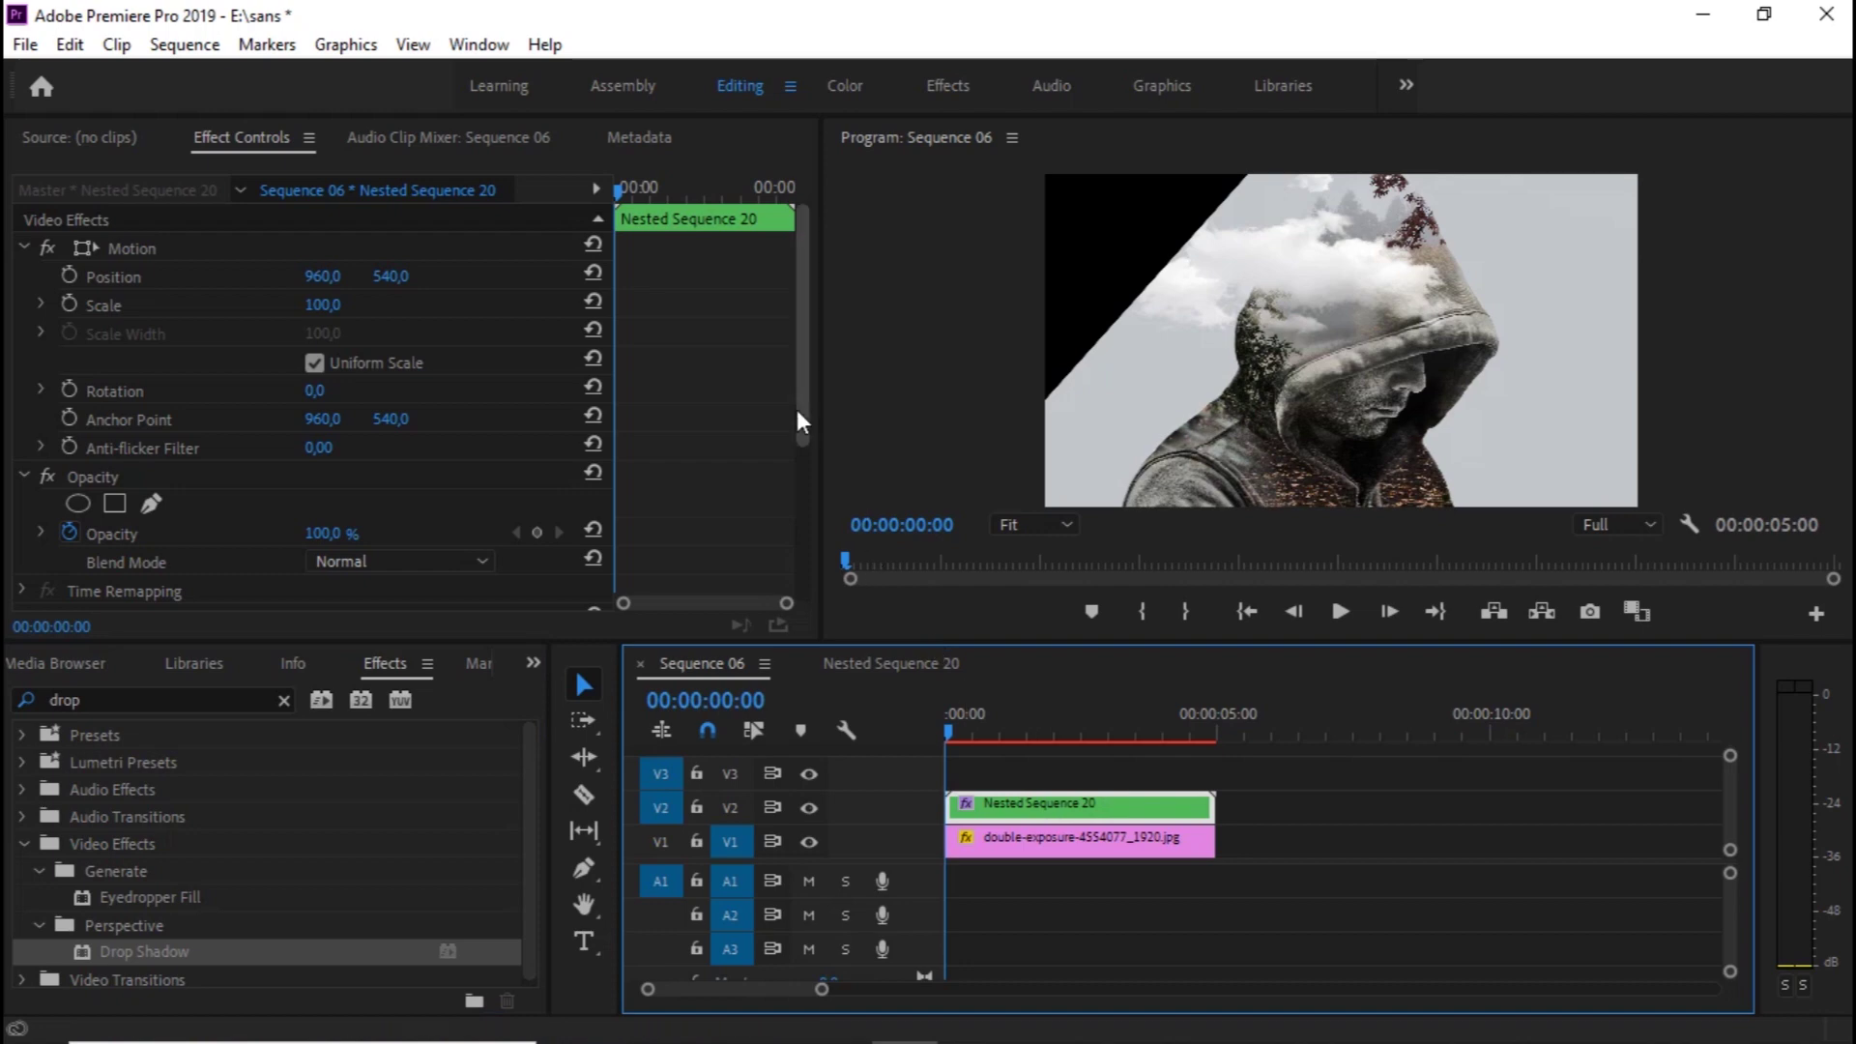
{"action": "left_click_drag", "start_coordinate": [805, 402], "coordinate": [805, 552]}
{"action": "left_click", "coordinate": [973, 733]}
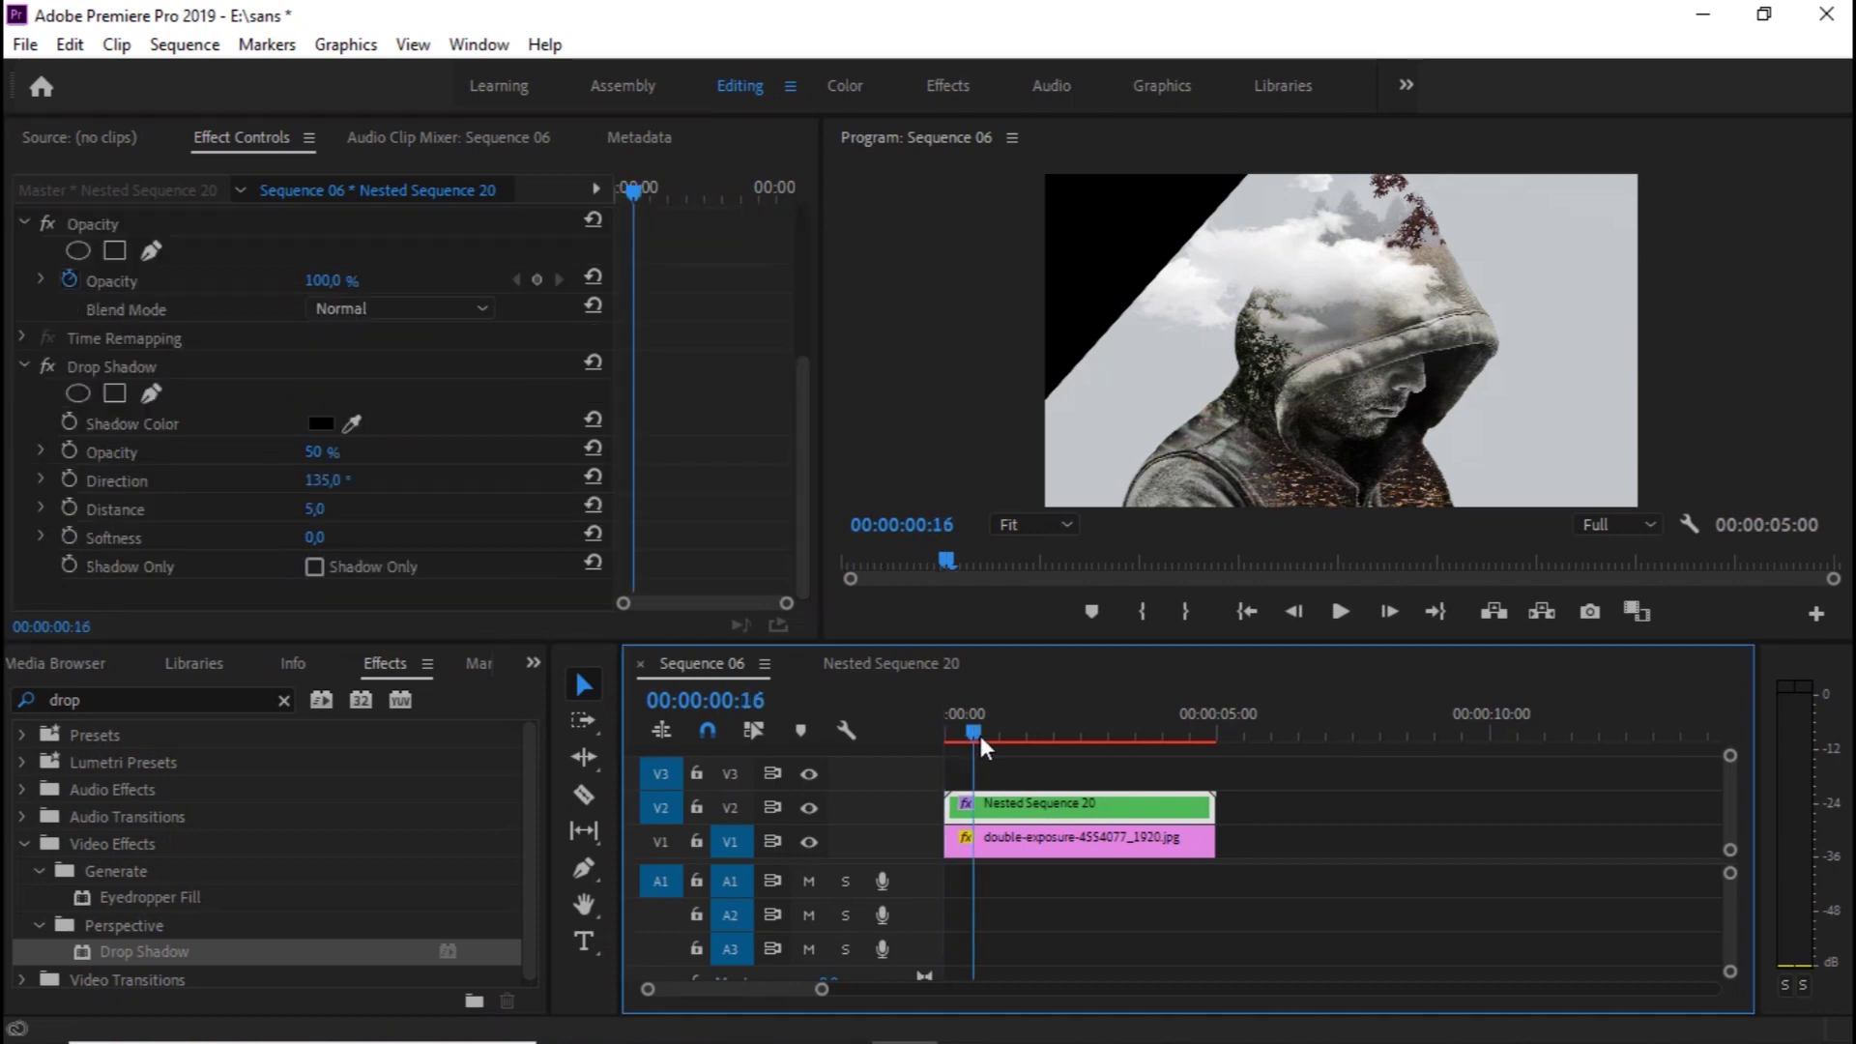
{"action": "left_click_drag", "start_coordinate": [980, 734], "coordinate": [1011, 735]}
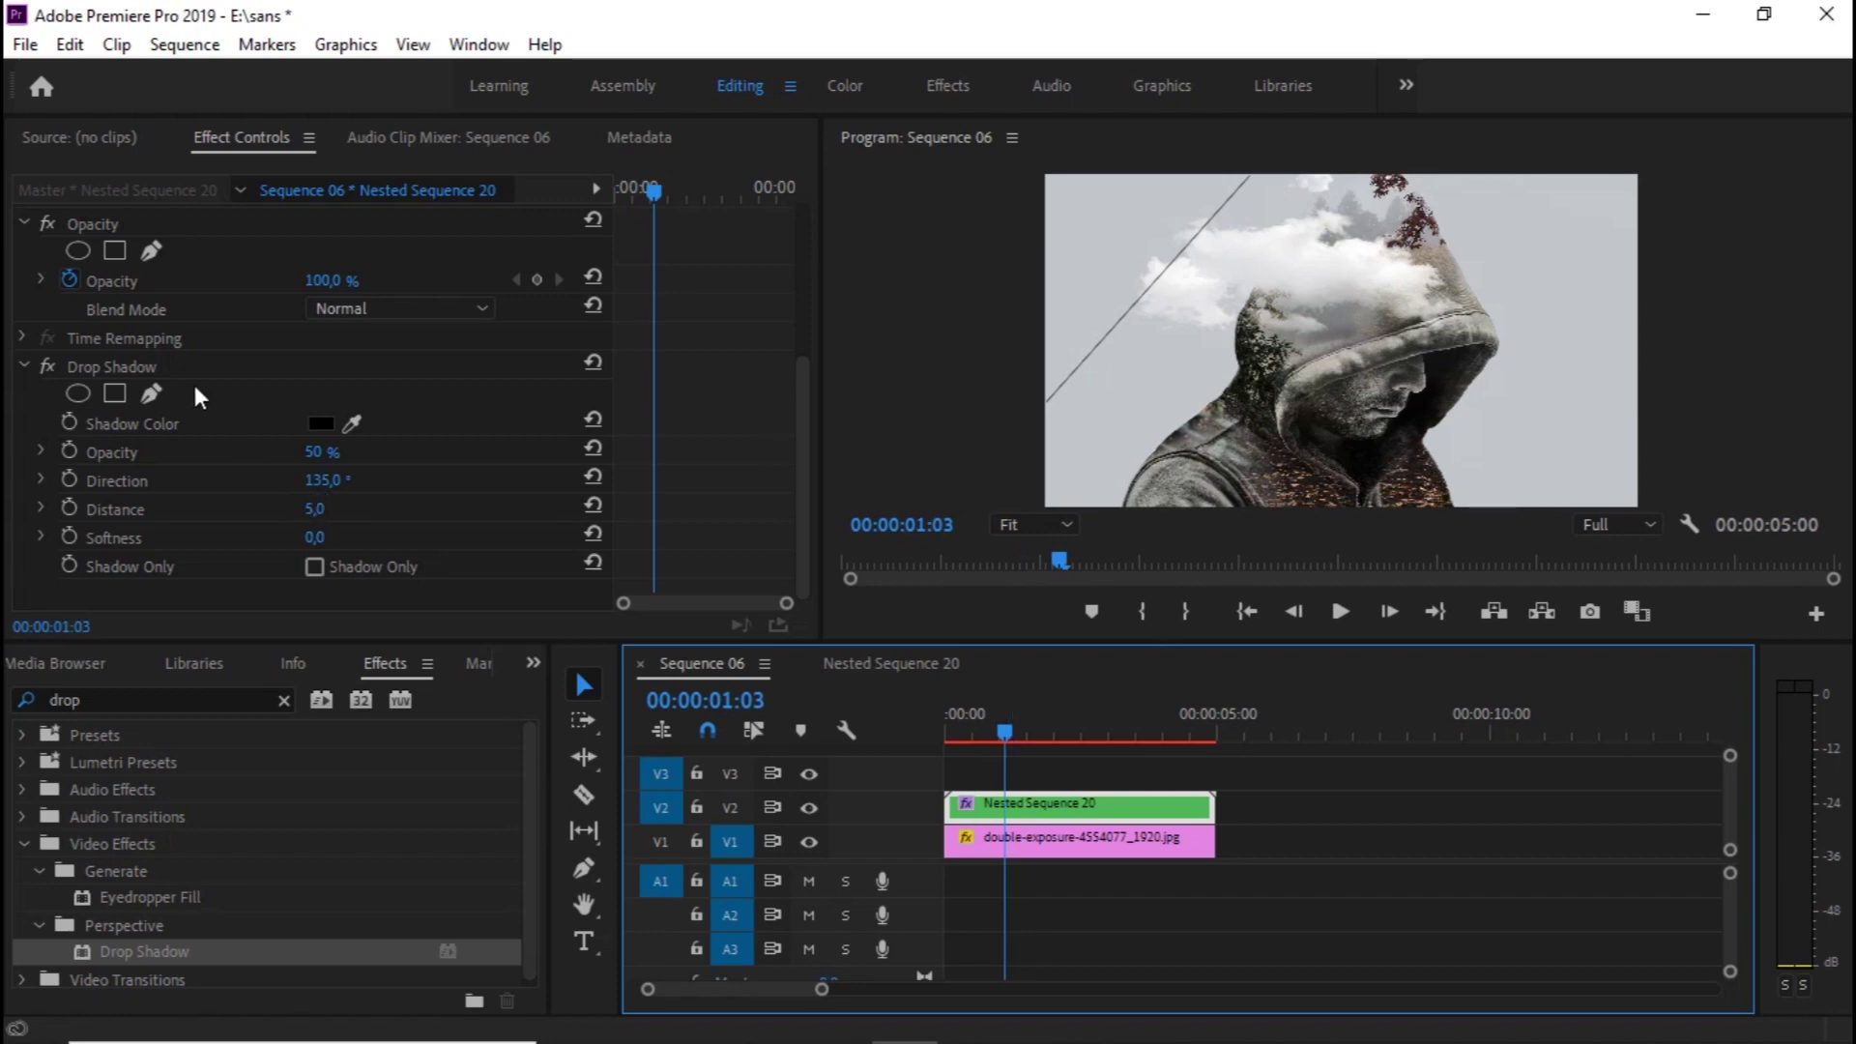
{"action": "left_click", "coordinate": [160, 365]}
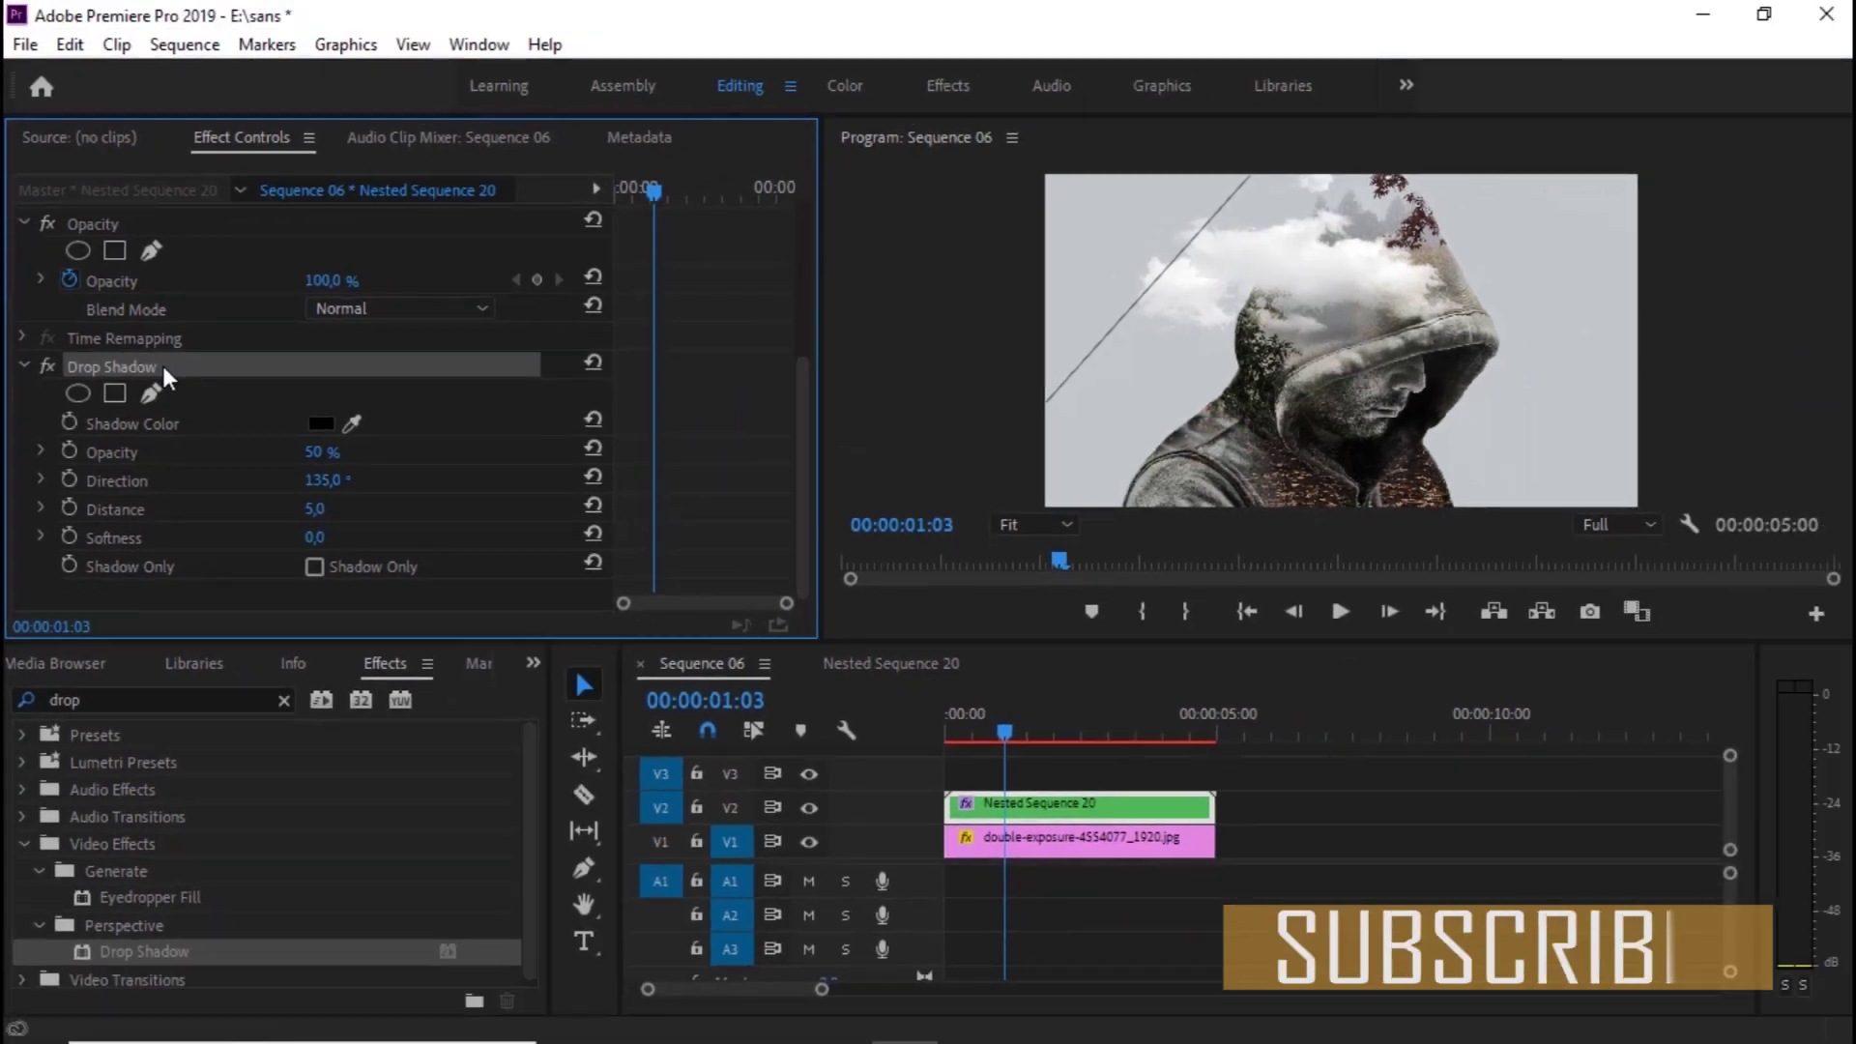
Add a second Drop Shadow with direction -115, 60% opacity, distance 15 and softness 100
{"action": "key", "text": "ctrl+c"}
{"action": "key", "text": "ctrl+v"}
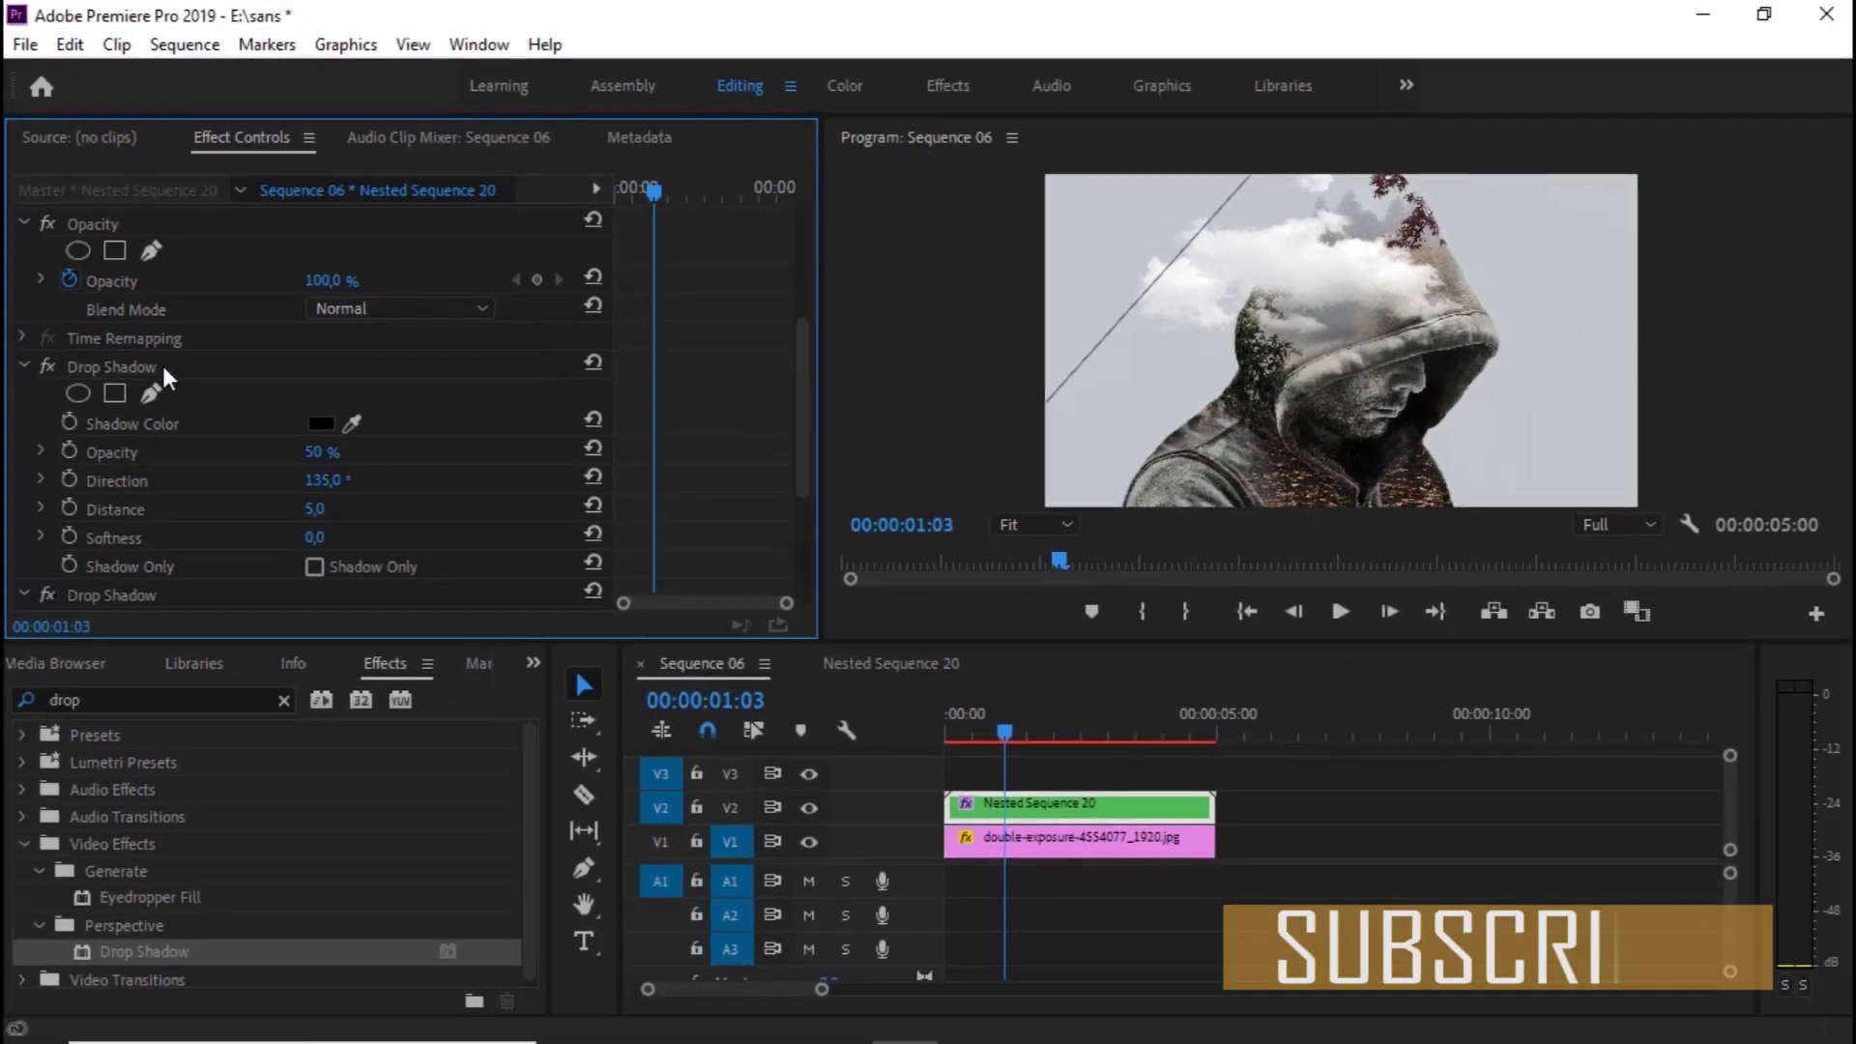
{"action": "left_click_drag", "start_coordinate": [810, 435], "coordinate": [810, 568]}
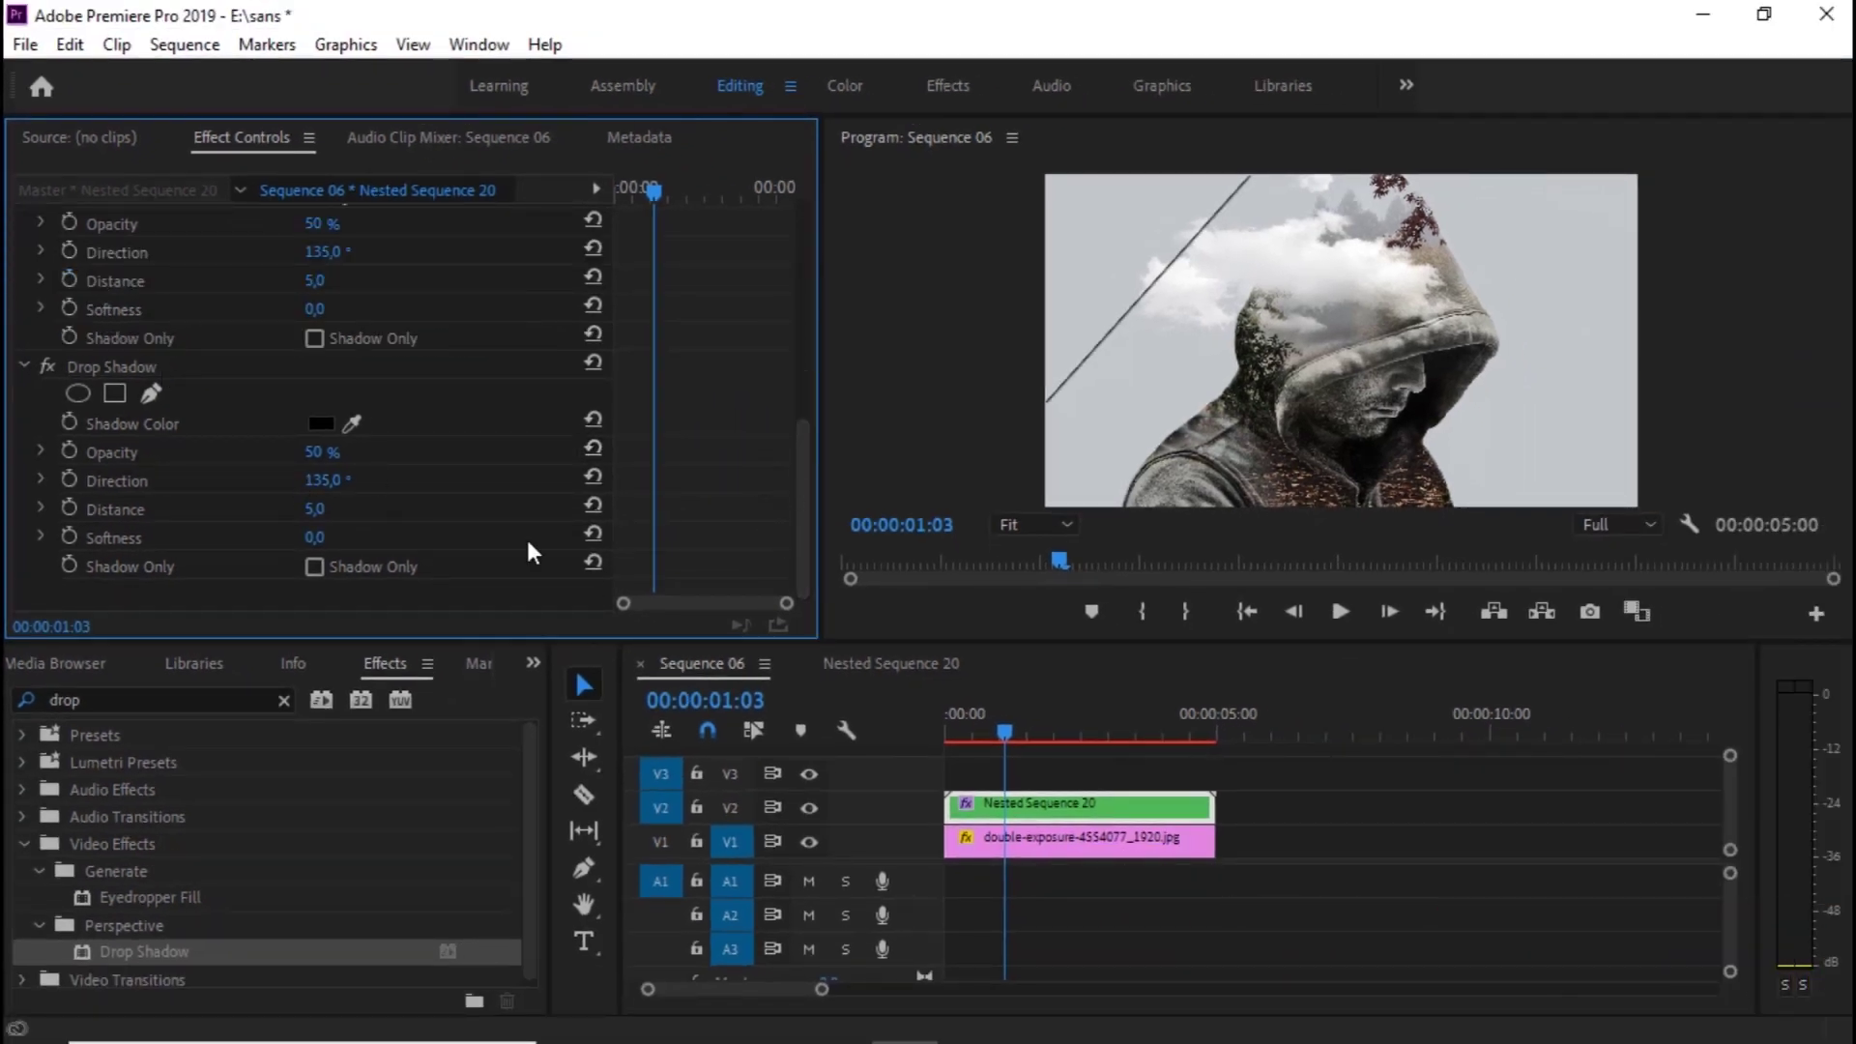
{"action": "left_click", "coordinate": [329, 480]}
{"action": "type", "text": "-95"}
{"action": "key", "text": "Tab"}
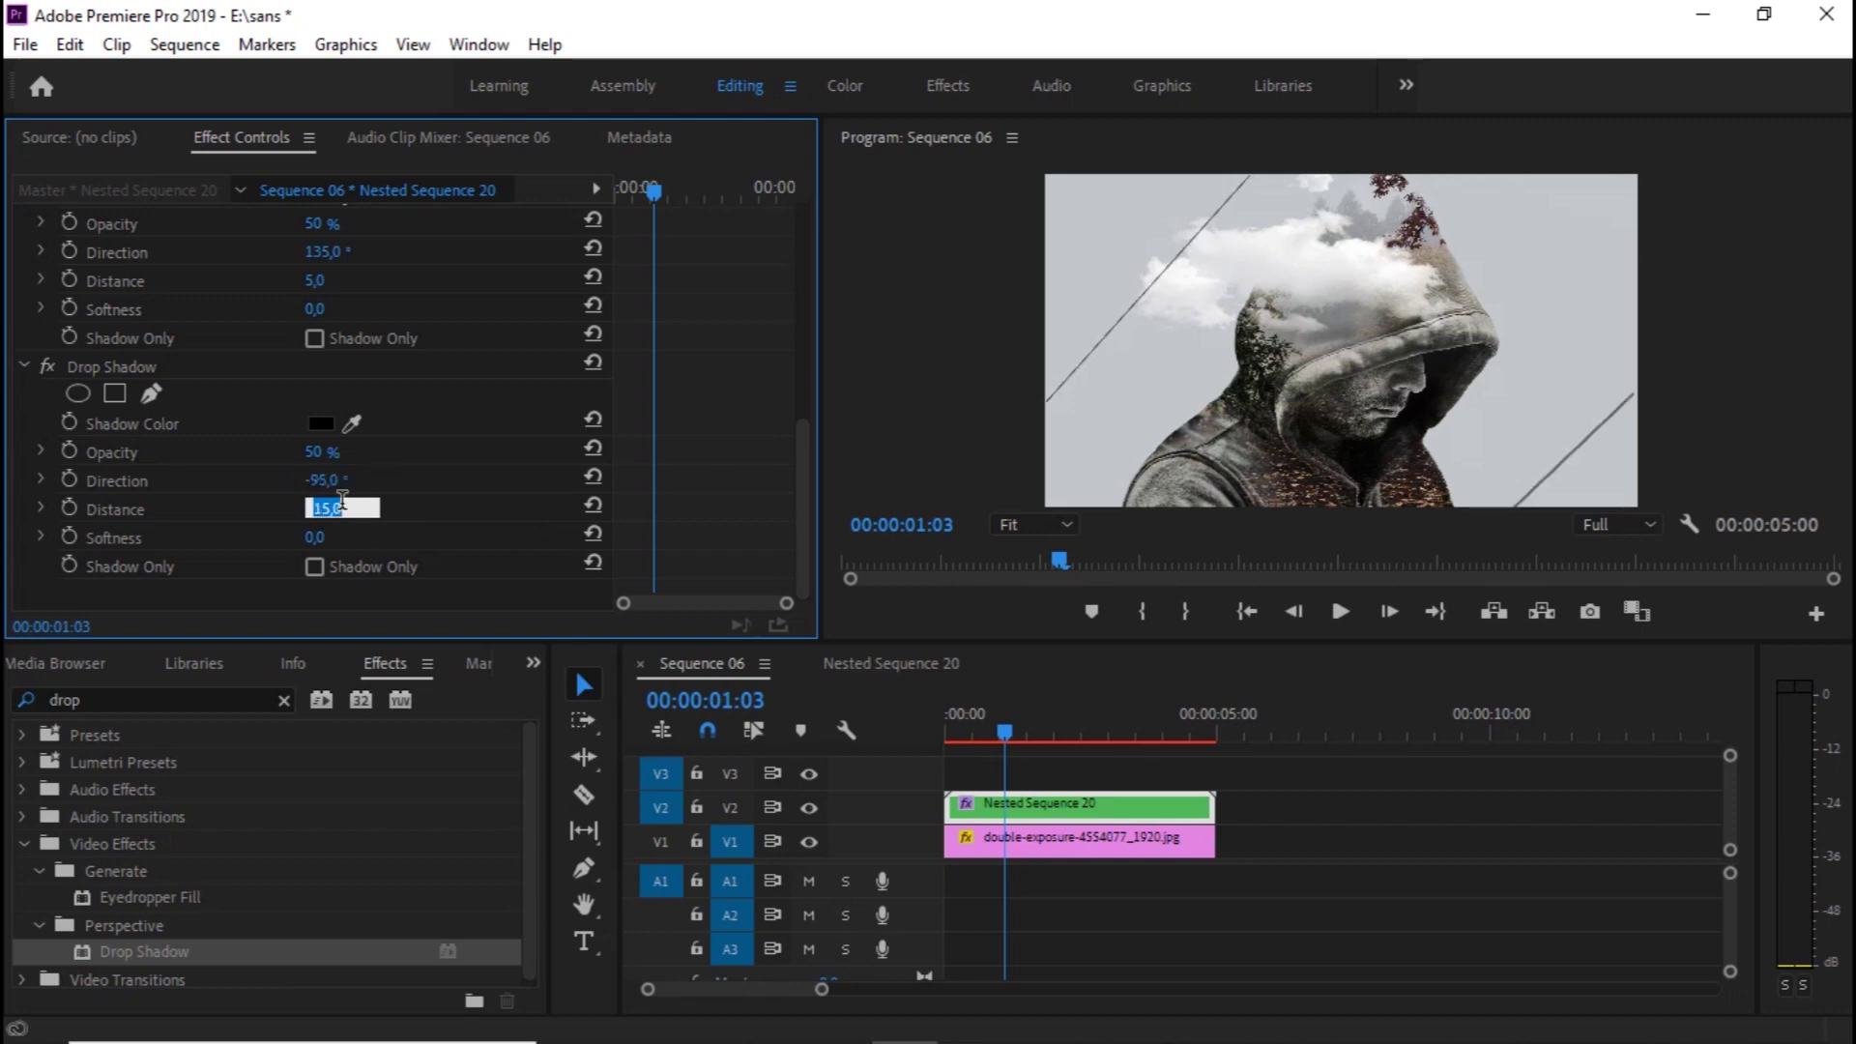
{"action": "type", "text": "15"}
{"action": "left_click", "coordinate": [342, 450]}
{"action": "type", "text": "60"}
{"action": "left_click", "coordinate": [343, 533]}
{"action": "type", "text": "160"}
{"action": "key", "text": "Return"}
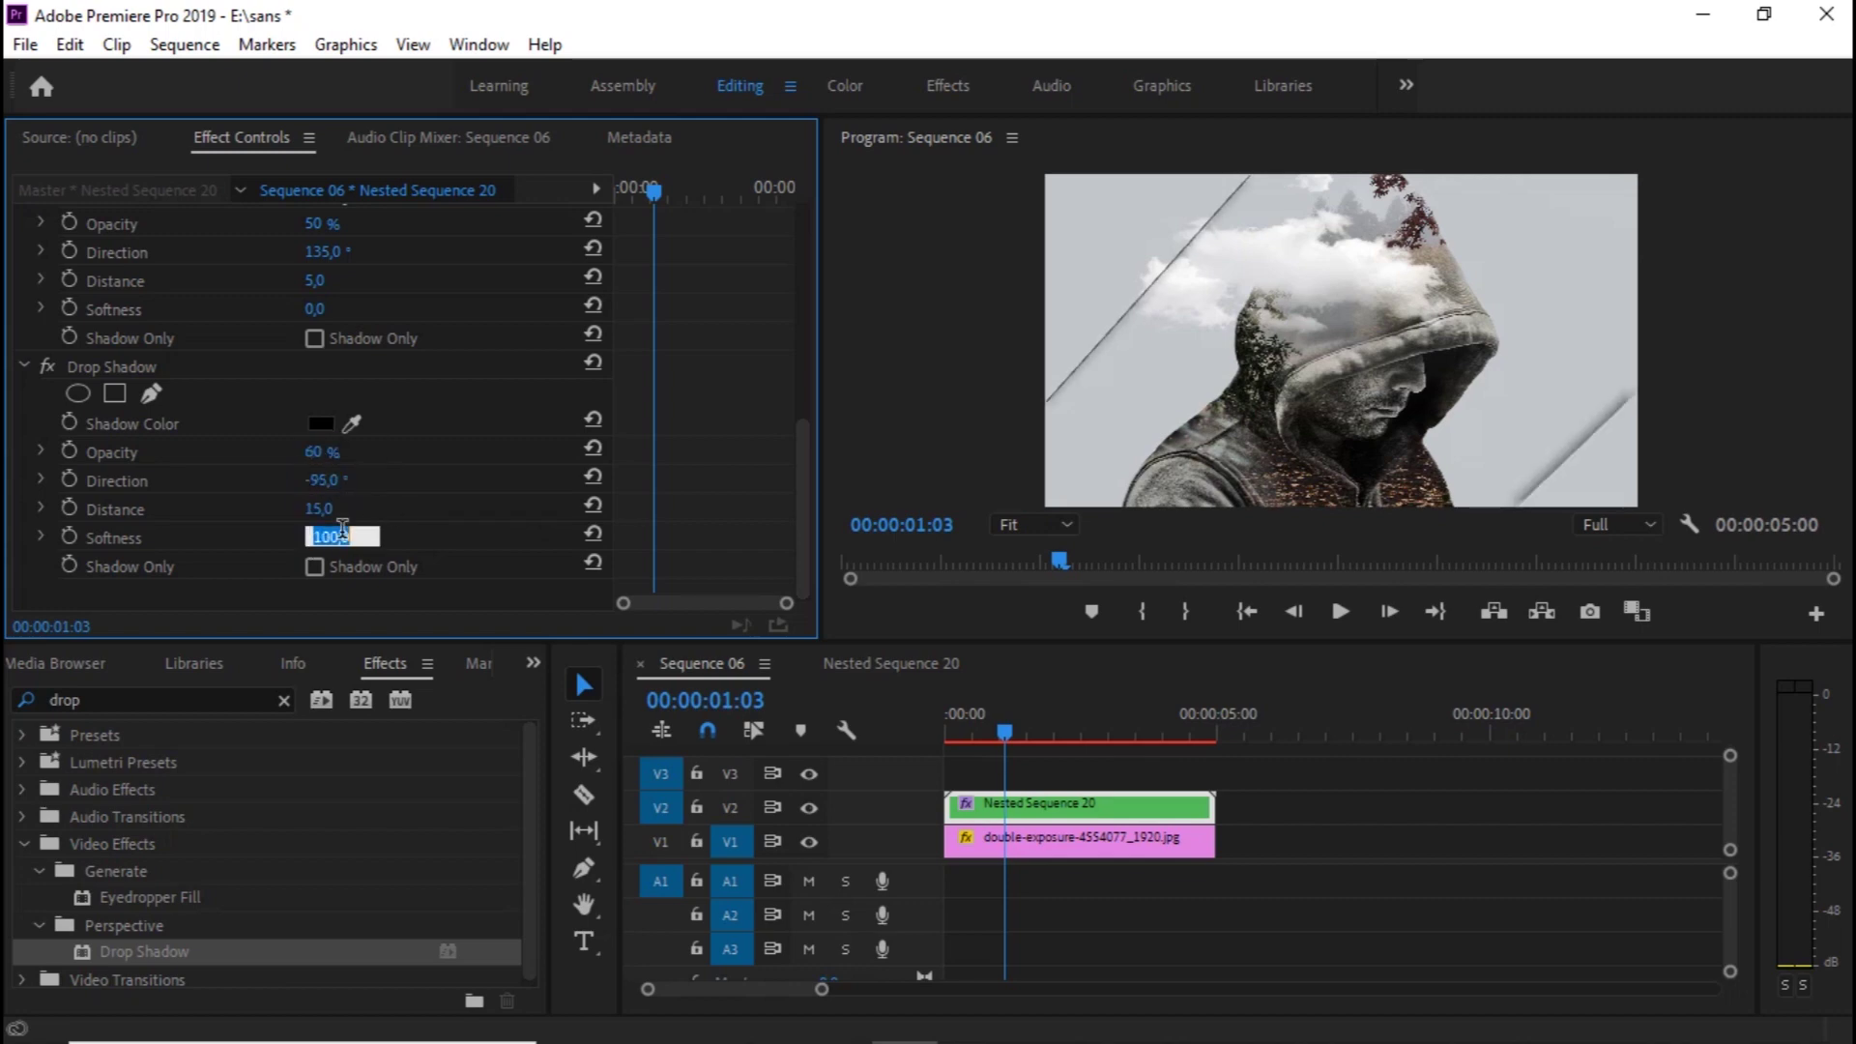
{"action": "left_click_drag", "start_coordinate": [323, 481], "coordinate": [352, 474]}
{"action": "left_click", "coordinate": [352, 471]}
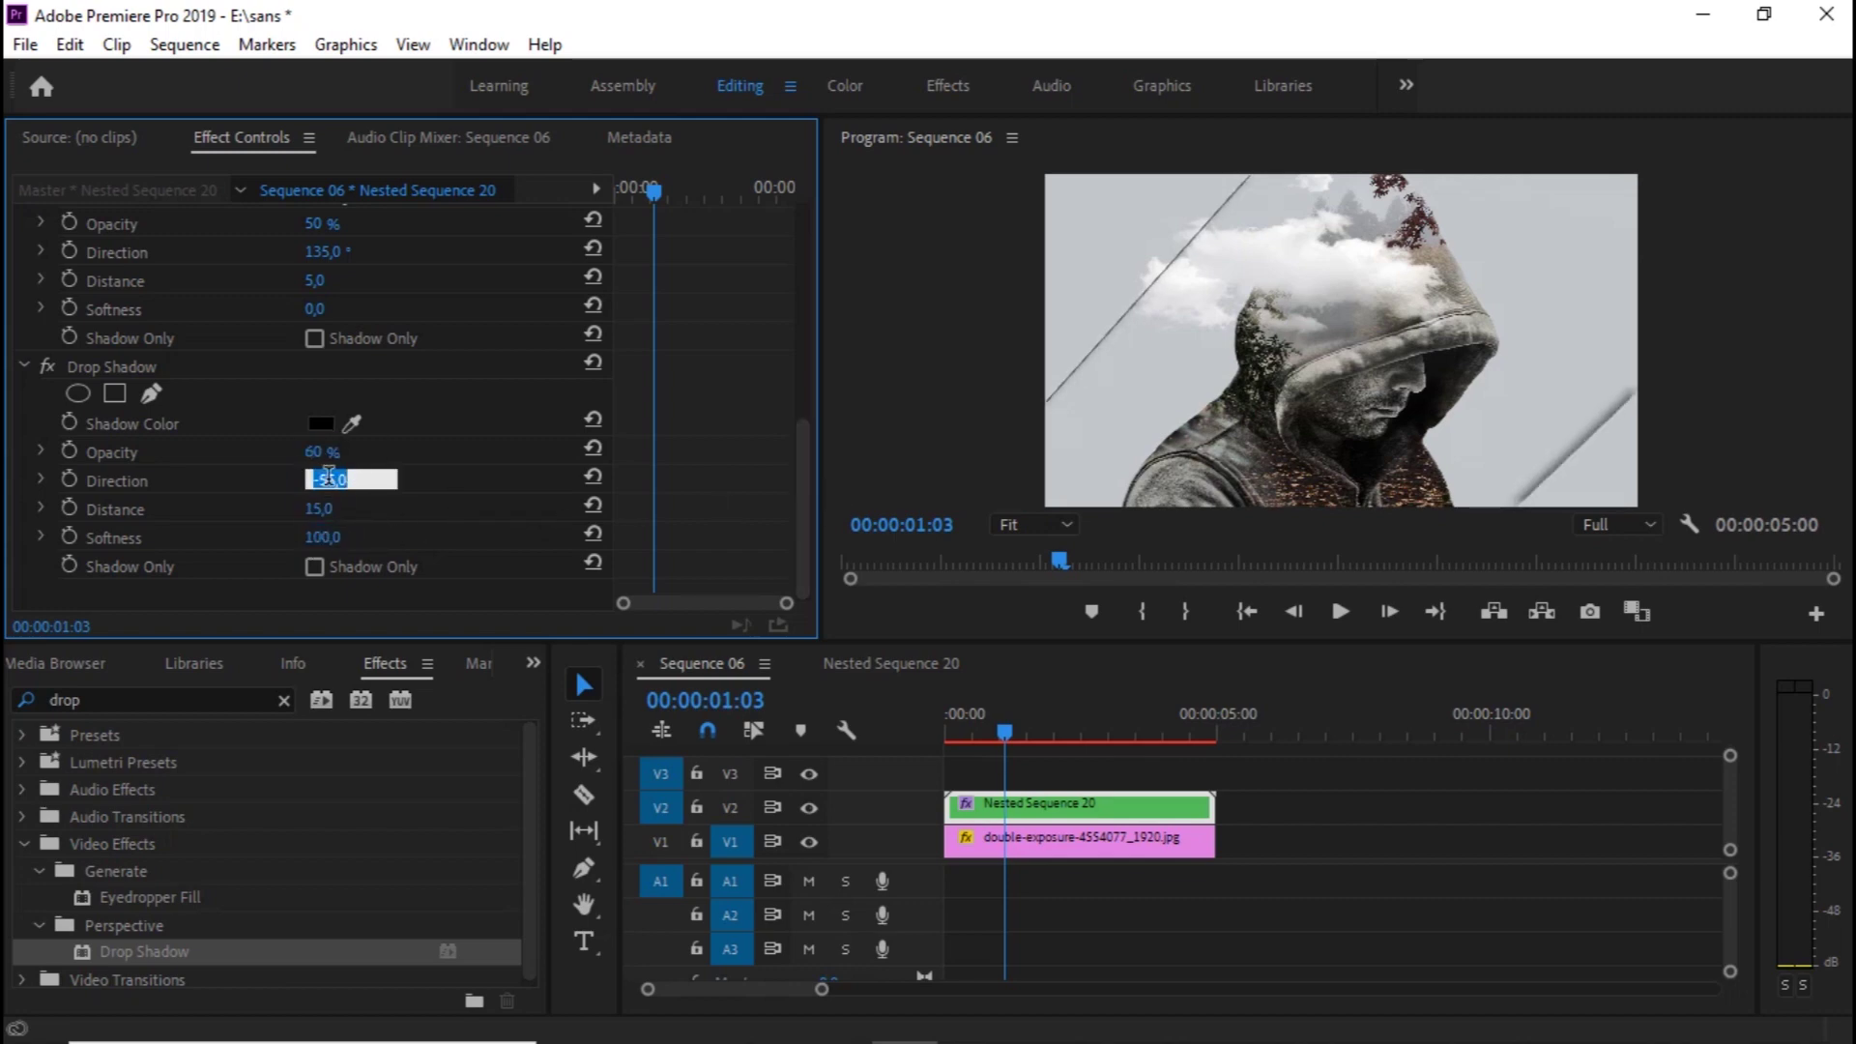
{"action": "type", "text": "-115"}
{"action": "key", "text": "Return"}
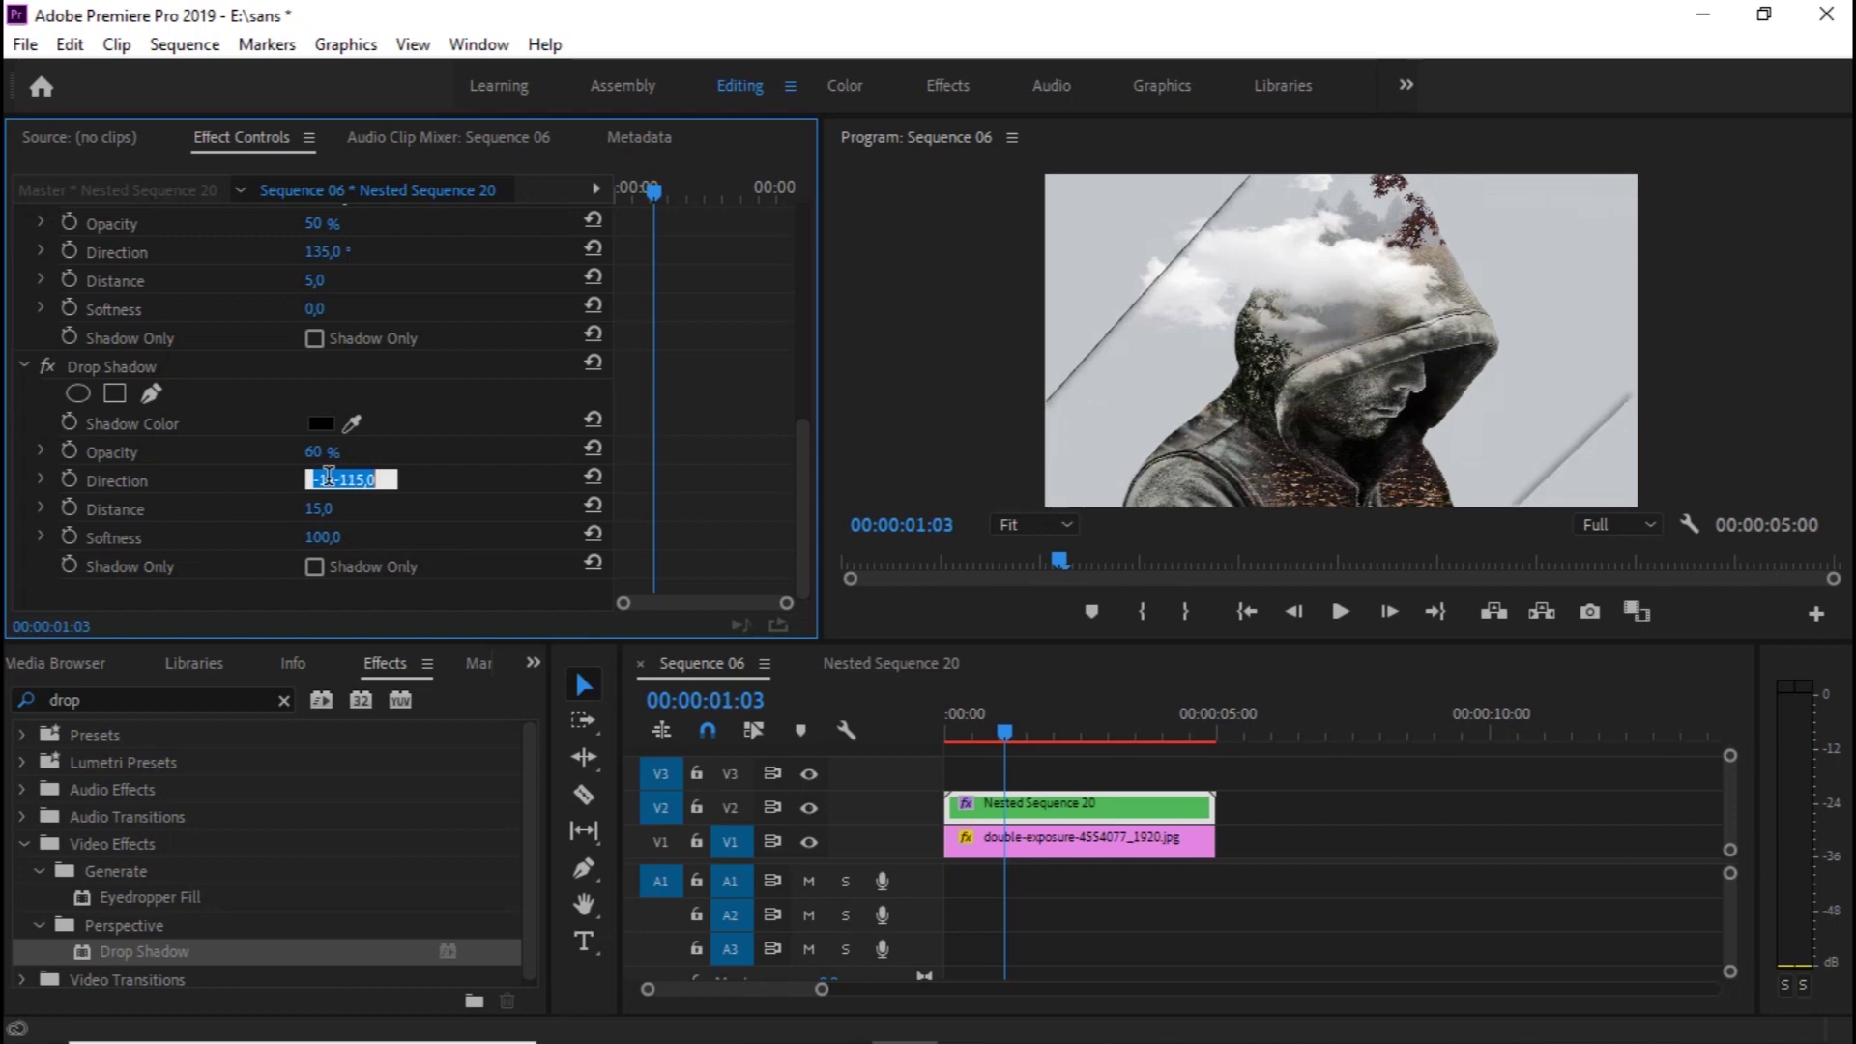
Lower the first Drop Shadow's opacity to 30% and play the sequence from the start
{"action": "scroll", "coordinate": [387, 435], "scroll_direction": "up", "scroll_amount": 5}
{"action": "left_click", "coordinate": [323, 577]}
{"action": "type", "text": "30"}
{"action": "key", "text": "Return"}
{"action": "scroll", "coordinate": [484, 541], "scroll_direction": "down", "scroll_amount": 5}
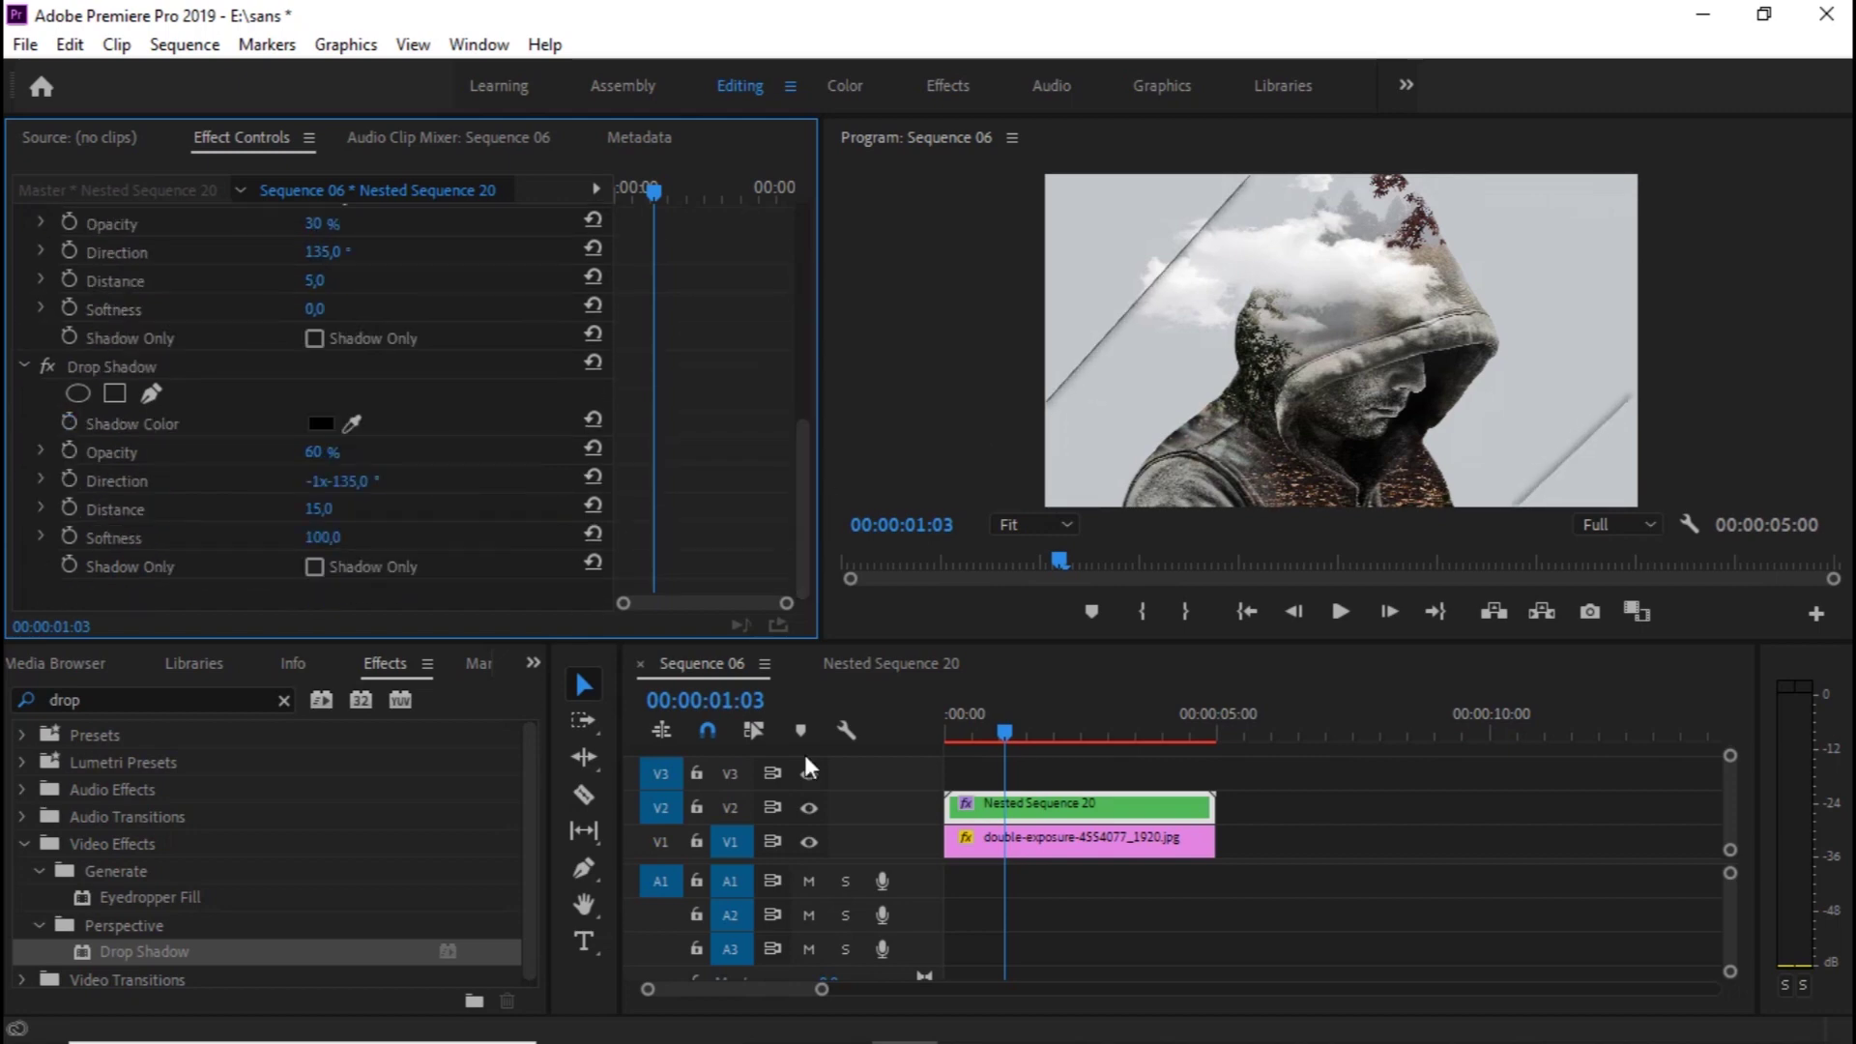
{"action": "left_click", "coordinate": [940, 756]}
{"action": "key", "text": "space"}
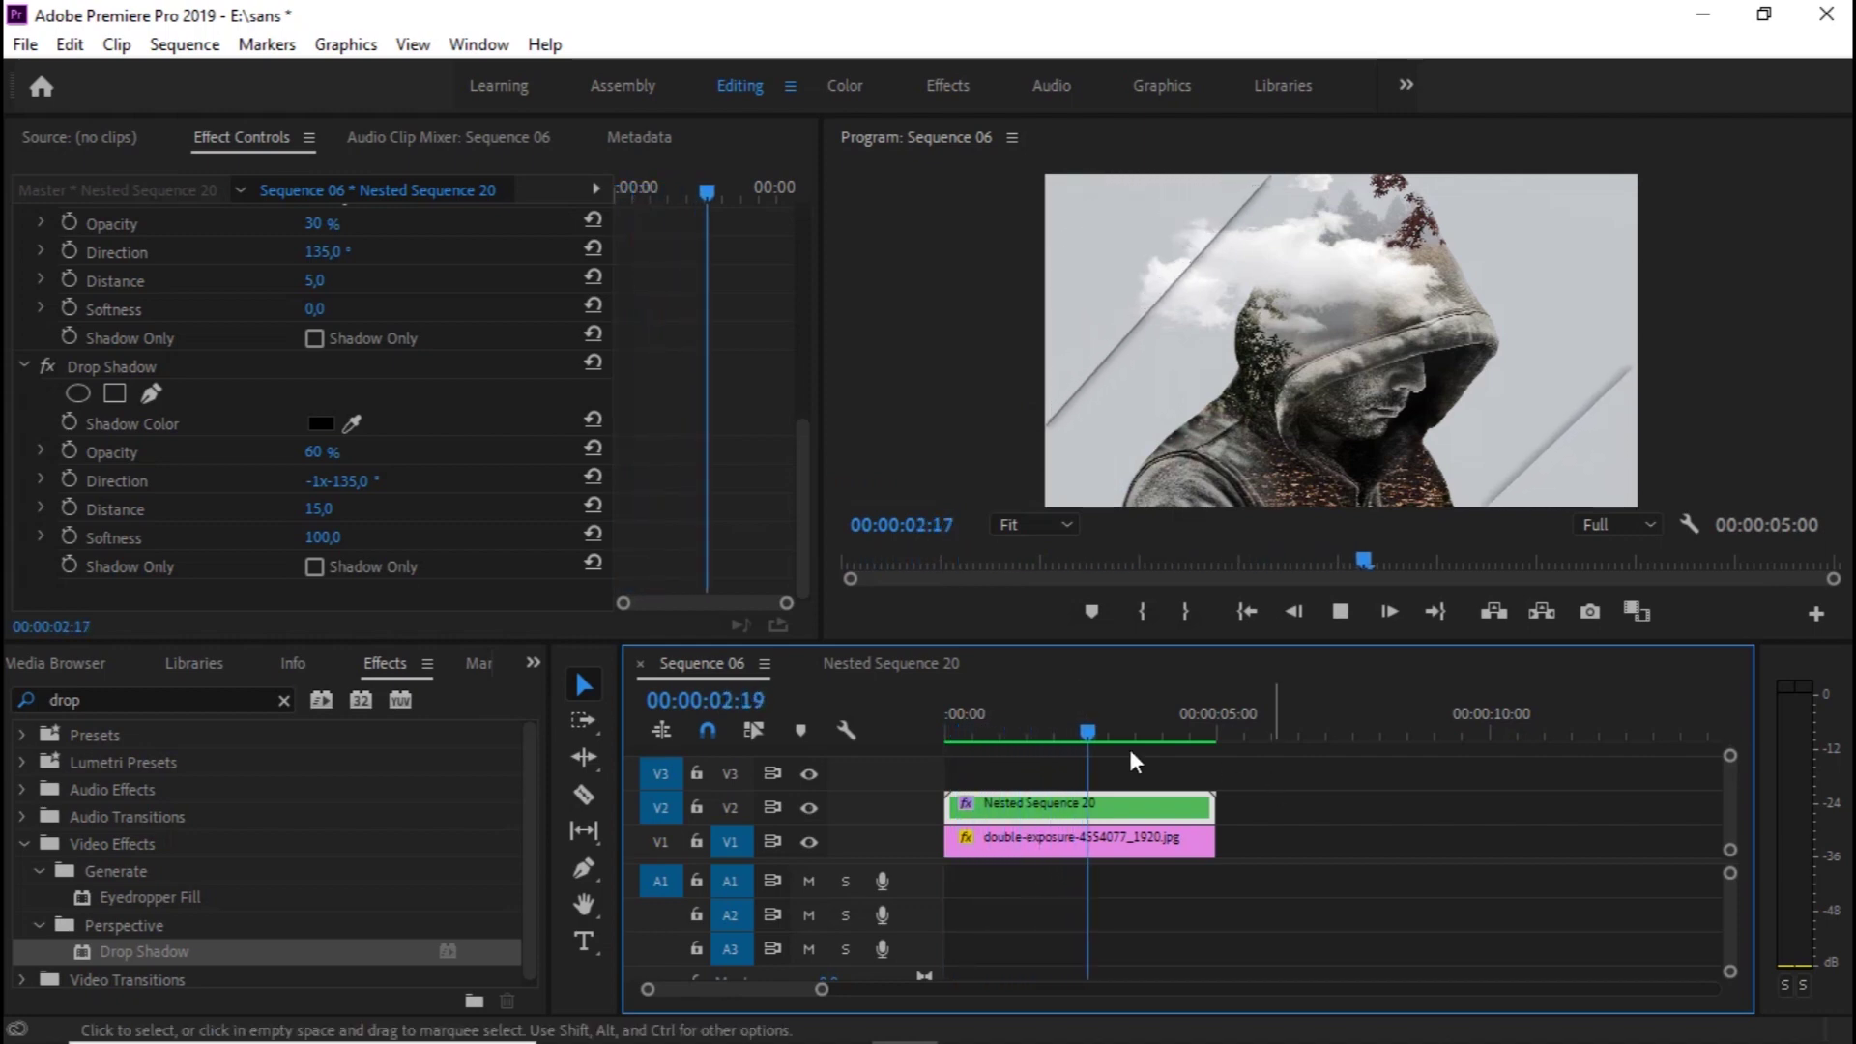
Stop playback and shift the nested sequence and photo from V2/V1 up to V3/V2
{"action": "left_click", "coordinate": [949, 732]}
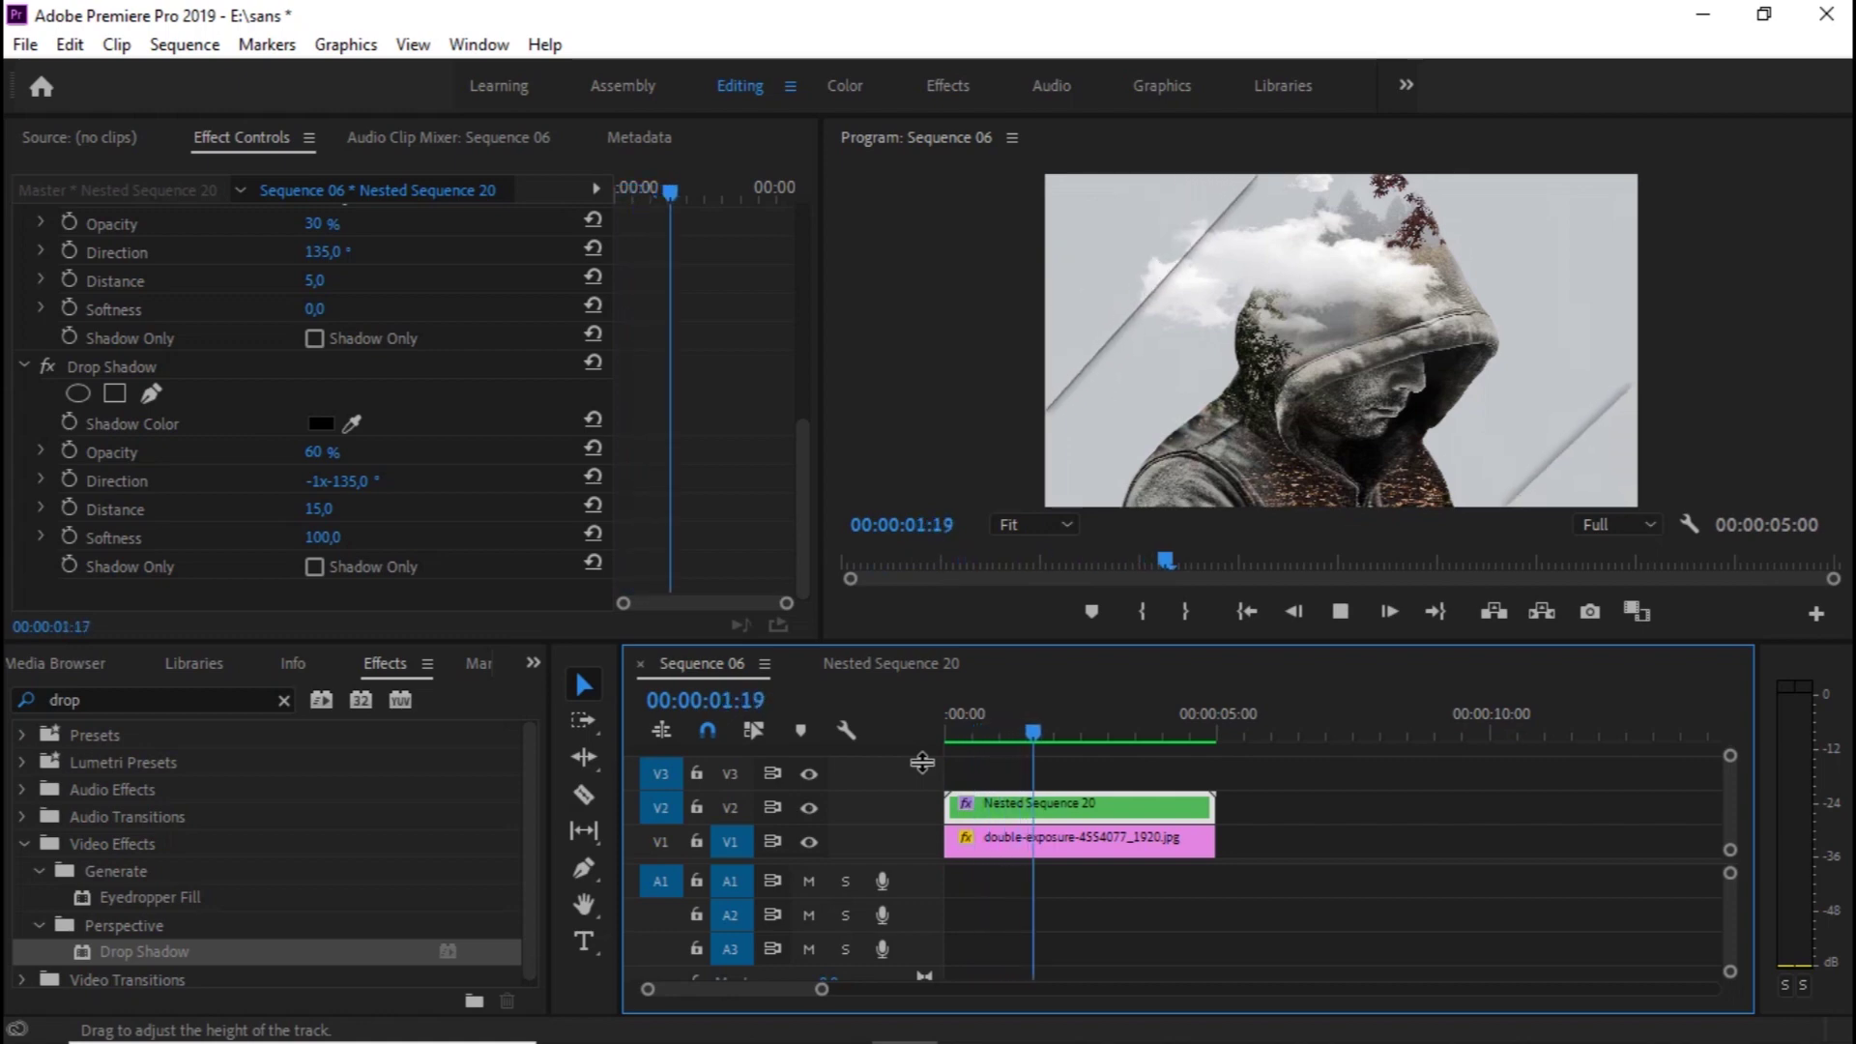
{"action": "left_click", "coordinate": [1049, 773]}
{"action": "left_click_drag", "start_coordinate": [1045, 856], "coordinate": [1048, 809]}
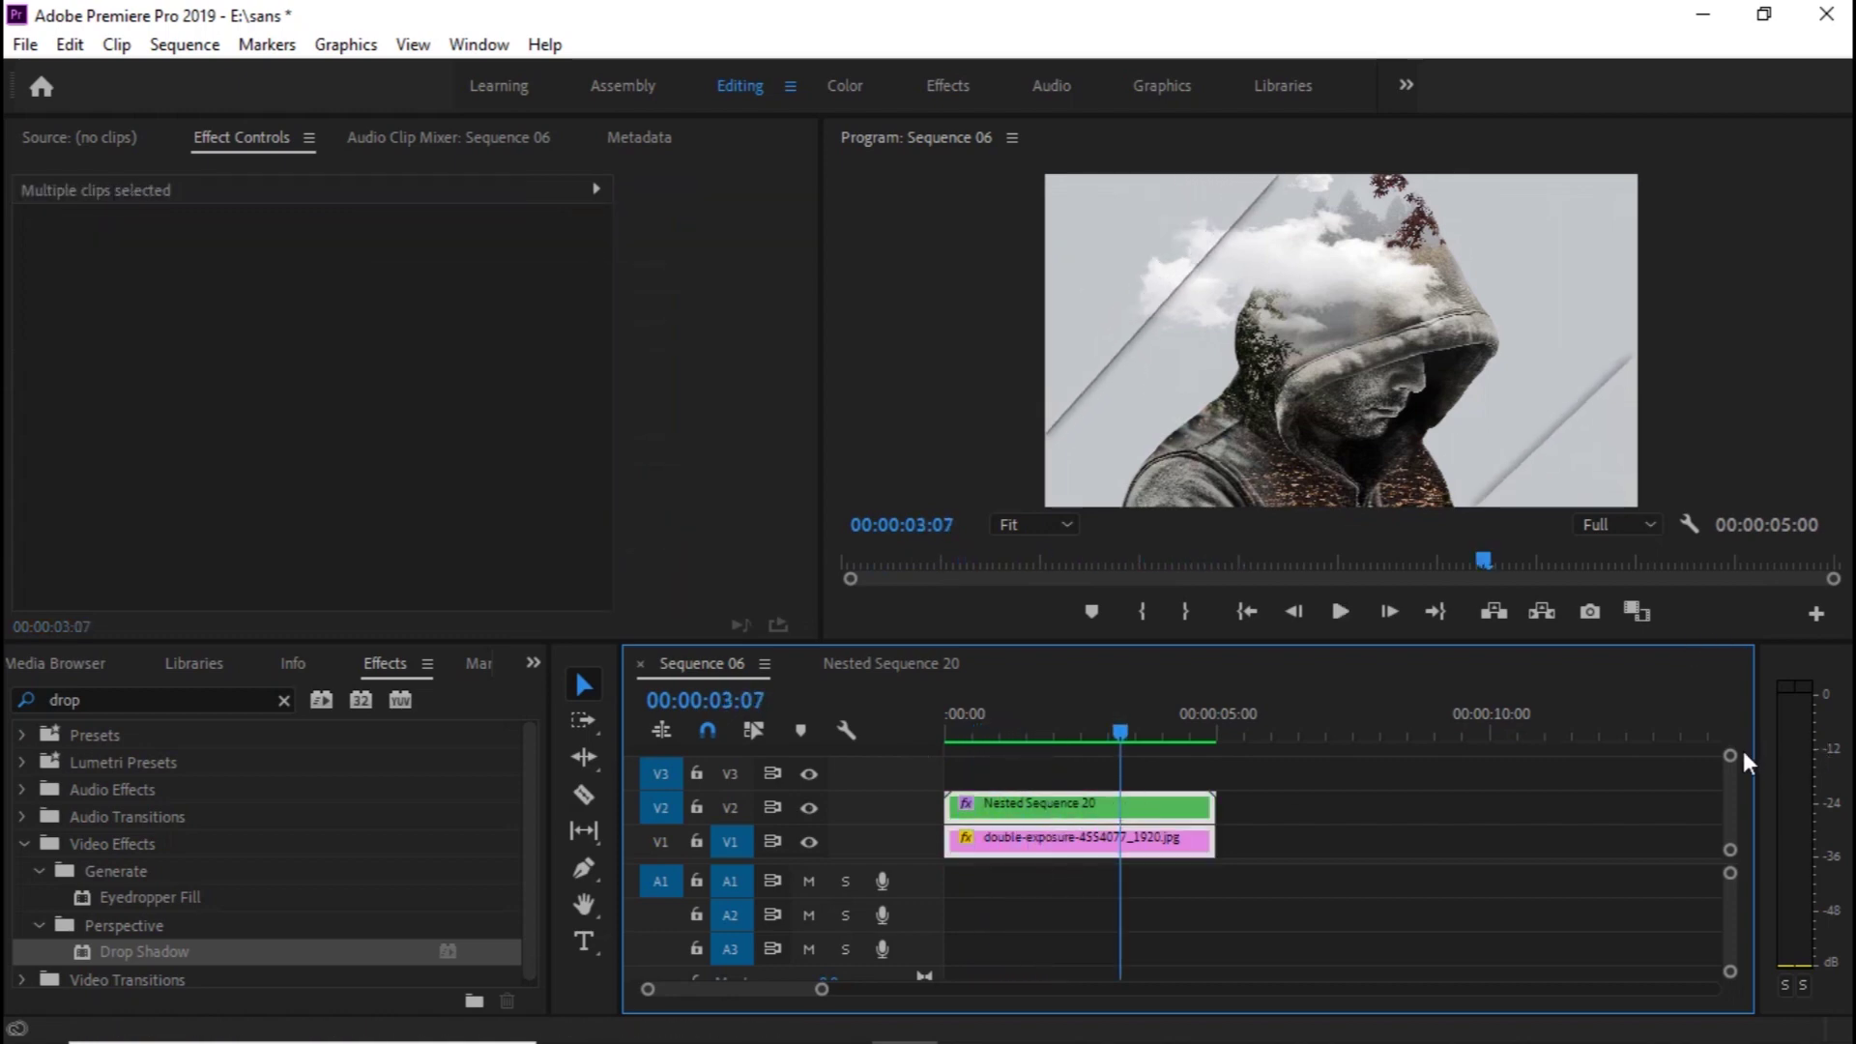
{"action": "left_click_drag", "start_coordinate": [1733, 760], "coordinate": [1730, 729]}
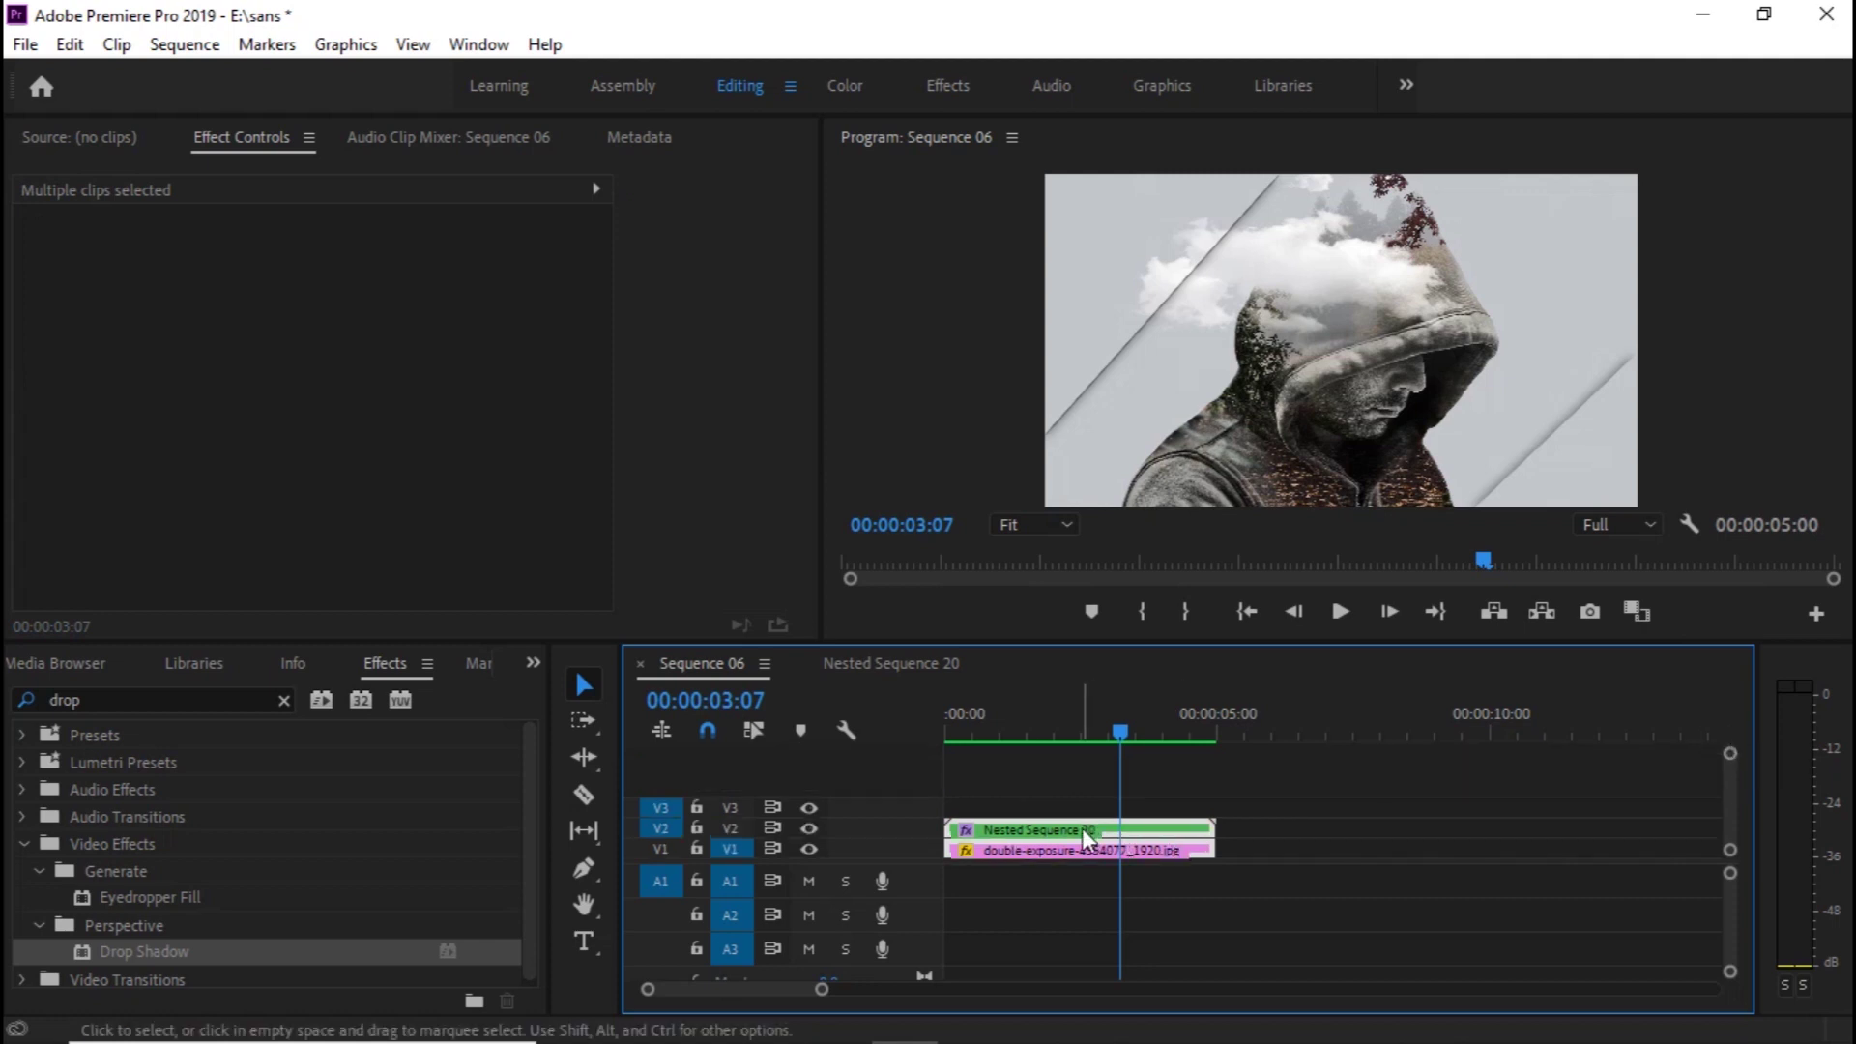
{"action": "left_click_drag", "start_coordinate": [1083, 822], "coordinate": [1083, 809]}
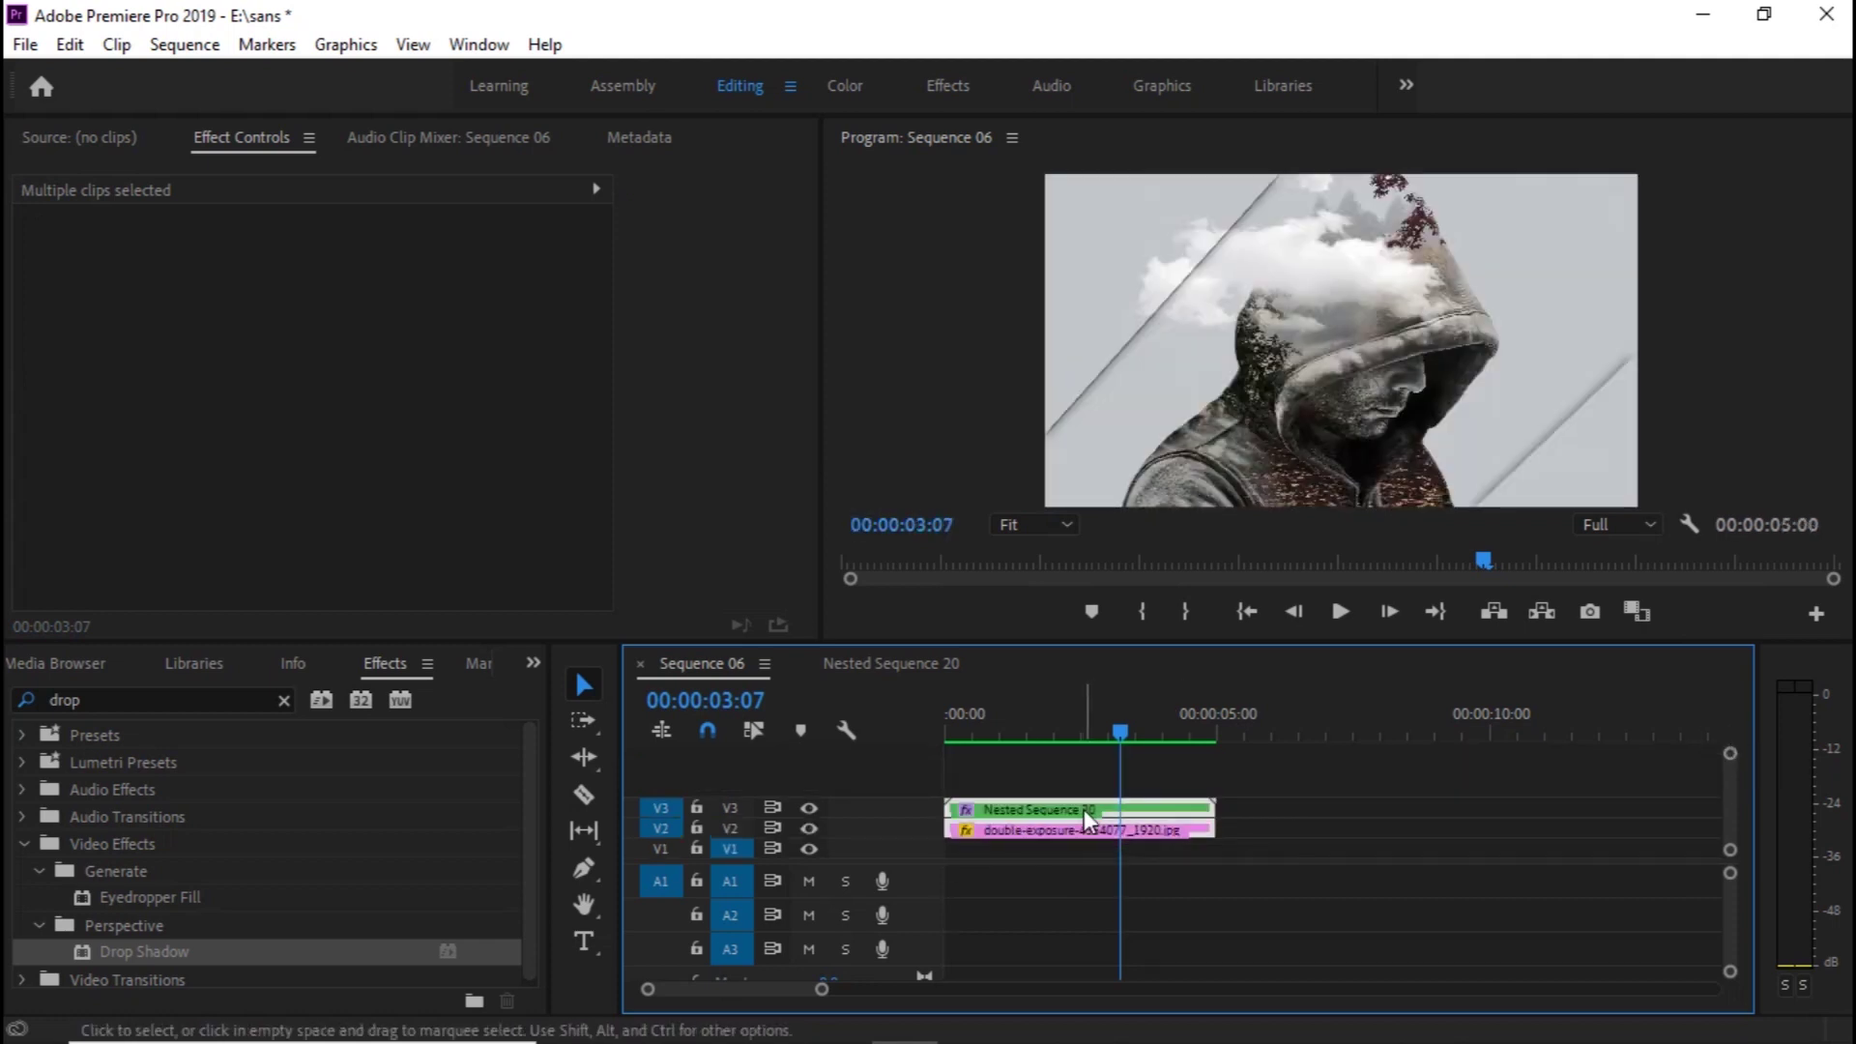
Create a white (FFFFFF) 1920×1080 Color Matte and drop it onto V1 under the photo
{"action": "left_click", "coordinate": [533, 661]}
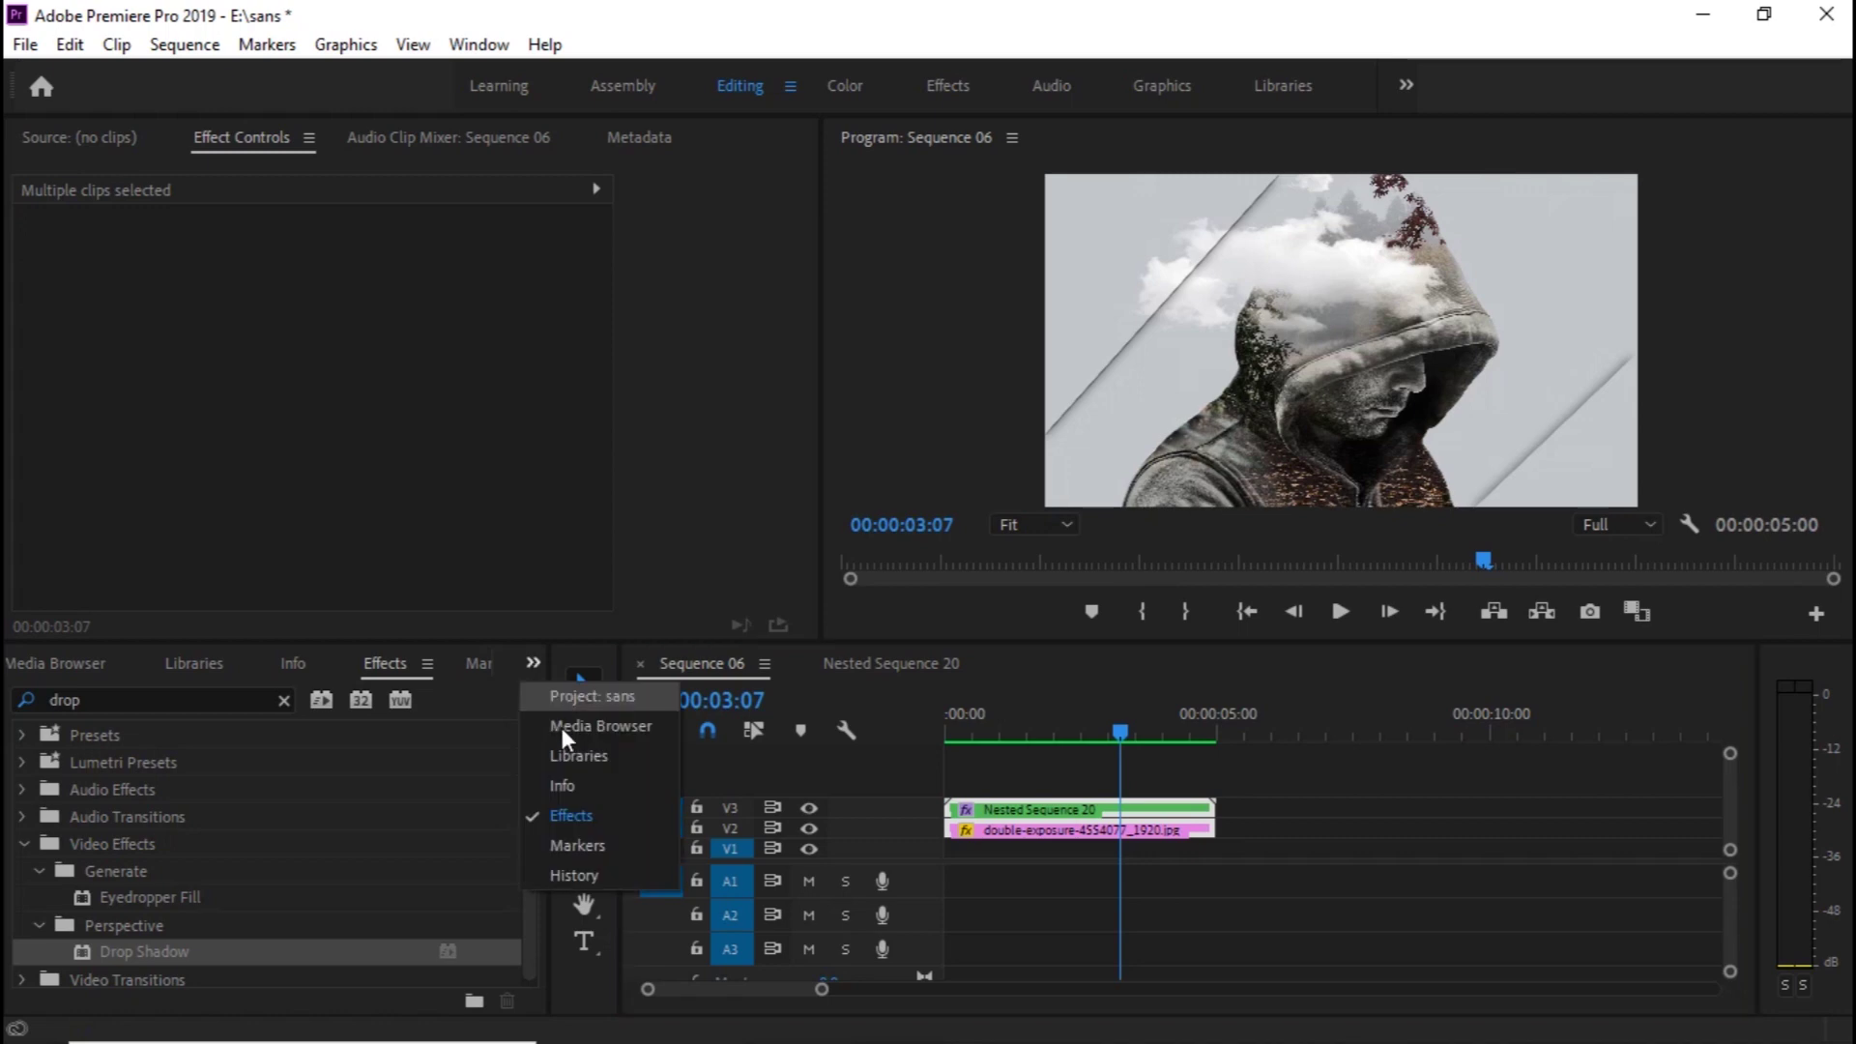
{"action": "left_click", "coordinate": [572, 698]}
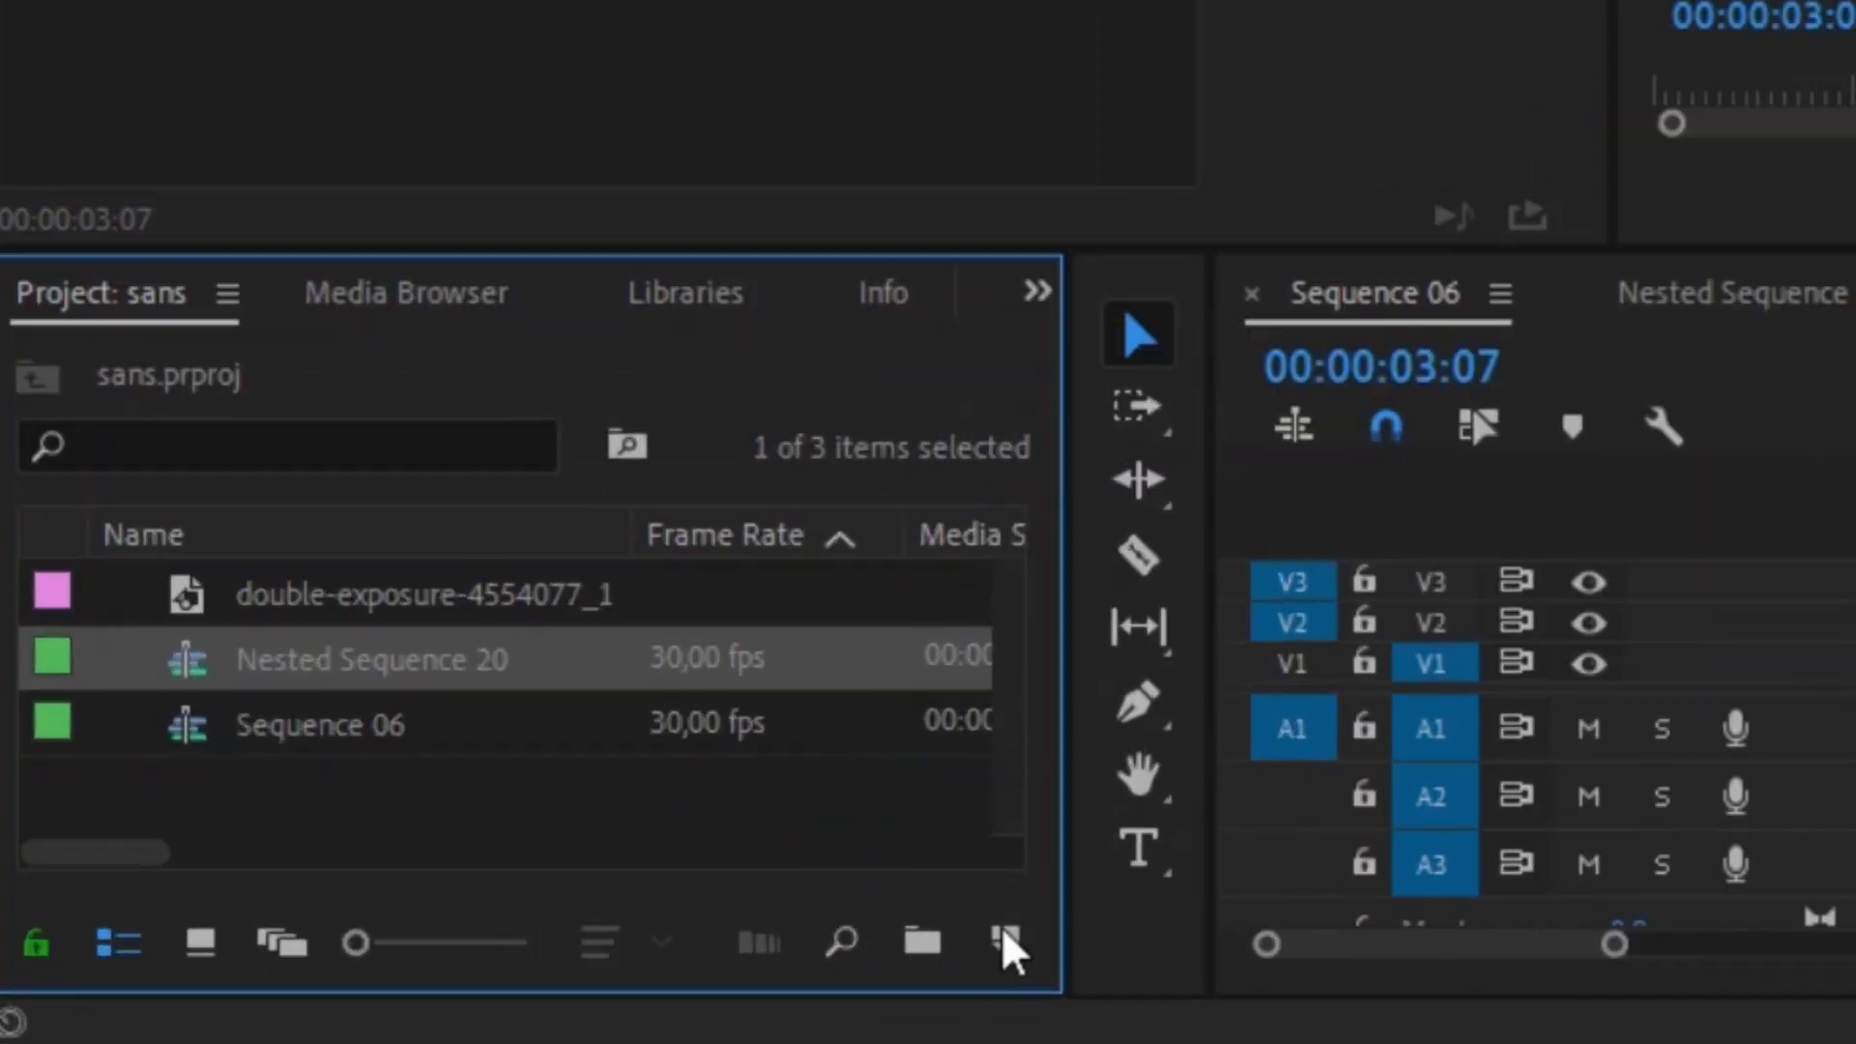
{"action": "left_click", "coordinate": [517, 987]}
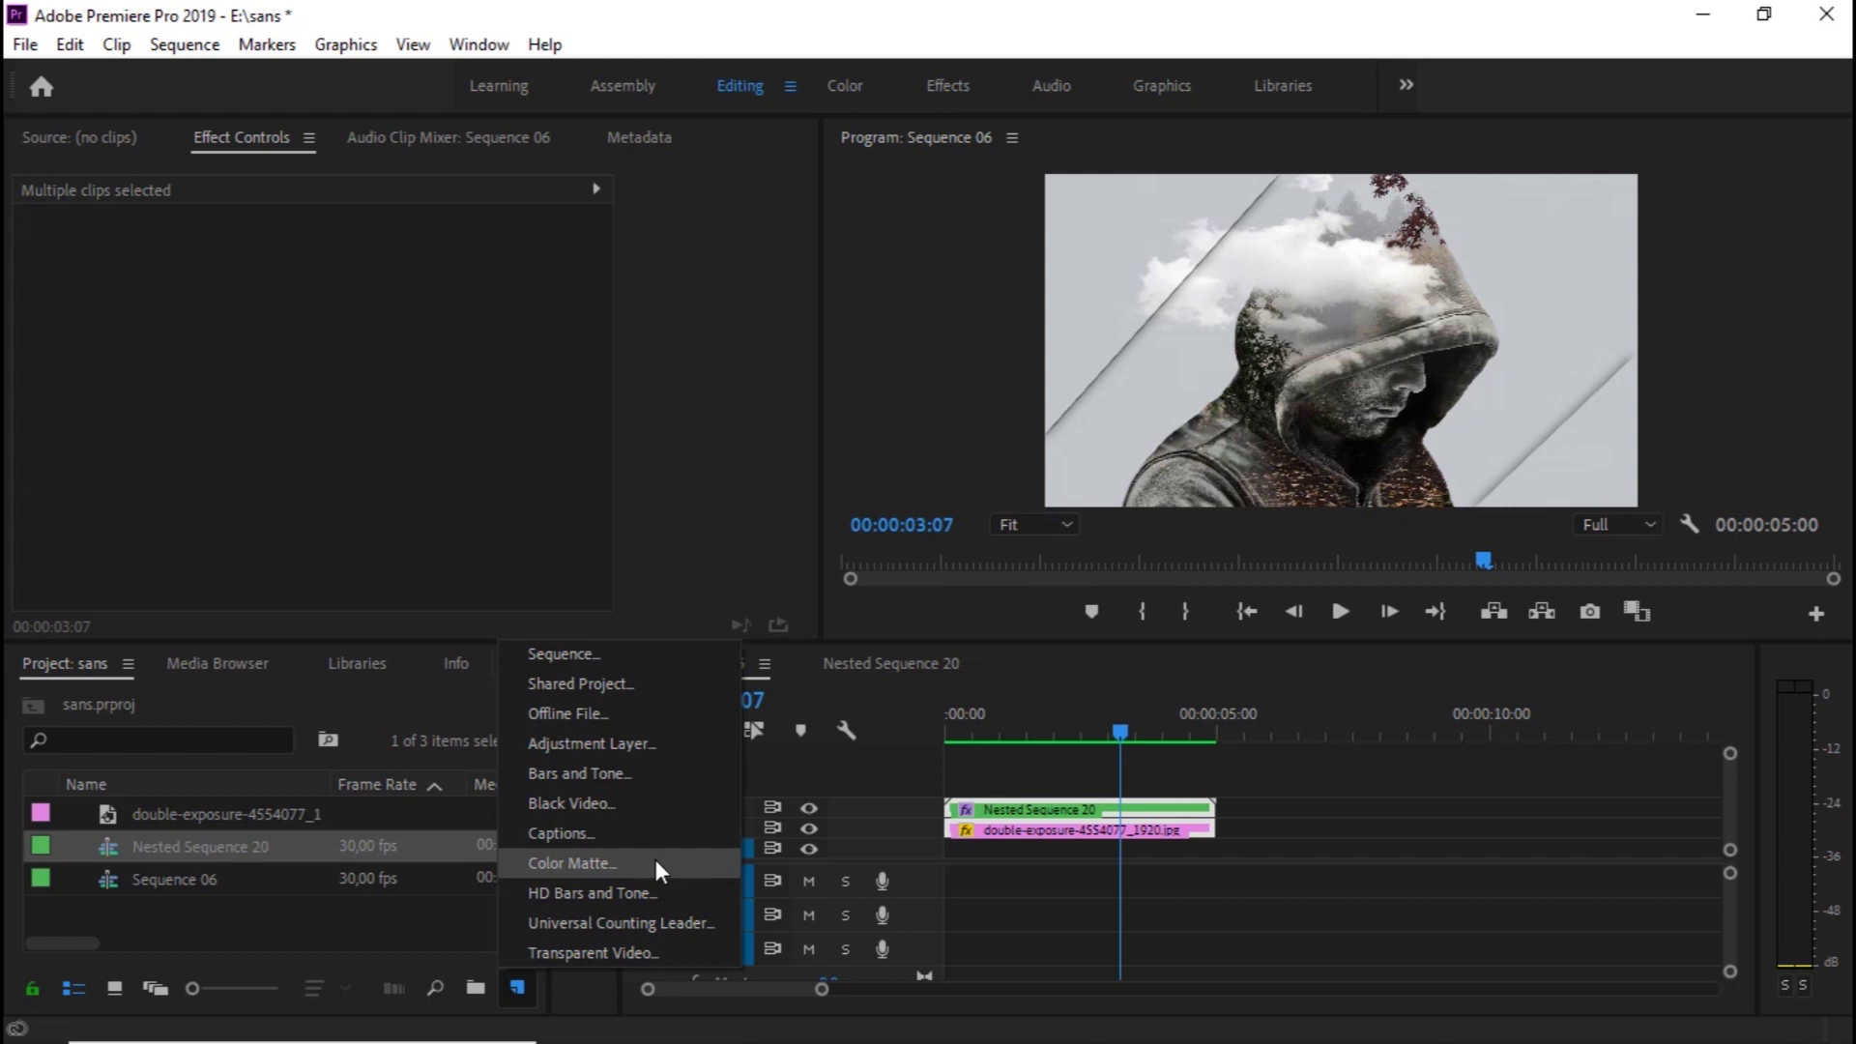
{"action": "left_click", "coordinate": [656, 870]}
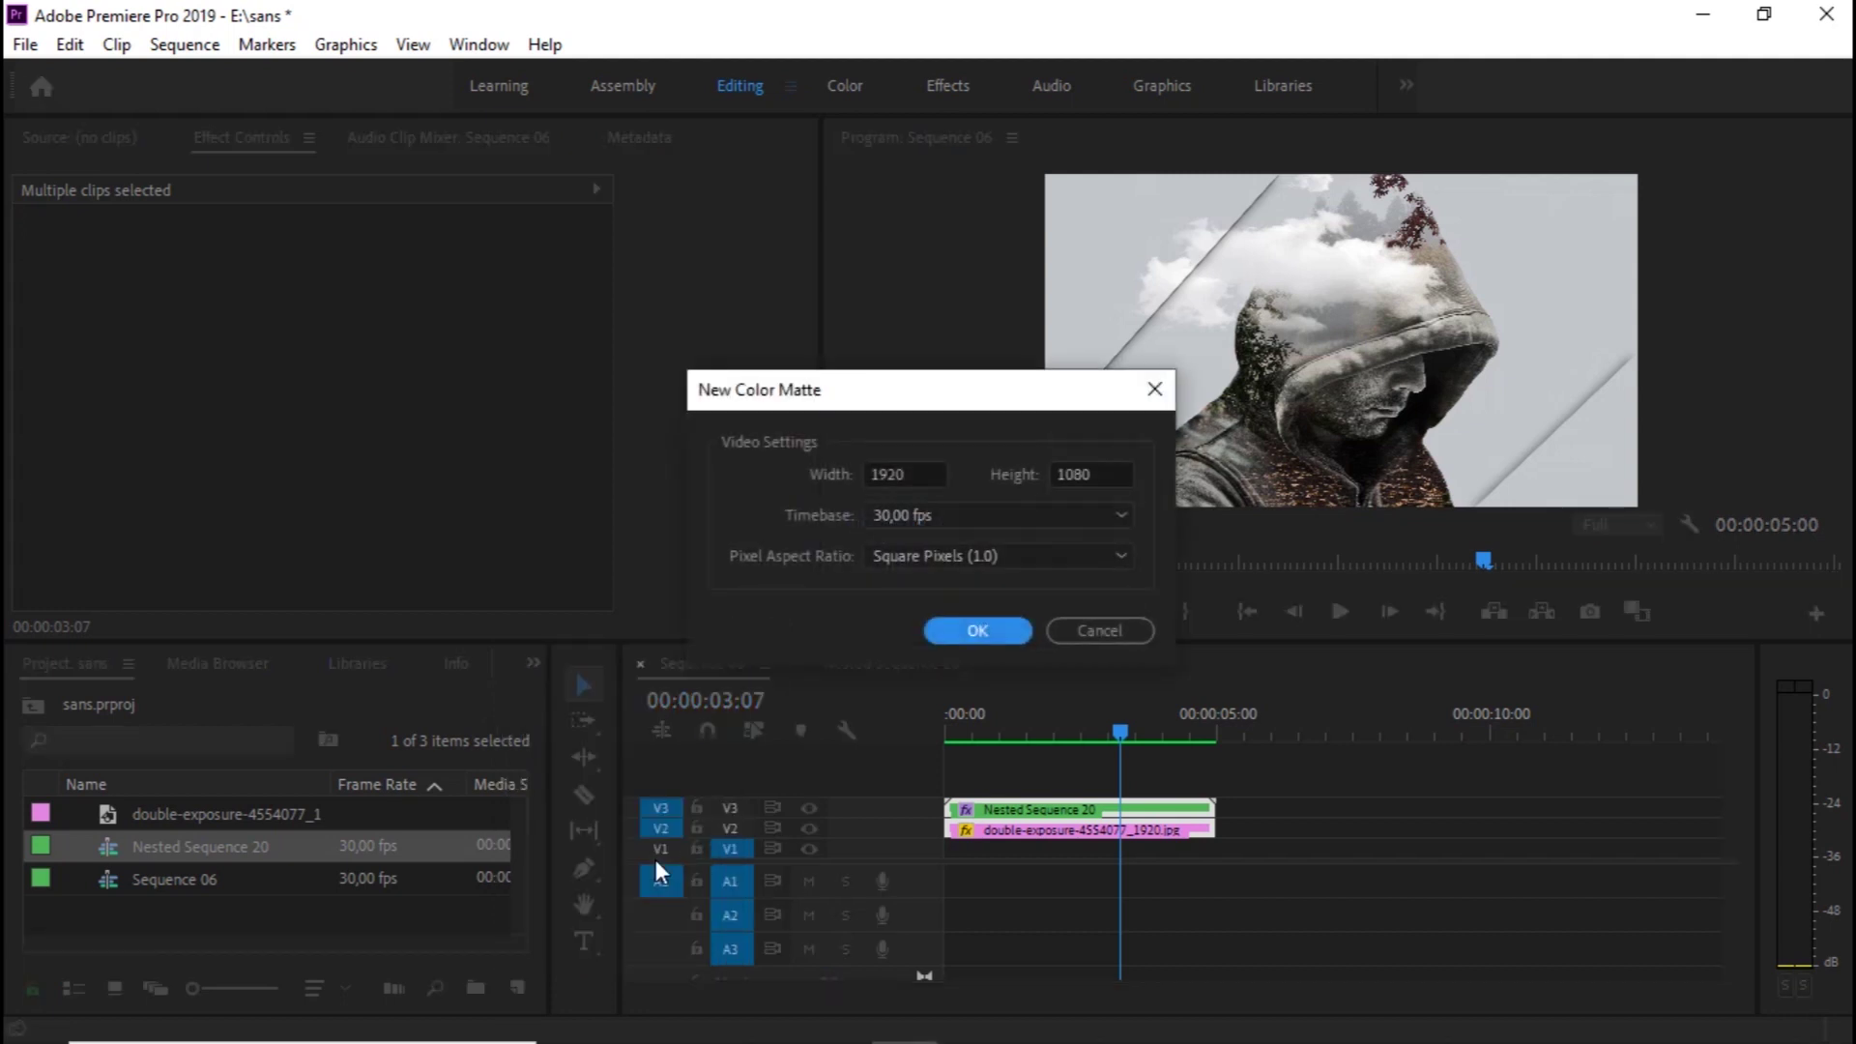
{"action": "left_click", "coordinate": [976, 630]}
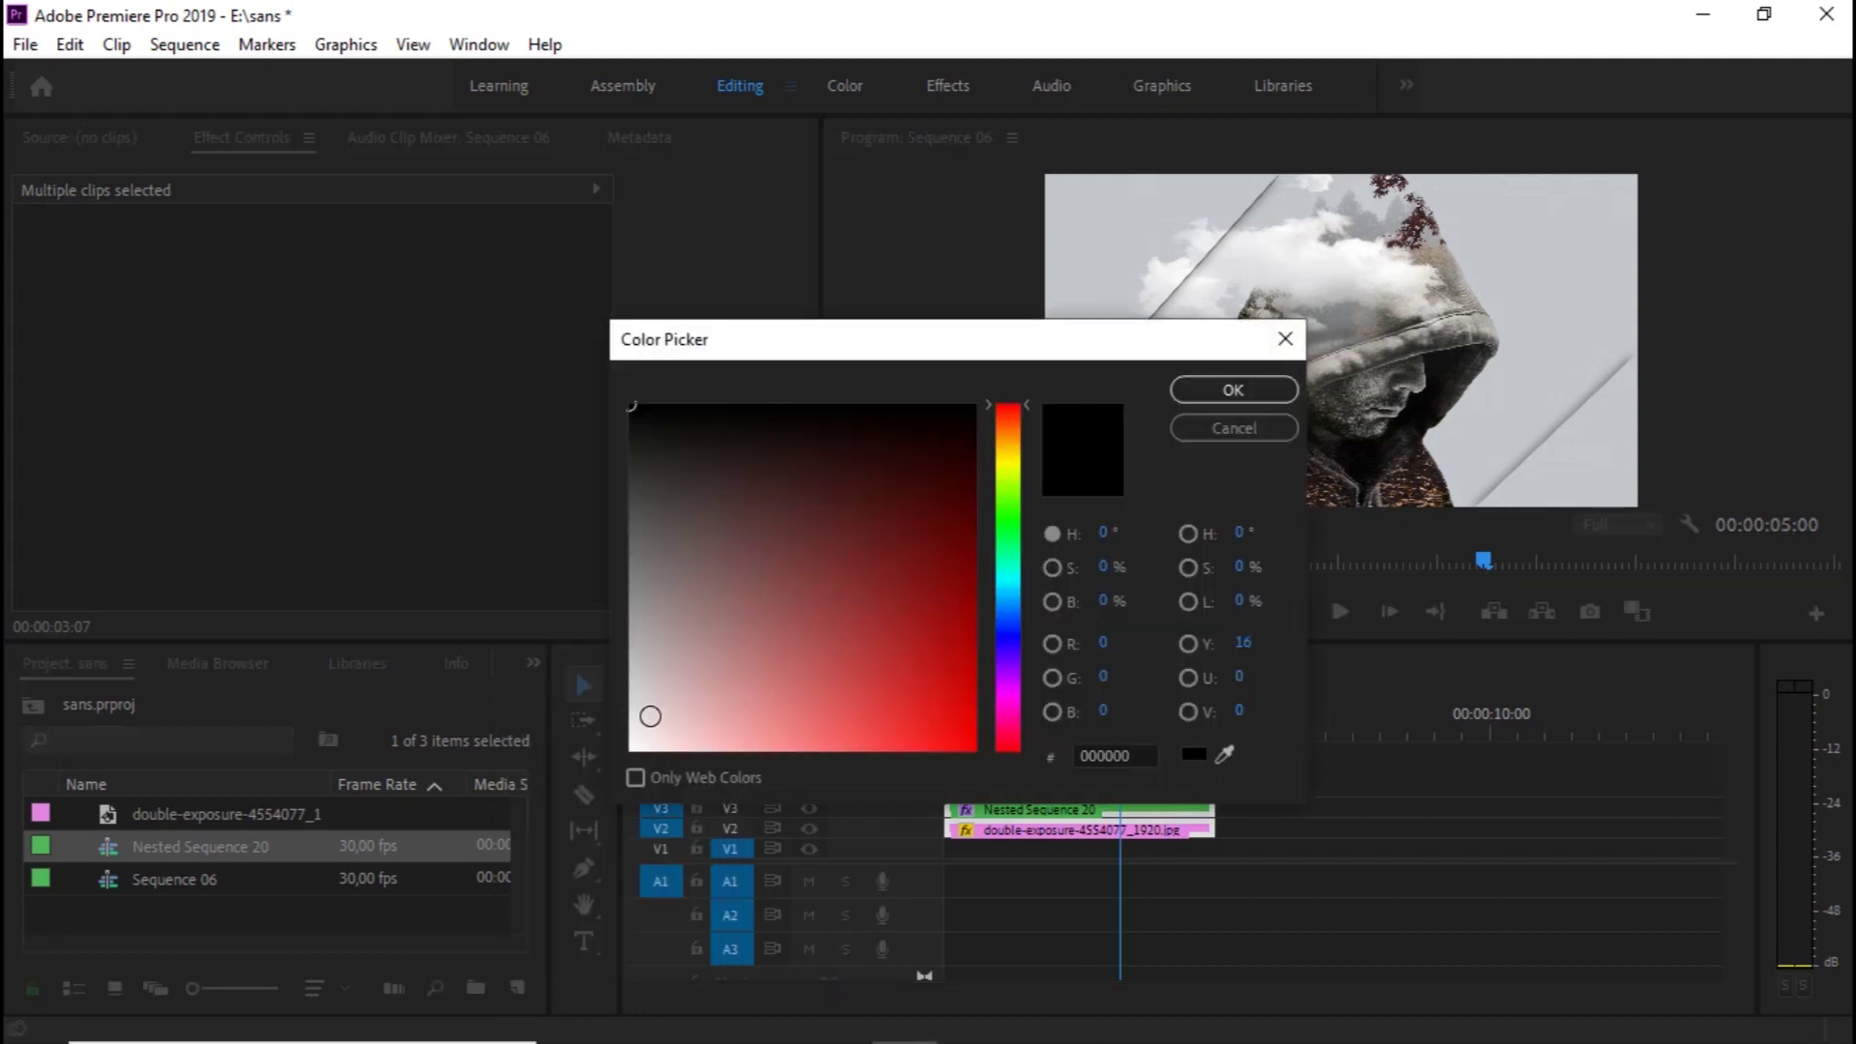
{"action": "left_click_drag", "start_coordinate": [716, 671], "coordinate": [612, 786]}
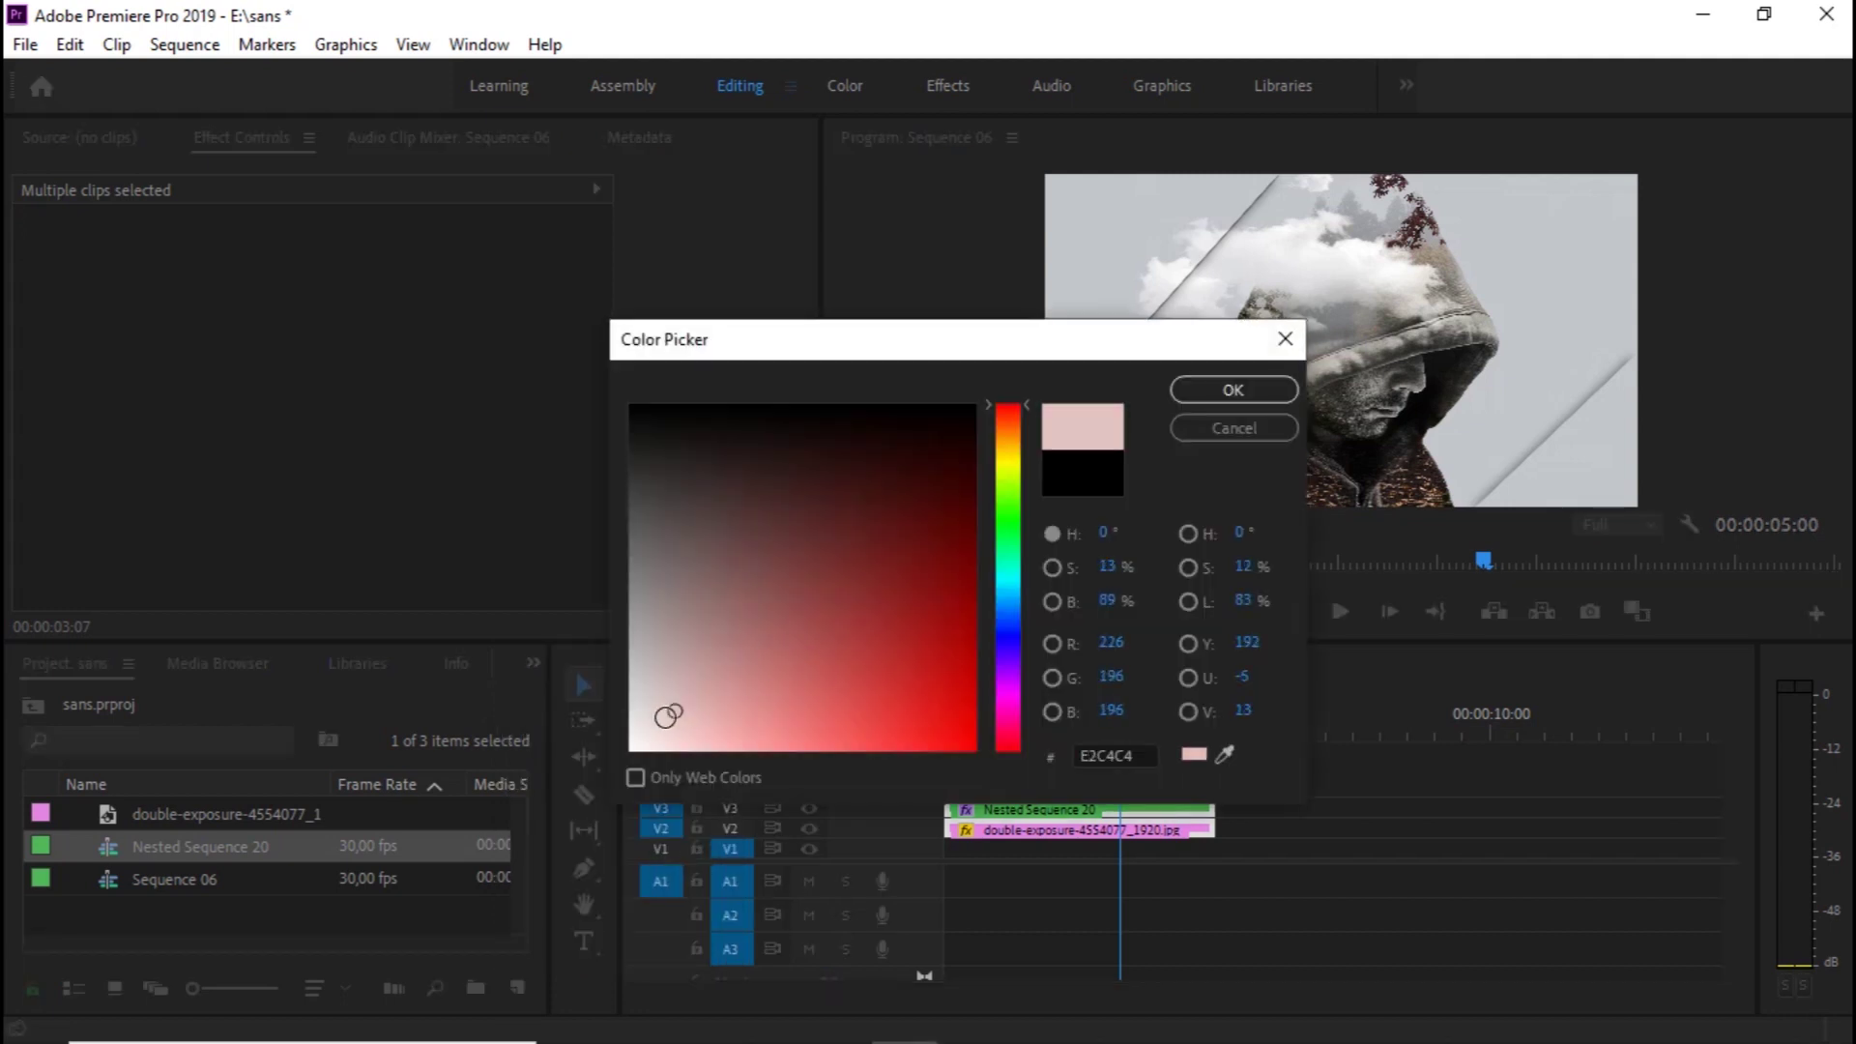
{"action": "left_click", "coordinate": [1213, 392]}
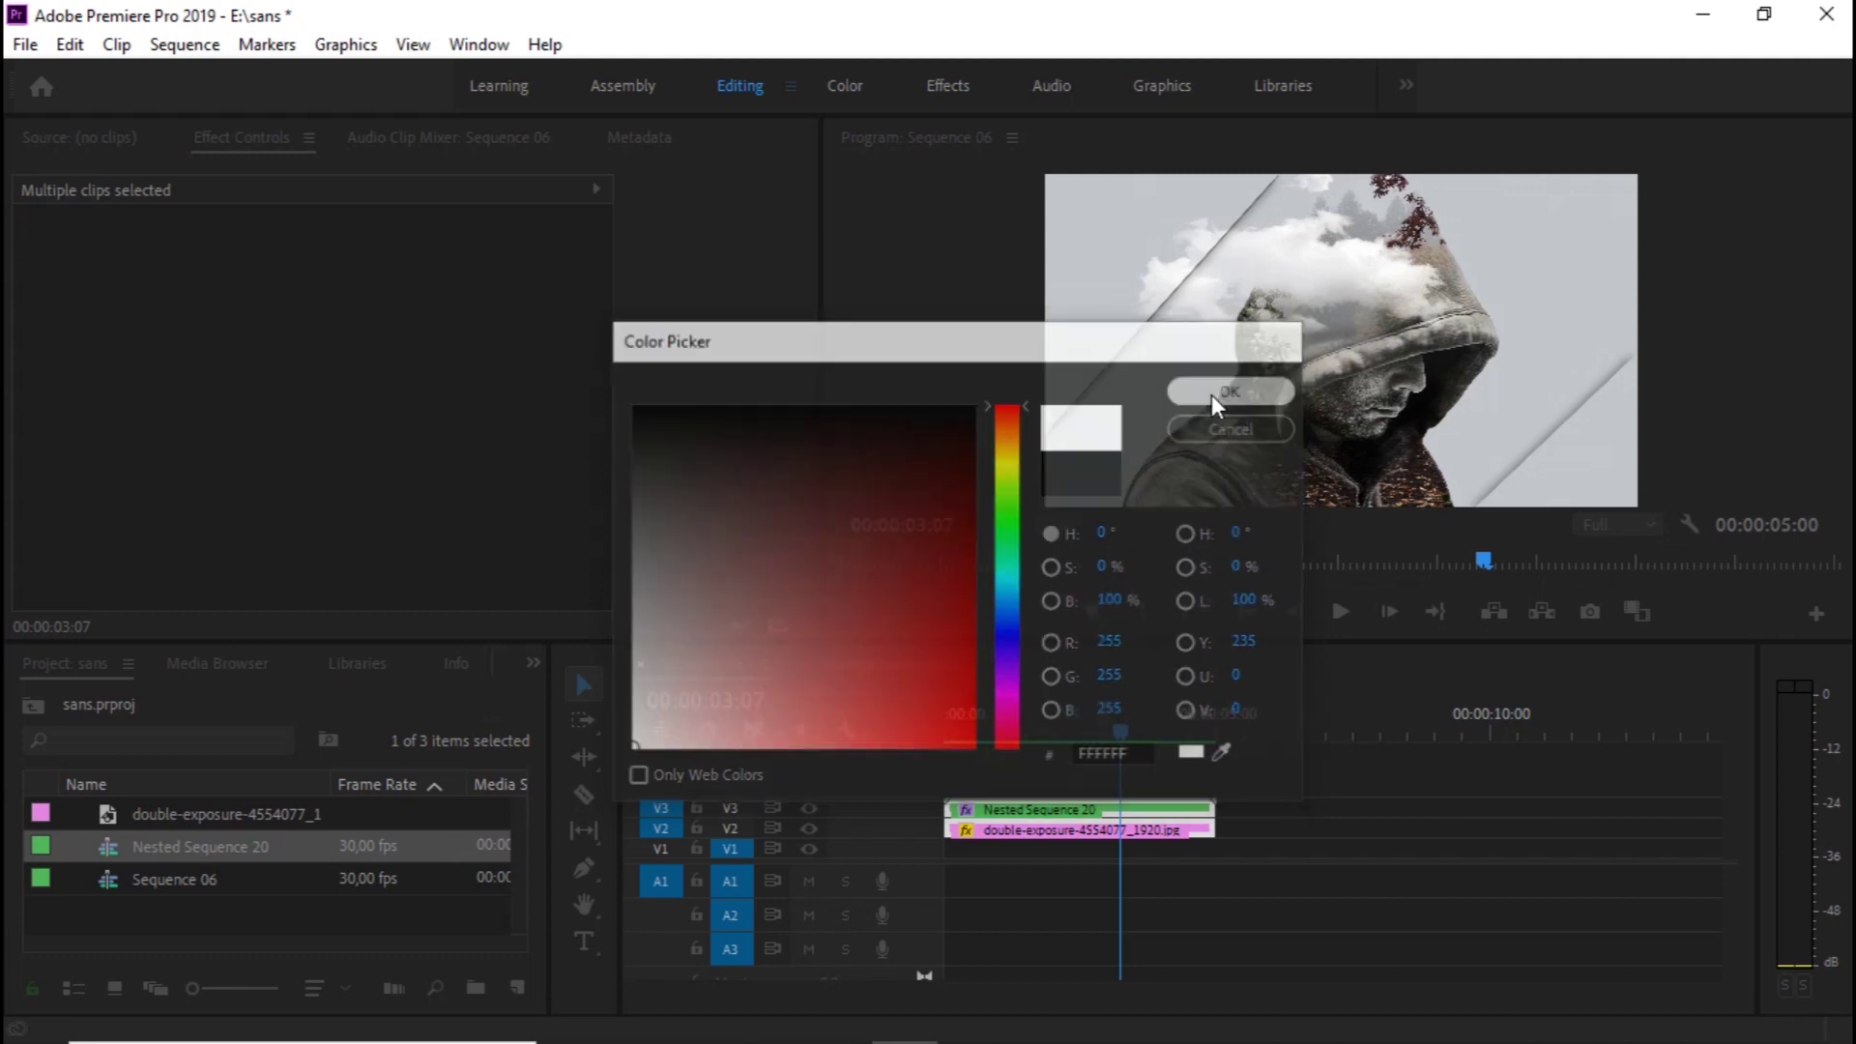
{"action": "left_click", "coordinate": [870, 578]}
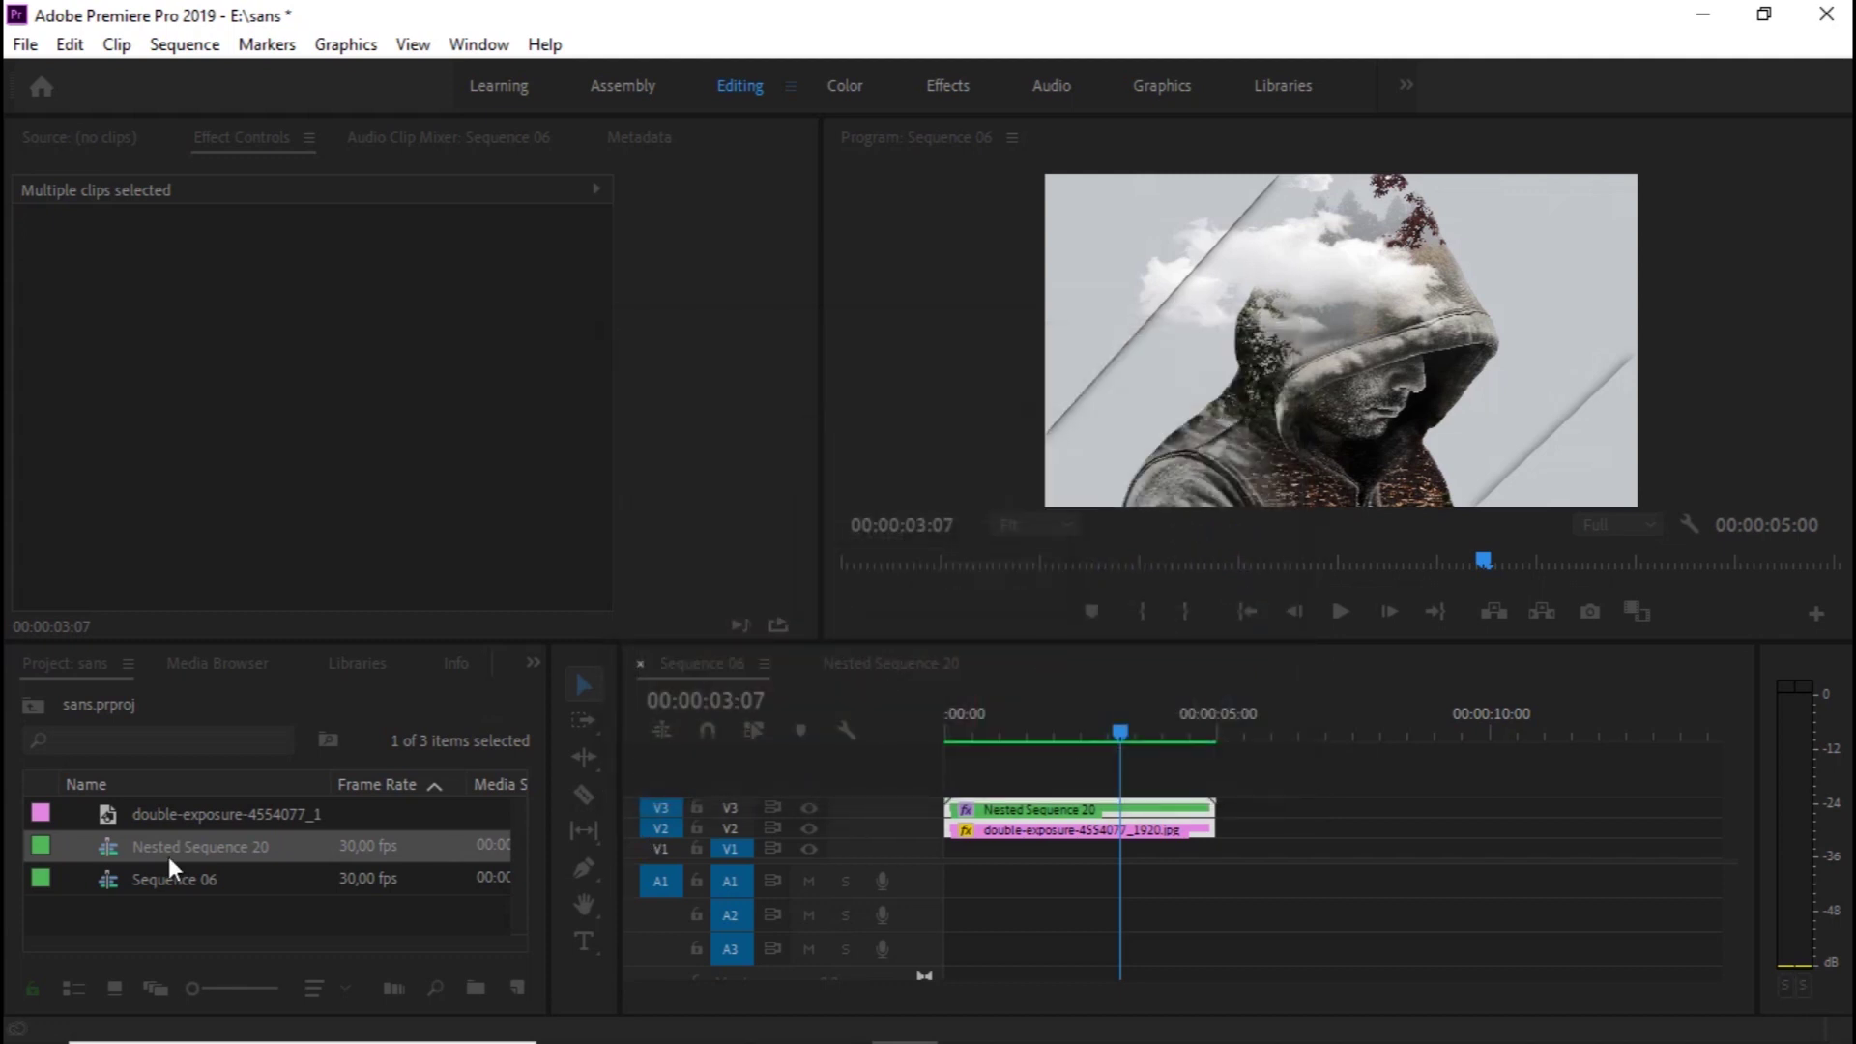
{"action": "mouse_move", "coordinate": [108, 816]}
{"action": "left_mouse_down"}
{"action": "mouse_move", "coordinate": [759, 894]}
{"action": "mouse_move", "coordinate": [949, 863]}
{"action": "left_mouse_up"}
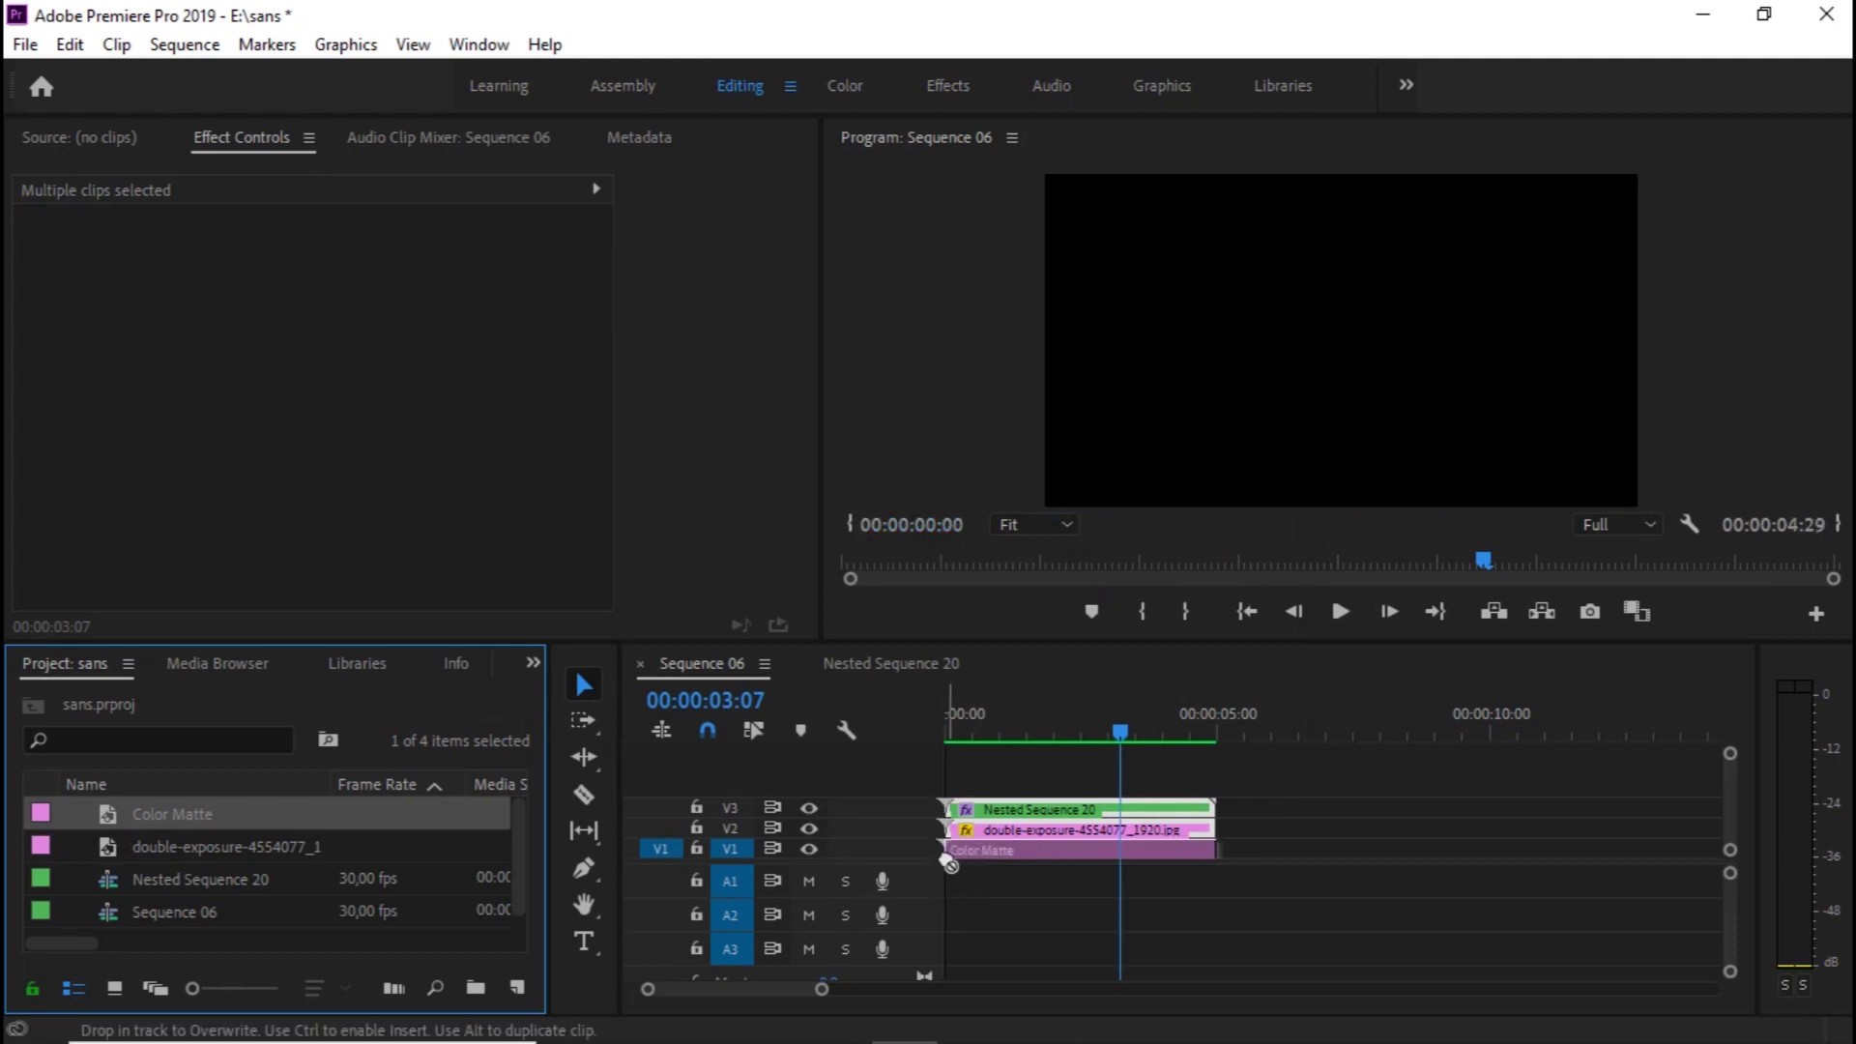
{"action": "left_click_drag", "start_coordinate": [1025, 735], "coordinate": [914, 746]}
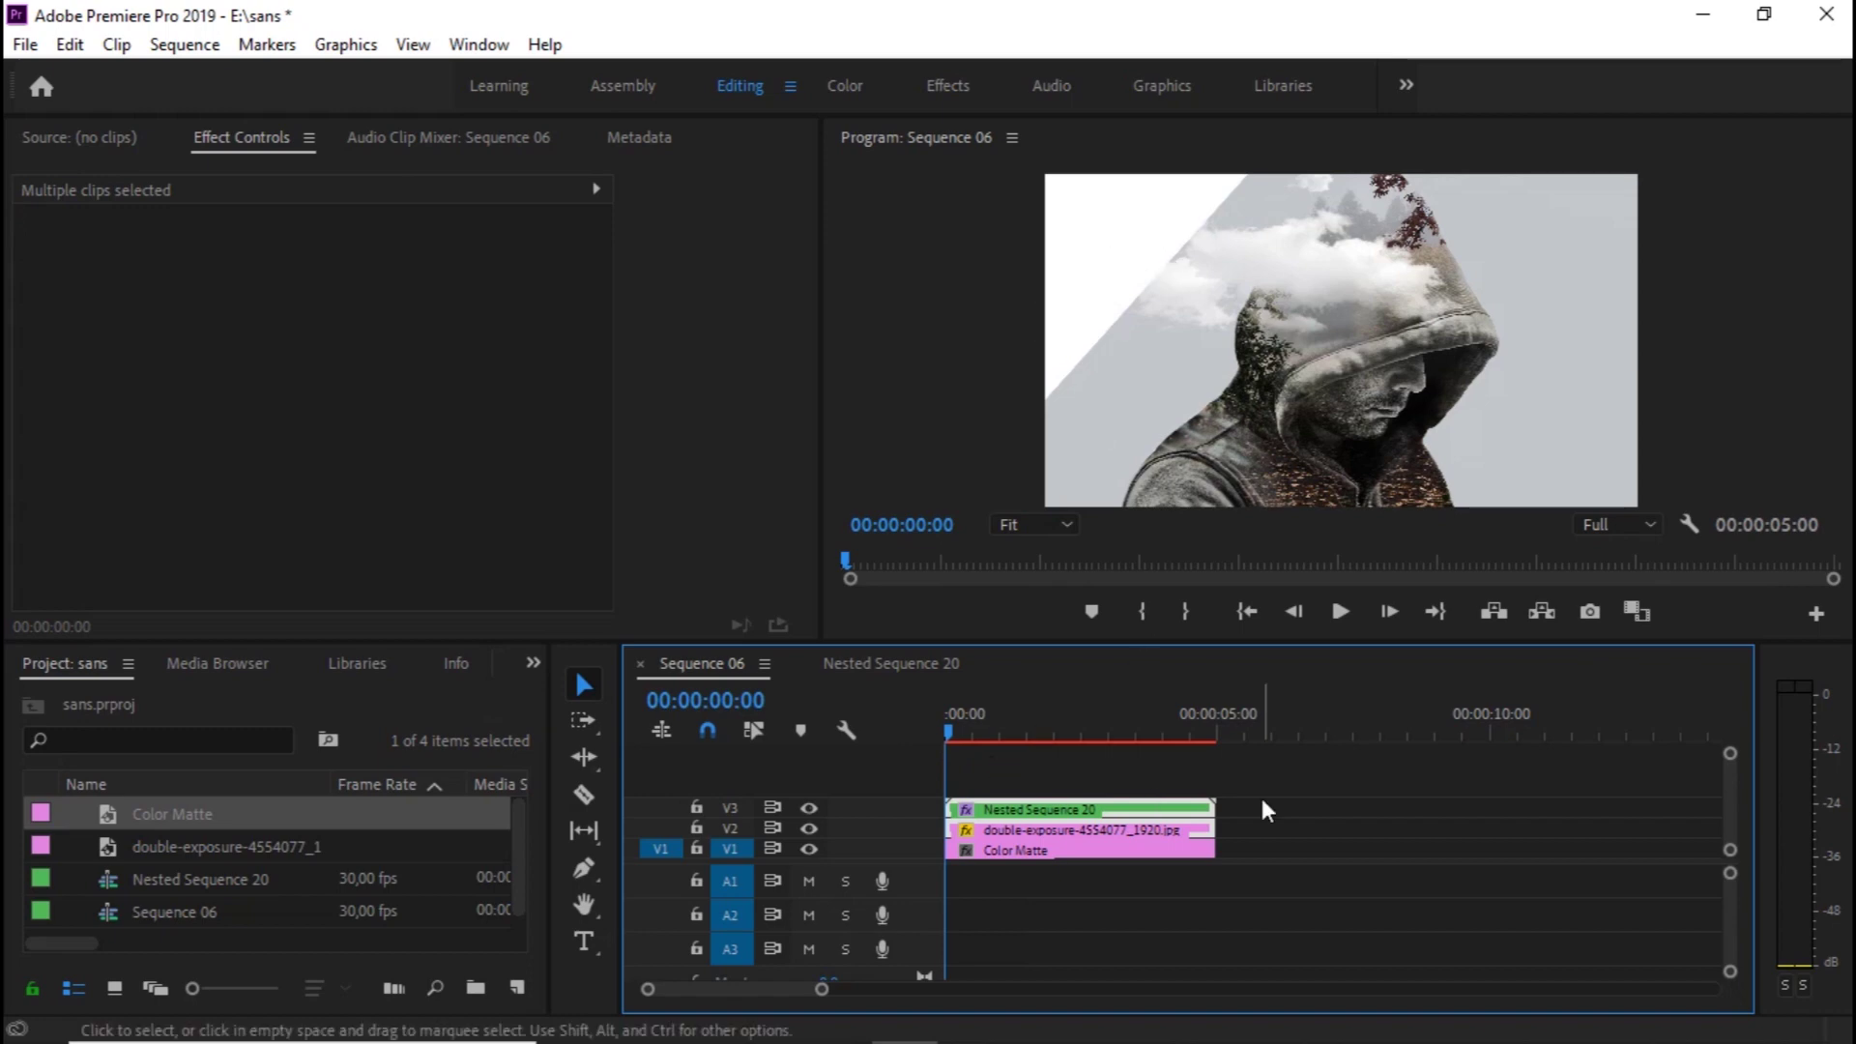
Lift Nested Sequence 20 off V3 onto a new V4 track, then up to a new V5
{"action": "left_click", "coordinate": [1314, 788]}
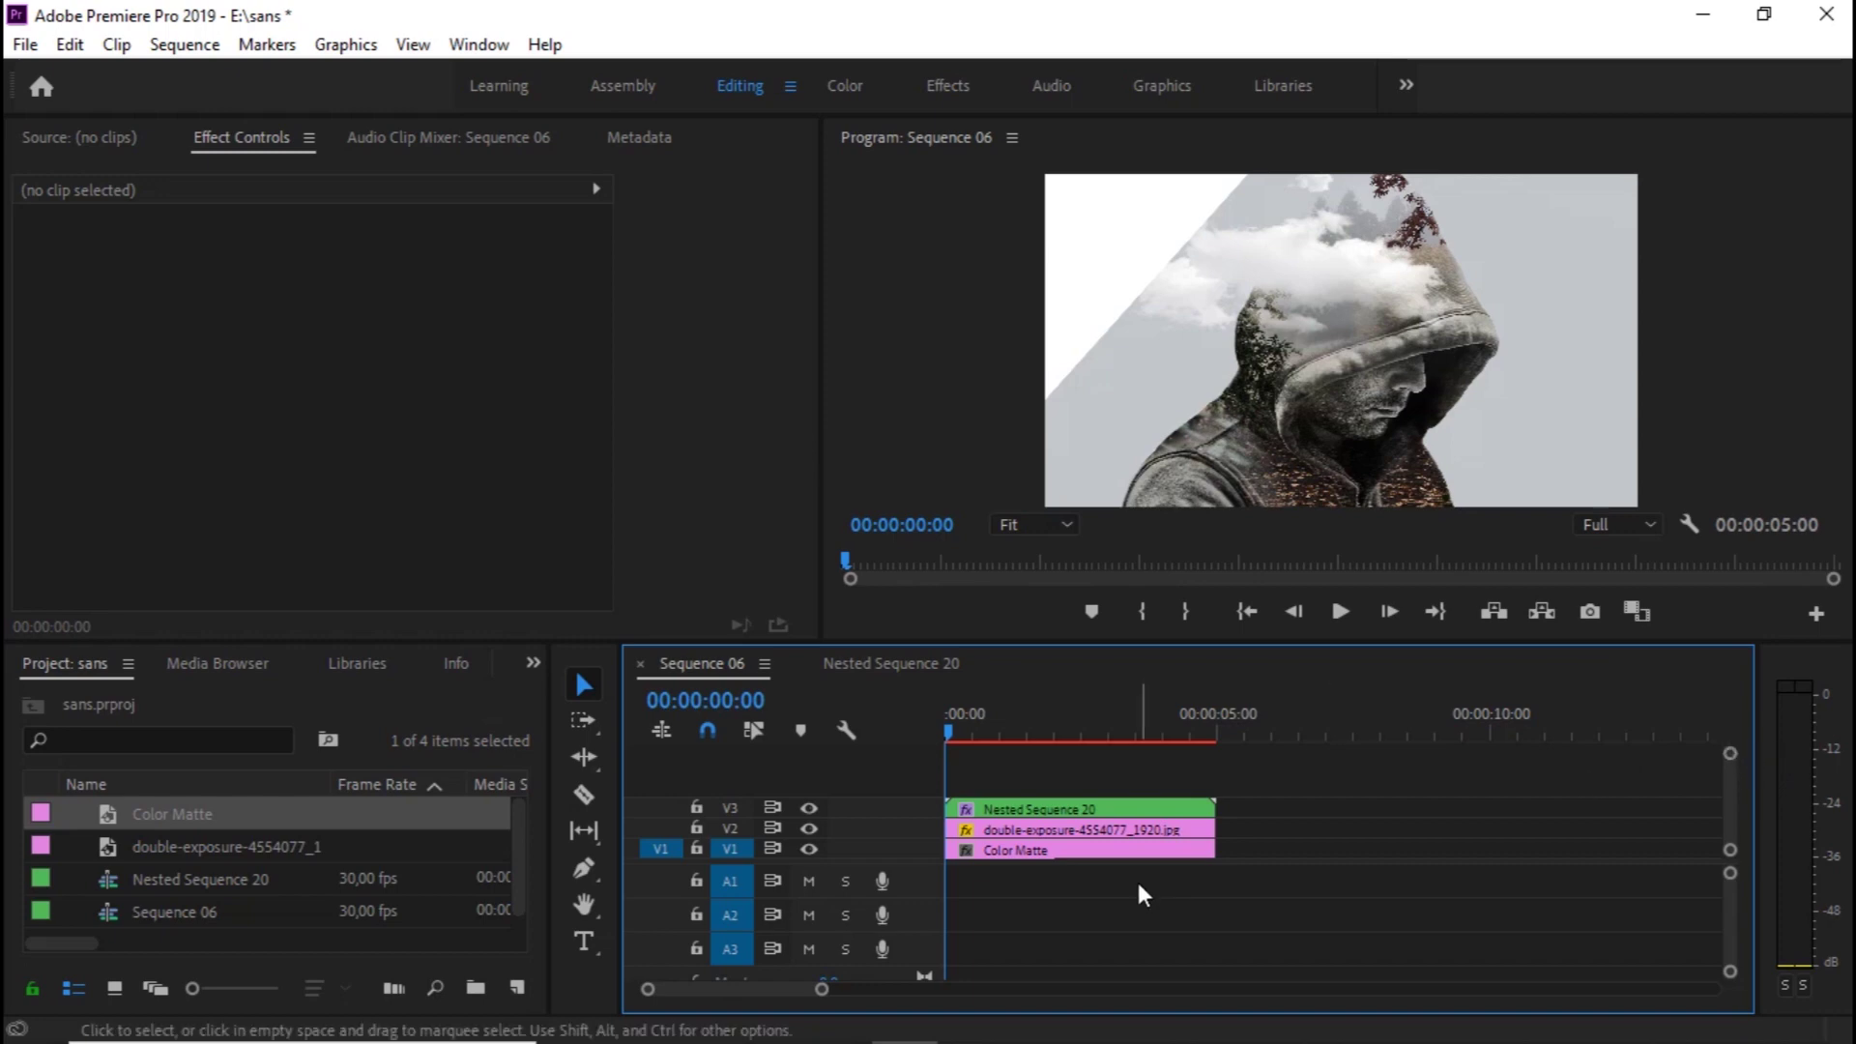
{"action": "left_click", "coordinate": [1096, 808]}
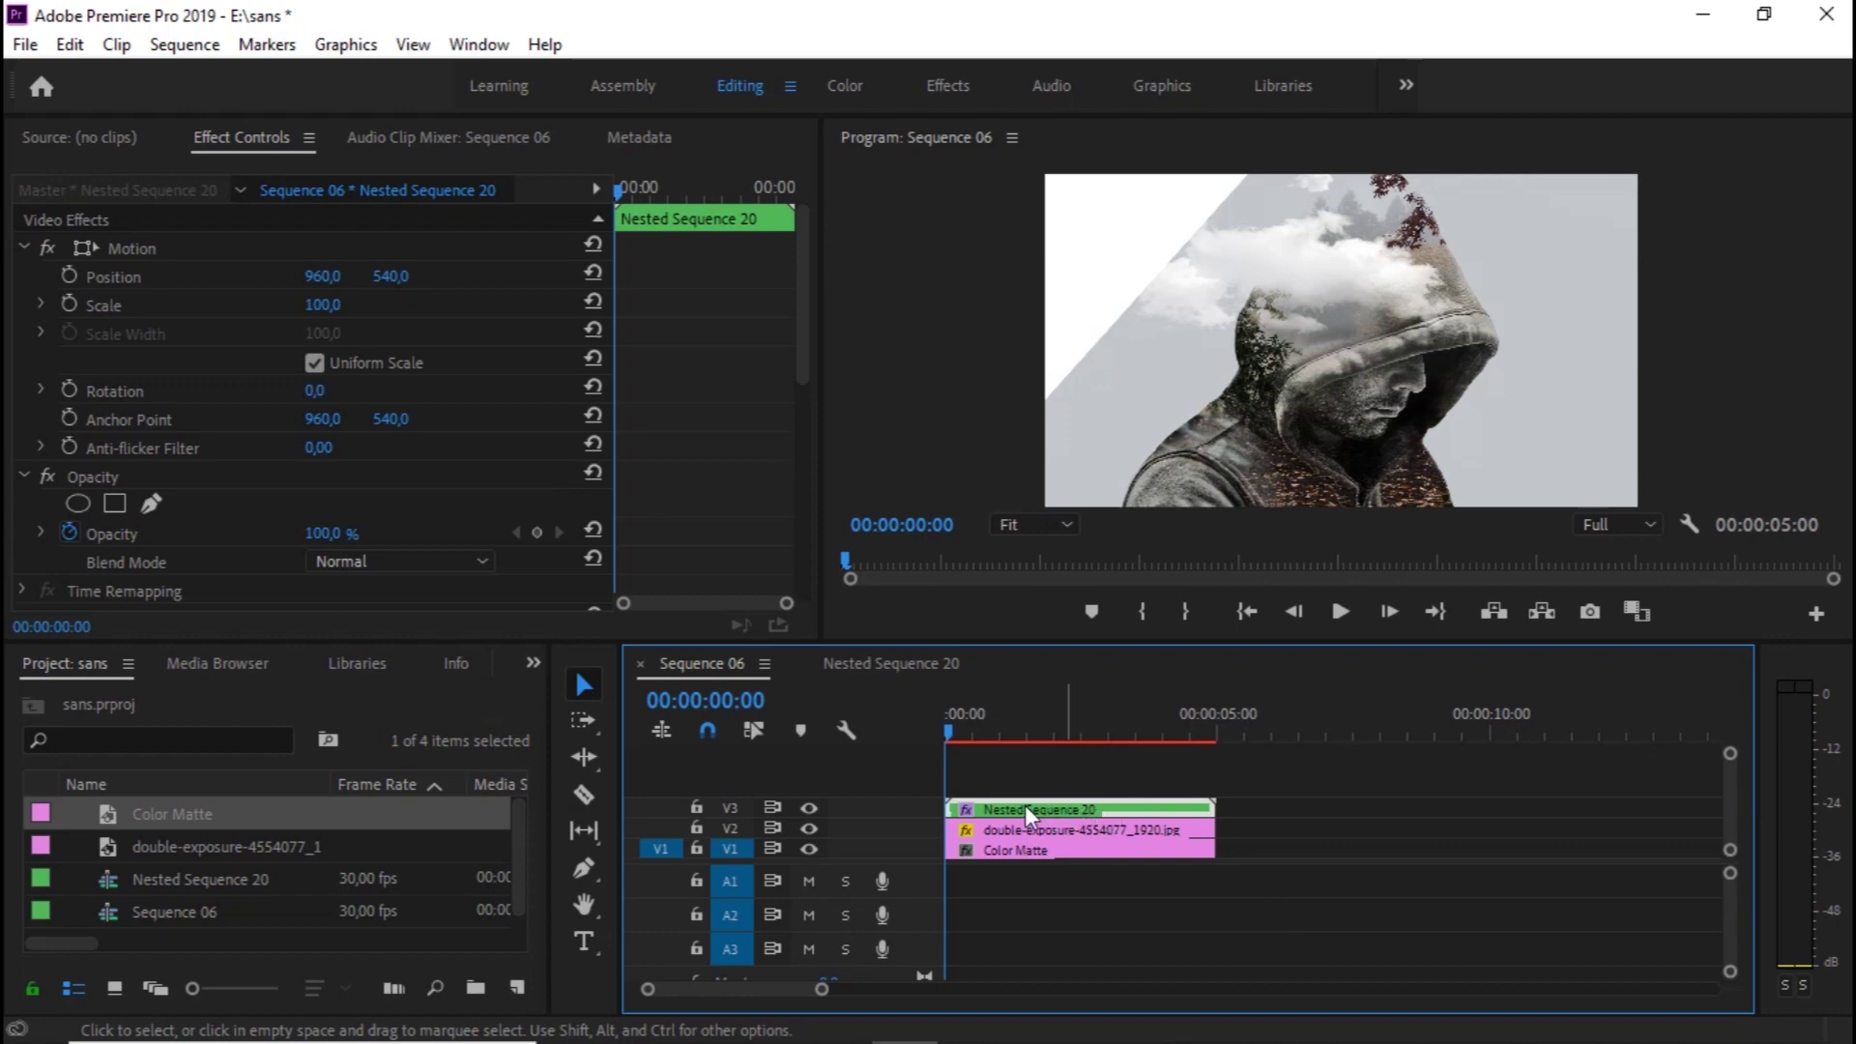
{"action": "left_click_drag", "start_coordinate": [1031, 803], "coordinate": [1064, 781]}
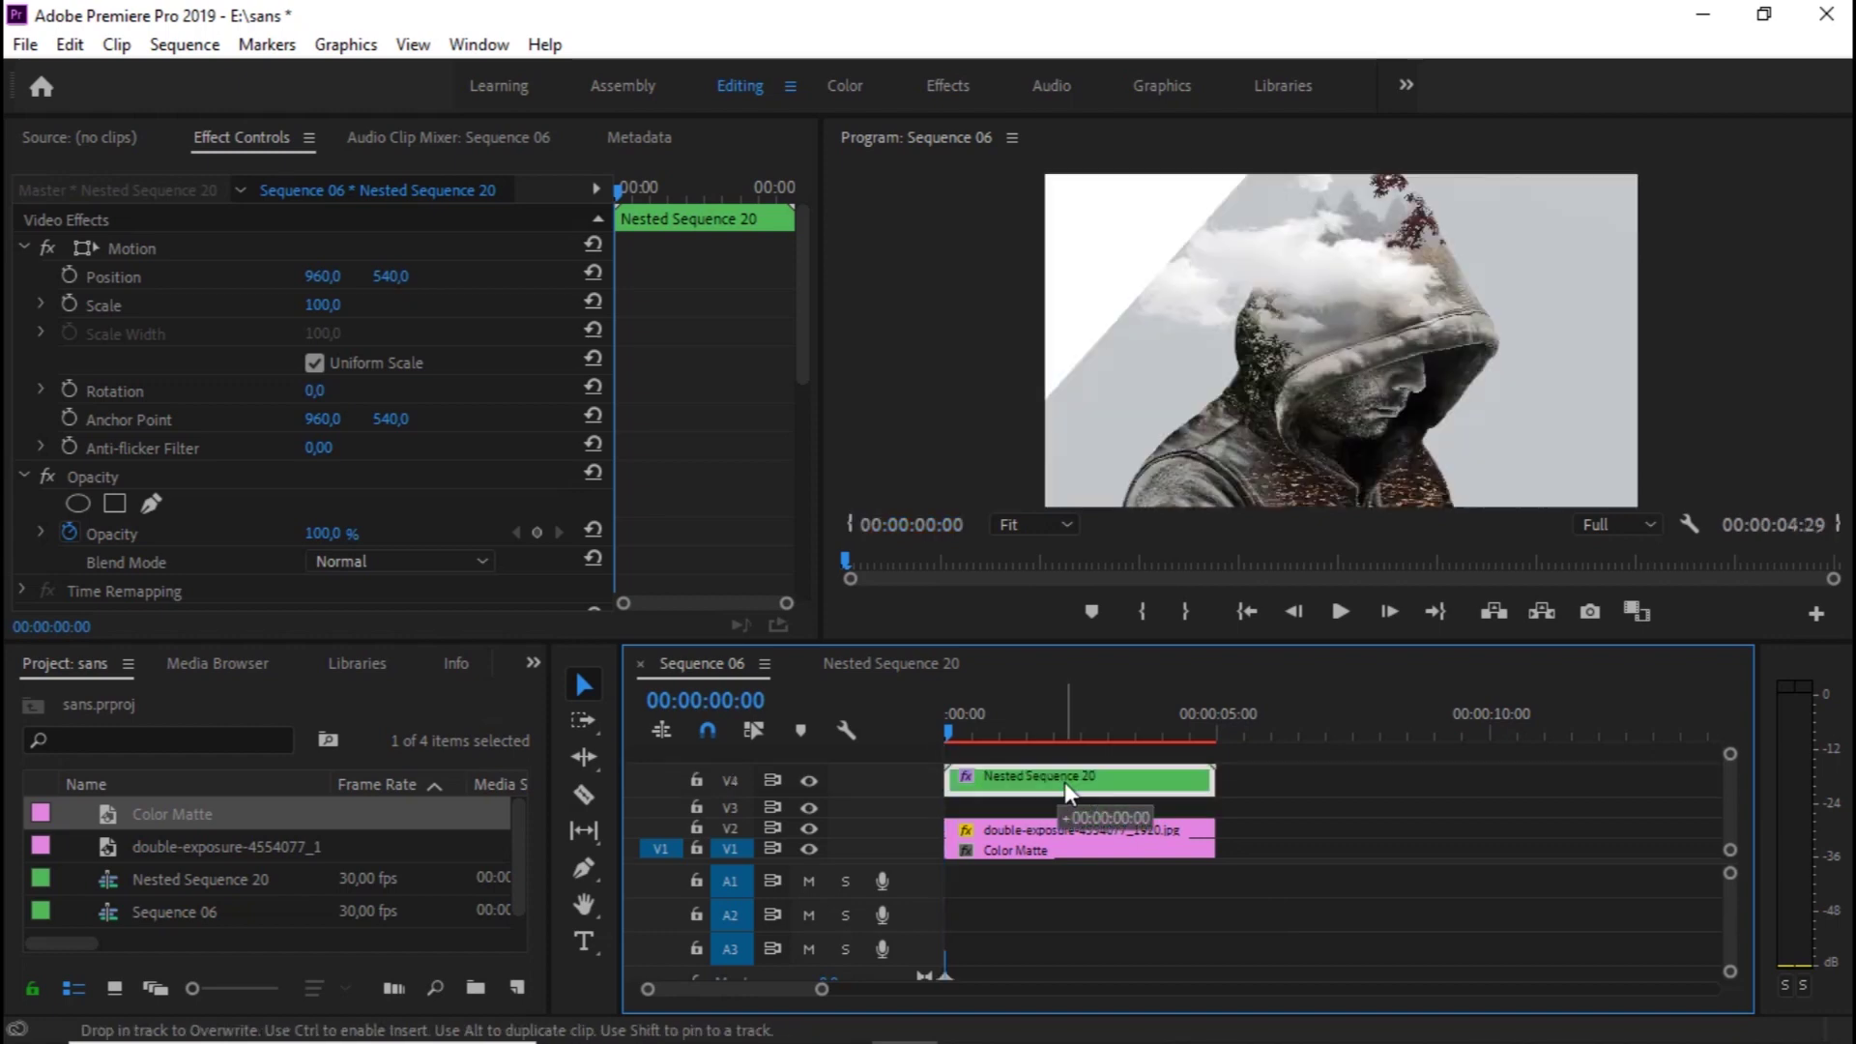
{"action": "left_click_drag", "start_coordinate": [1728, 752], "coordinate": [1727, 763]}
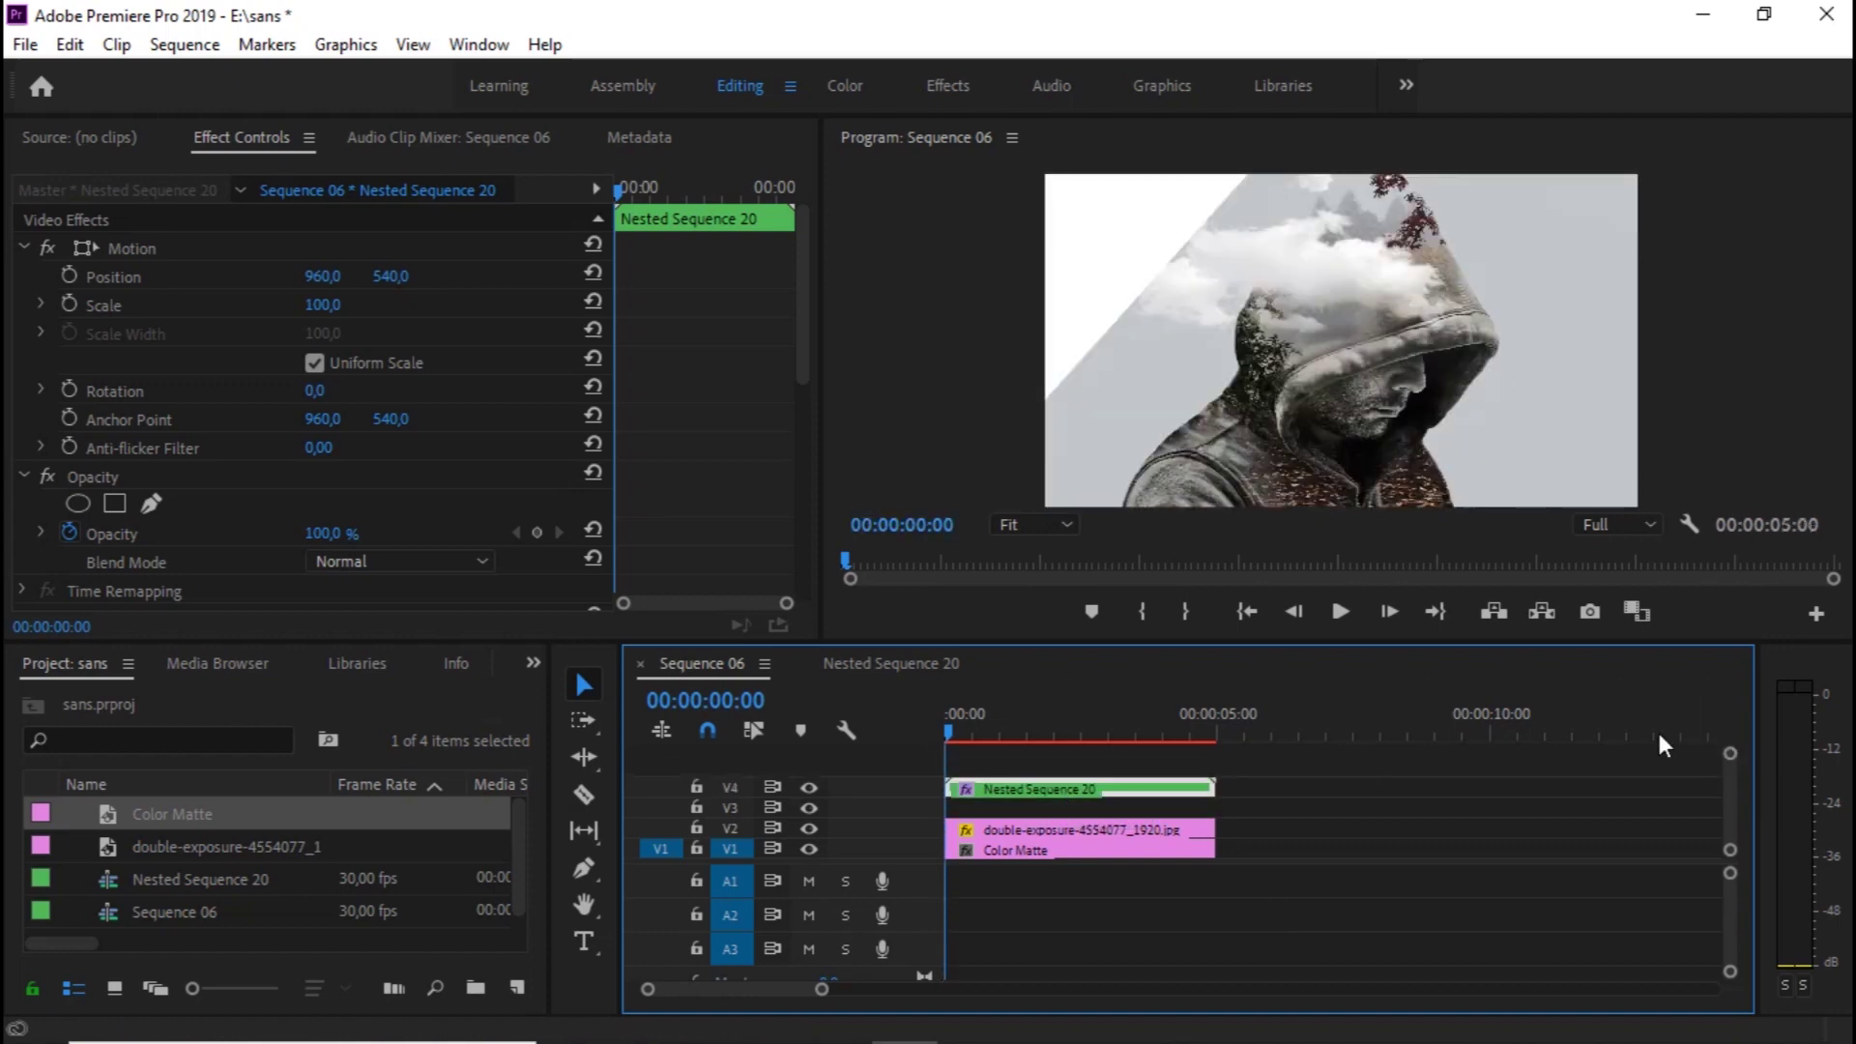
{"action": "left_click_drag", "start_coordinate": [1106, 785], "coordinate": [1105, 769]}
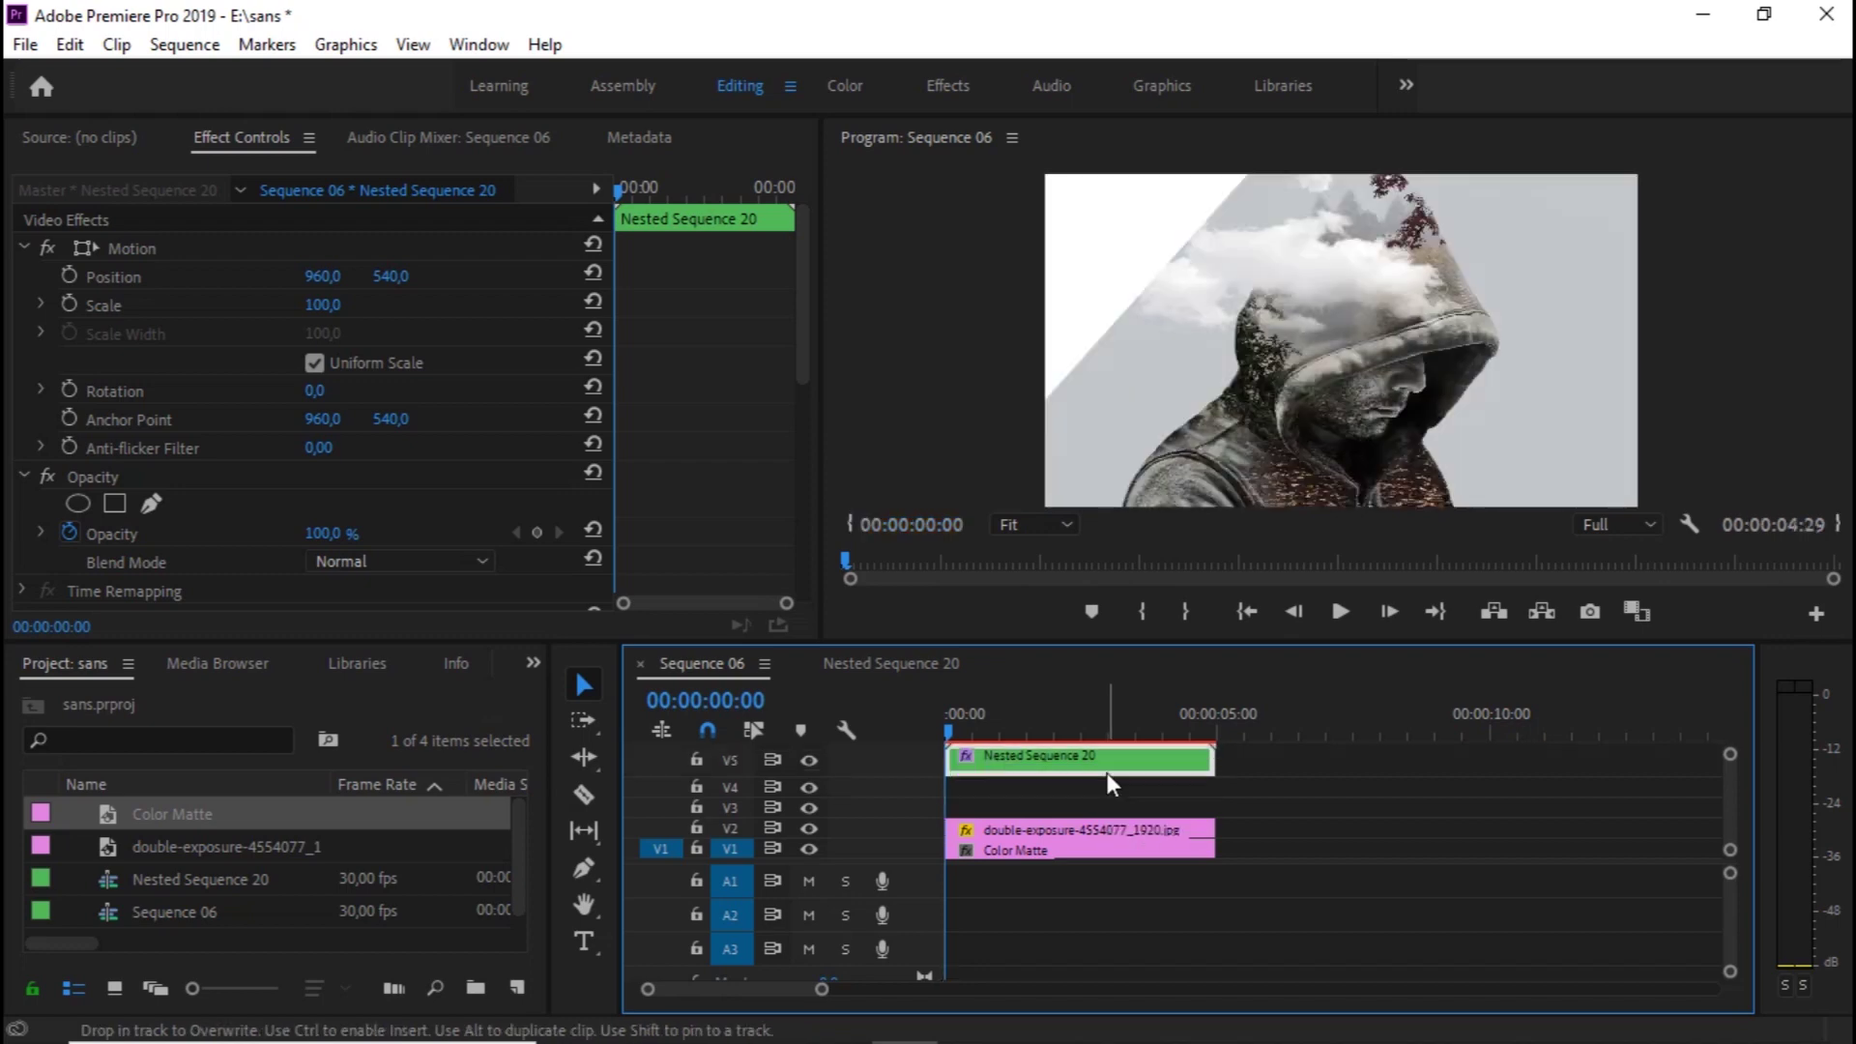
Create a new legacy title, Title 06, with the default settings
{"action": "left_click", "coordinate": [25, 44]}
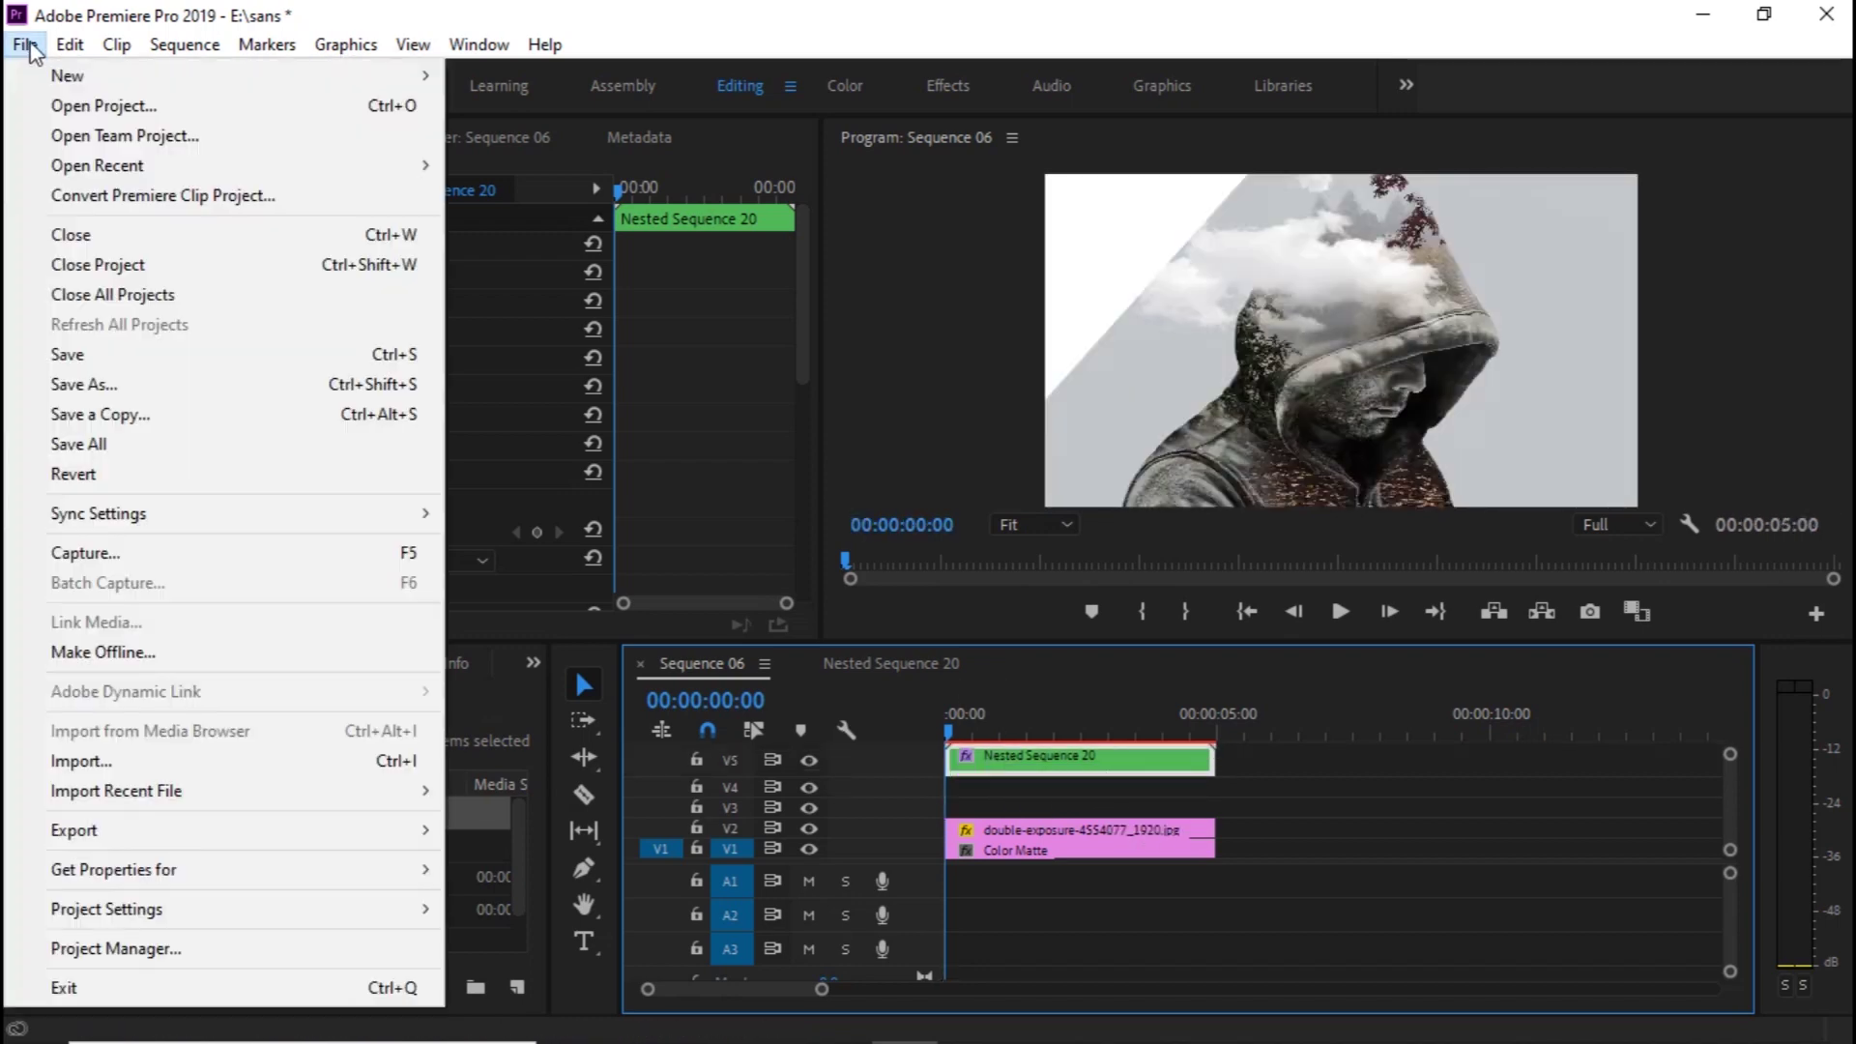
{"action": "mouse_move", "coordinate": [145, 75]}
{"action": "left_click", "coordinate": [532, 375]}
{"action": "key", "text": "Return"}
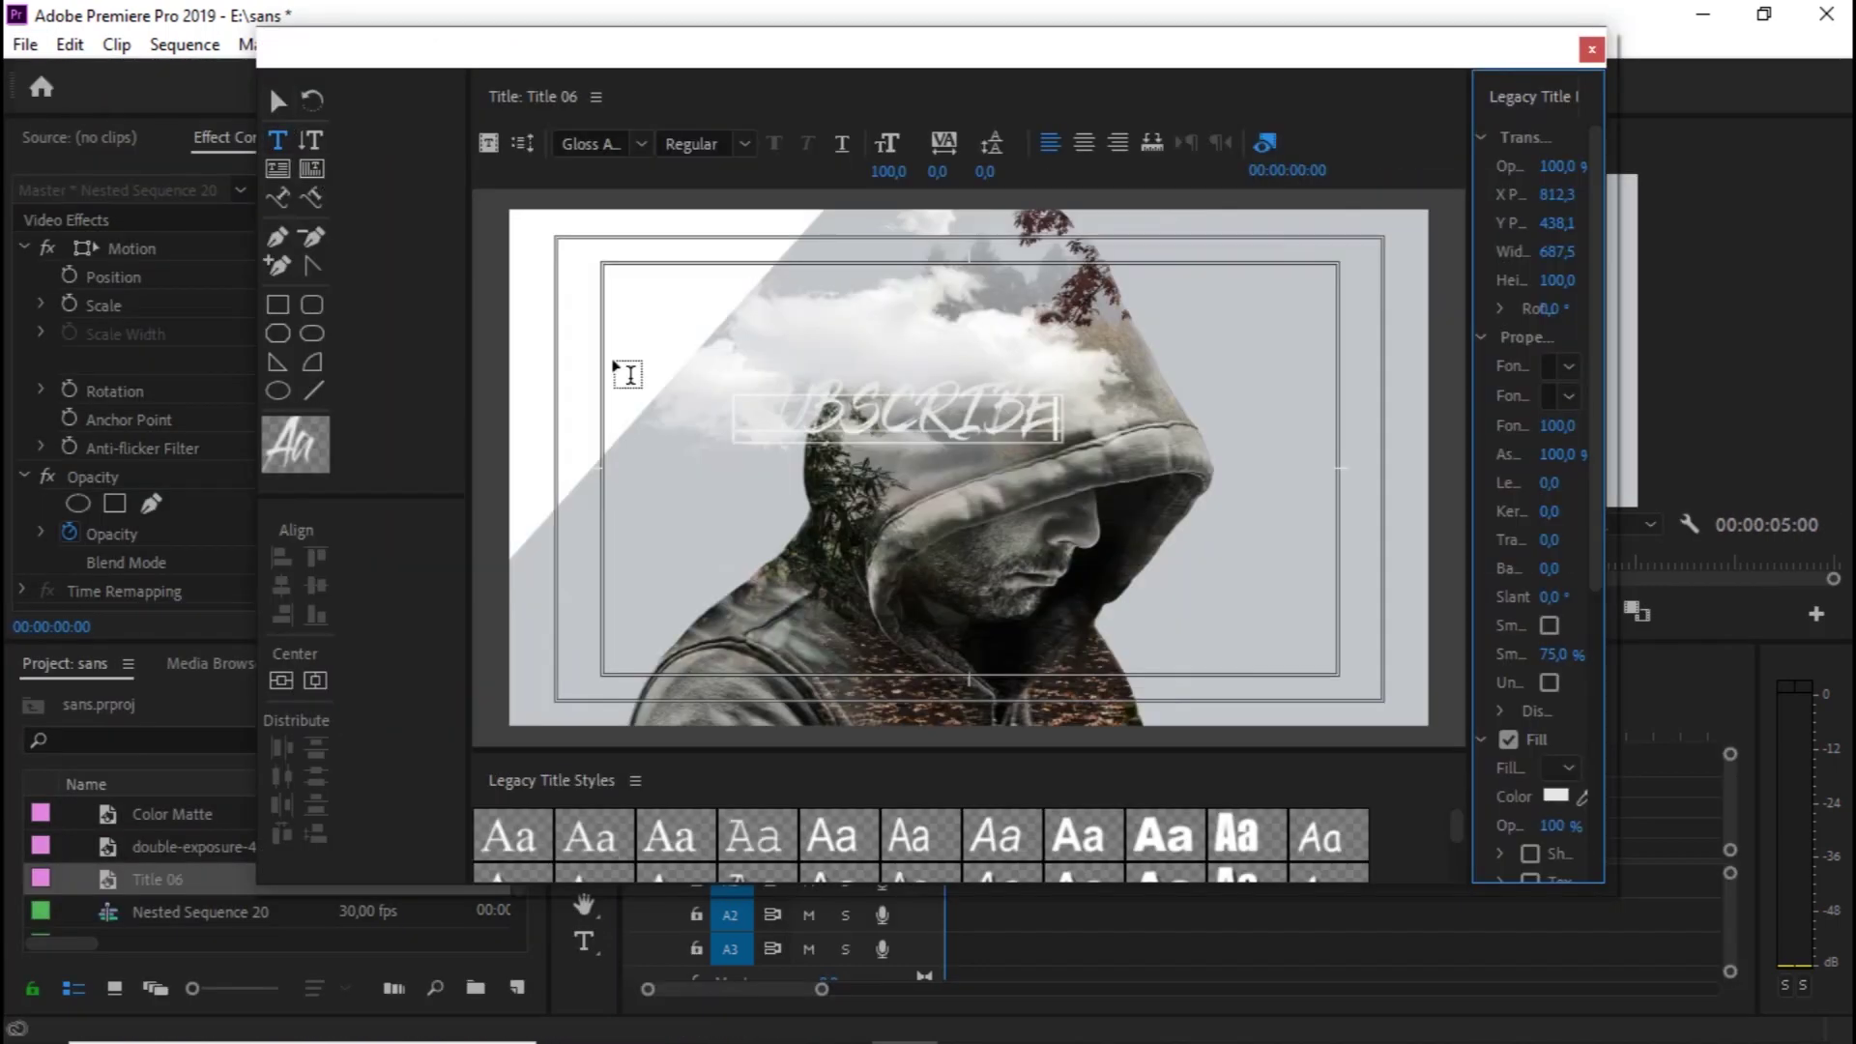
Enlarge the SUBSCRIBE text to size 151.2 and centre it vertically and horizontally
{"action": "left_click", "coordinate": [276, 101]}
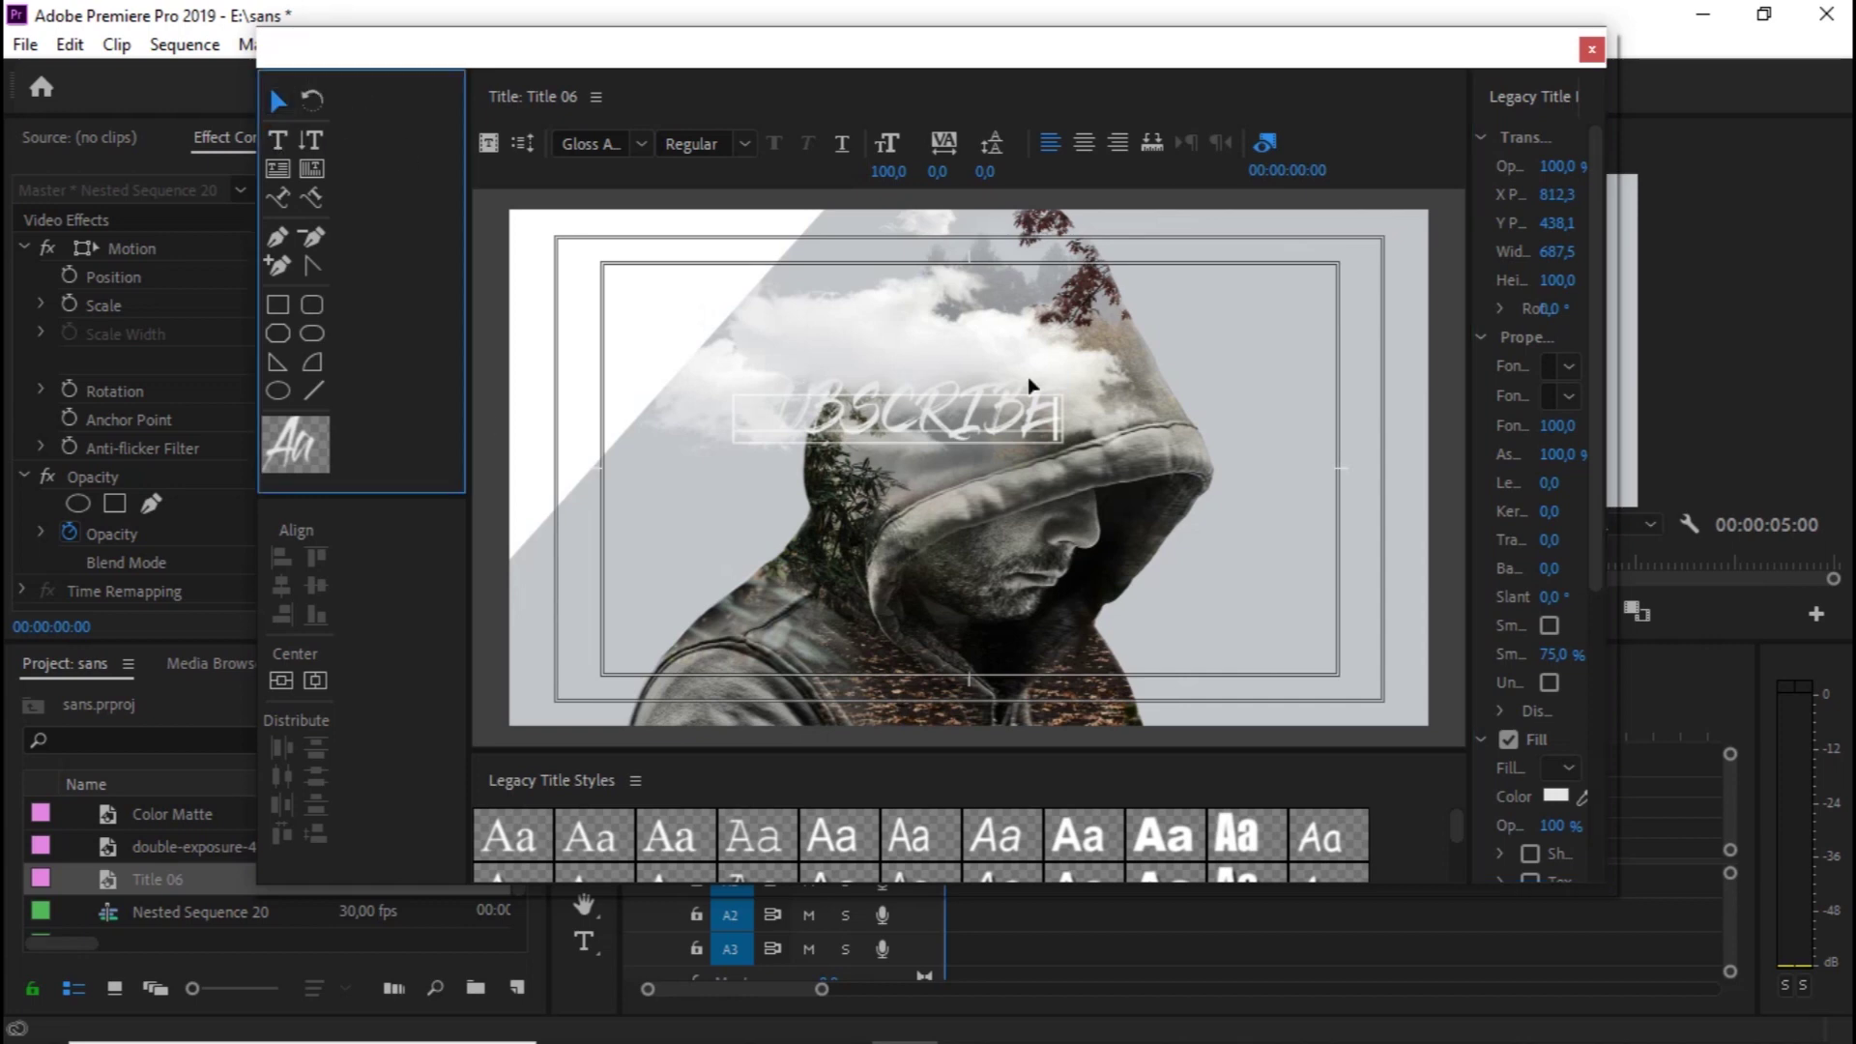
{"action": "left_click", "coordinate": [1046, 426]}
{"action": "left_click_drag", "start_coordinate": [1109, 466], "coordinate": [1176, 472]}
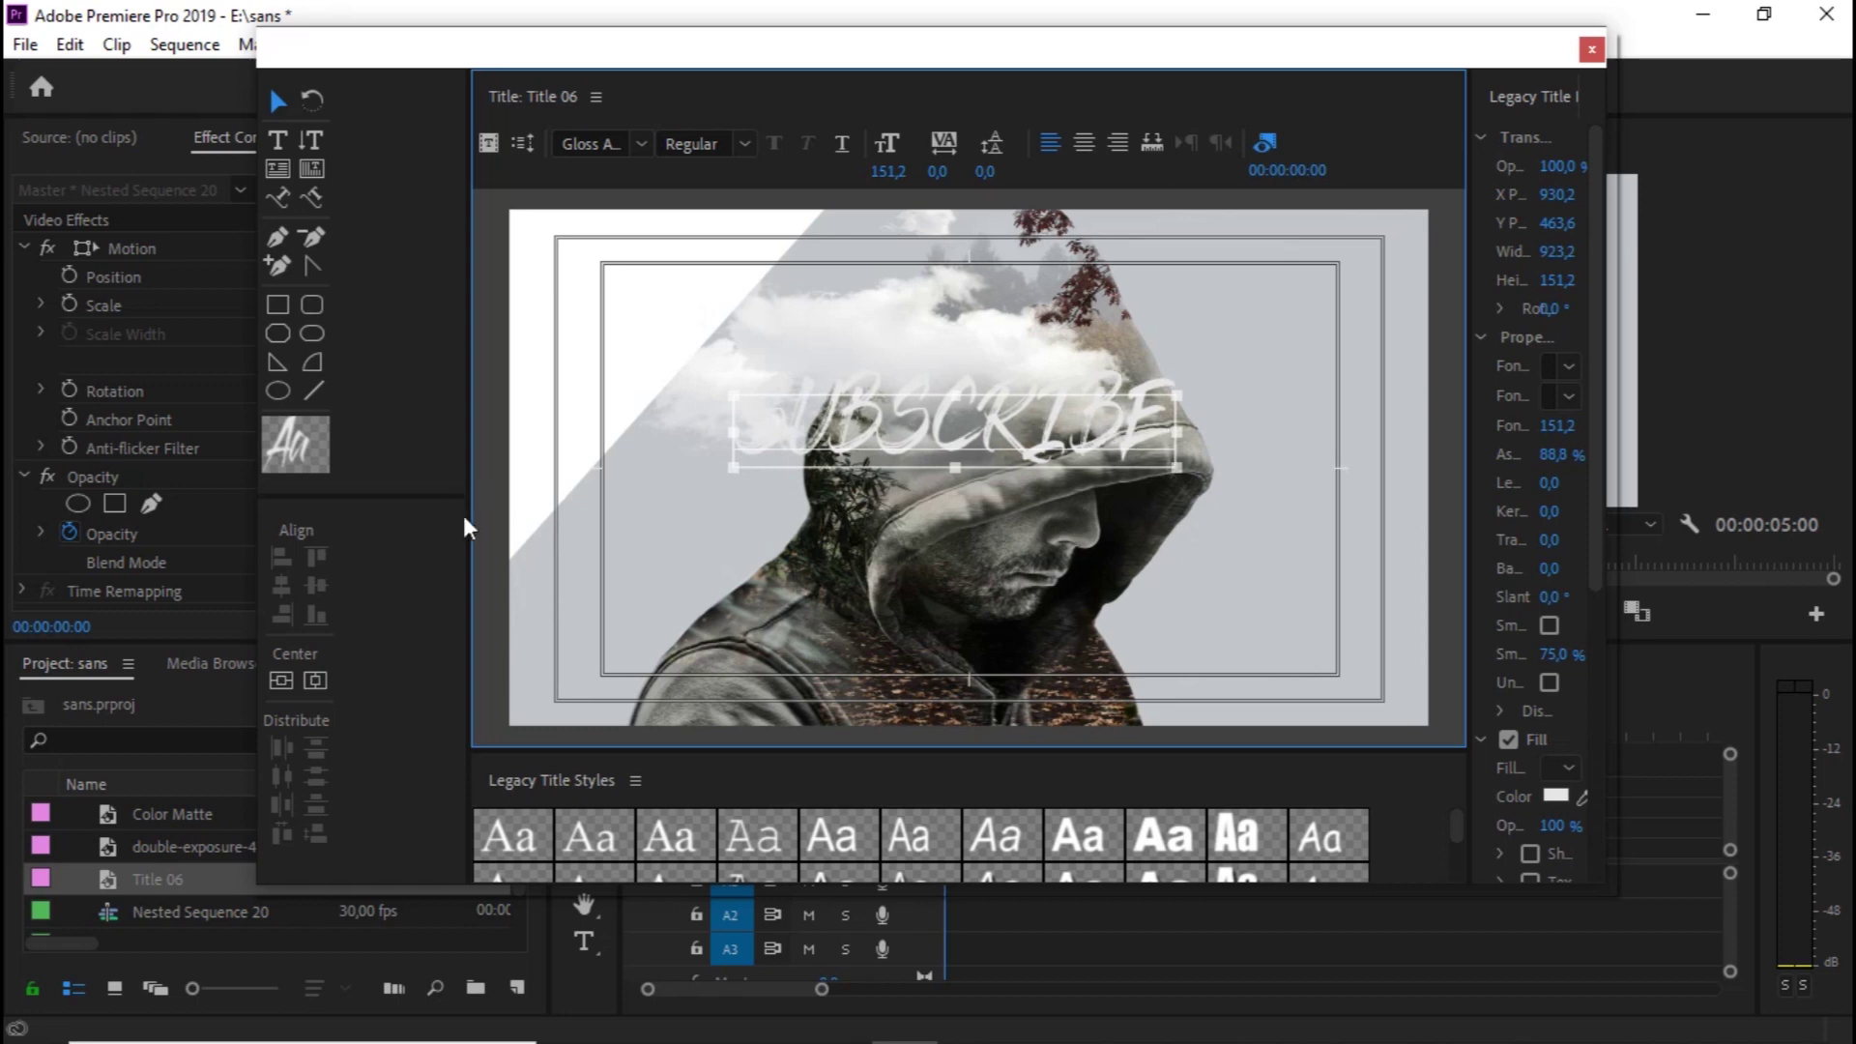
{"action": "left_click", "coordinate": [312, 679]}
{"action": "left_click", "coordinate": [282, 680]}
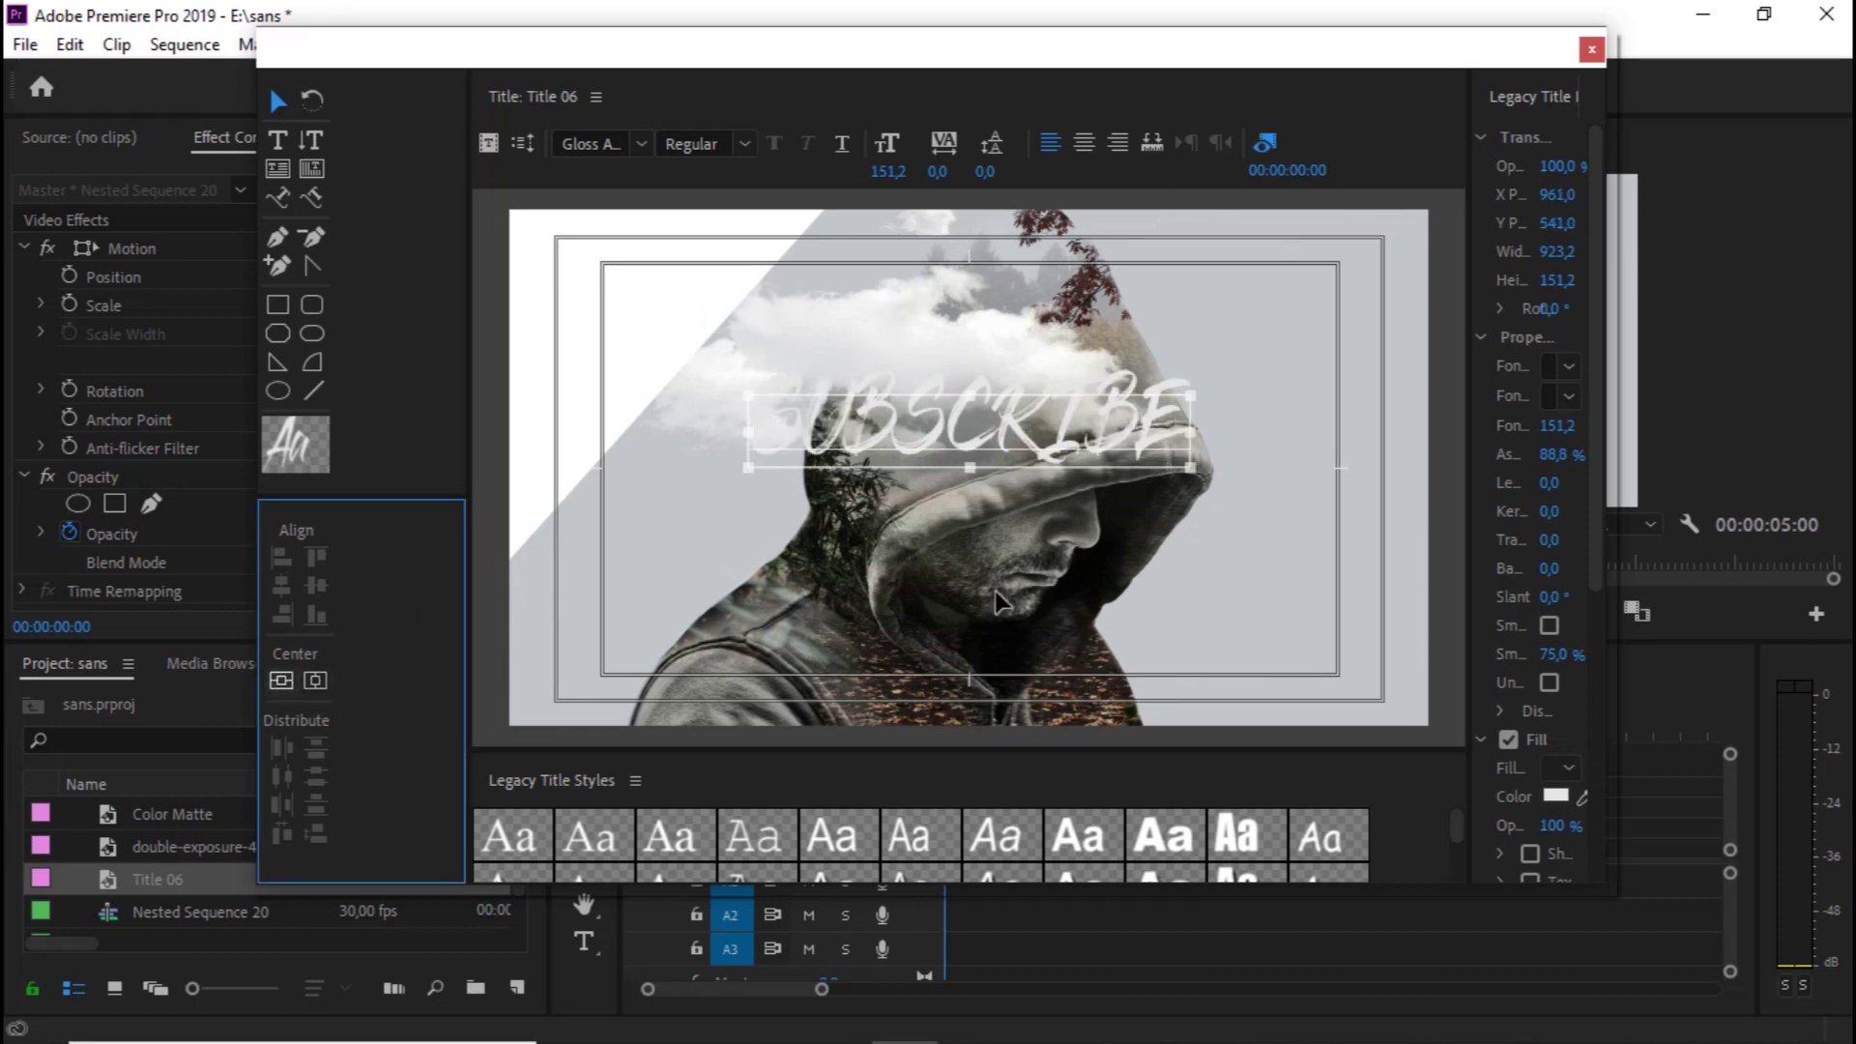
Set the SUBSCRIBE text's fill colour to bright yellow FCFF00
{"action": "left_click", "coordinate": [1557, 796]}
{"action": "left_click_drag", "start_coordinate": [1026, 408], "coordinate": [1026, 462]}
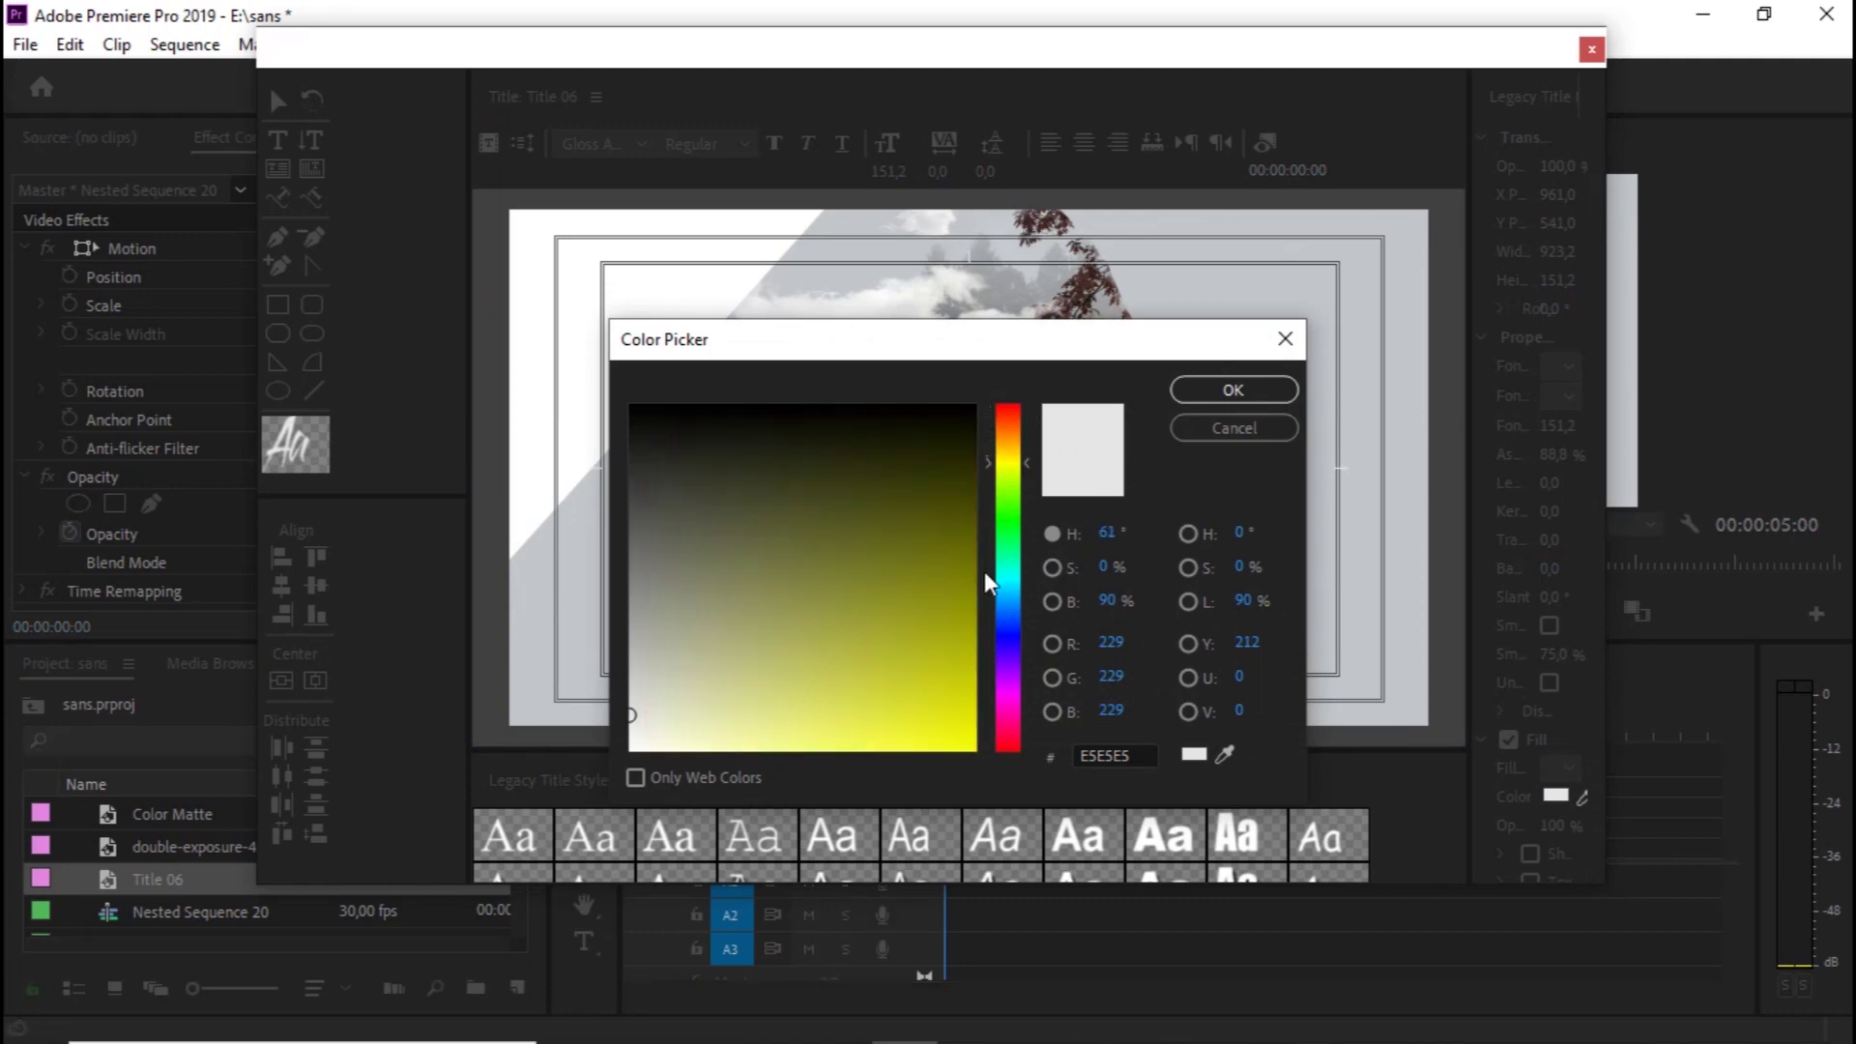
{"action": "left_click_drag", "start_coordinate": [915, 715], "coordinate": [973, 750]}
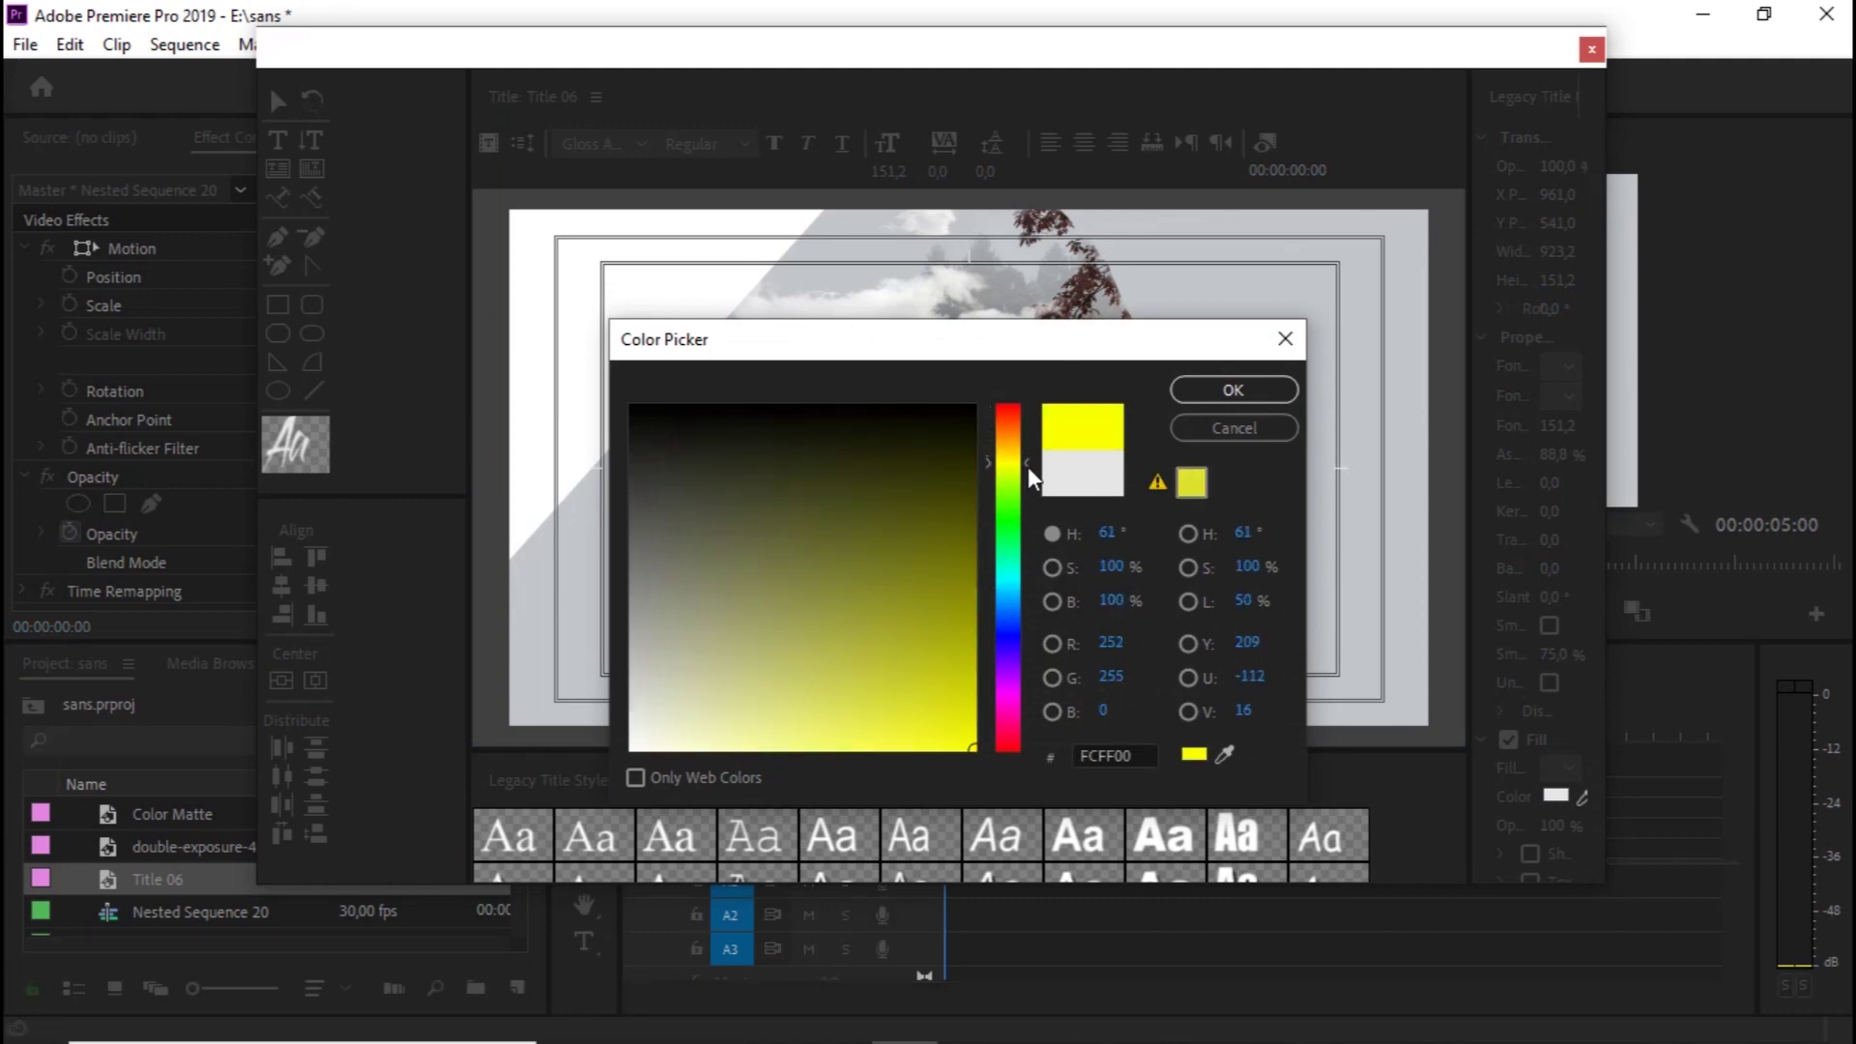
{"action": "left_click", "coordinate": [1233, 390]}
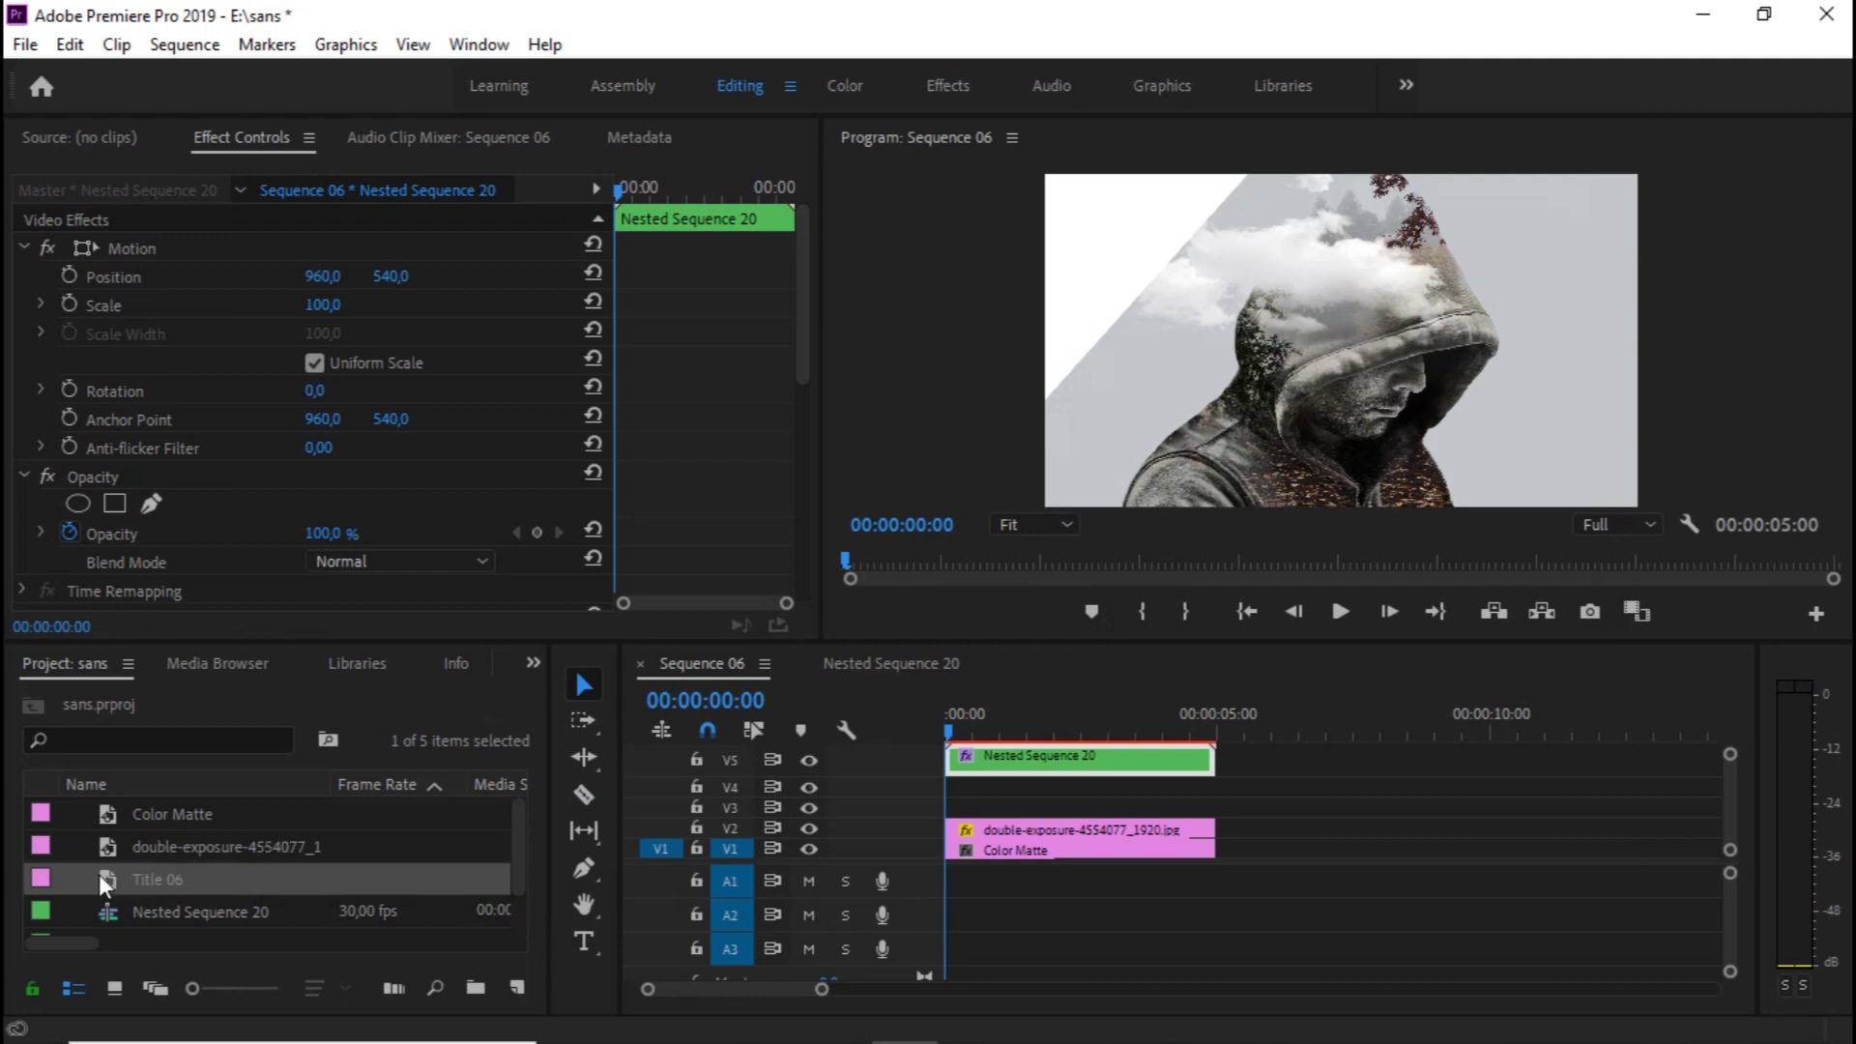
Place Title 06 on track V4 and preview the SUBSCRIBE title
{"action": "mouse_move", "coordinate": [102, 878]}
{"action": "left_mouse_down"}
{"action": "mouse_move", "coordinate": [947, 790]}
{"action": "mouse_move", "coordinate": [1071, 746]}
{"action": "left_mouse_up"}
{"action": "left_click", "coordinate": [955, 733]}
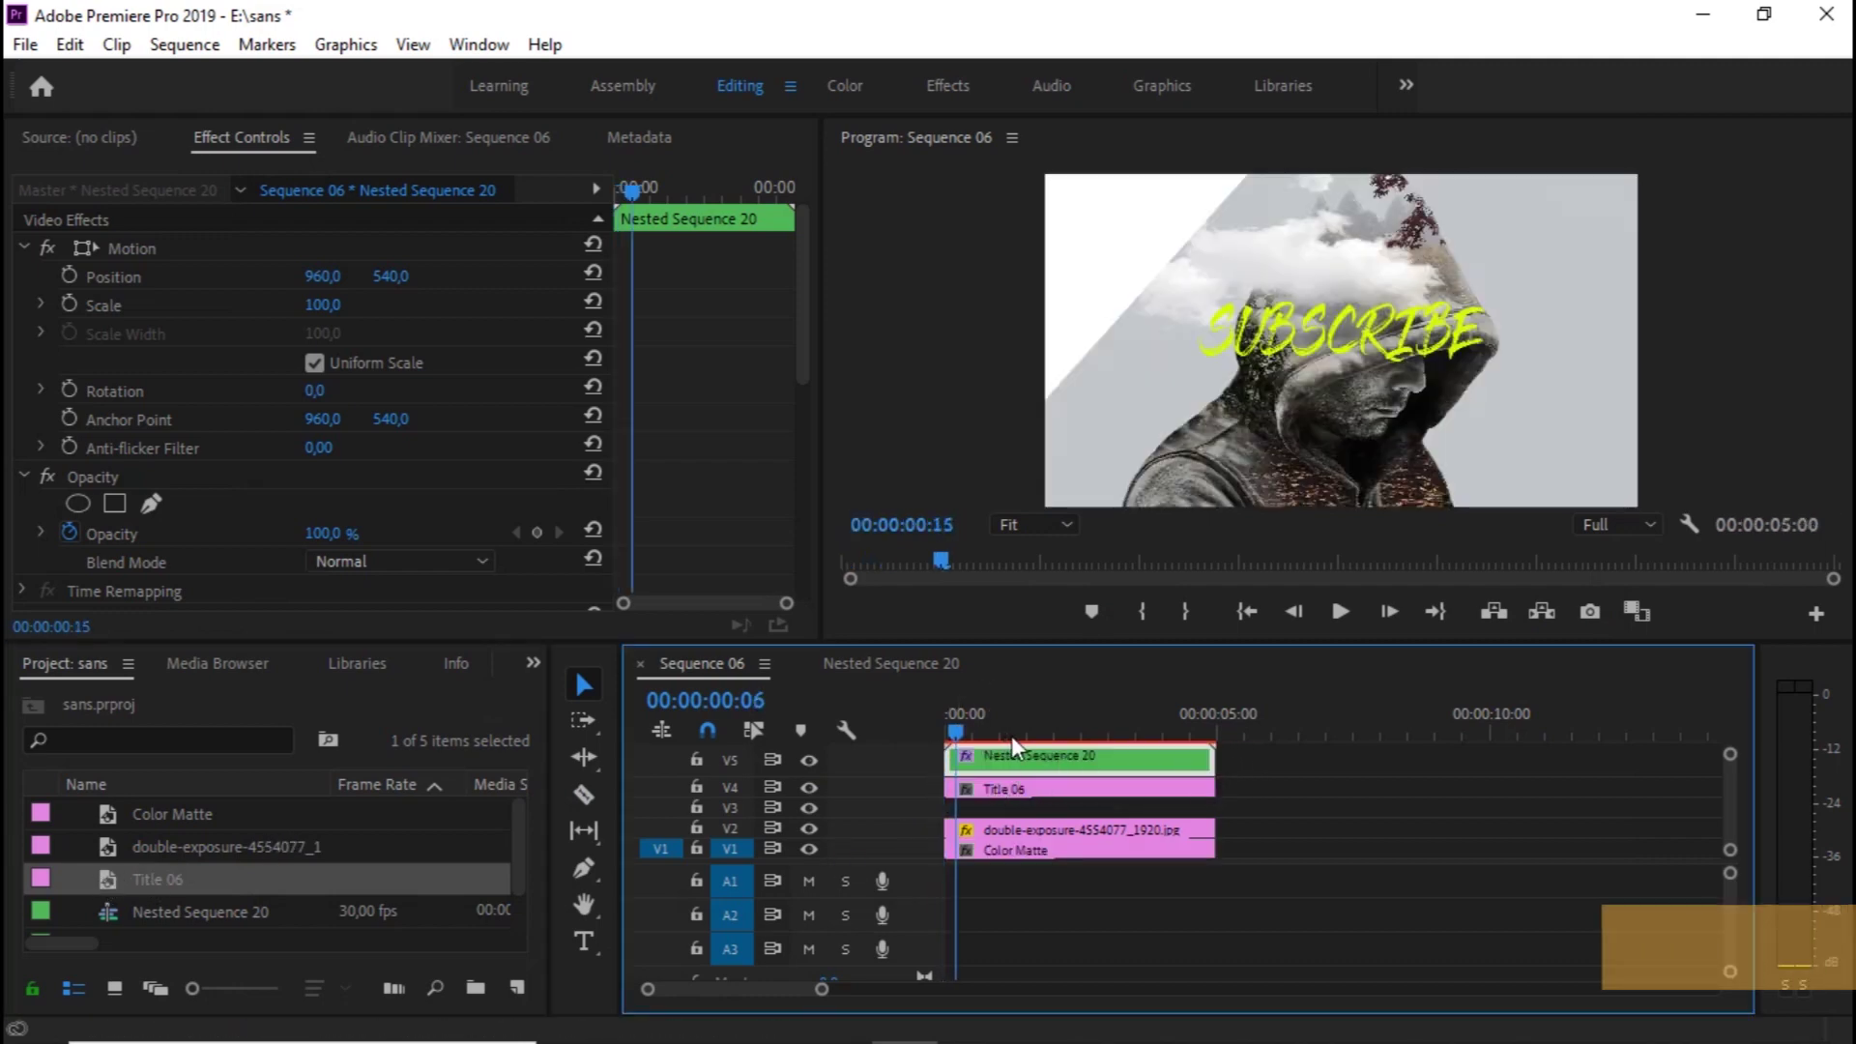
{"action": "left_click", "coordinate": [1077, 791]}
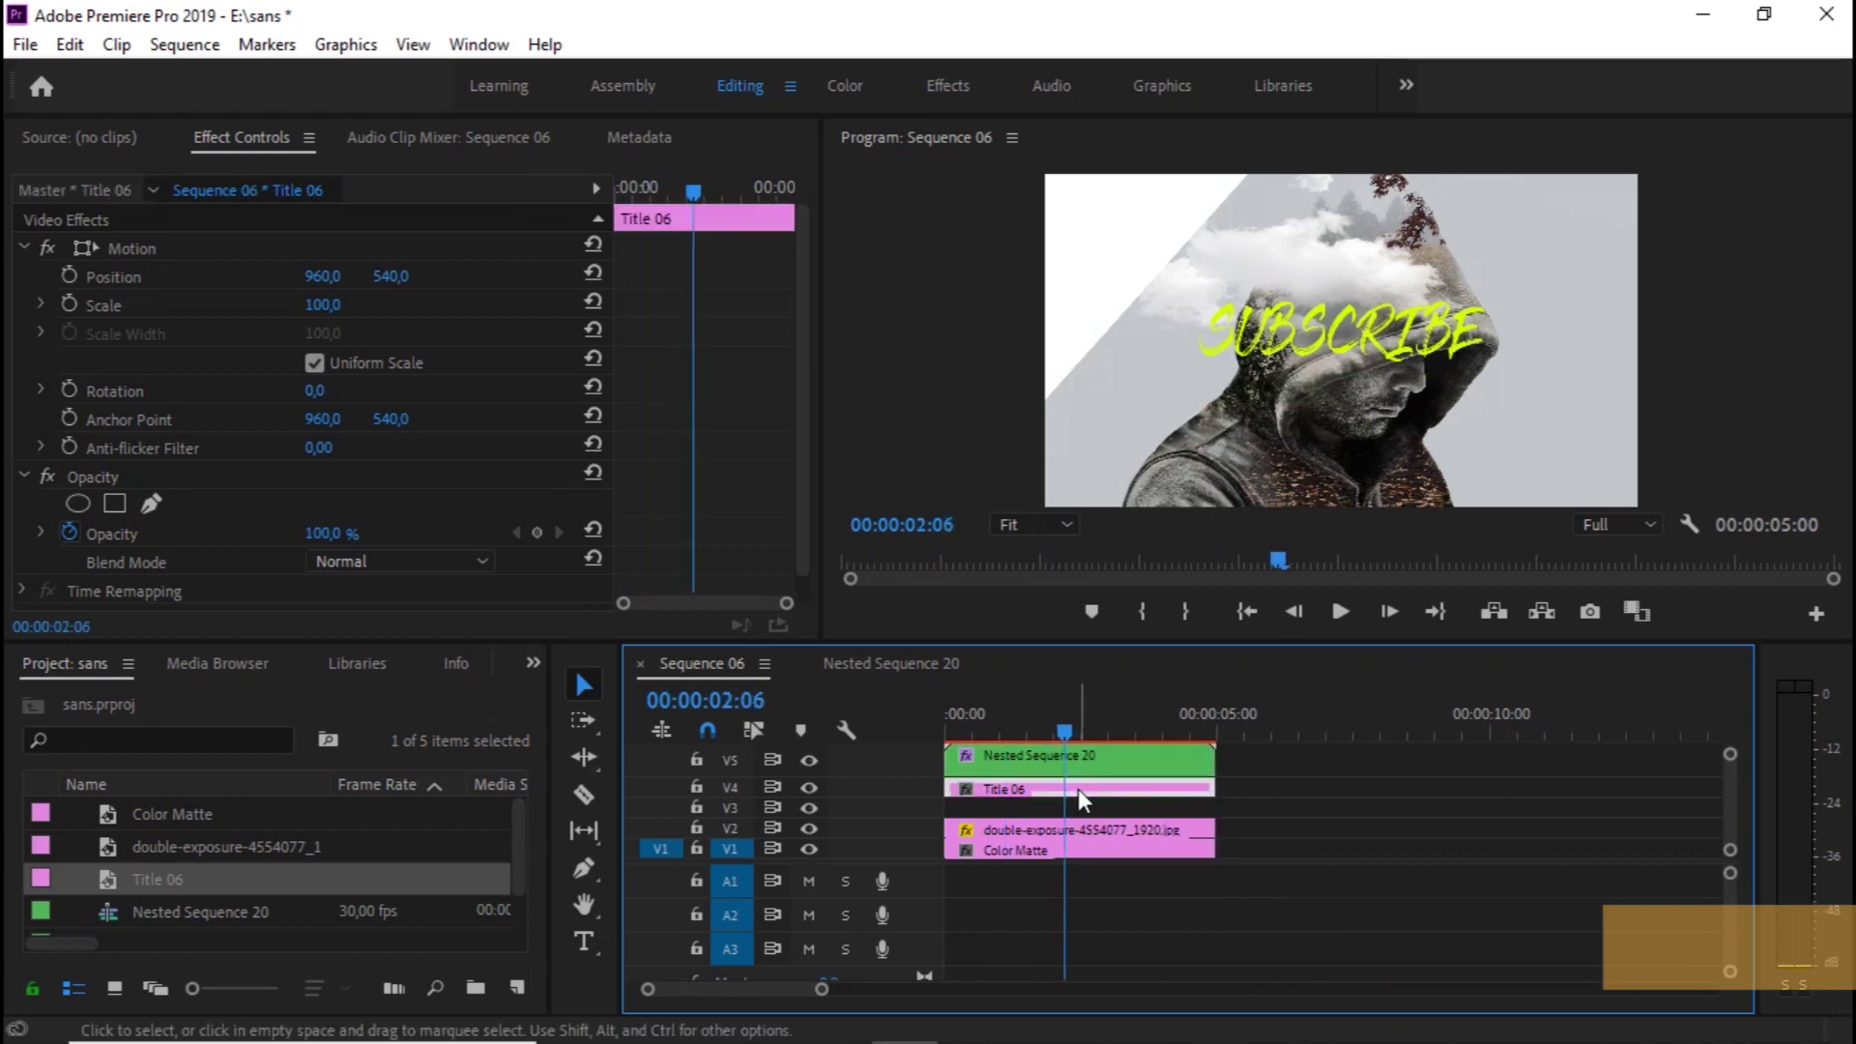
Create a black (000000) Color Matte and place it on V3 under the title
{"action": "left_click", "coordinate": [522, 971]}
{"action": "left_click", "coordinate": [583, 856]}
{"action": "key", "text": "Return"}
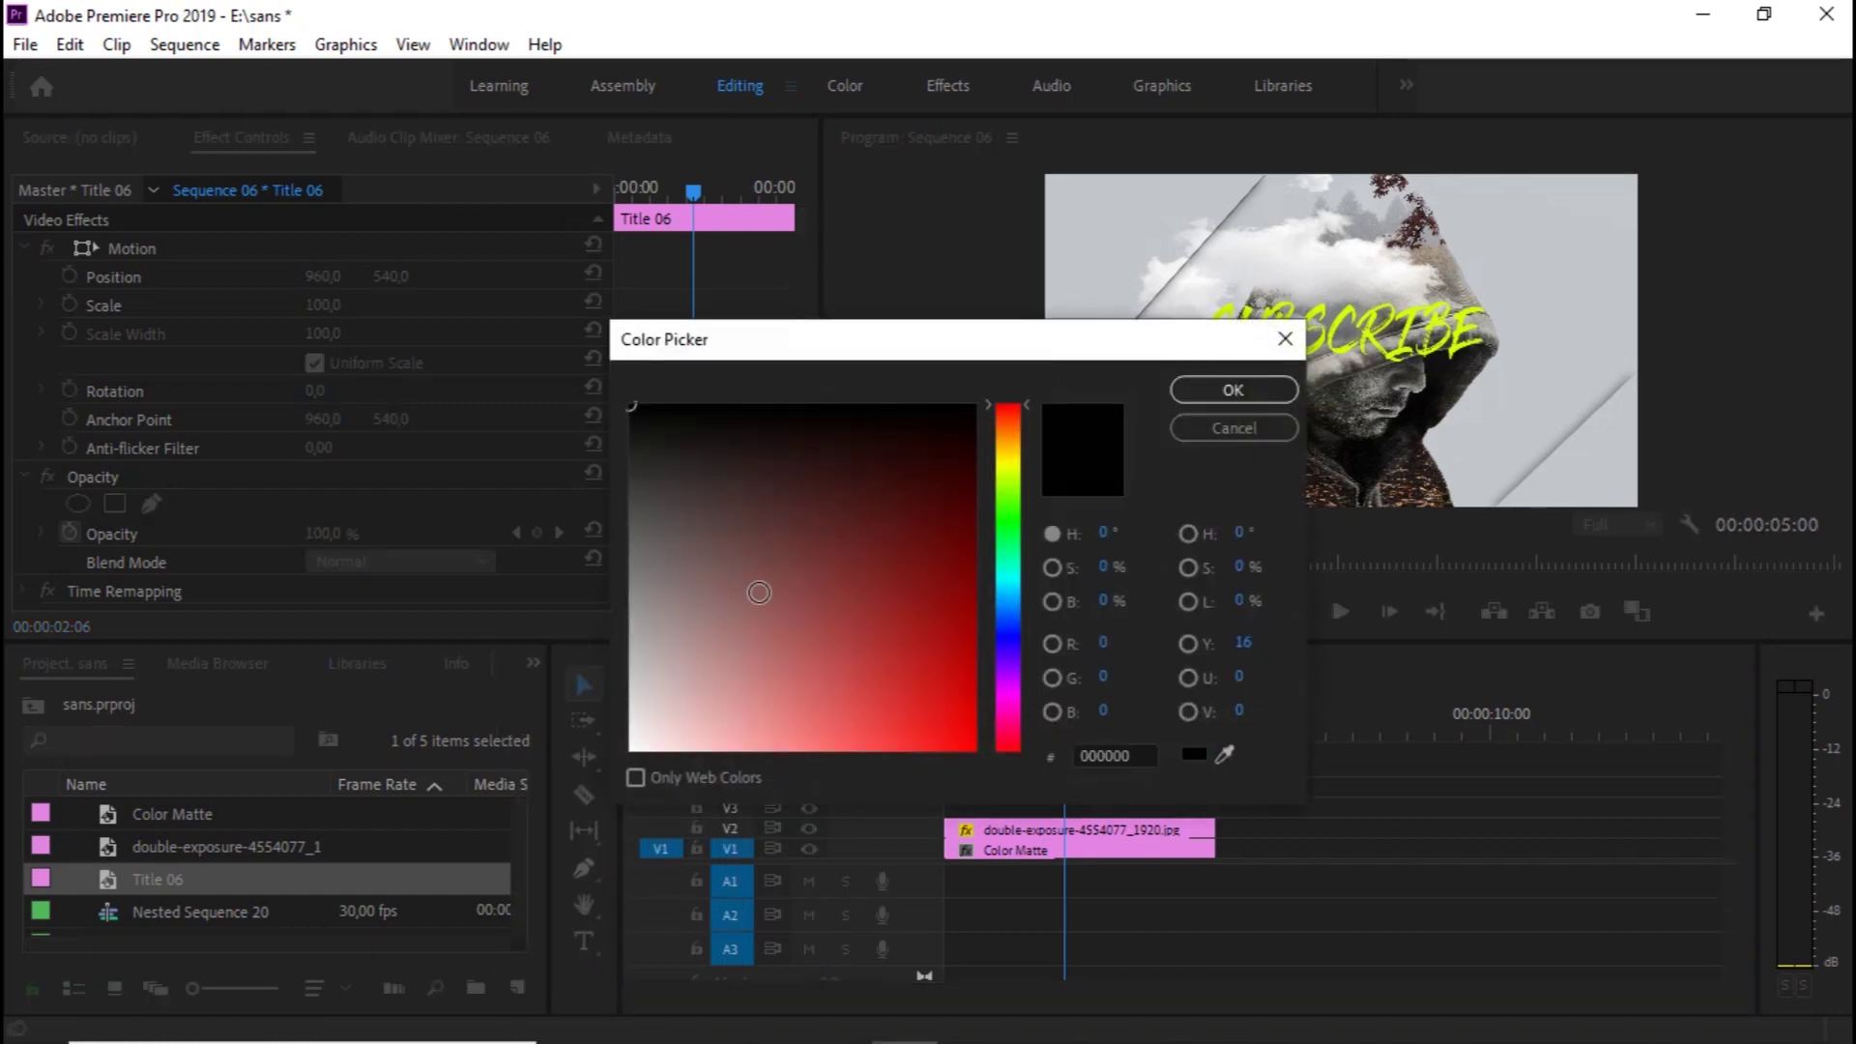
{"action": "left_click", "coordinate": [1233, 389]}
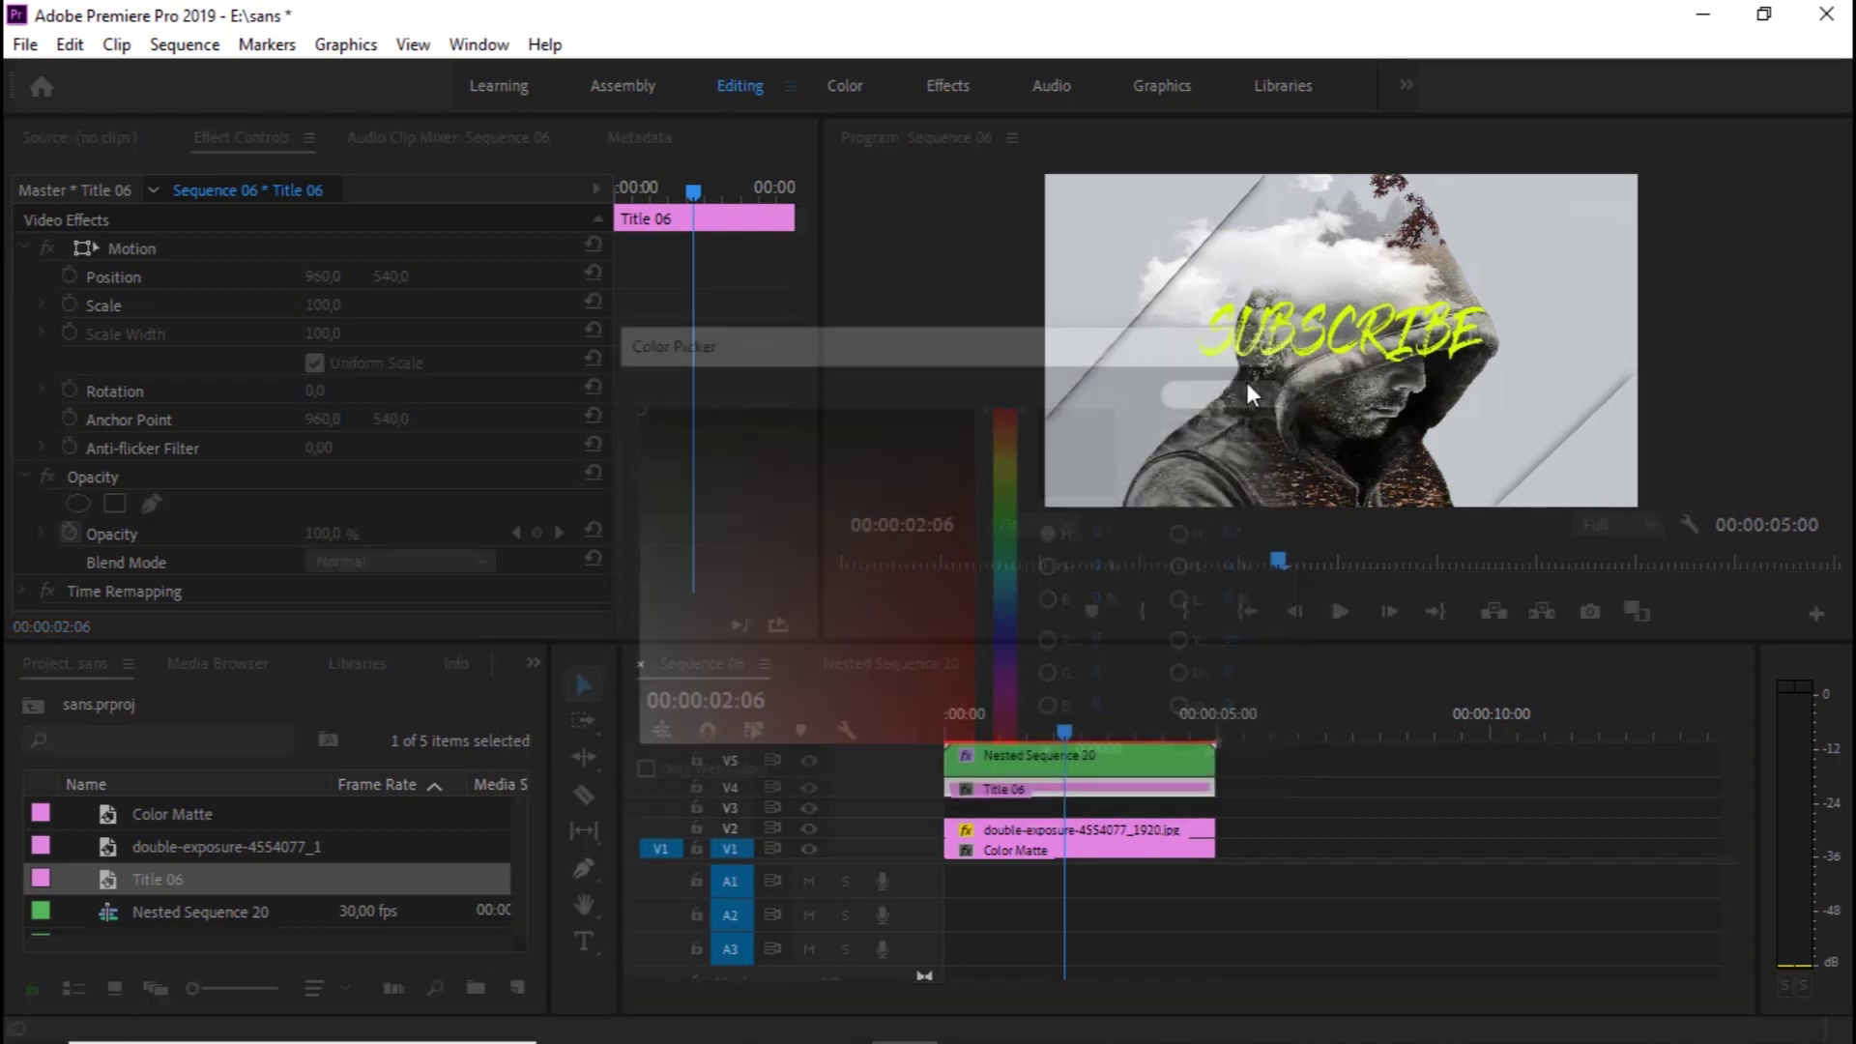
{"action": "left_click", "coordinate": [882, 576]}
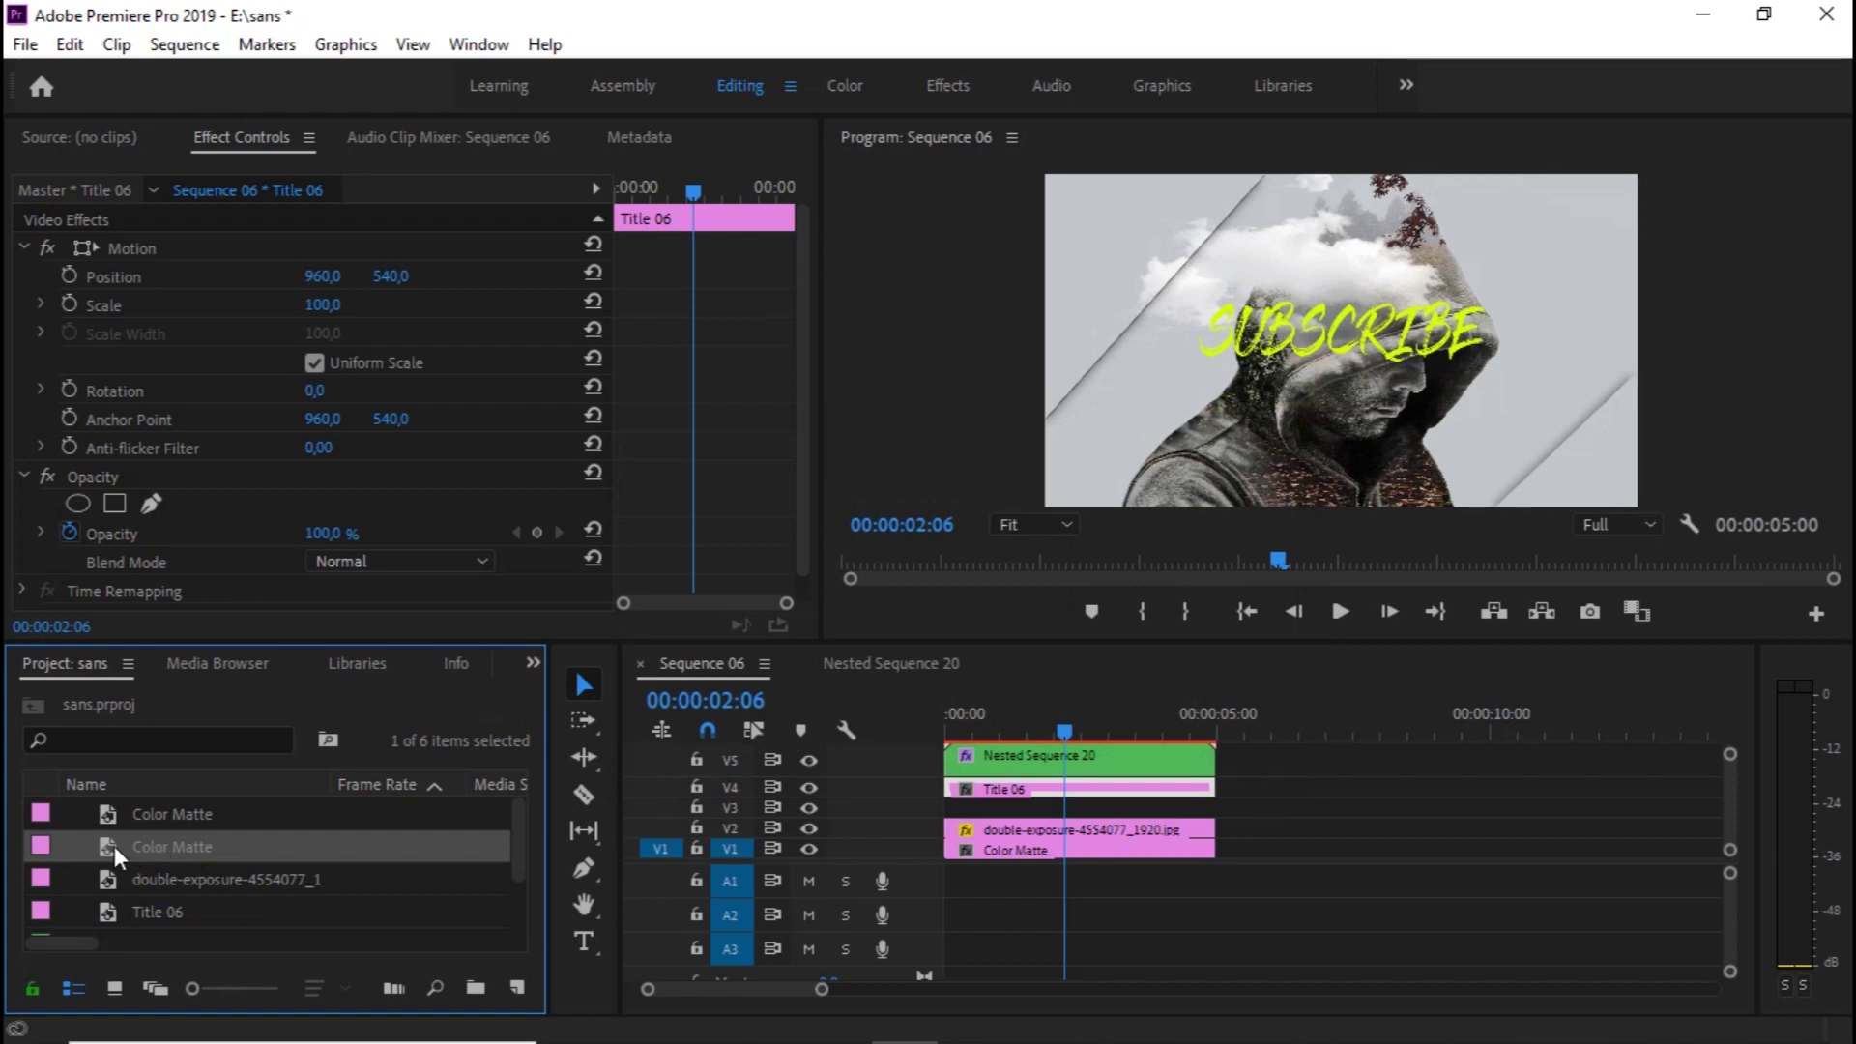
{"action": "mouse_move", "coordinate": [114, 845]}
{"action": "left_mouse_down"}
{"action": "mouse_move", "coordinate": [1134, 741]}
{"action": "mouse_move", "coordinate": [1003, 738]}
{"action": "left_mouse_up"}
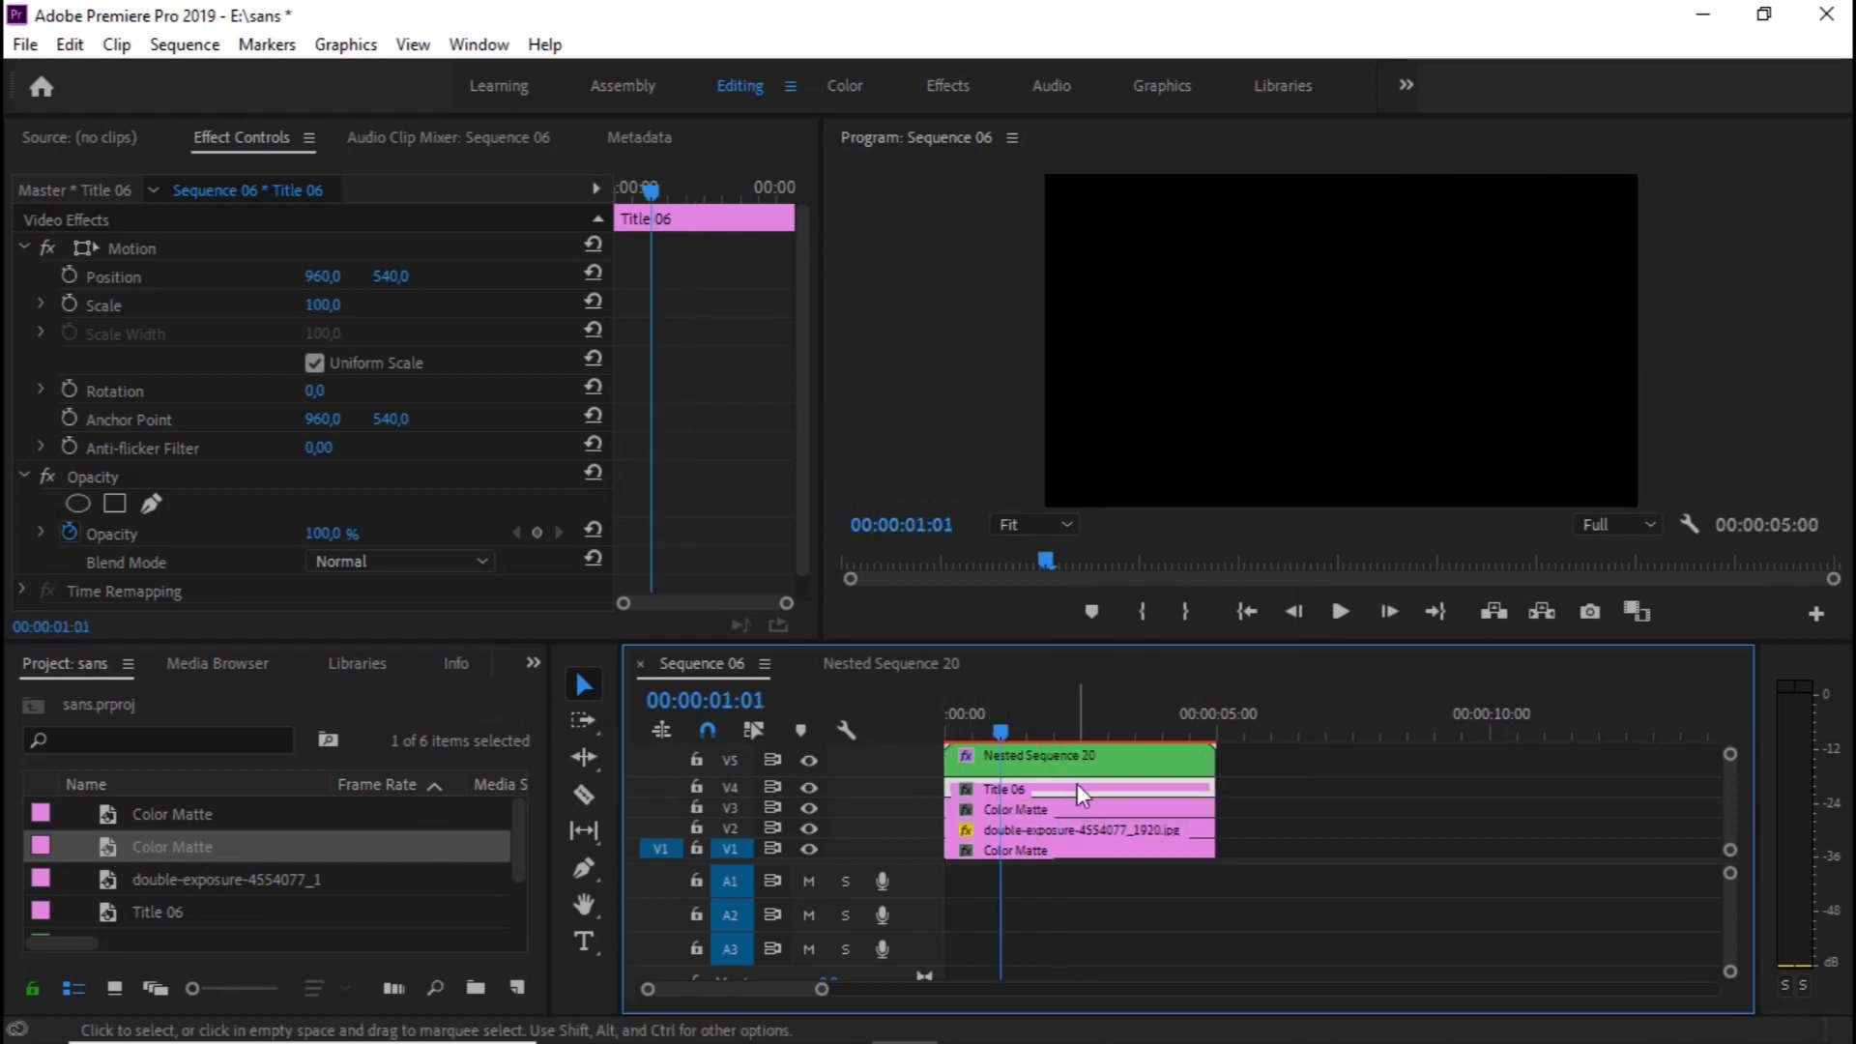
Add a rectangle Opacity mask to the black matte and fit it around SUBSCRIBE
{"action": "left_click", "coordinate": [1058, 804]}
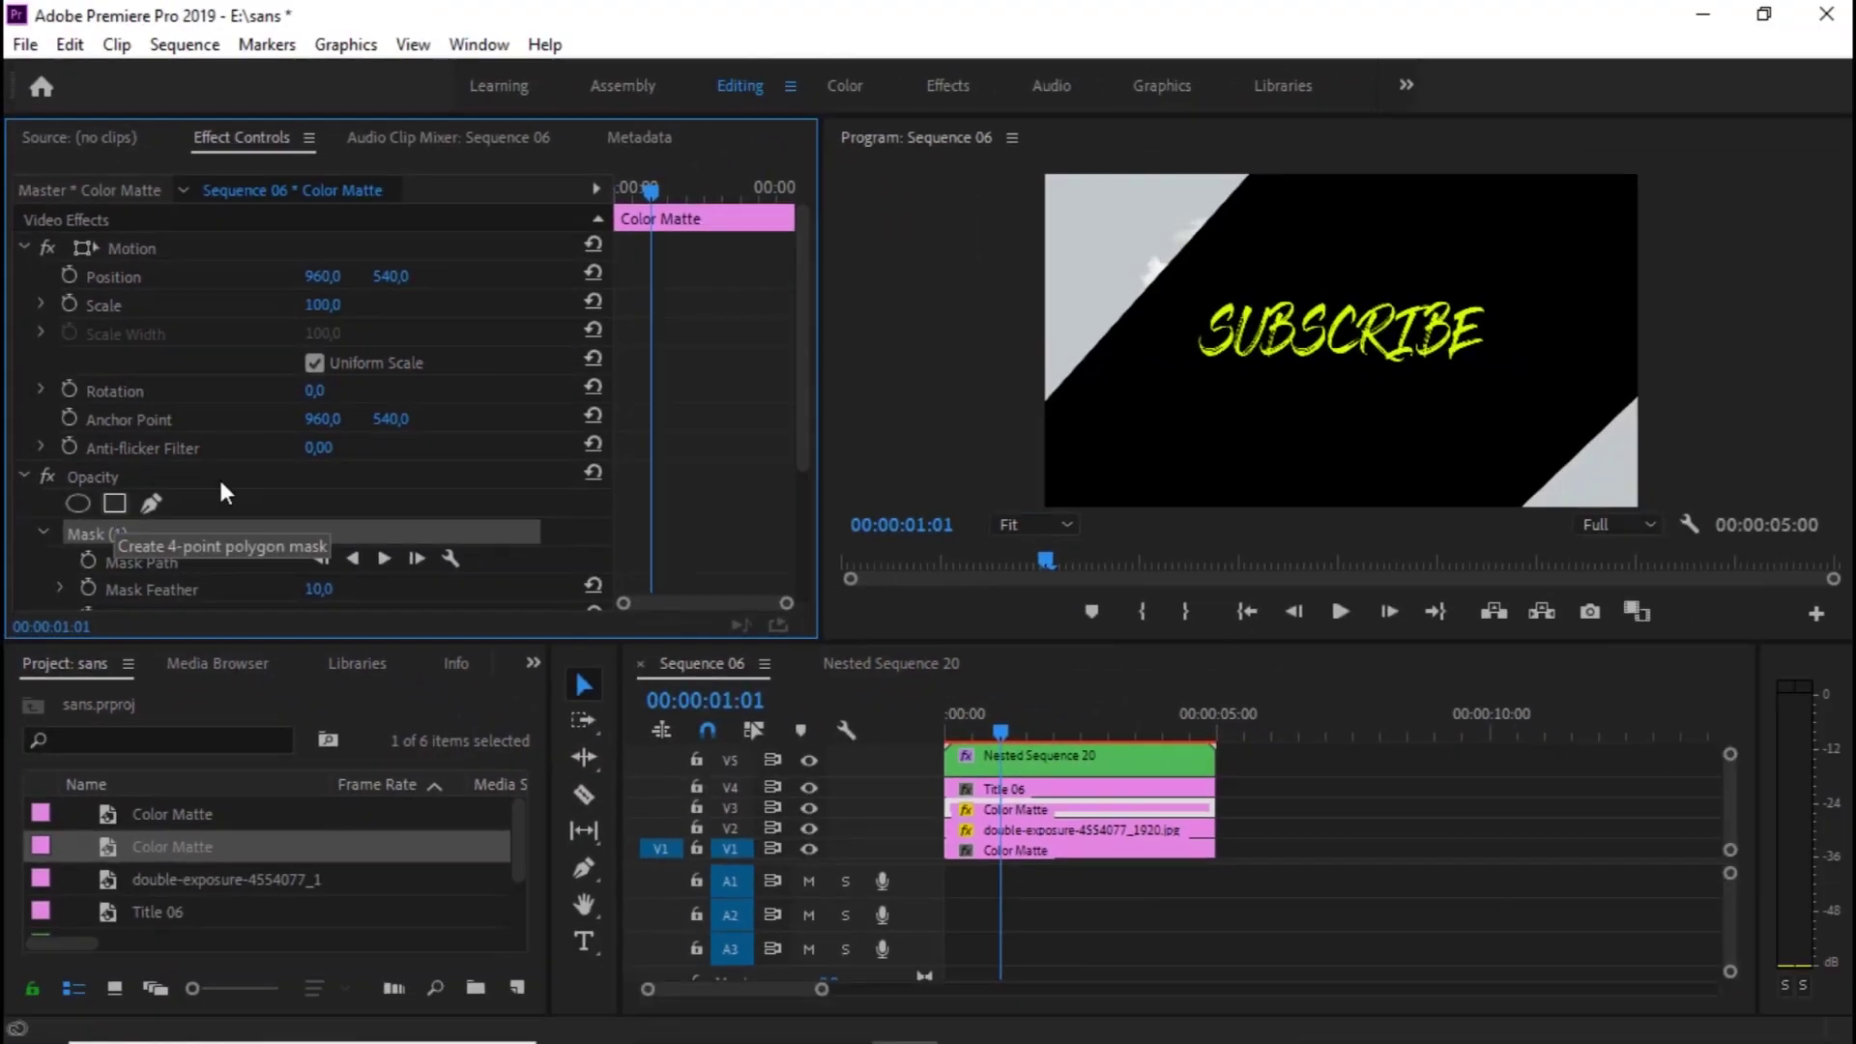
{"action": "left_click", "coordinate": [201, 601]}
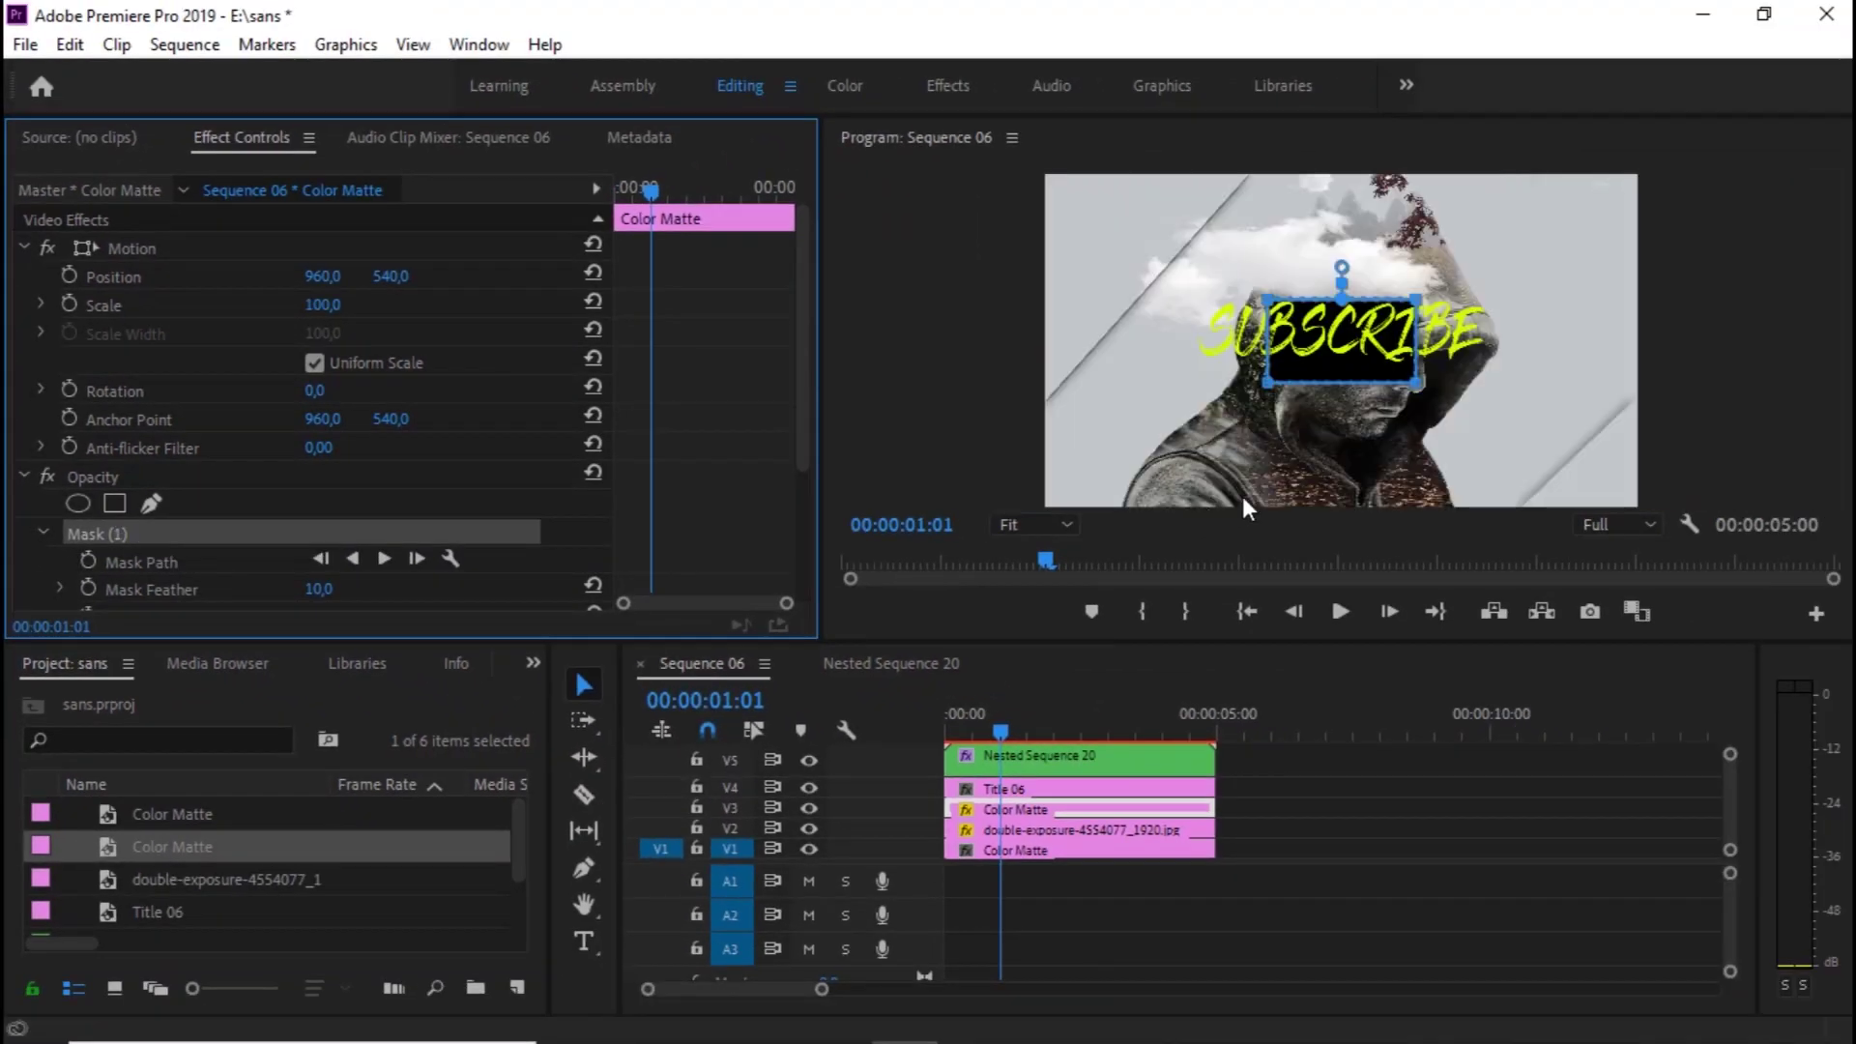
{"action": "left_click", "coordinate": [1053, 527]}
{"action": "left_click", "coordinate": [1035, 646]}
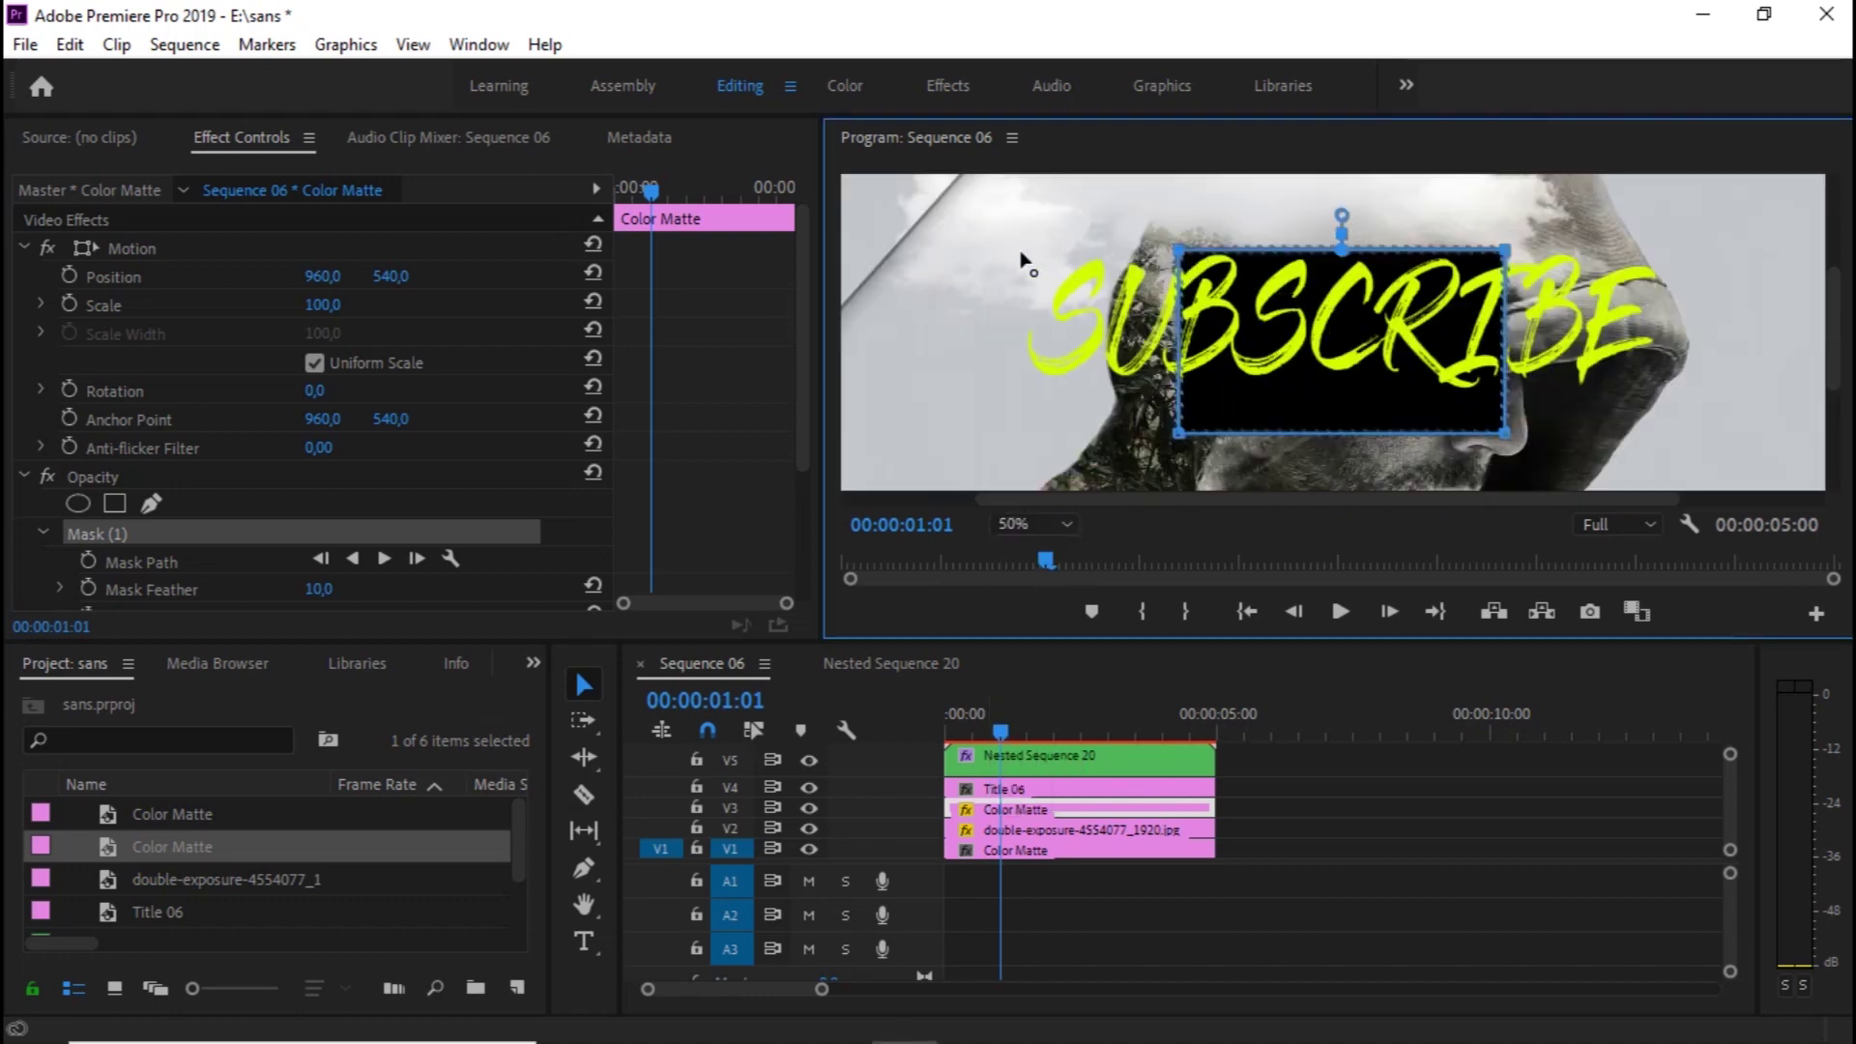
{"action": "left_click_drag", "start_coordinate": [1178, 432], "coordinate": [1024, 432]}
{"action": "left_click_drag", "start_coordinate": [1178, 250], "coordinate": [1027, 264]}
{"action": "left_click_drag", "start_coordinate": [1505, 251], "coordinate": [1680, 249]}
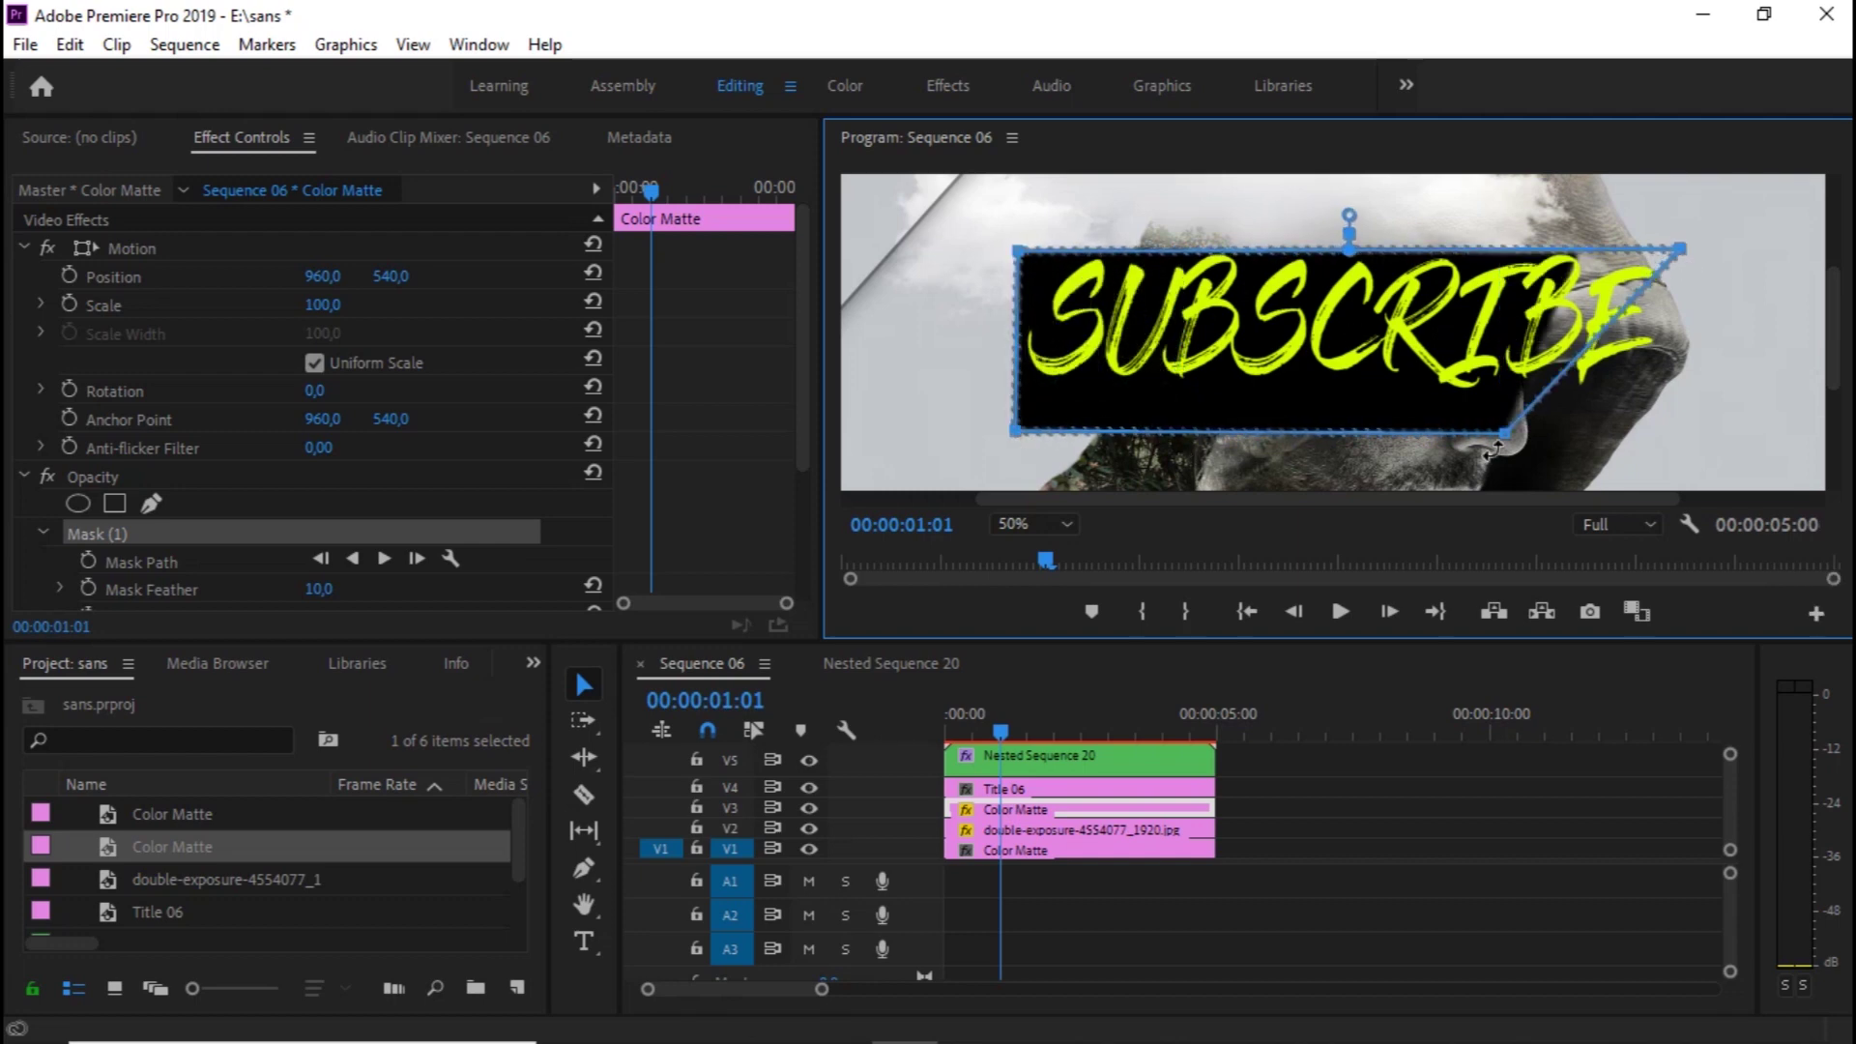
{"action": "left_click_drag", "start_coordinate": [1505, 432], "coordinate": [1674, 421]}
{"action": "left_click_drag", "start_coordinate": [1401, 317], "coordinate": [1395, 298]}
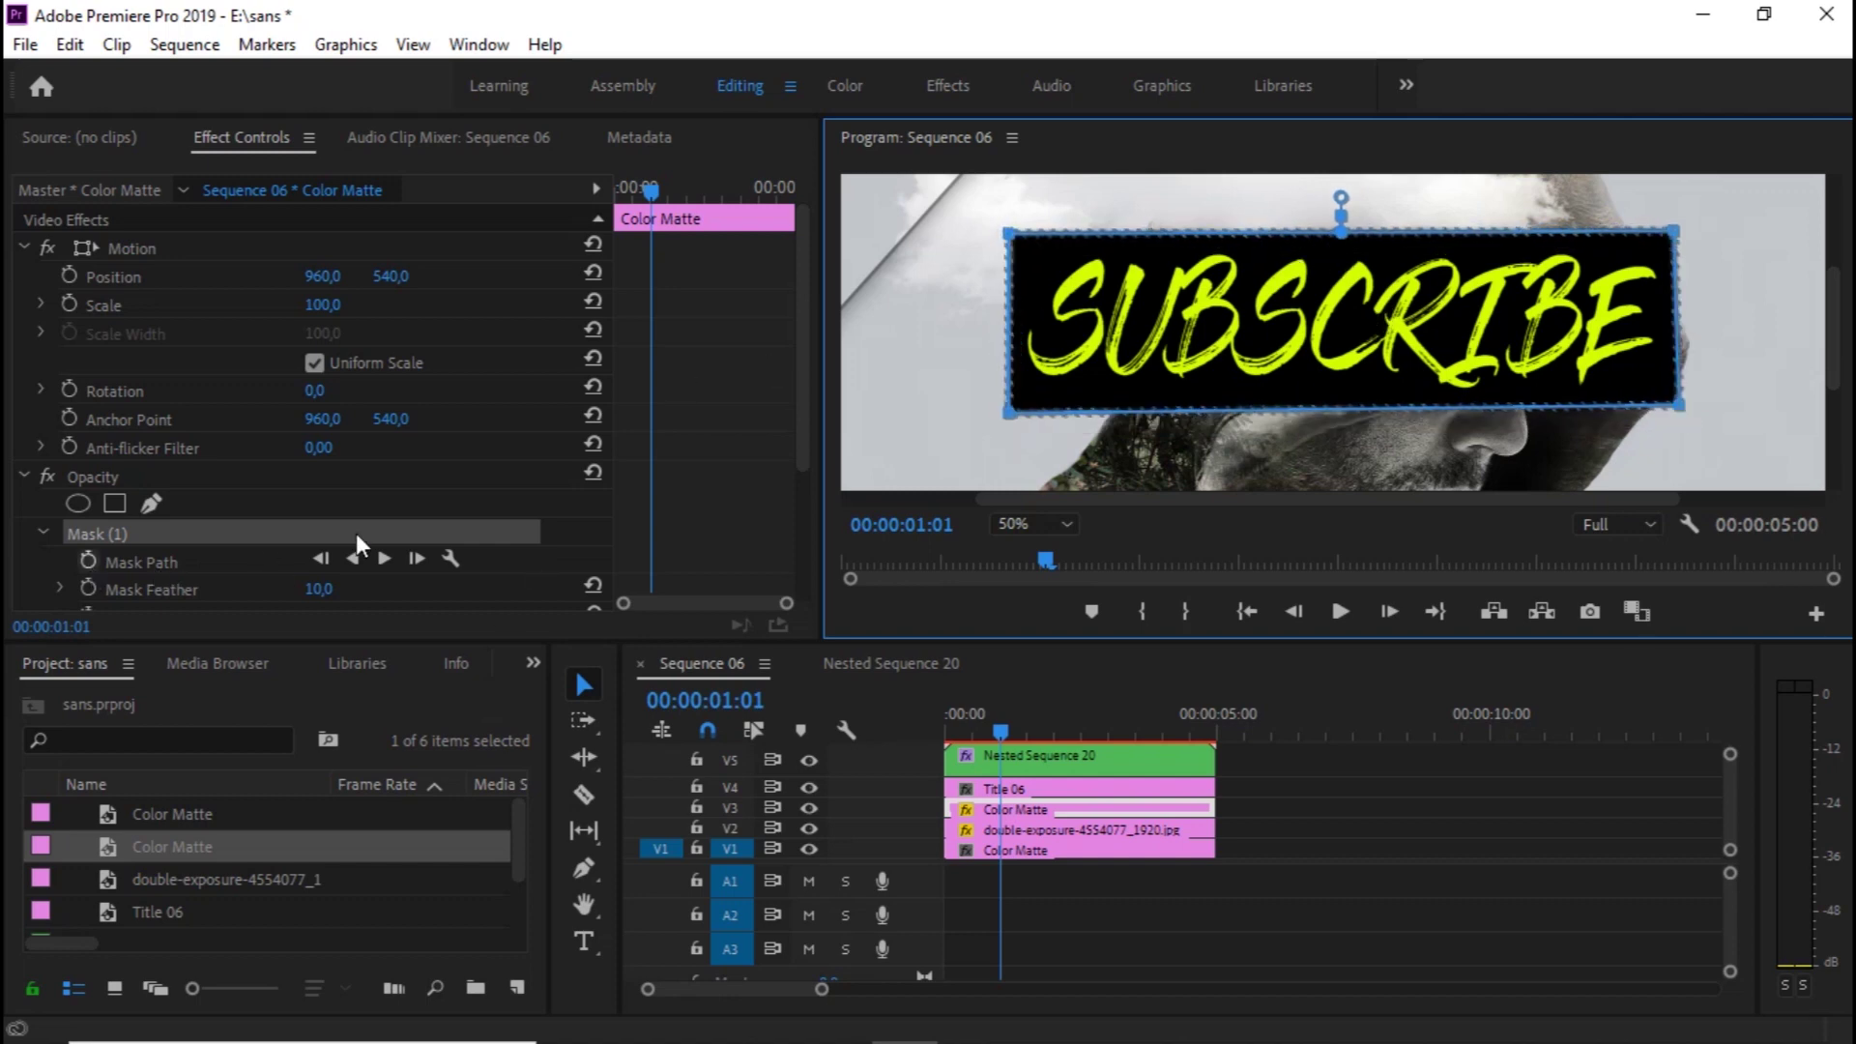
Set the mask feather to 0 and the matte's opacity to 40%
{"action": "left_click", "coordinate": [340, 583]}
{"action": "type", "text": "0"}
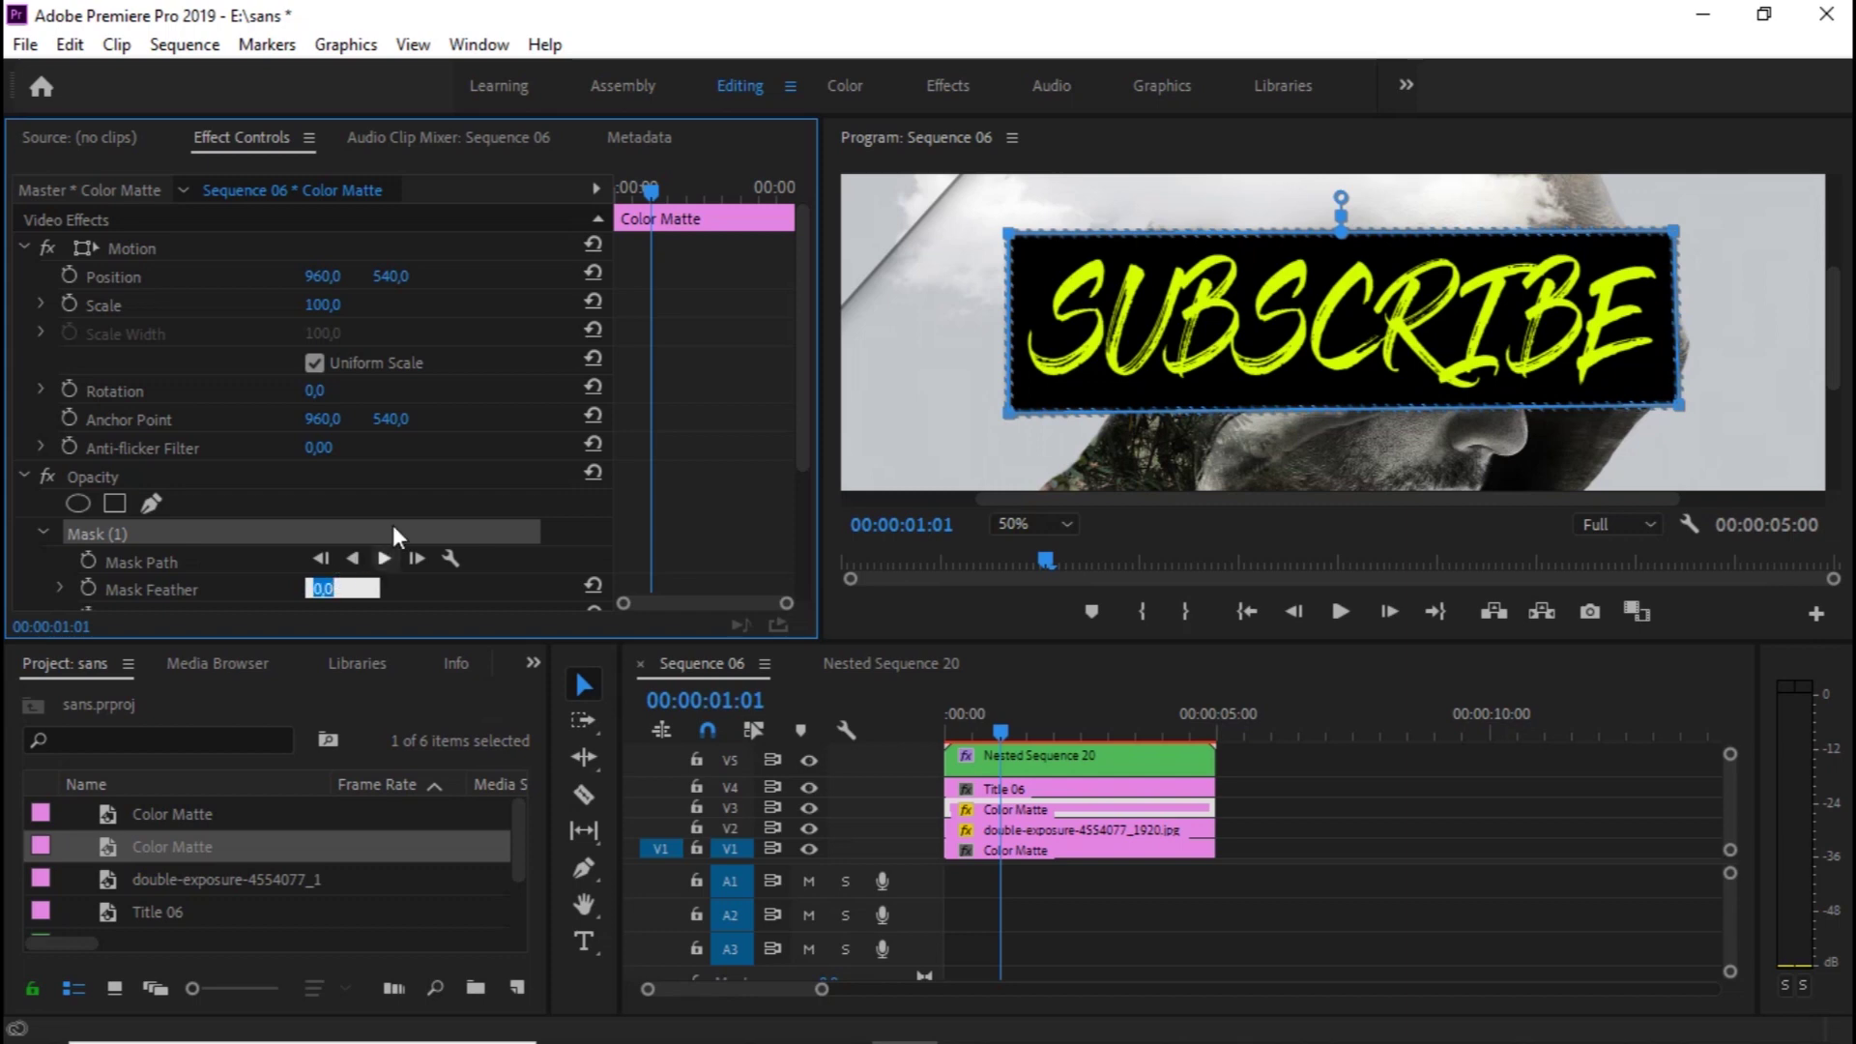
{"action": "left_click", "coordinate": [473, 502]}
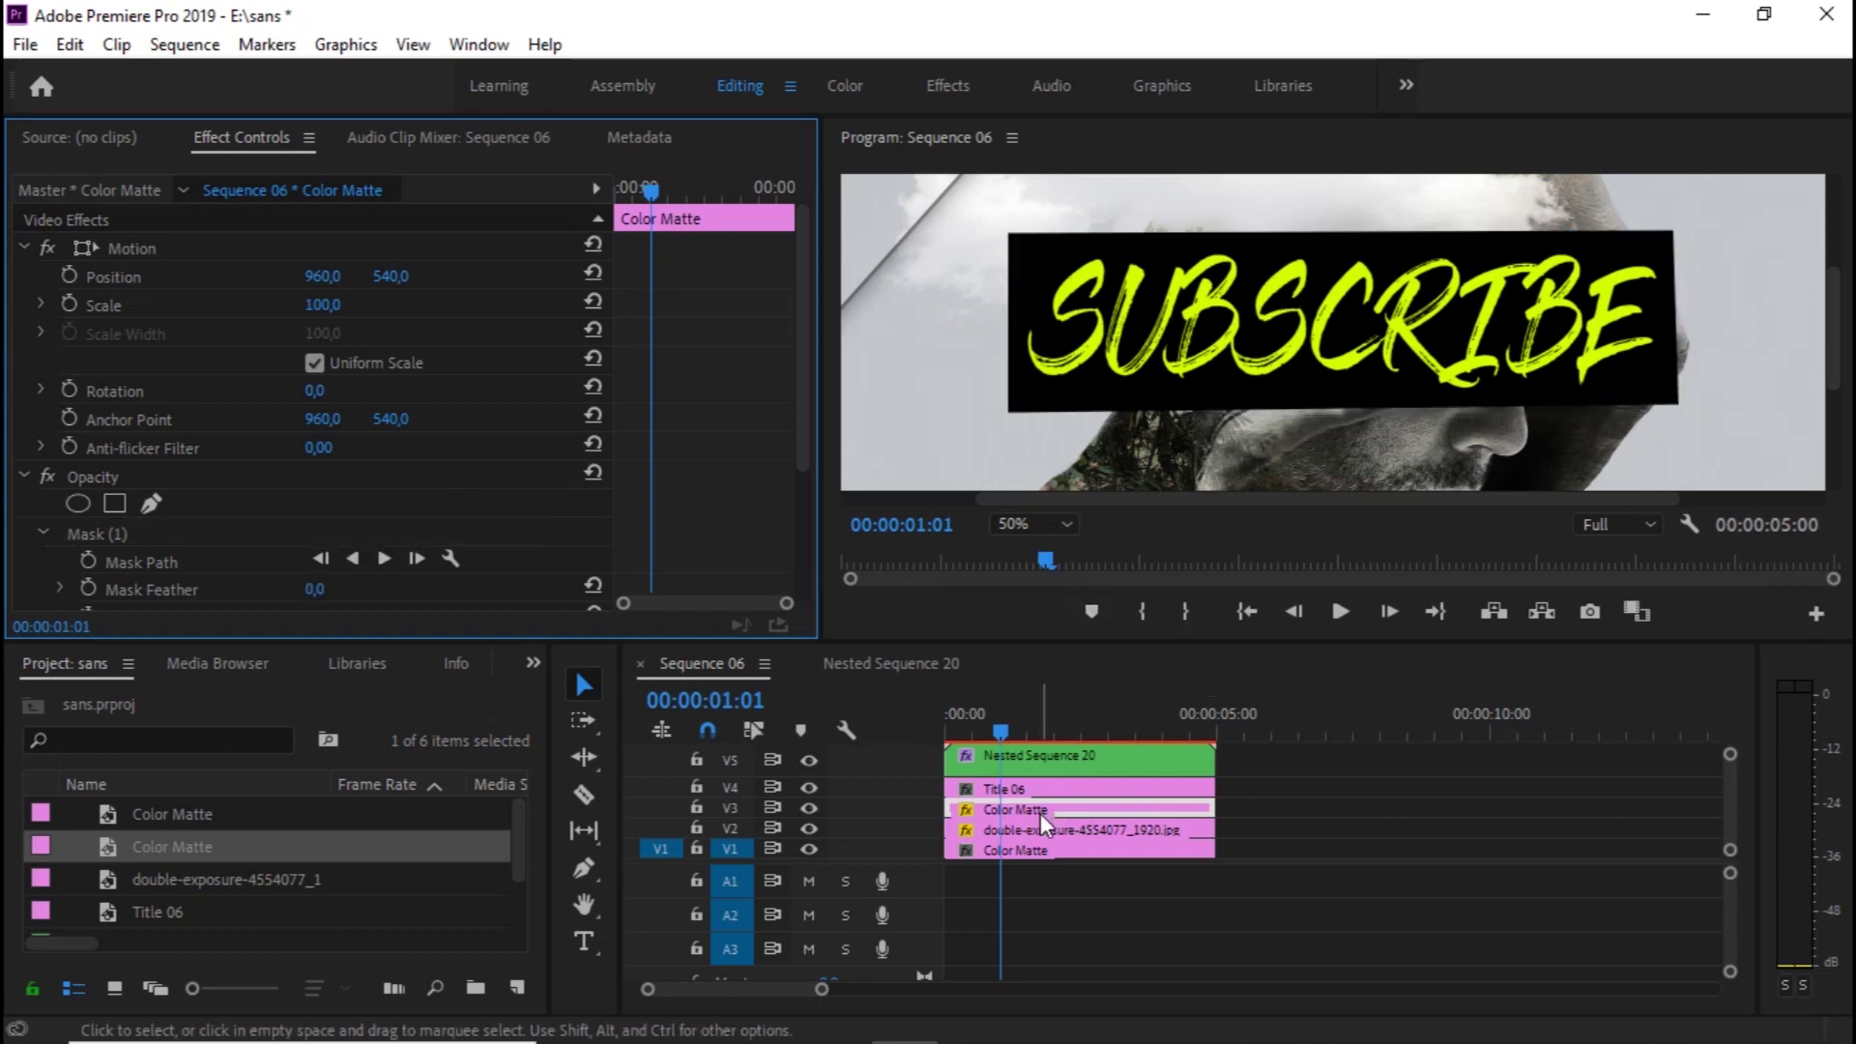
{"action": "left_click", "coordinate": [1069, 814]}
{"action": "left_click_drag", "start_coordinate": [800, 449], "coordinate": [791, 580]}
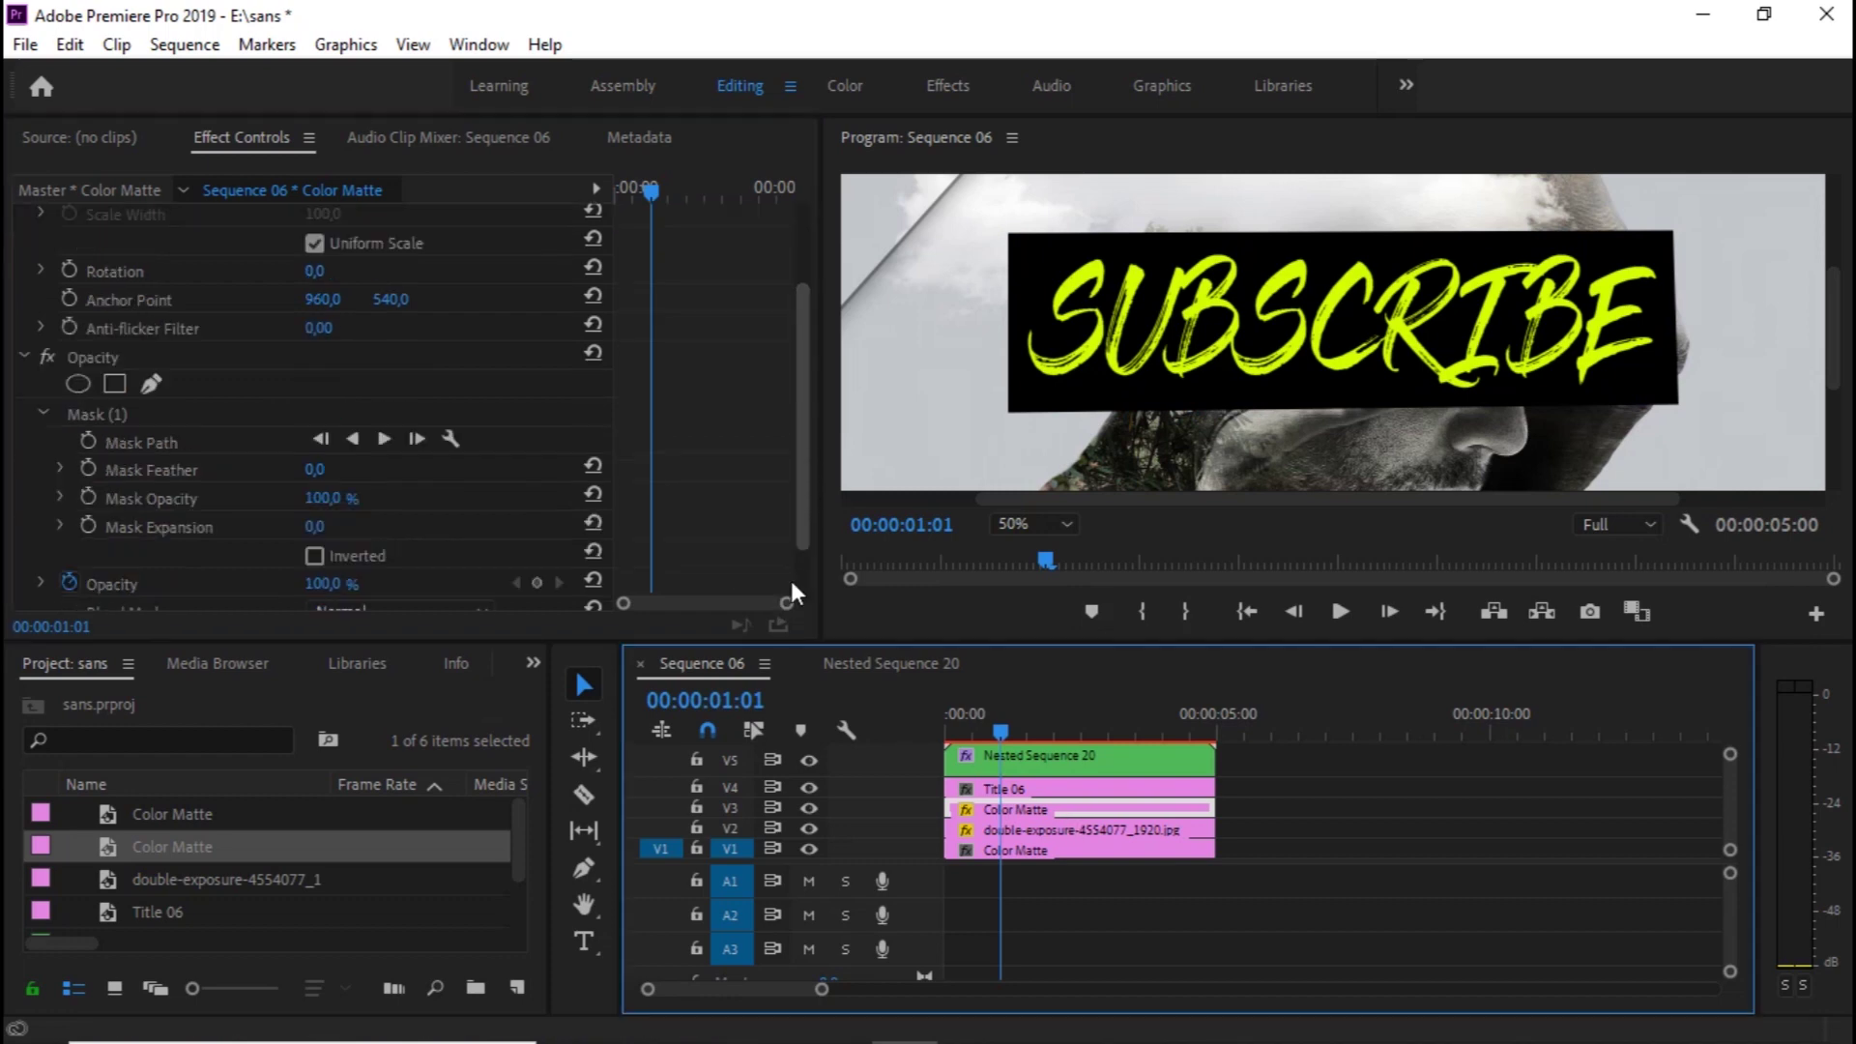
{"action": "left_click", "coordinate": [338, 508]}
{"action": "type", "text": "50"}
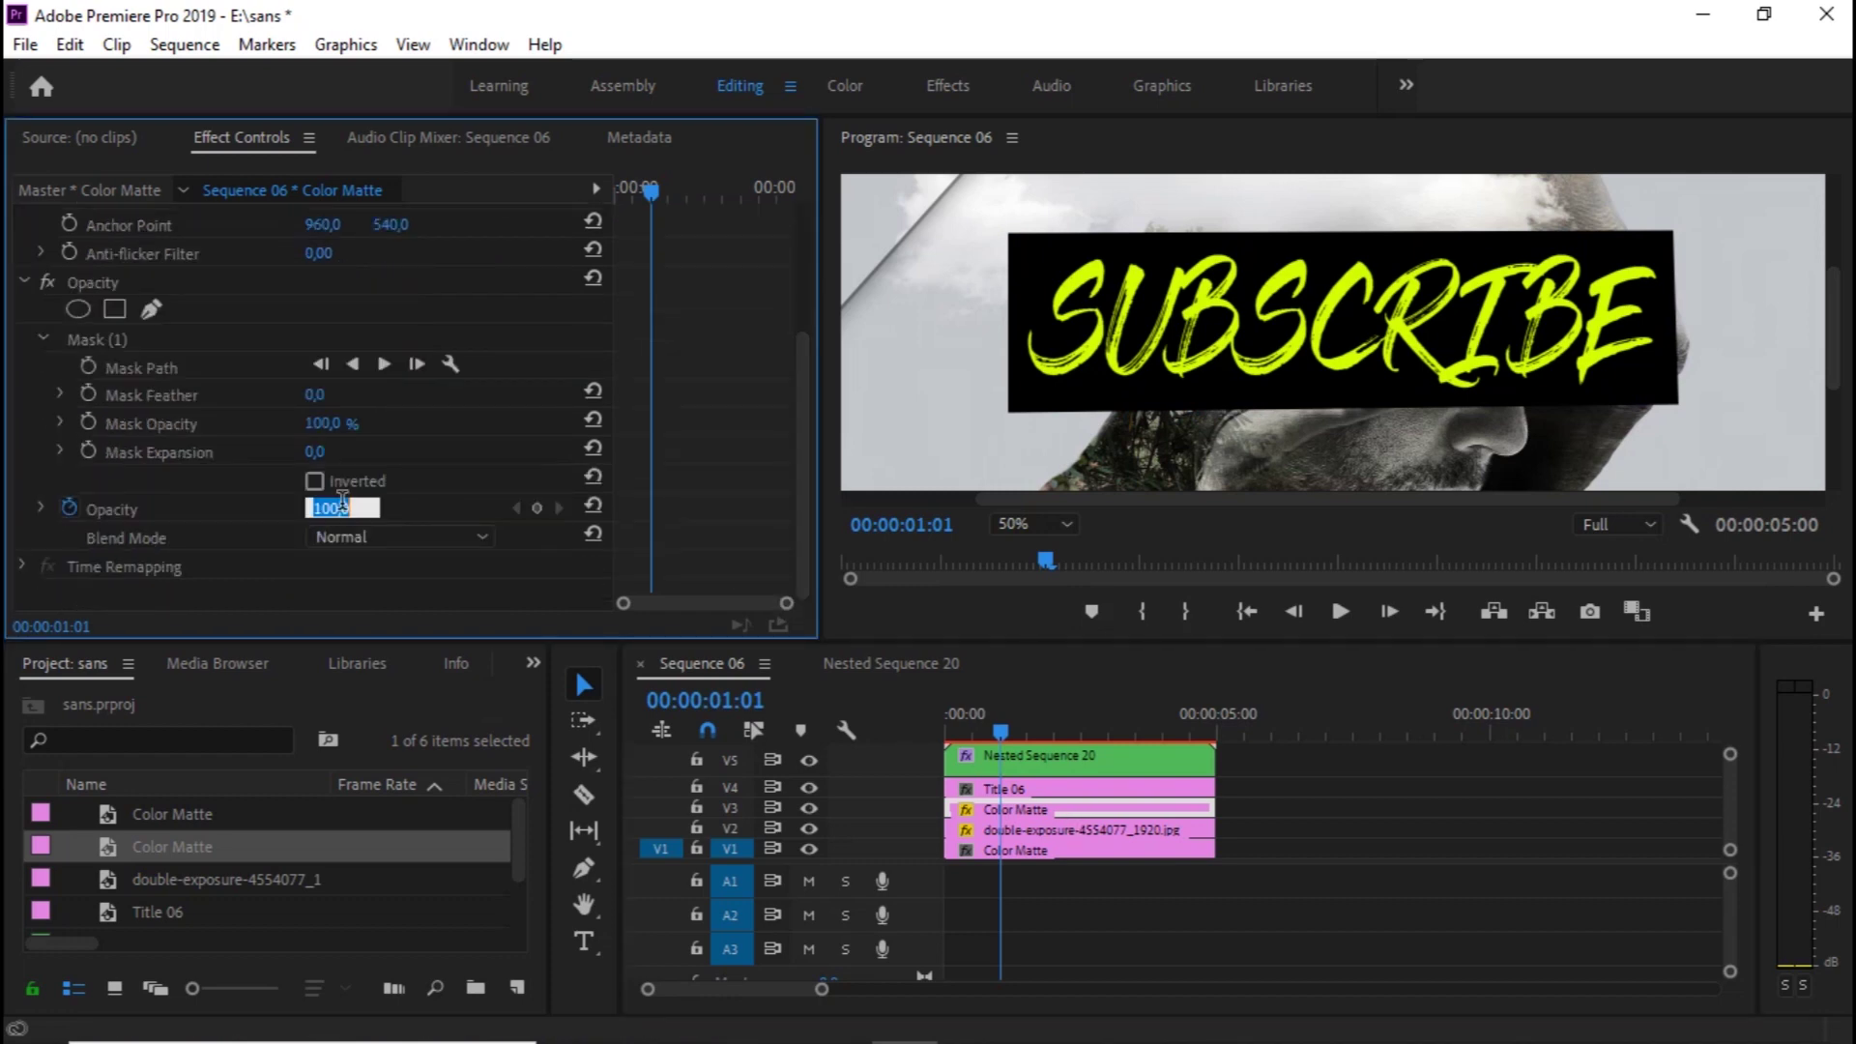
{"action": "key", "text": "Return"}
{"action": "left_click", "coordinate": [460, 489]}
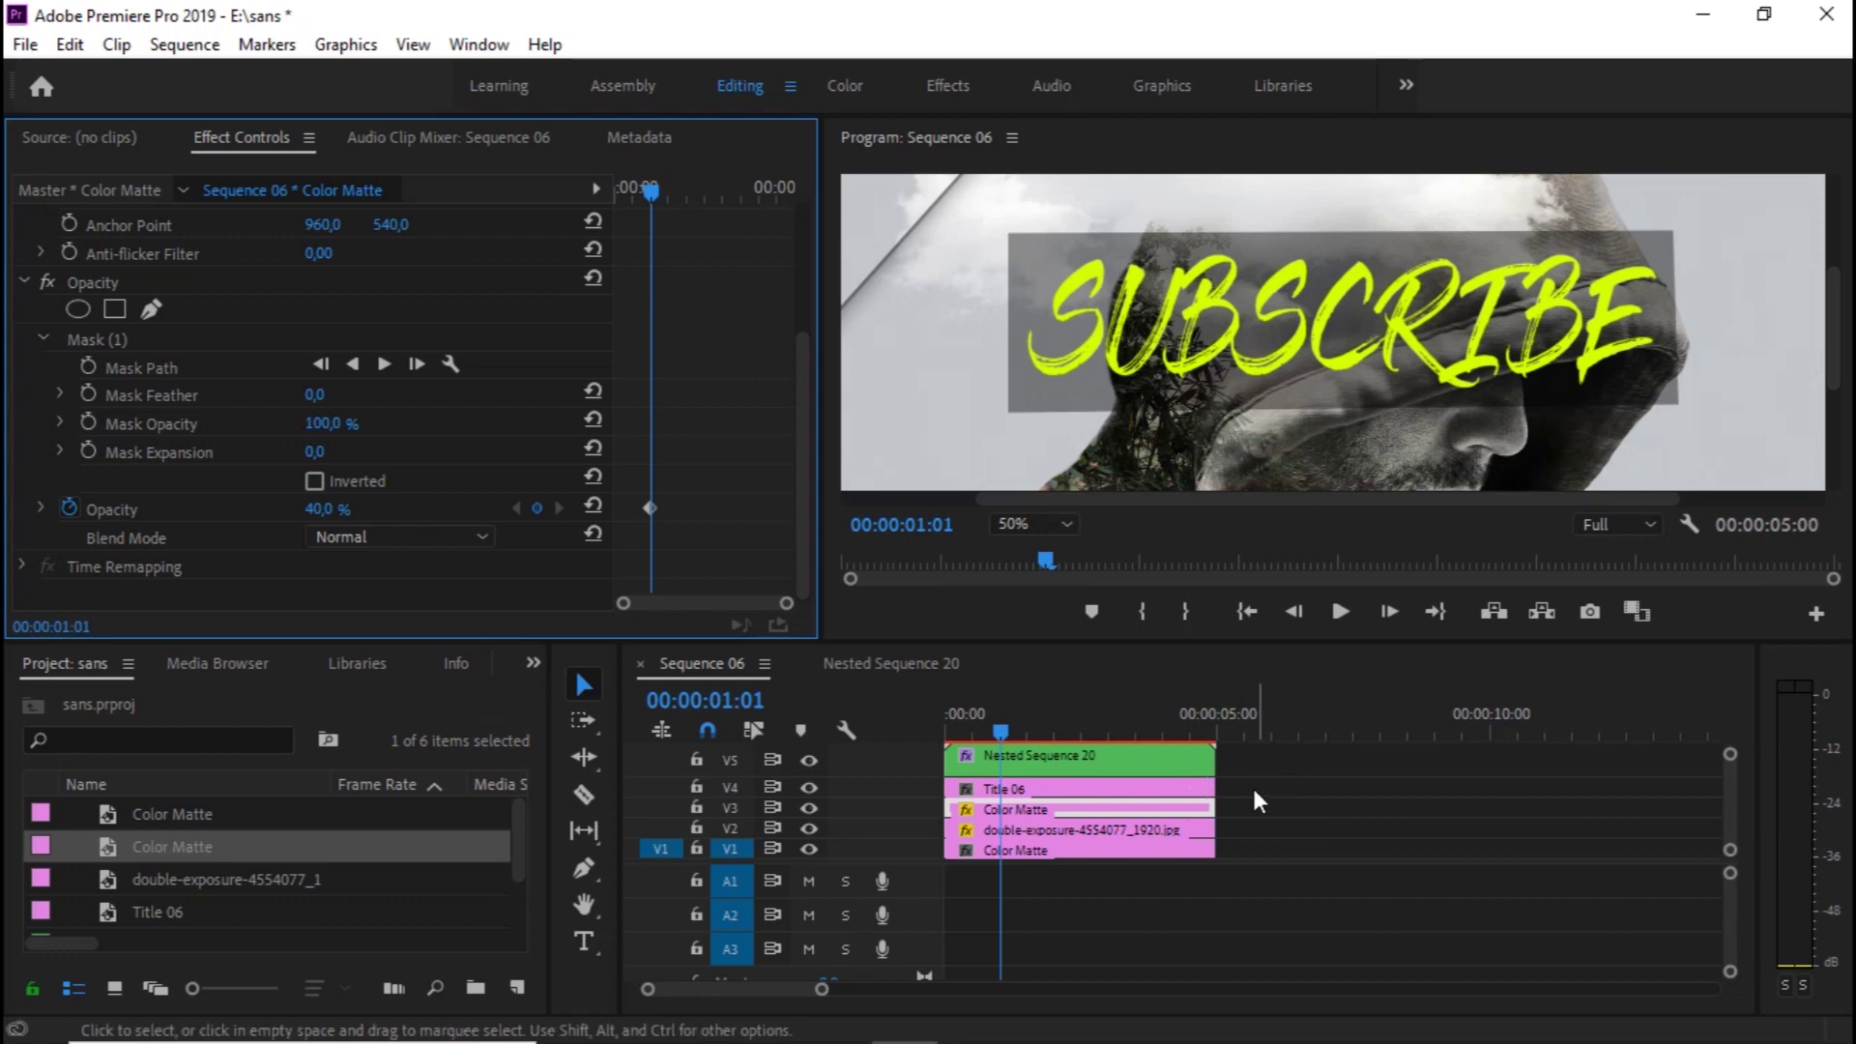
{"action": "left_click_drag", "start_coordinate": [1253, 795], "coordinate": [1152, 812]}
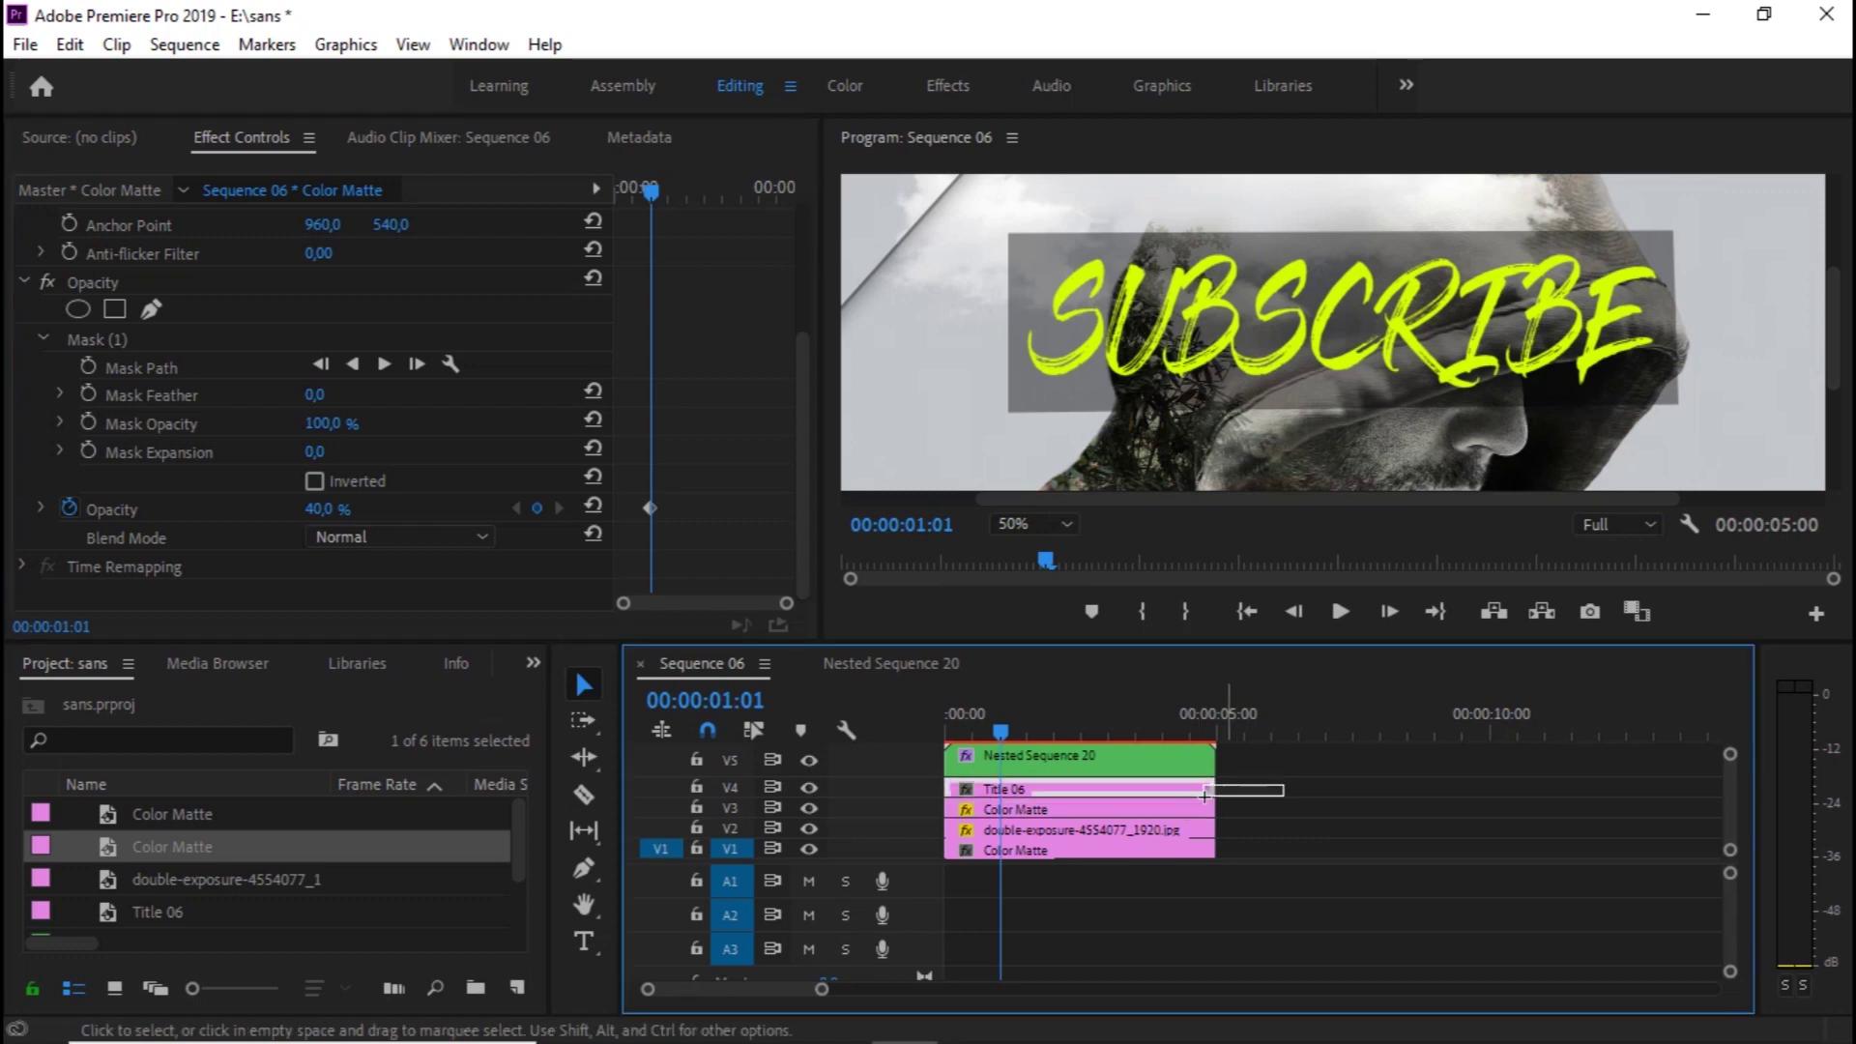
Nest Title 06 and the black box into Nested Sequence 21
{"action": "right_click", "coordinate": [1152, 812]}
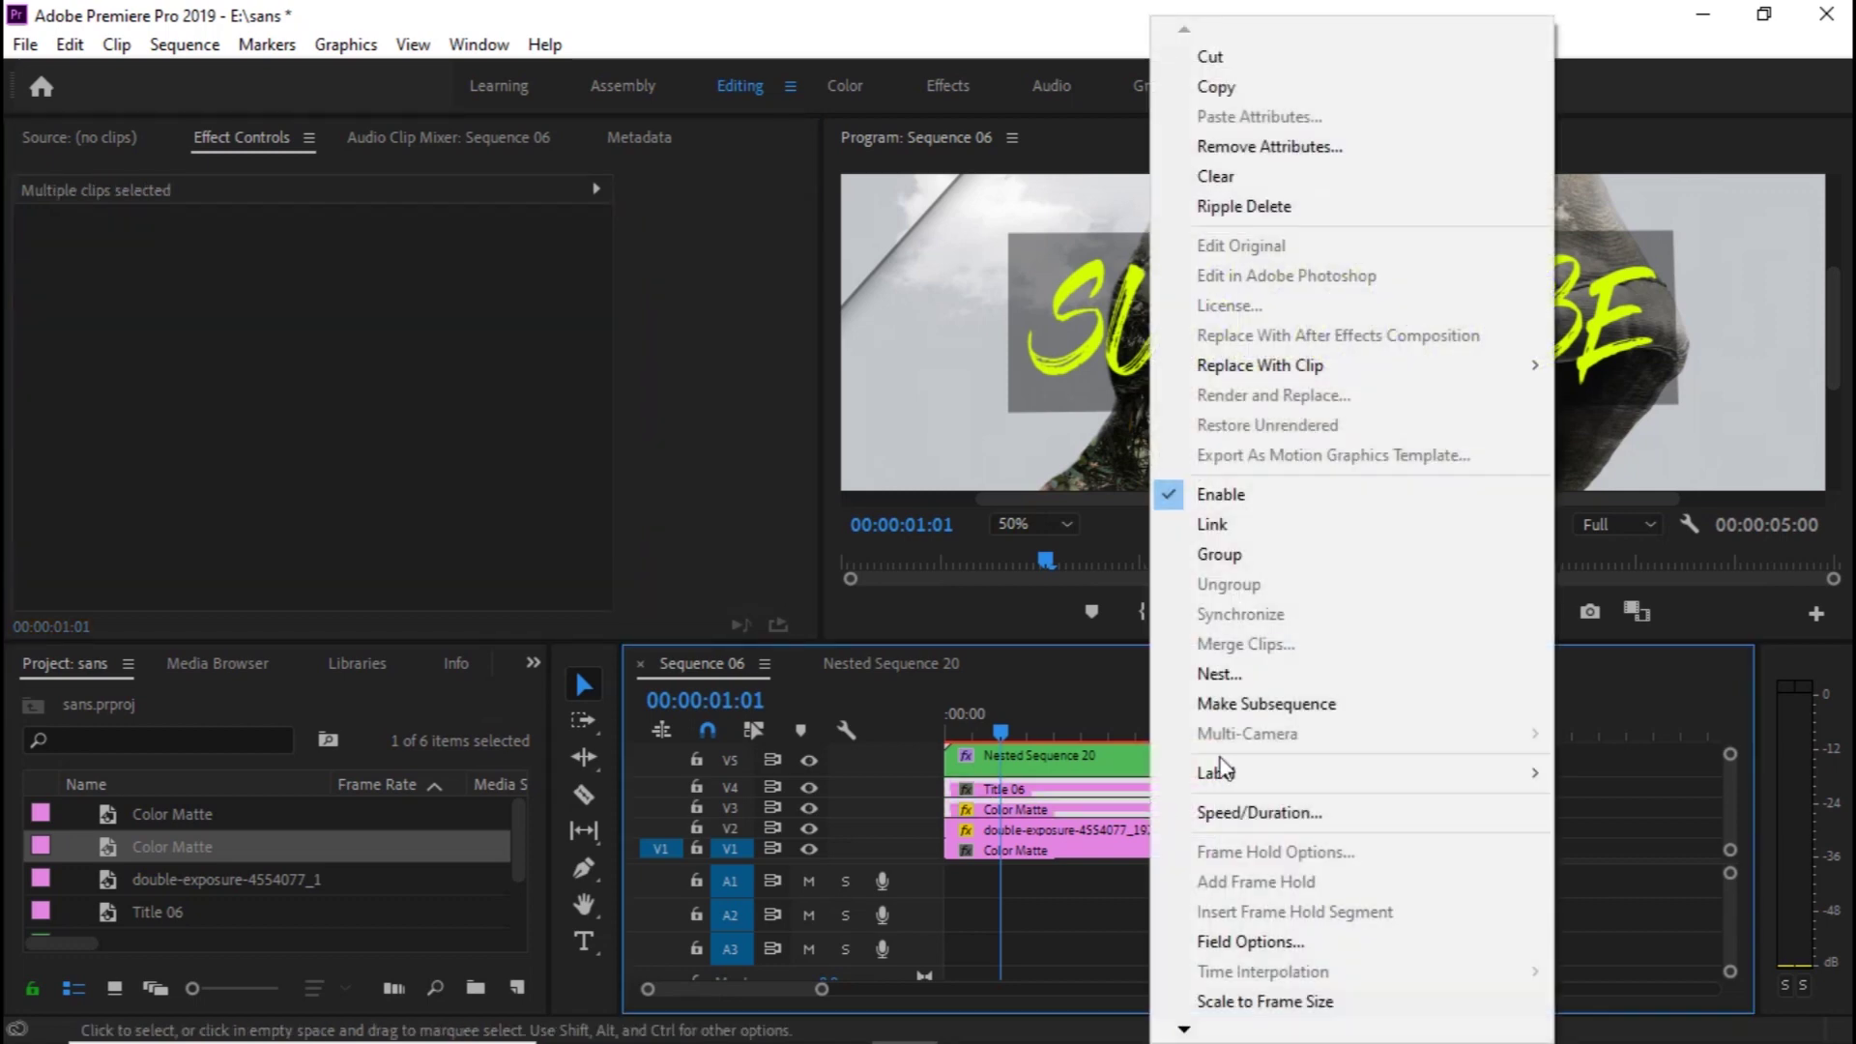
{"action": "left_click", "coordinate": [1226, 676]}
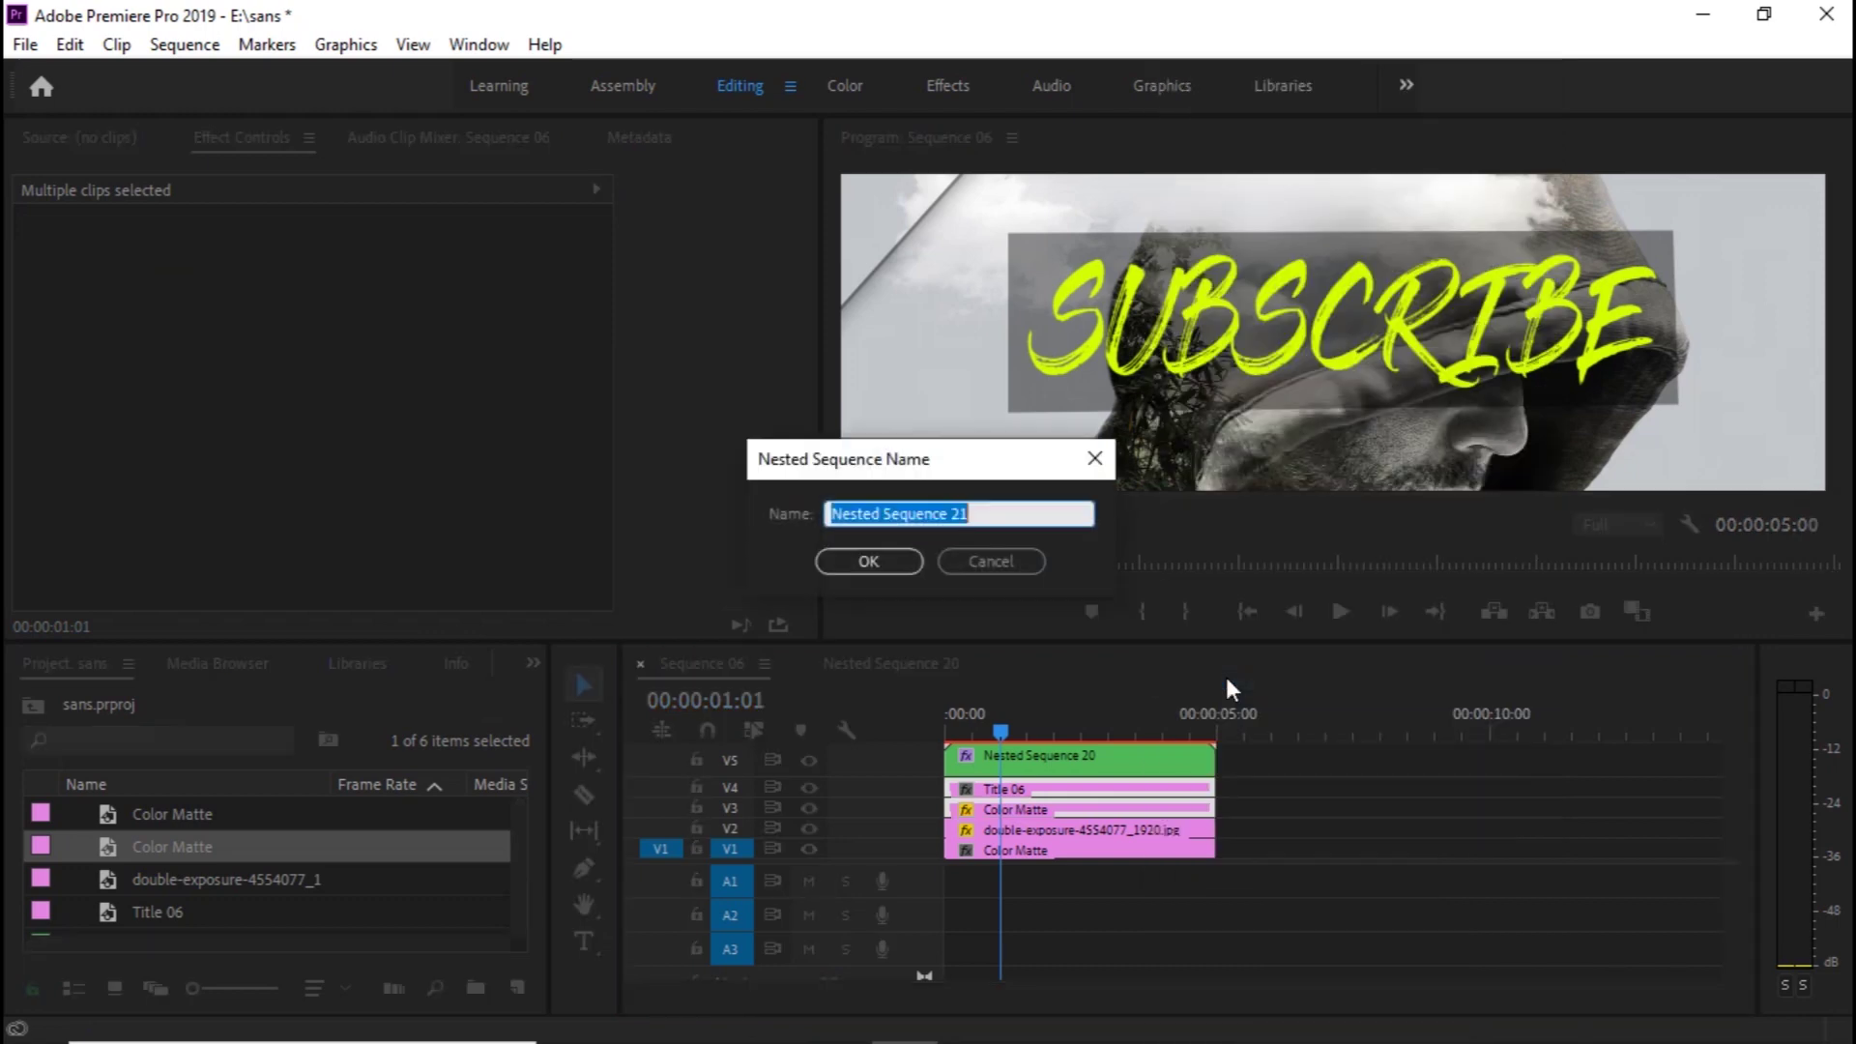
{"action": "key", "text": "Return"}
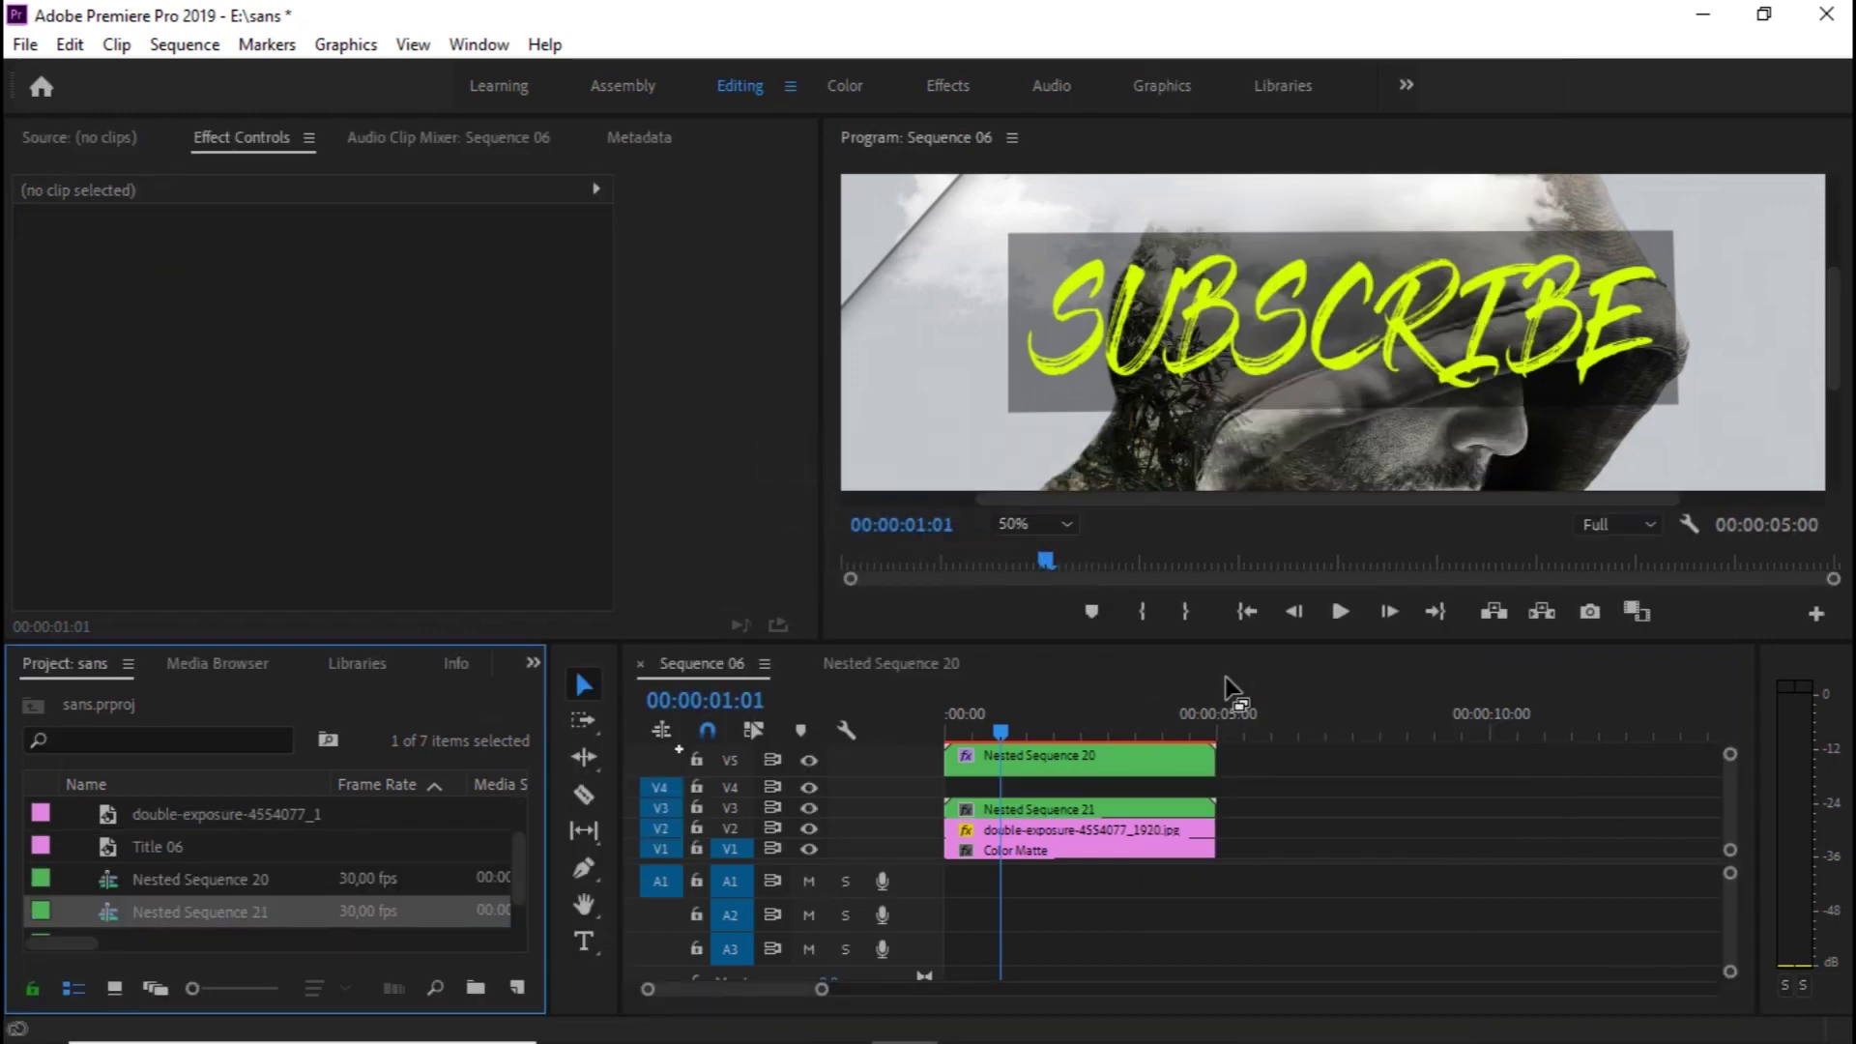
{"action": "left_click", "coordinate": [1029, 816]}
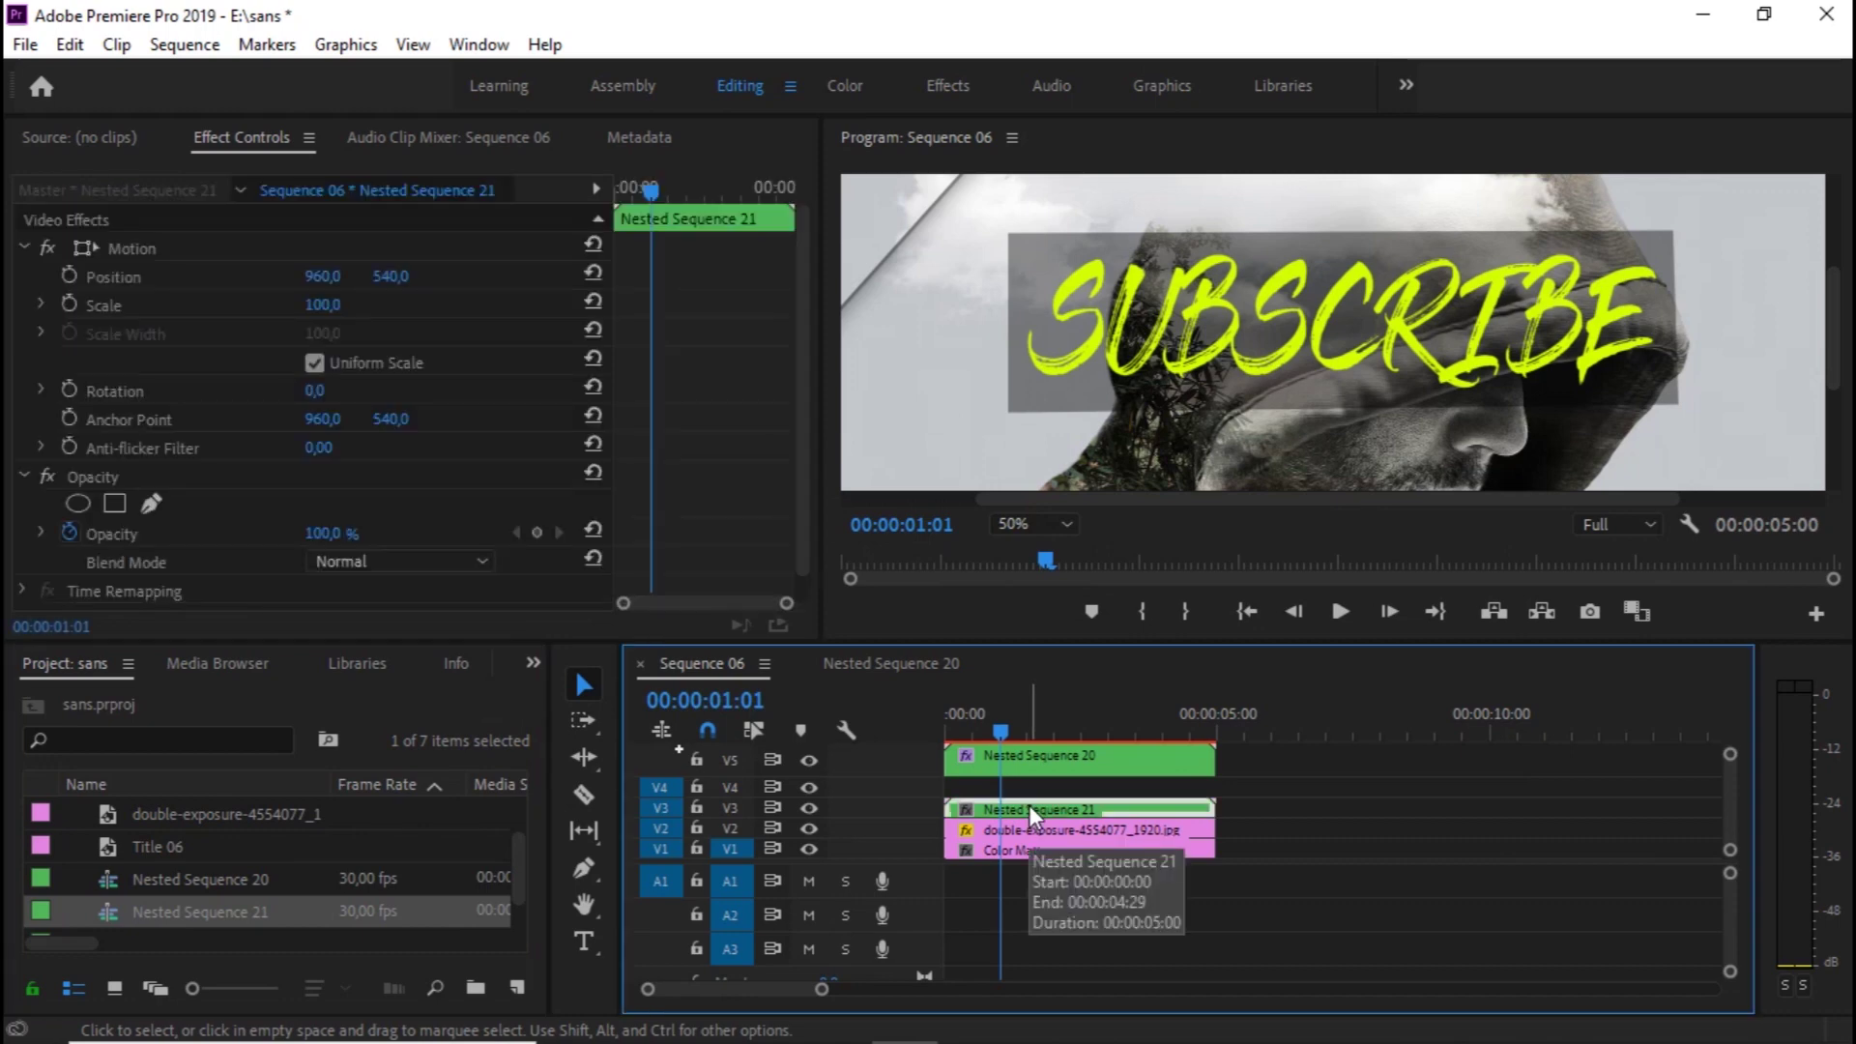
At the sequence start, enable Position keyframing and set X to 300, then 481
{"action": "left_click", "coordinate": [997, 732]}
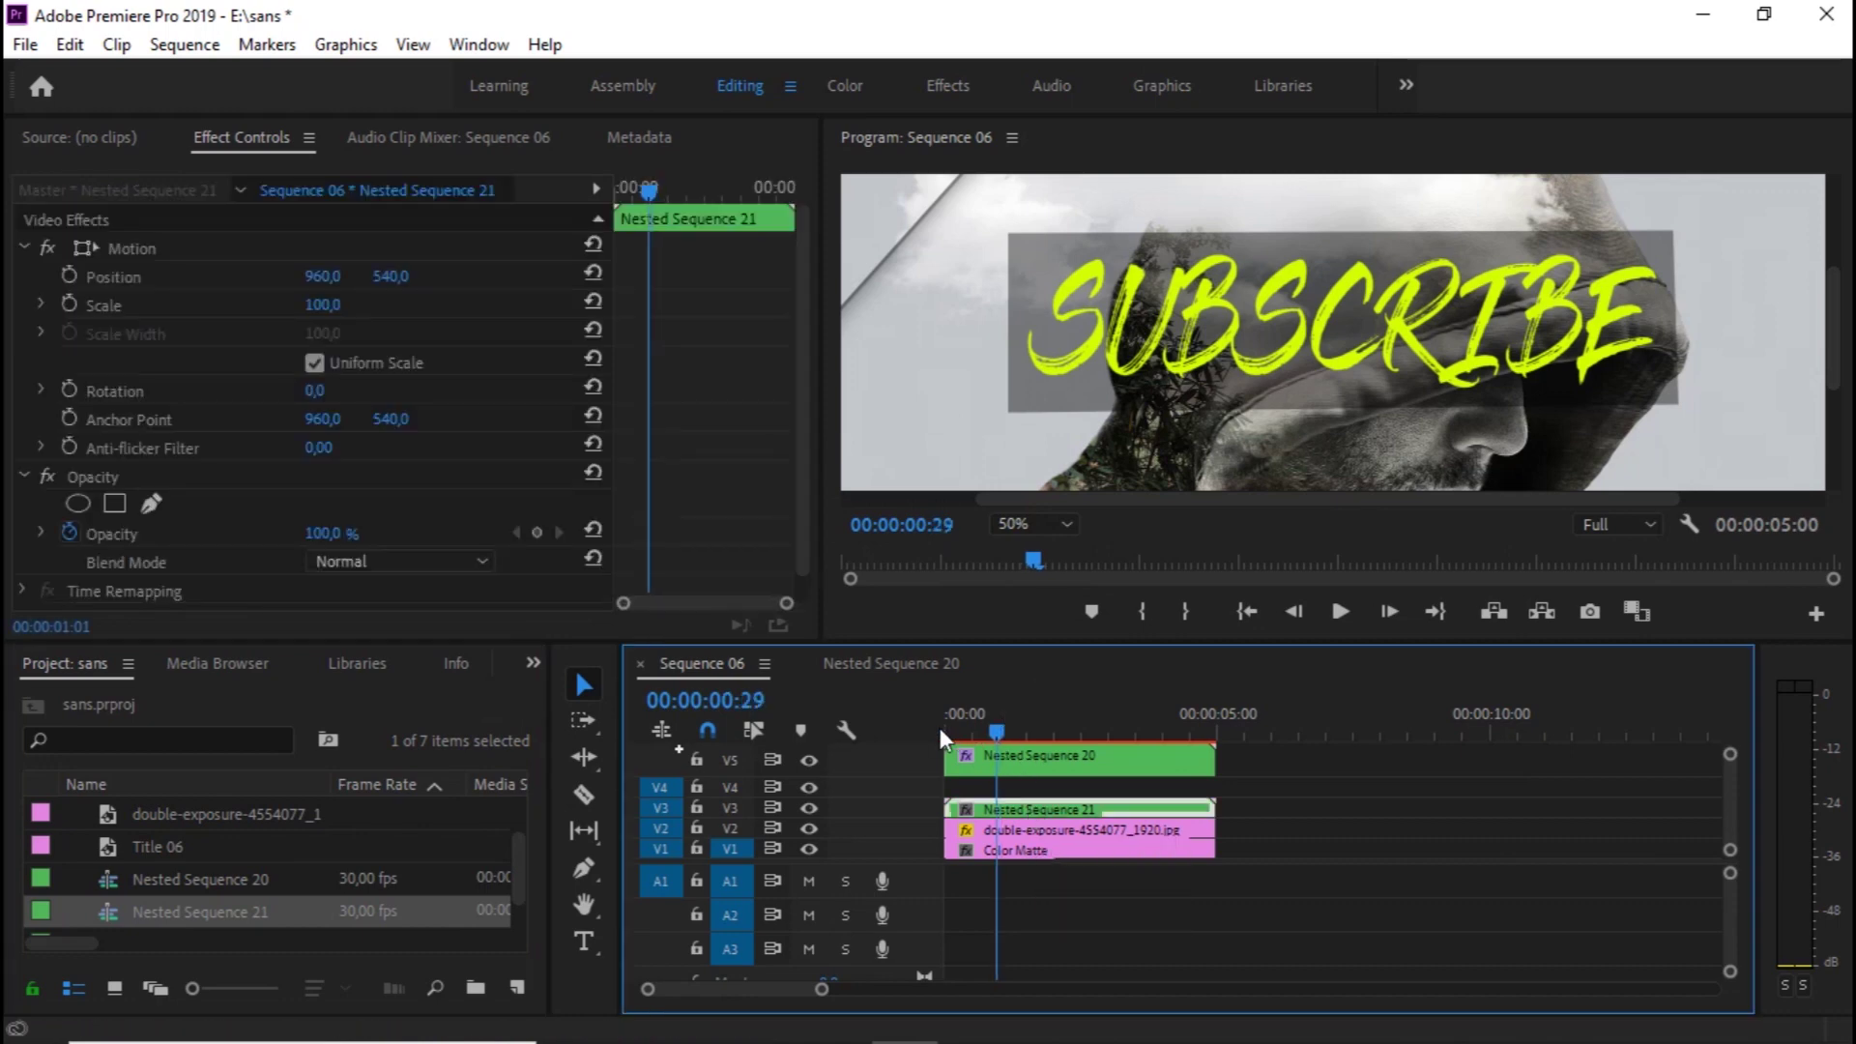
{"action": "left_click", "coordinate": [939, 730]}
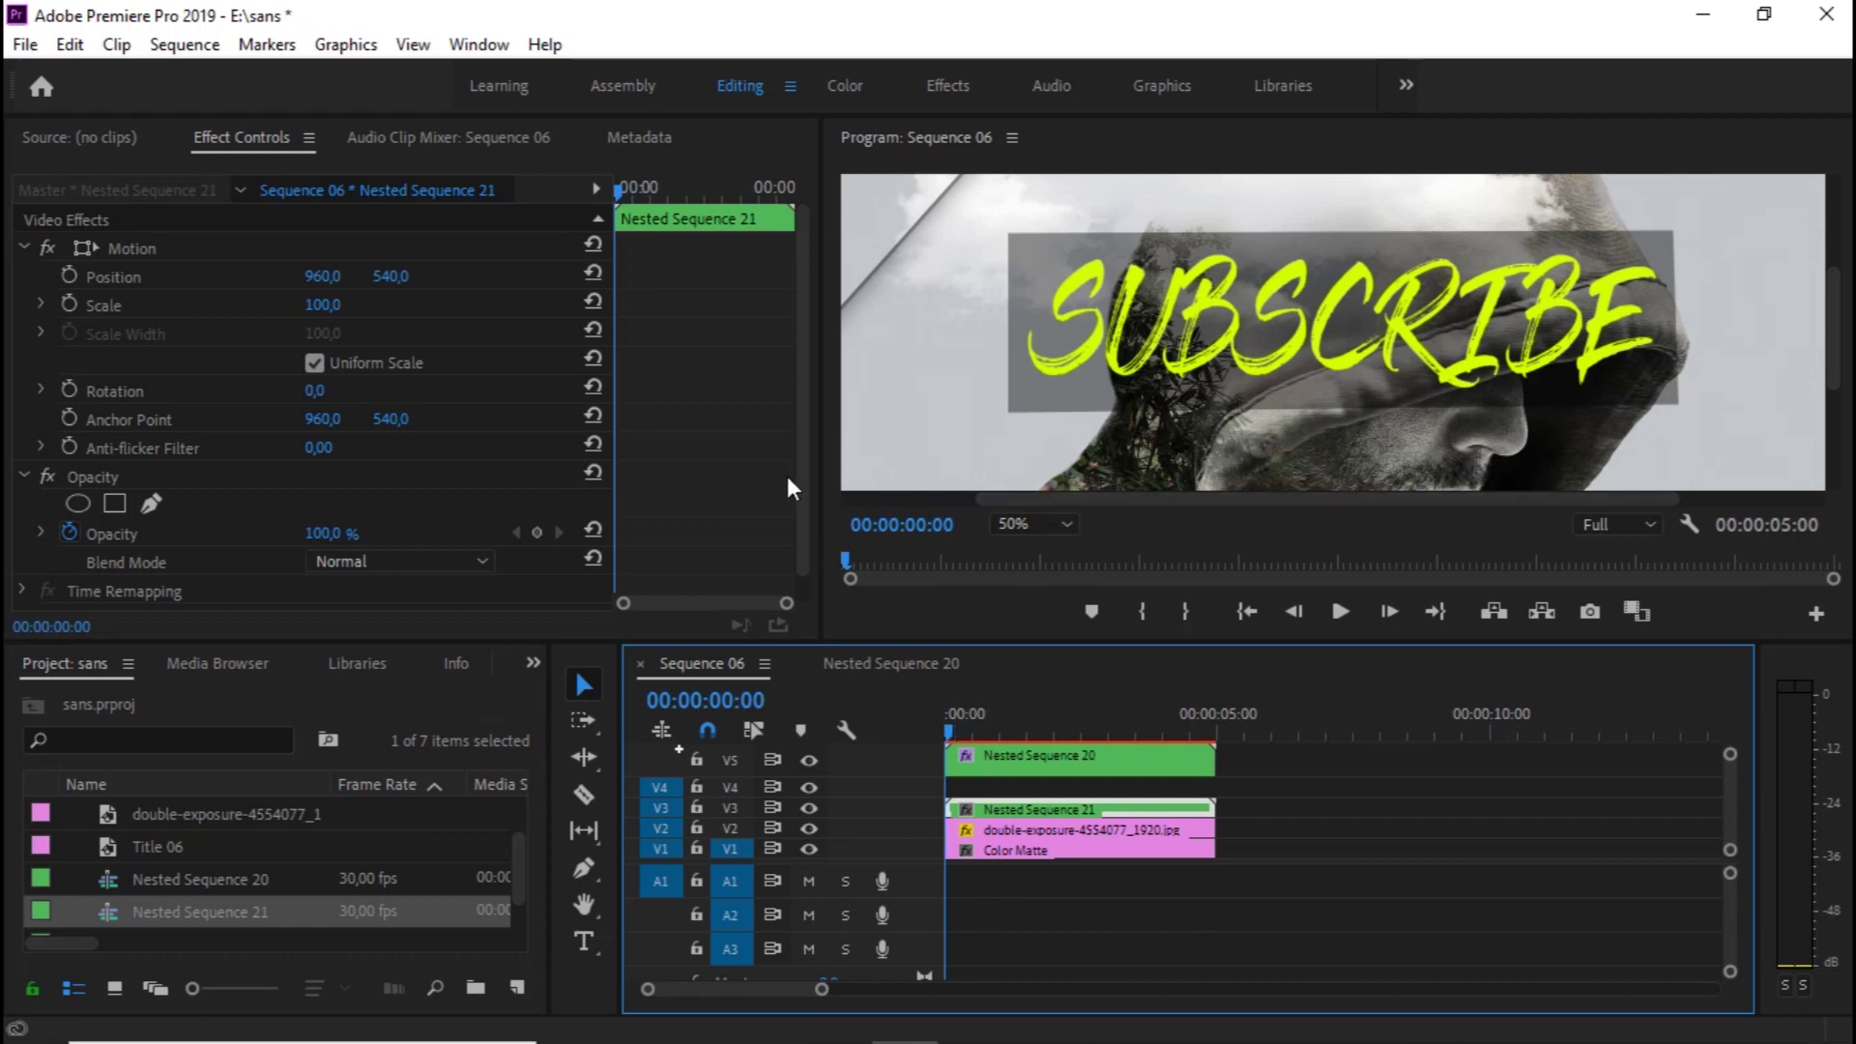
{"action": "left_click", "coordinate": [69, 274]}
{"action": "type", "text": "300"}
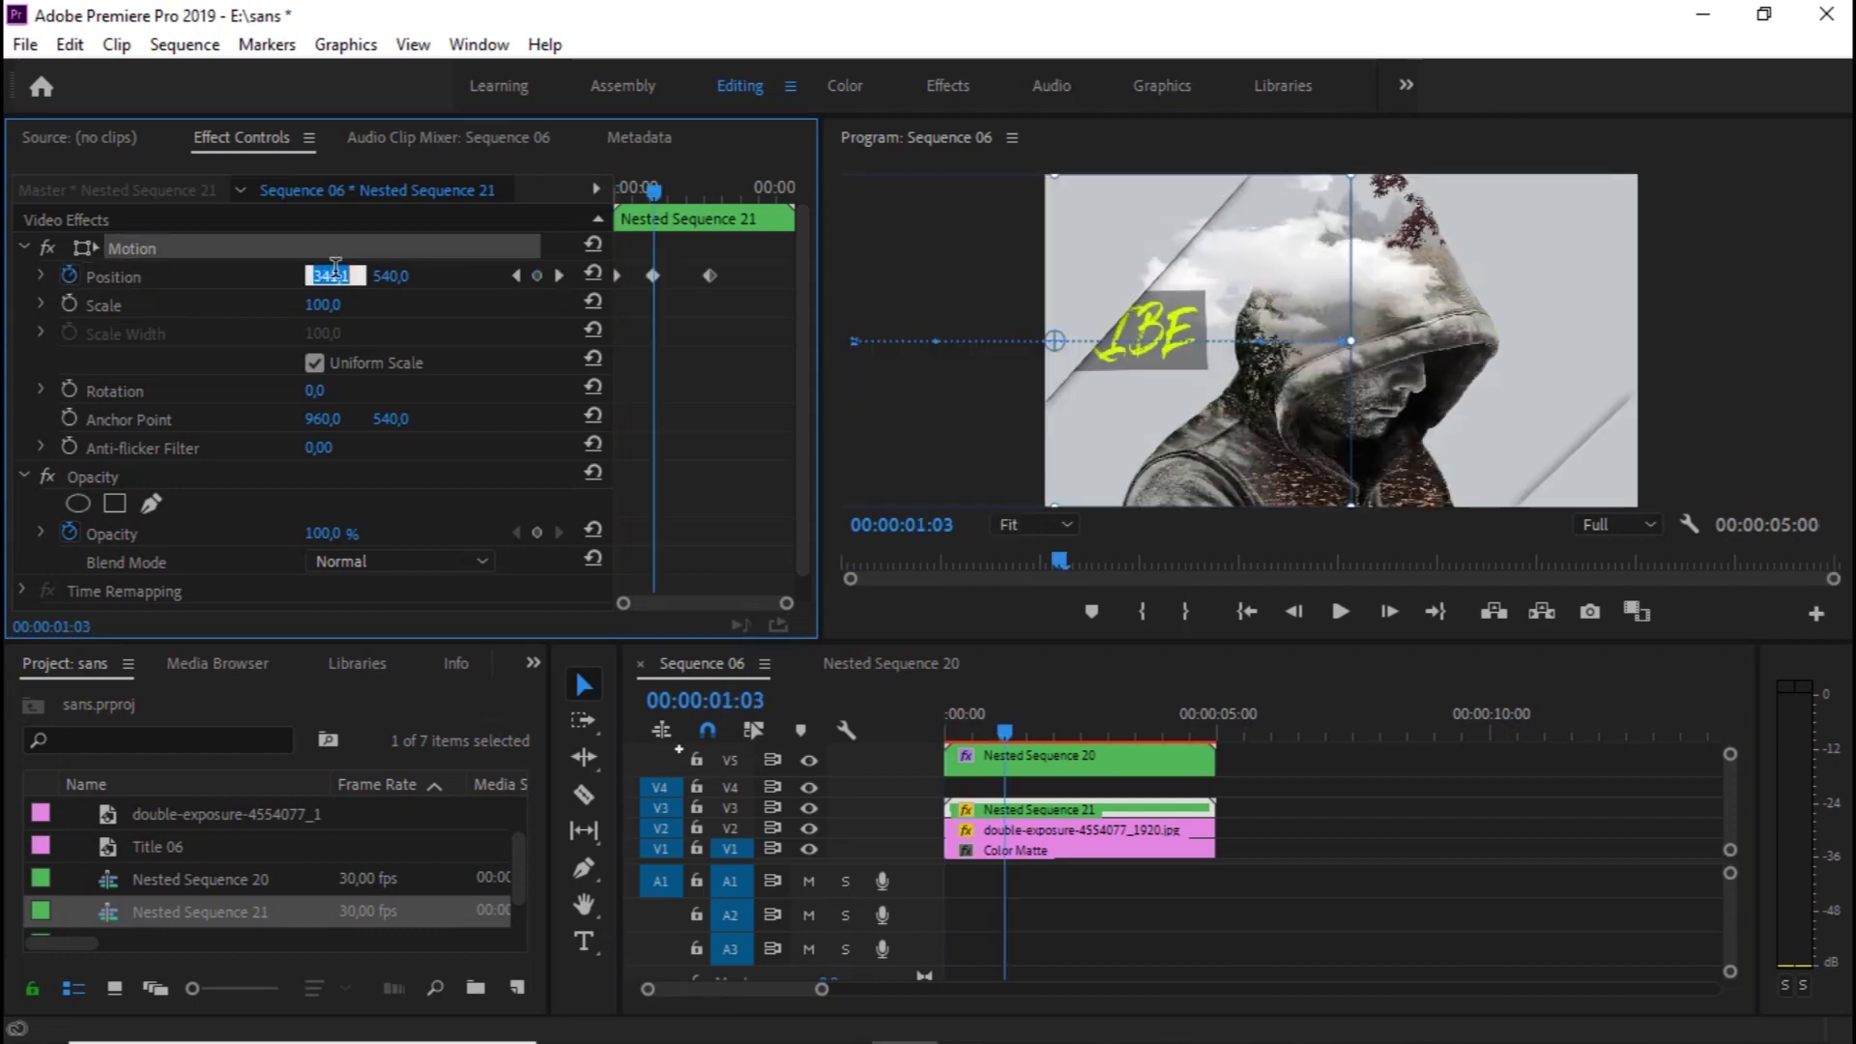
{"action": "key", "text": "Return"}
{"action": "type", "text": "481"}
{"action": "key", "text": "Return"}
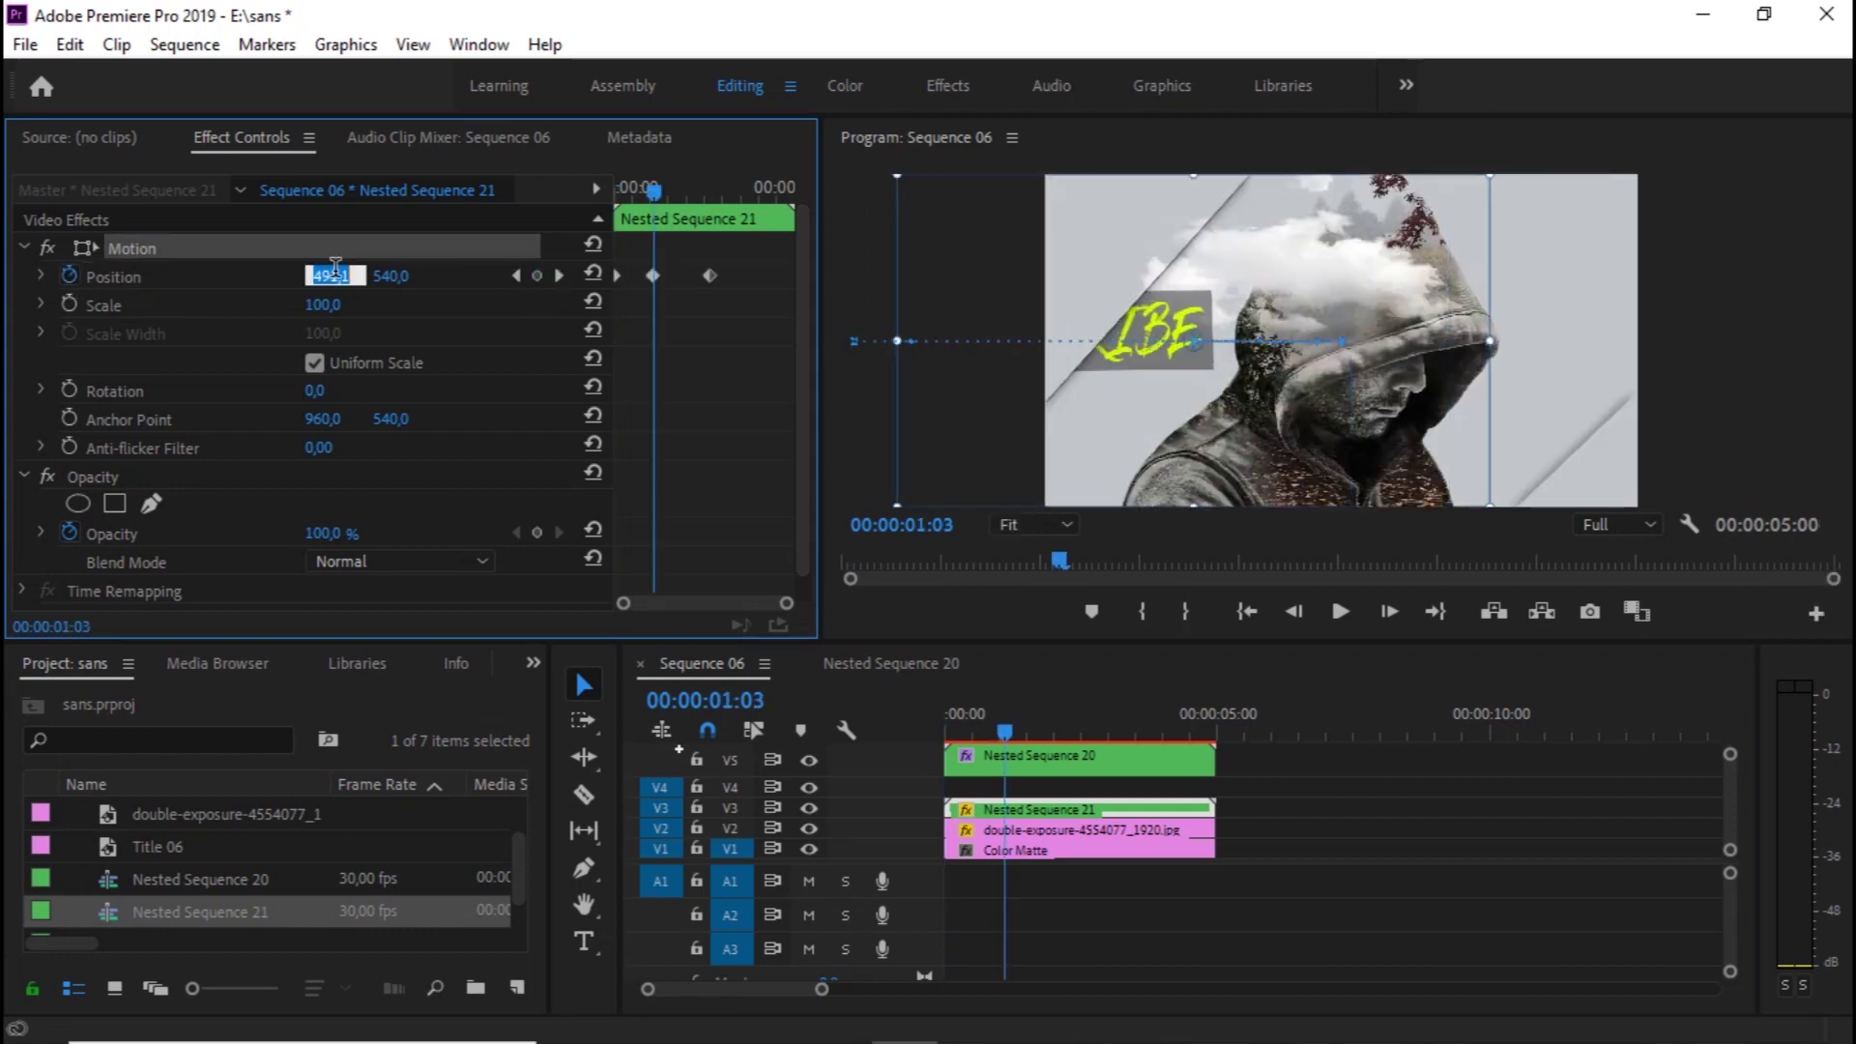
Shift the title right through X 581 and 631 to its final 771
{"action": "type", "text": "581"}
{"action": "key", "text": "Return"}
{"action": "type", "text": "631"}
{"action": "key", "text": "Return"}
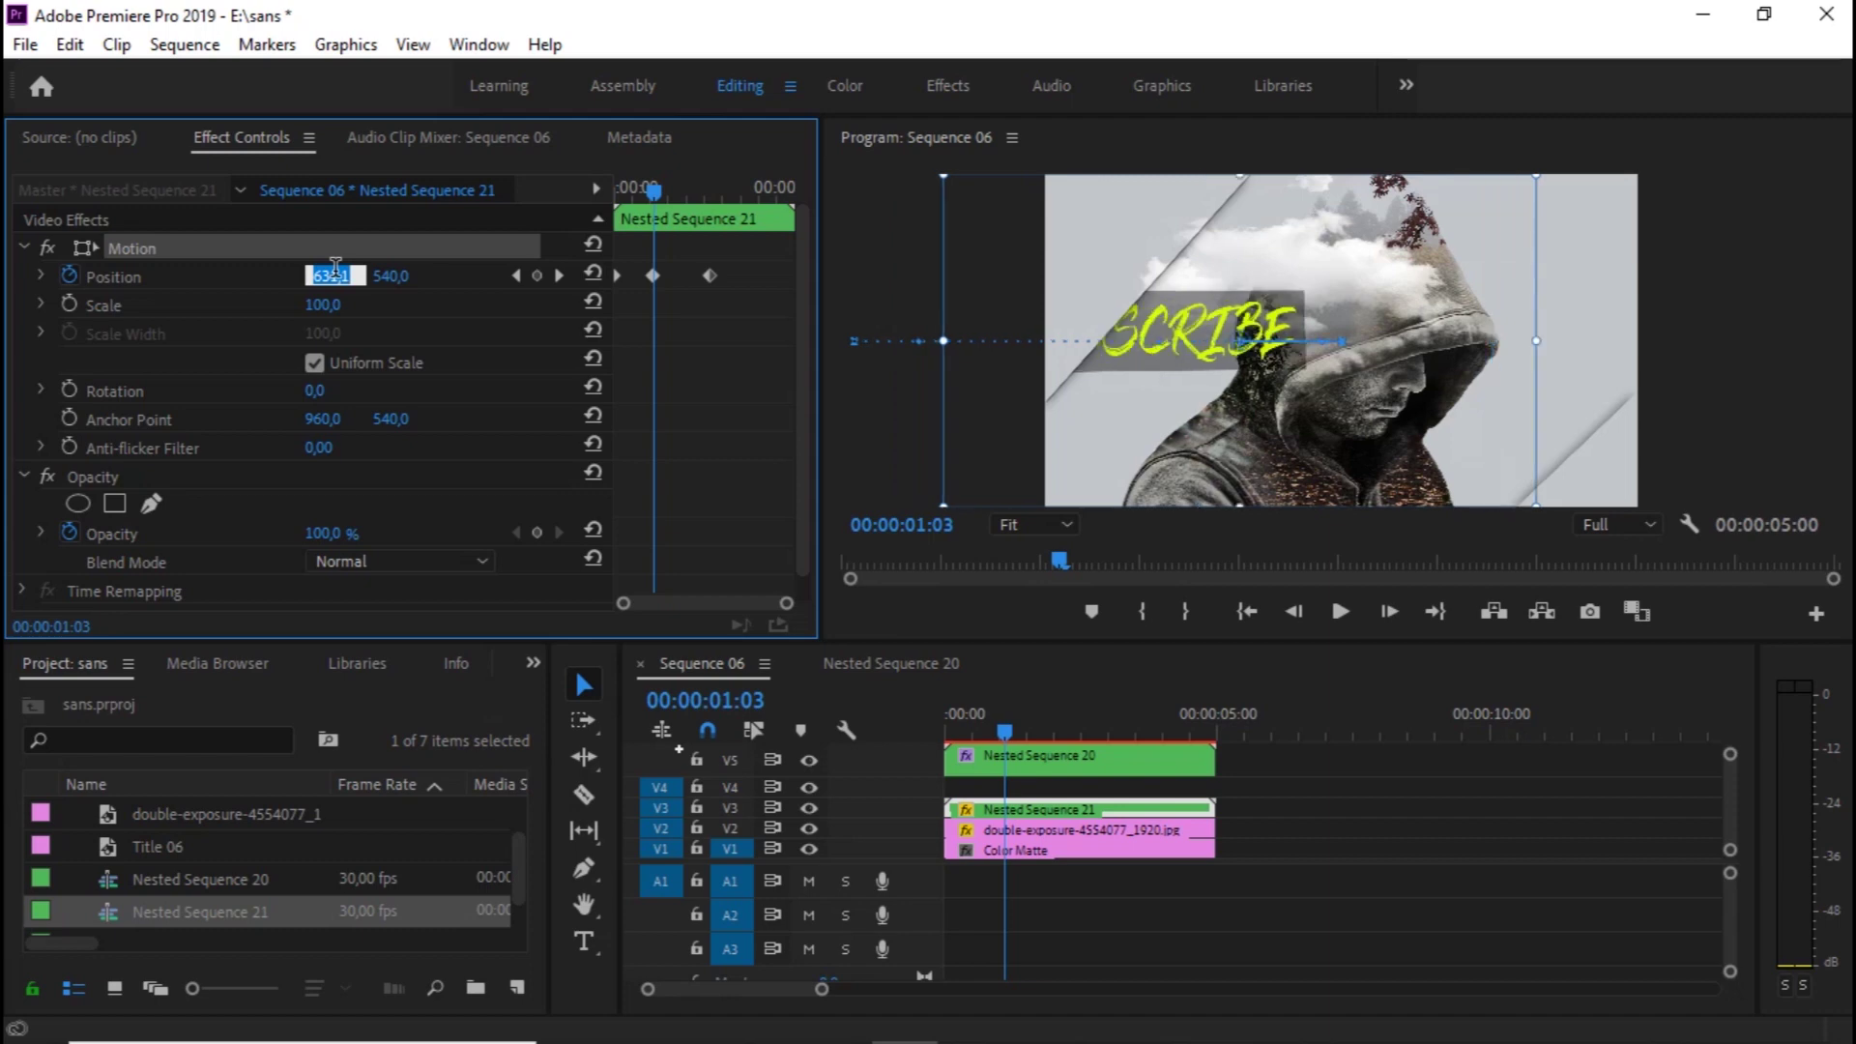
{"action": "type", "text": "771"}
{"action": "key", "text": "Return"}
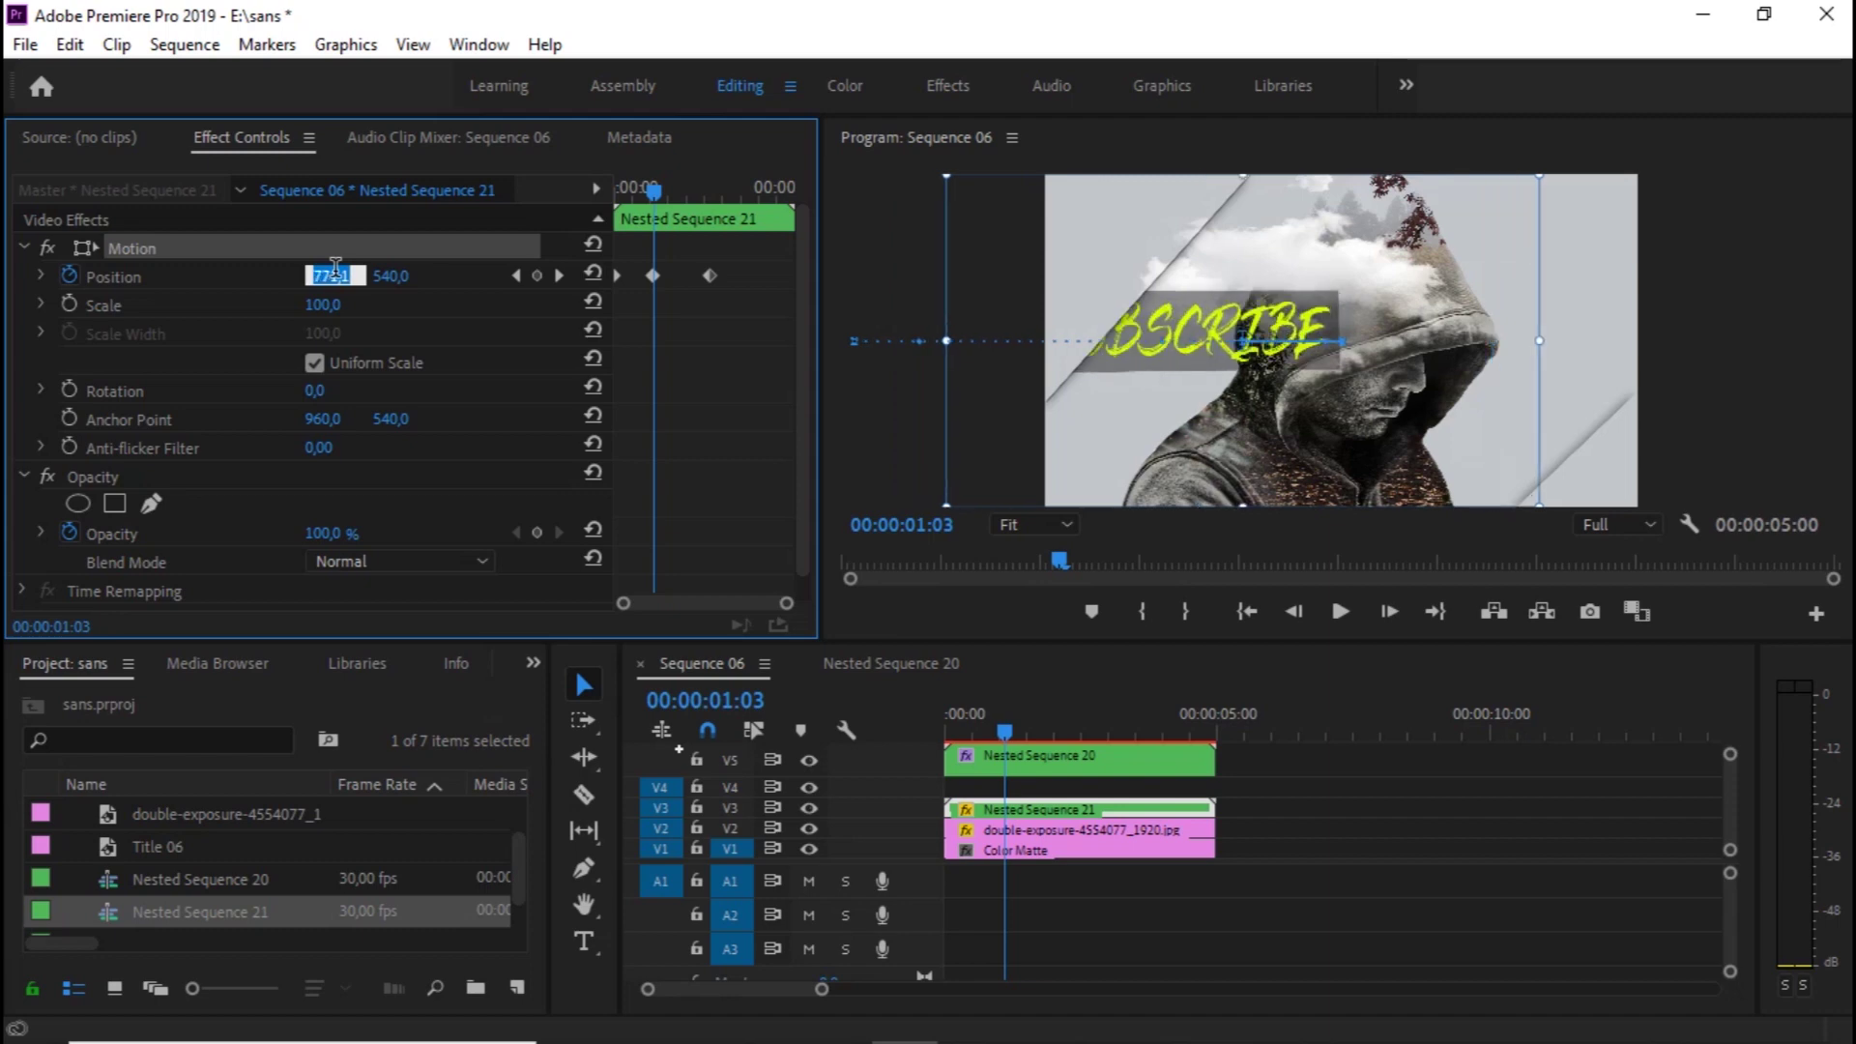
{"action": "left_click", "coordinate": [430, 222]}
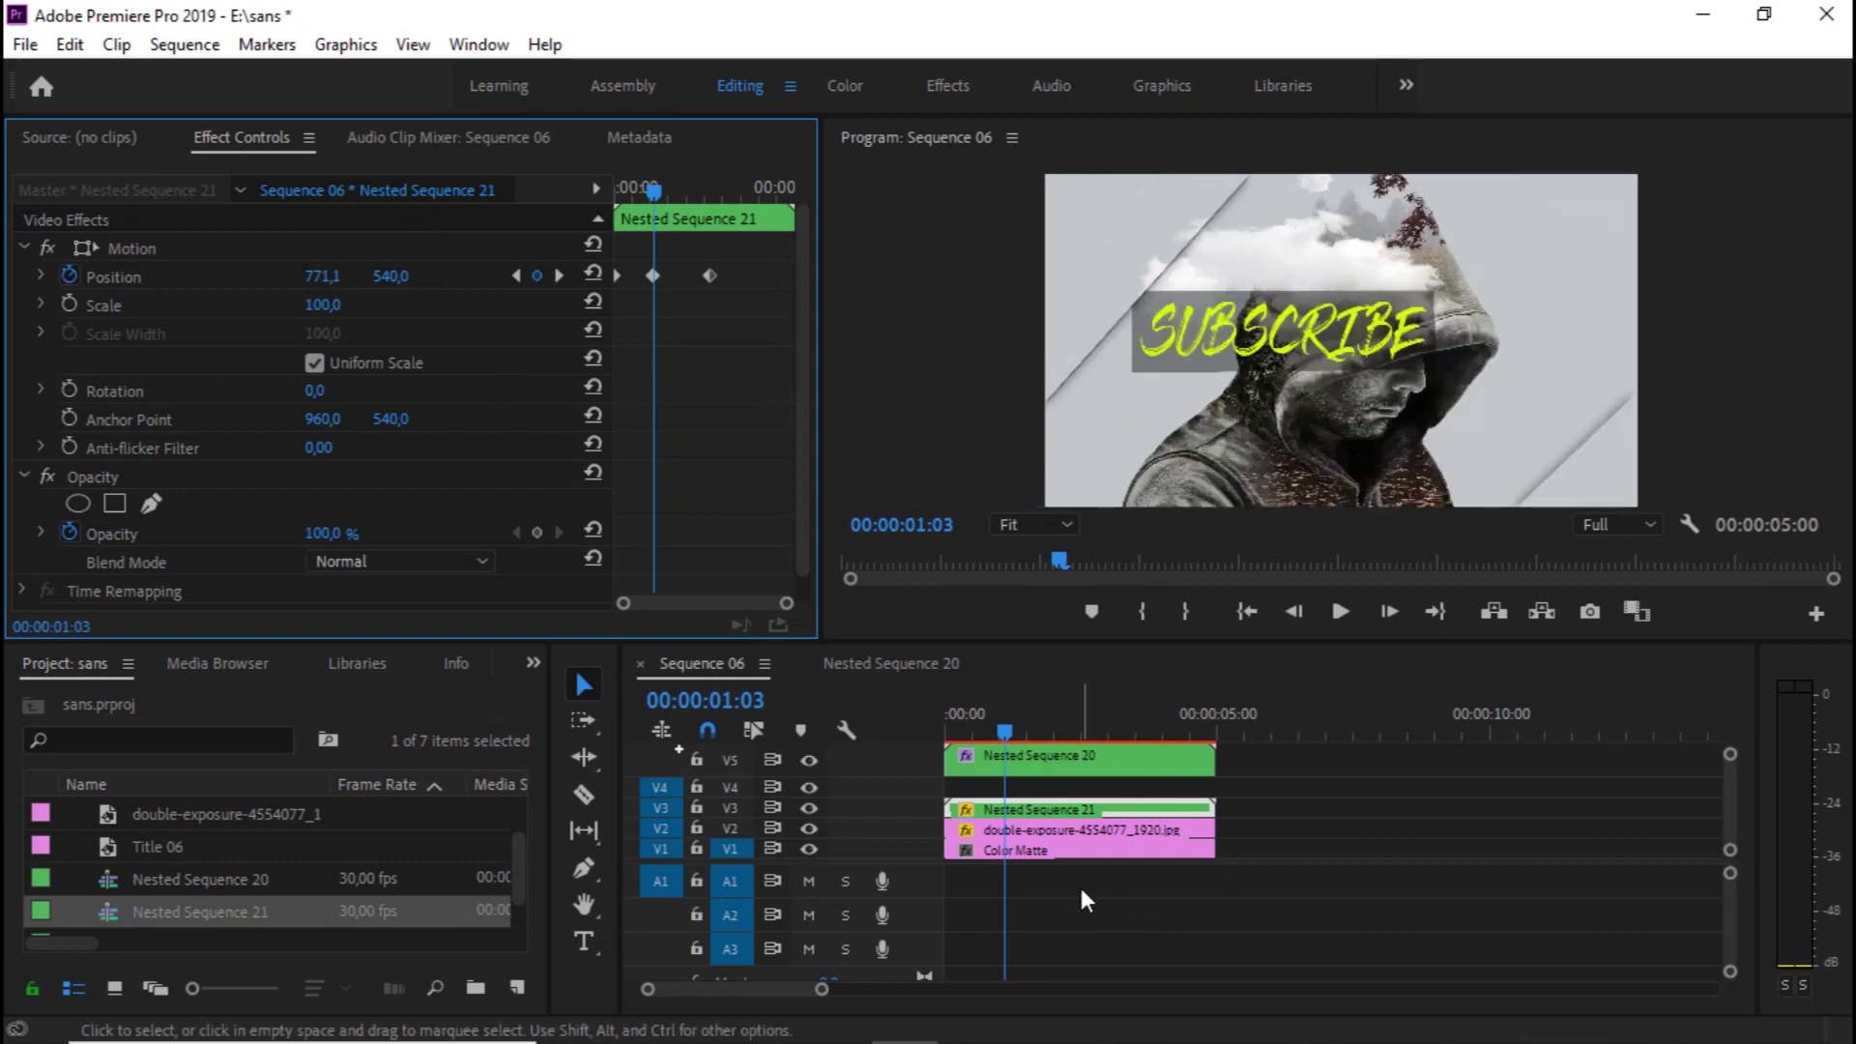
{"action": "left_click_drag", "start_coordinate": [1078, 884], "coordinate": [1060, 758]}
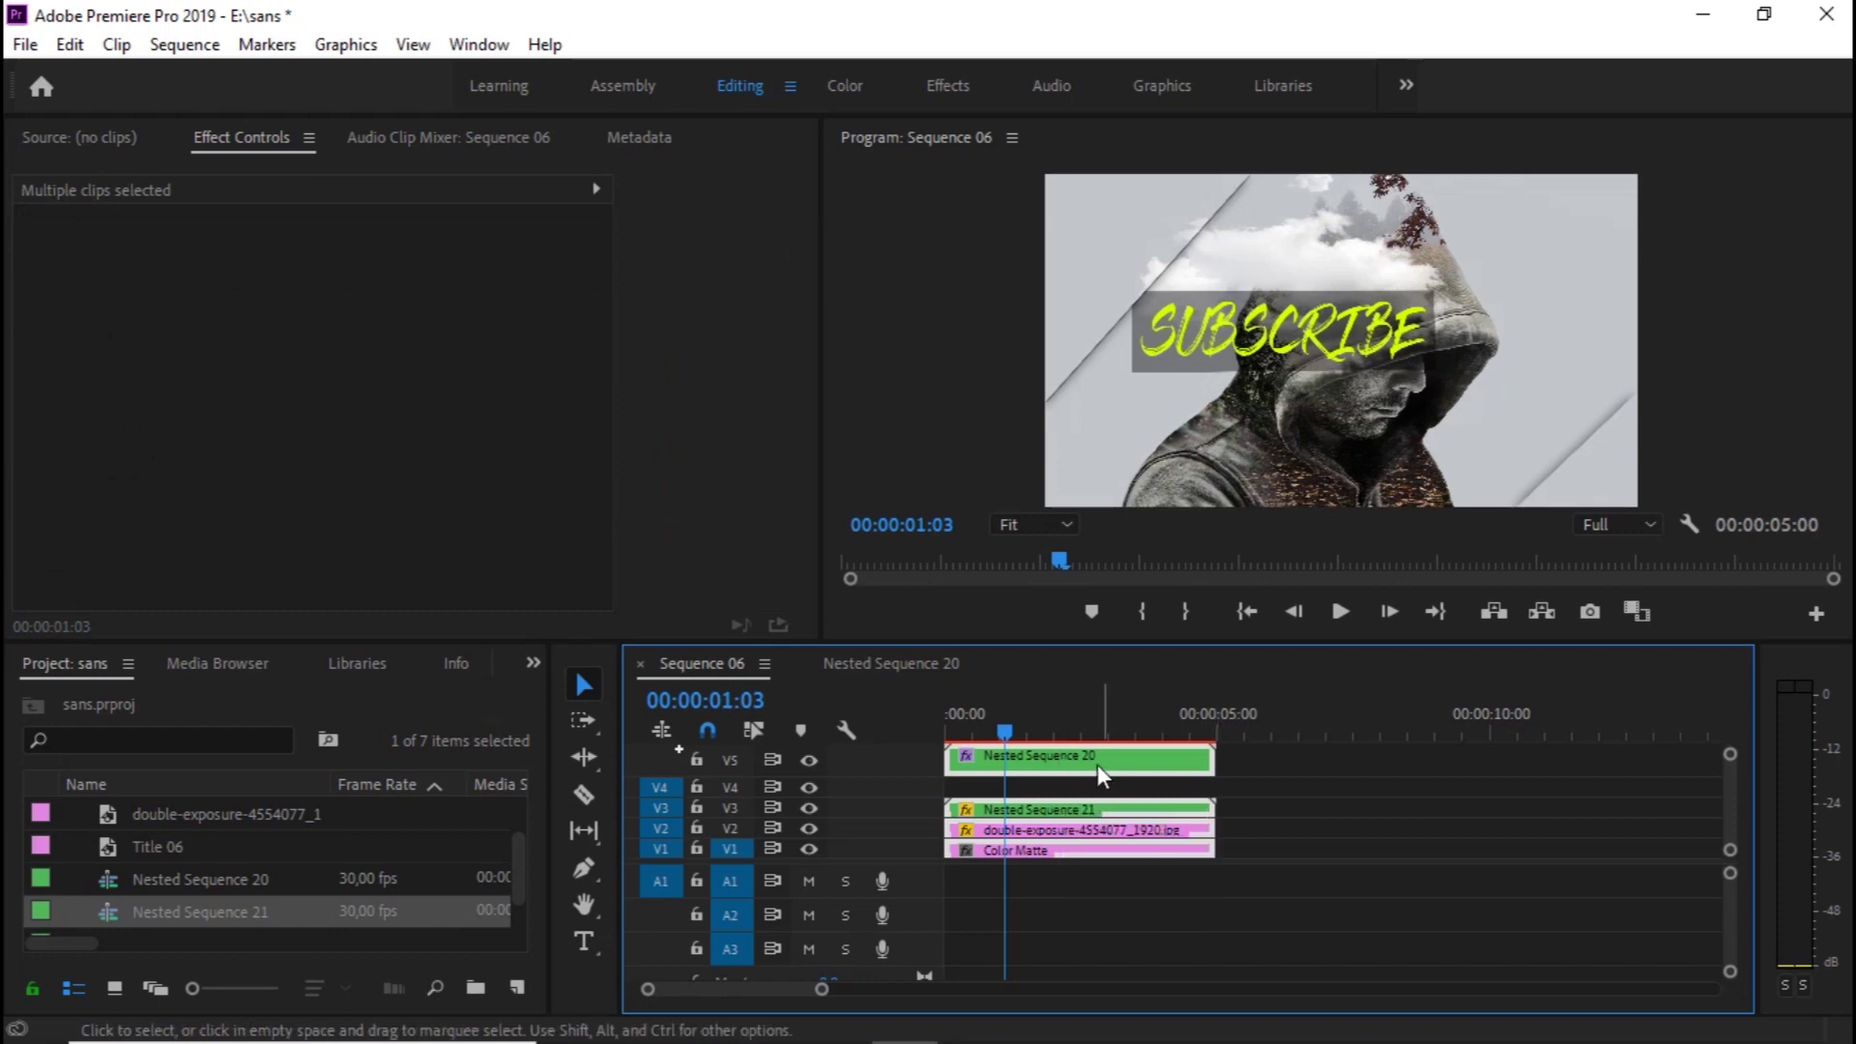
Nest all stacked clips into Nested Sequence 22, render previews and play them back
{"action": "right_click", "coordinate": [1087, 755]}
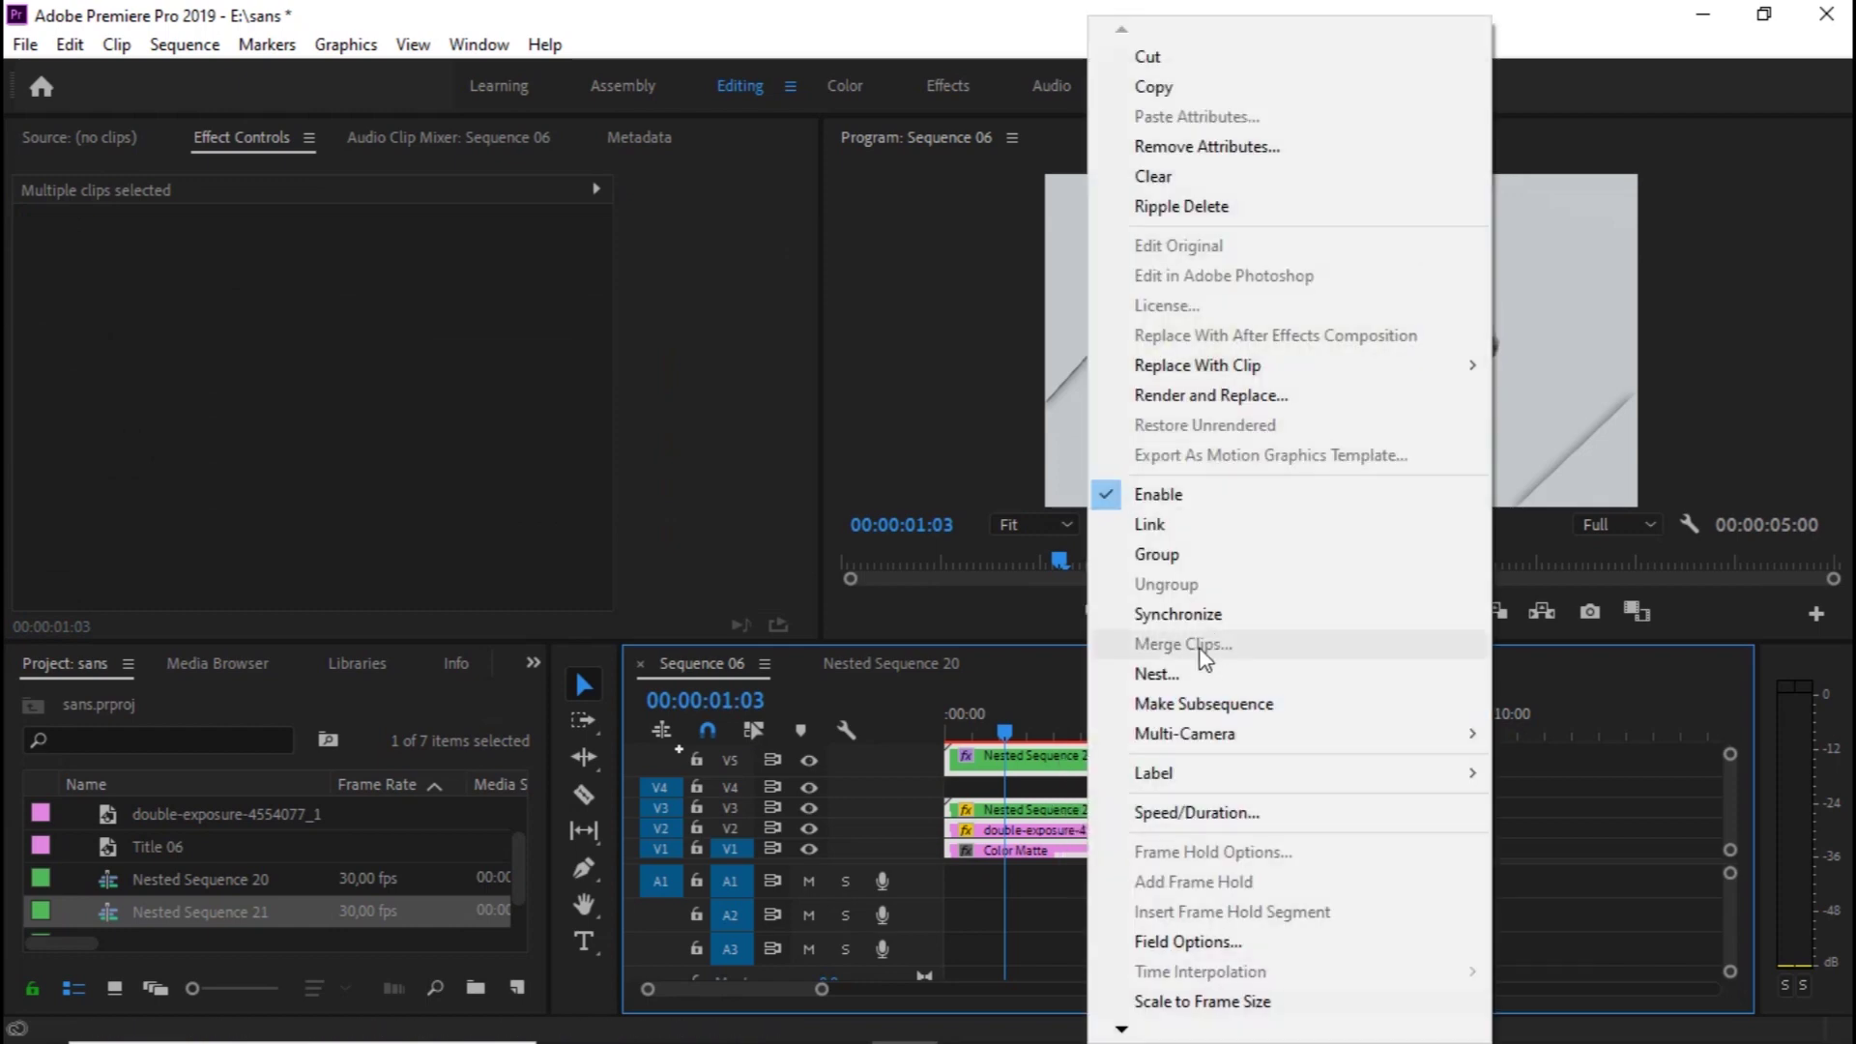
{"action": "left_click", "coordinate": [1155, 677]}
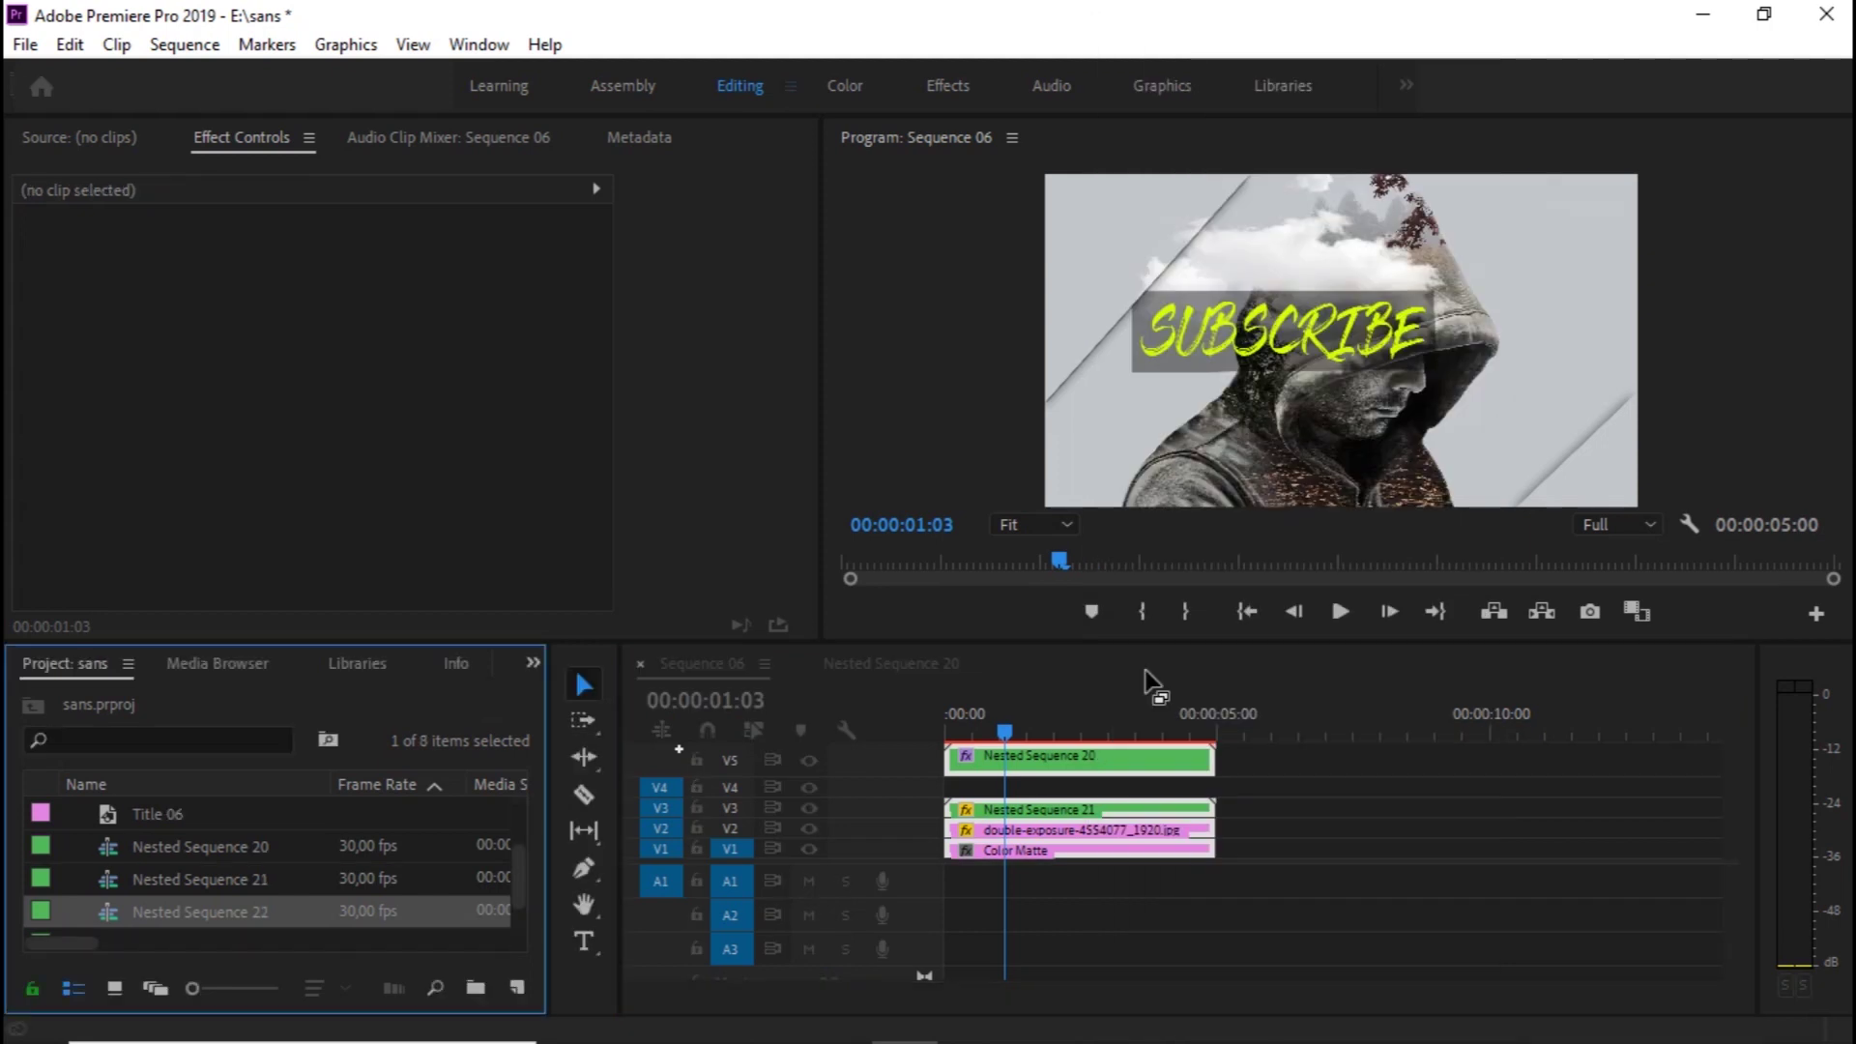
{"action": "left_click", "coordinate": [1092, 710]}
{"action": "key", "text": "Return"}
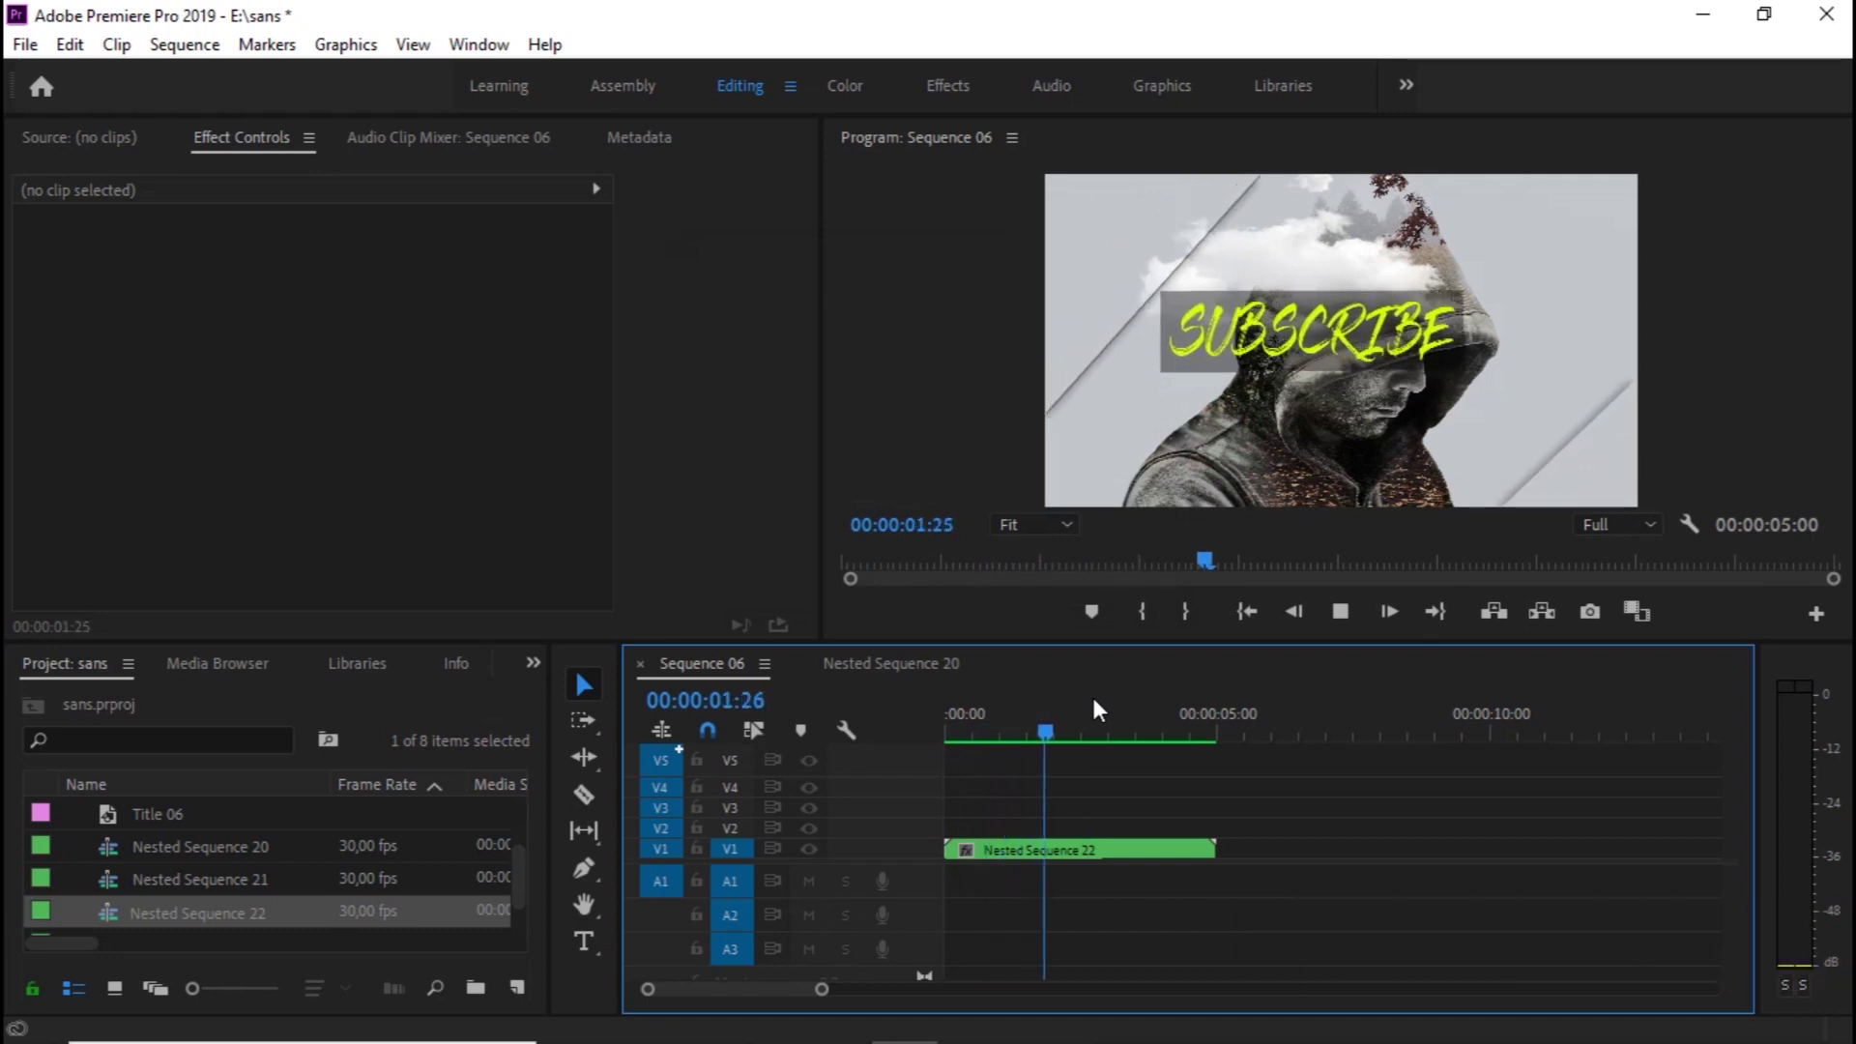
{"action": "key", "text": "space"}
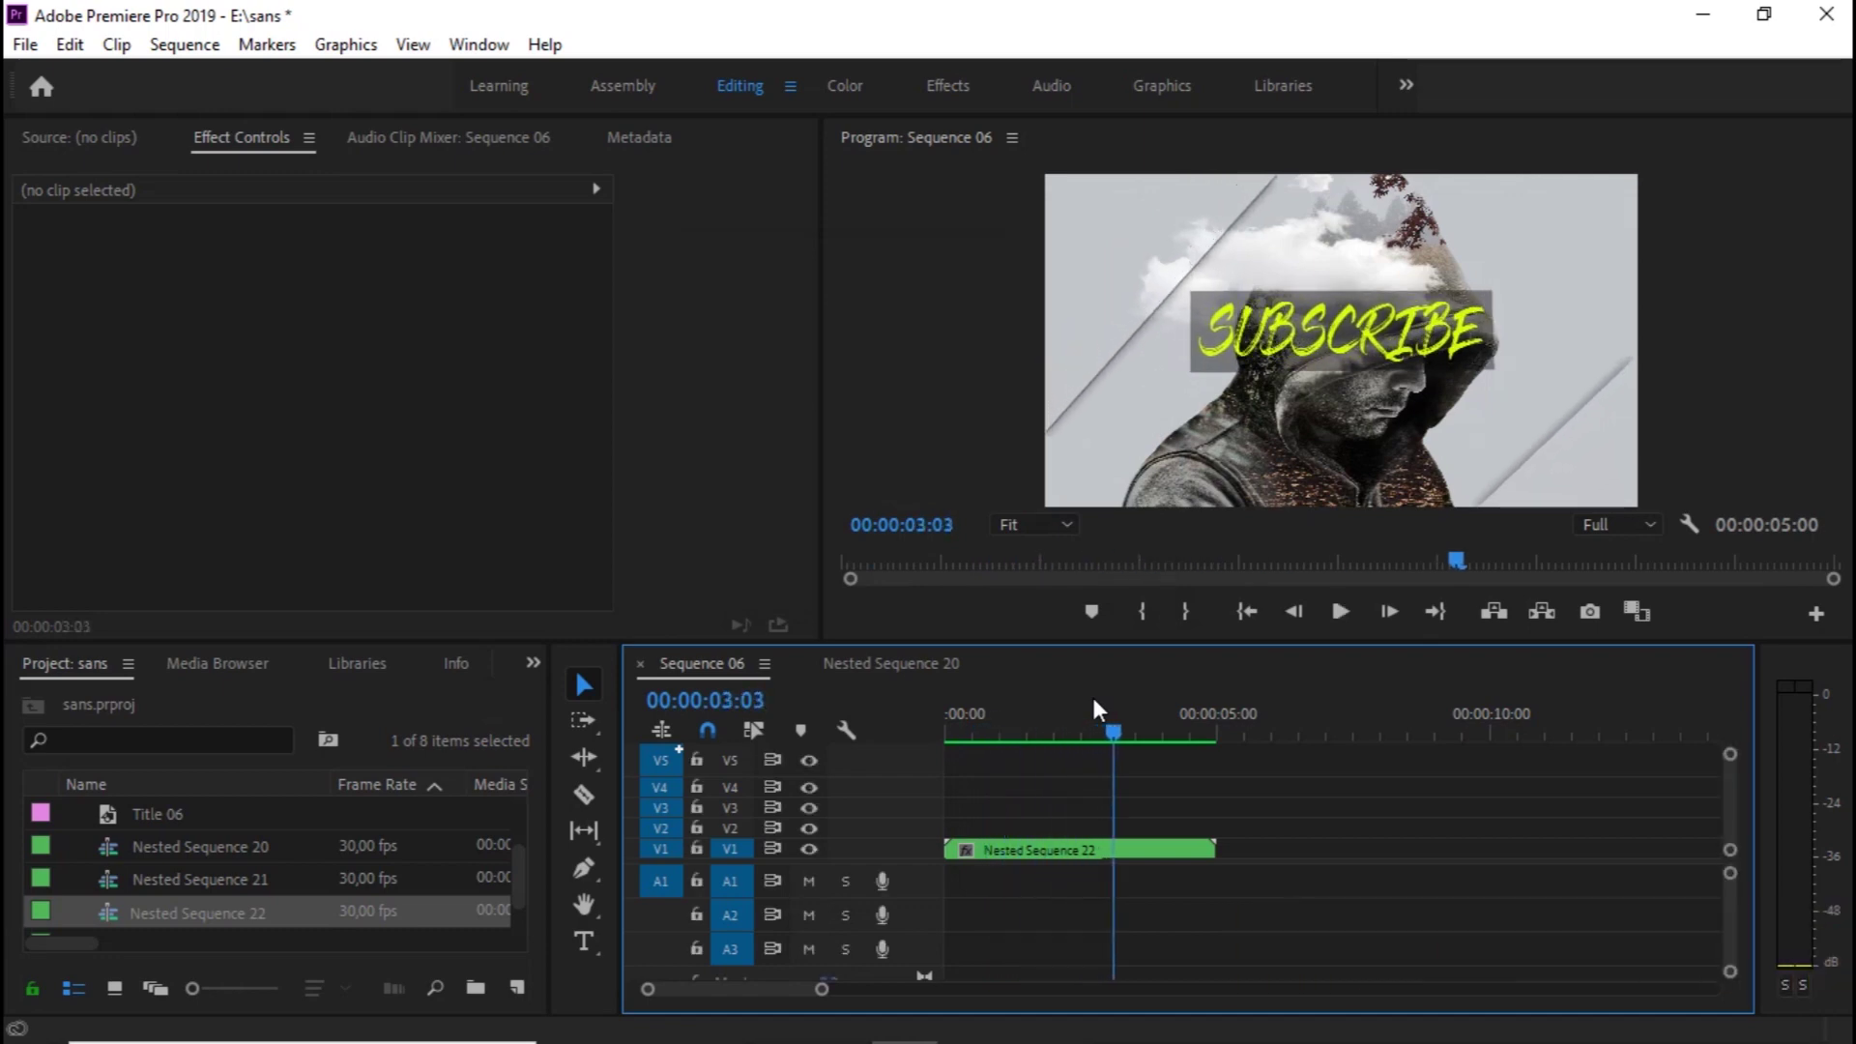
{"action": "left_click", "coordinate": [1058, 847]}
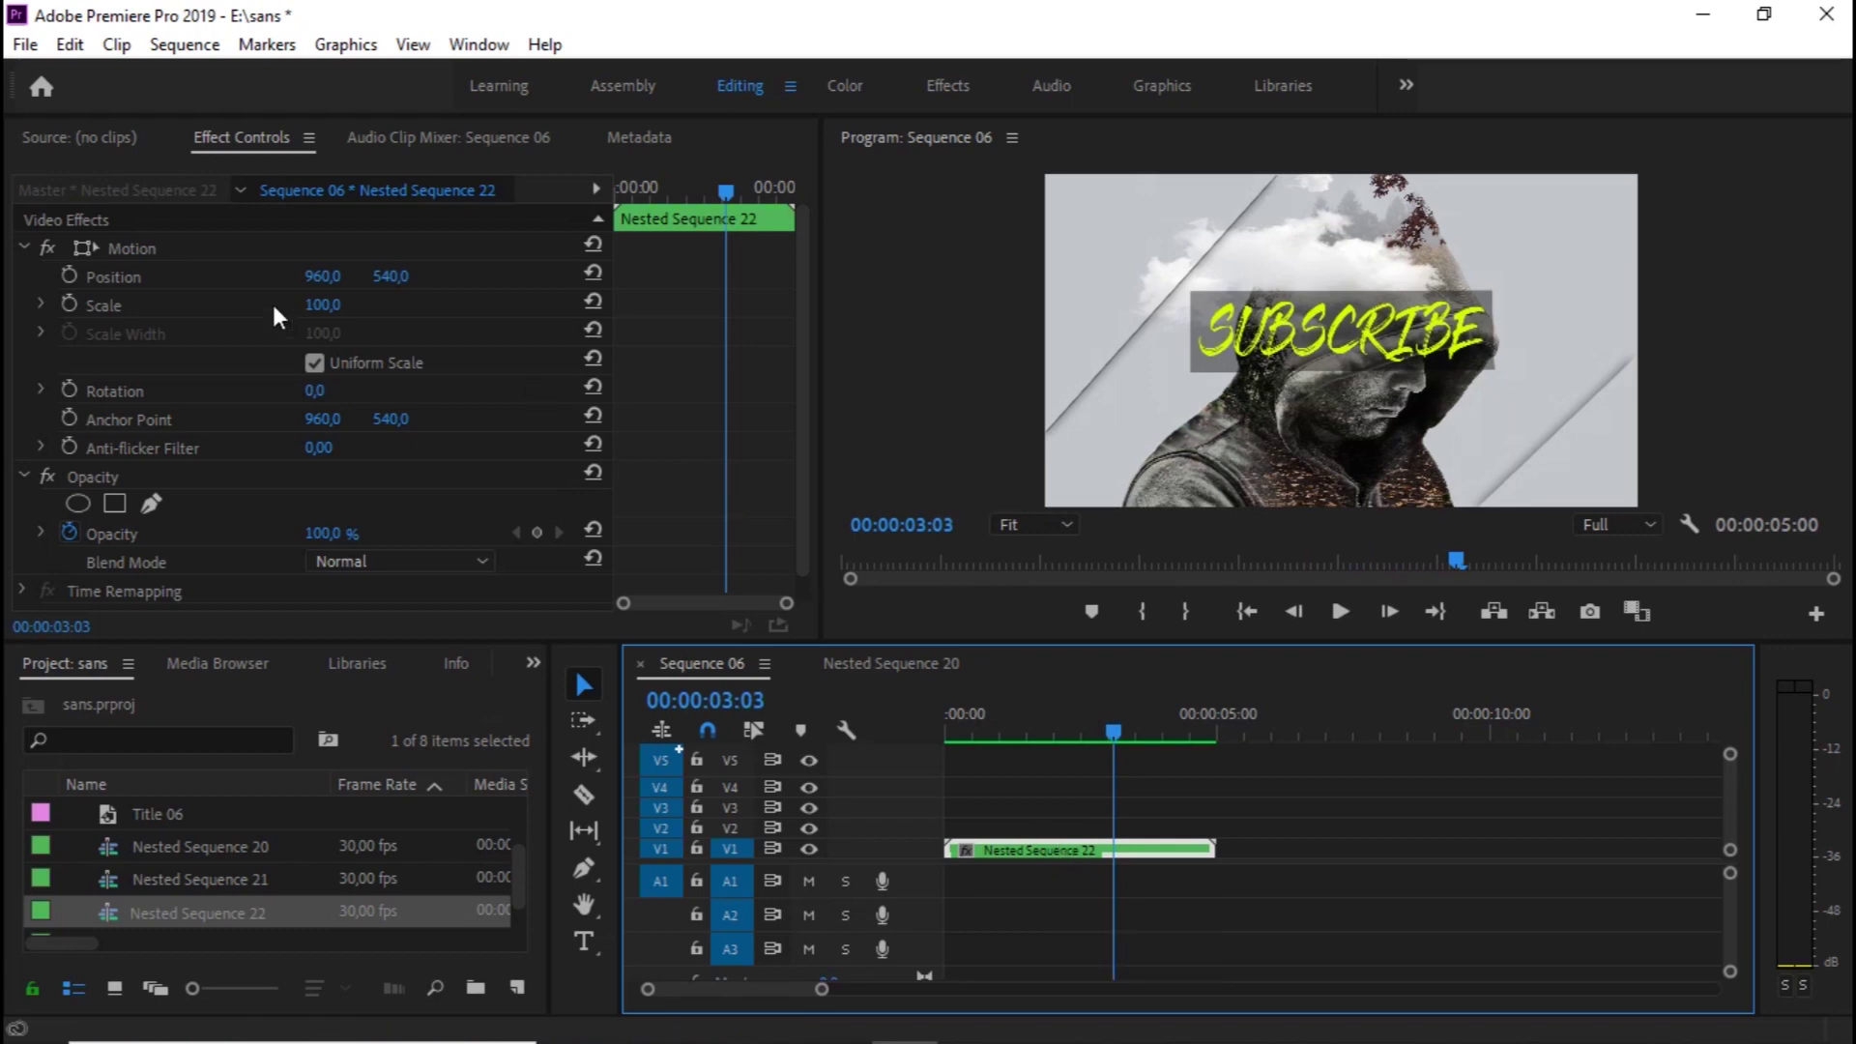
Set the nested clip's Scale to 150 at its start and add a Scale keyframe
{"action": "left_click_drag", "start_coordinate": [727, 194], "coordinate": [568, 226]}
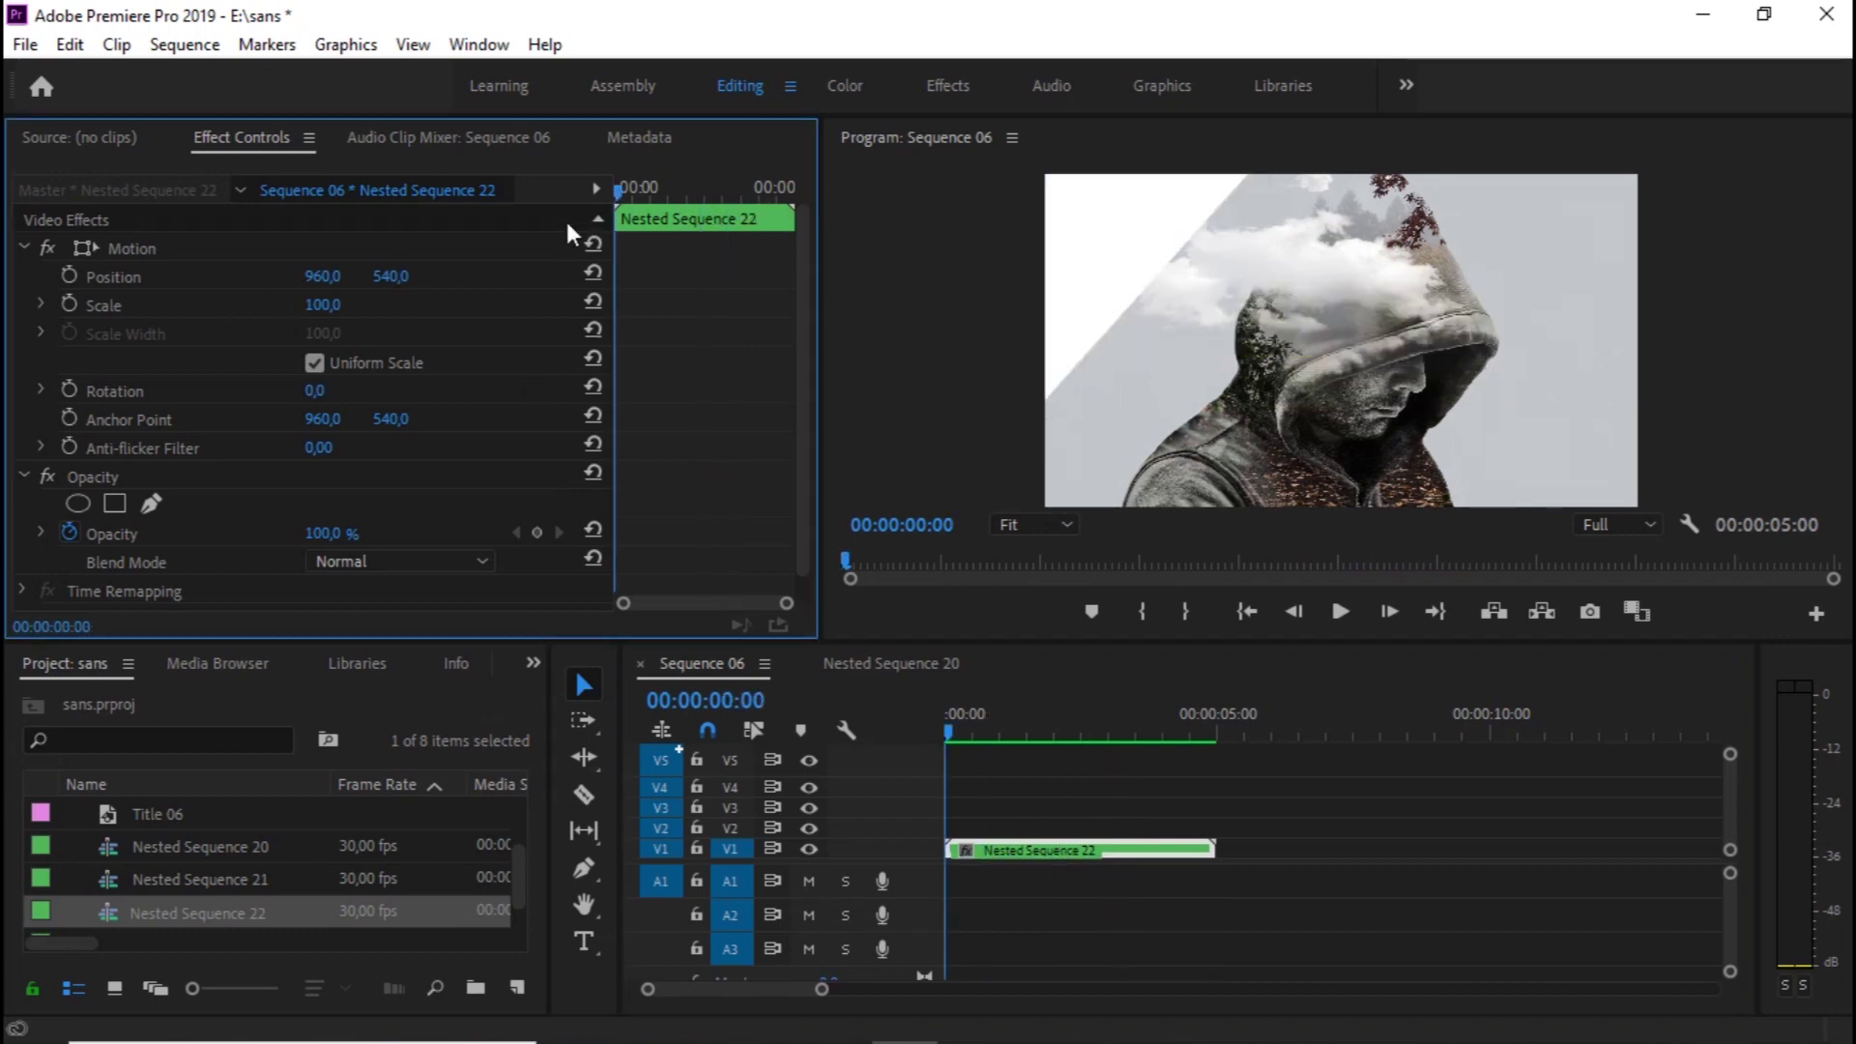
{"action": "key", "text": "space"}
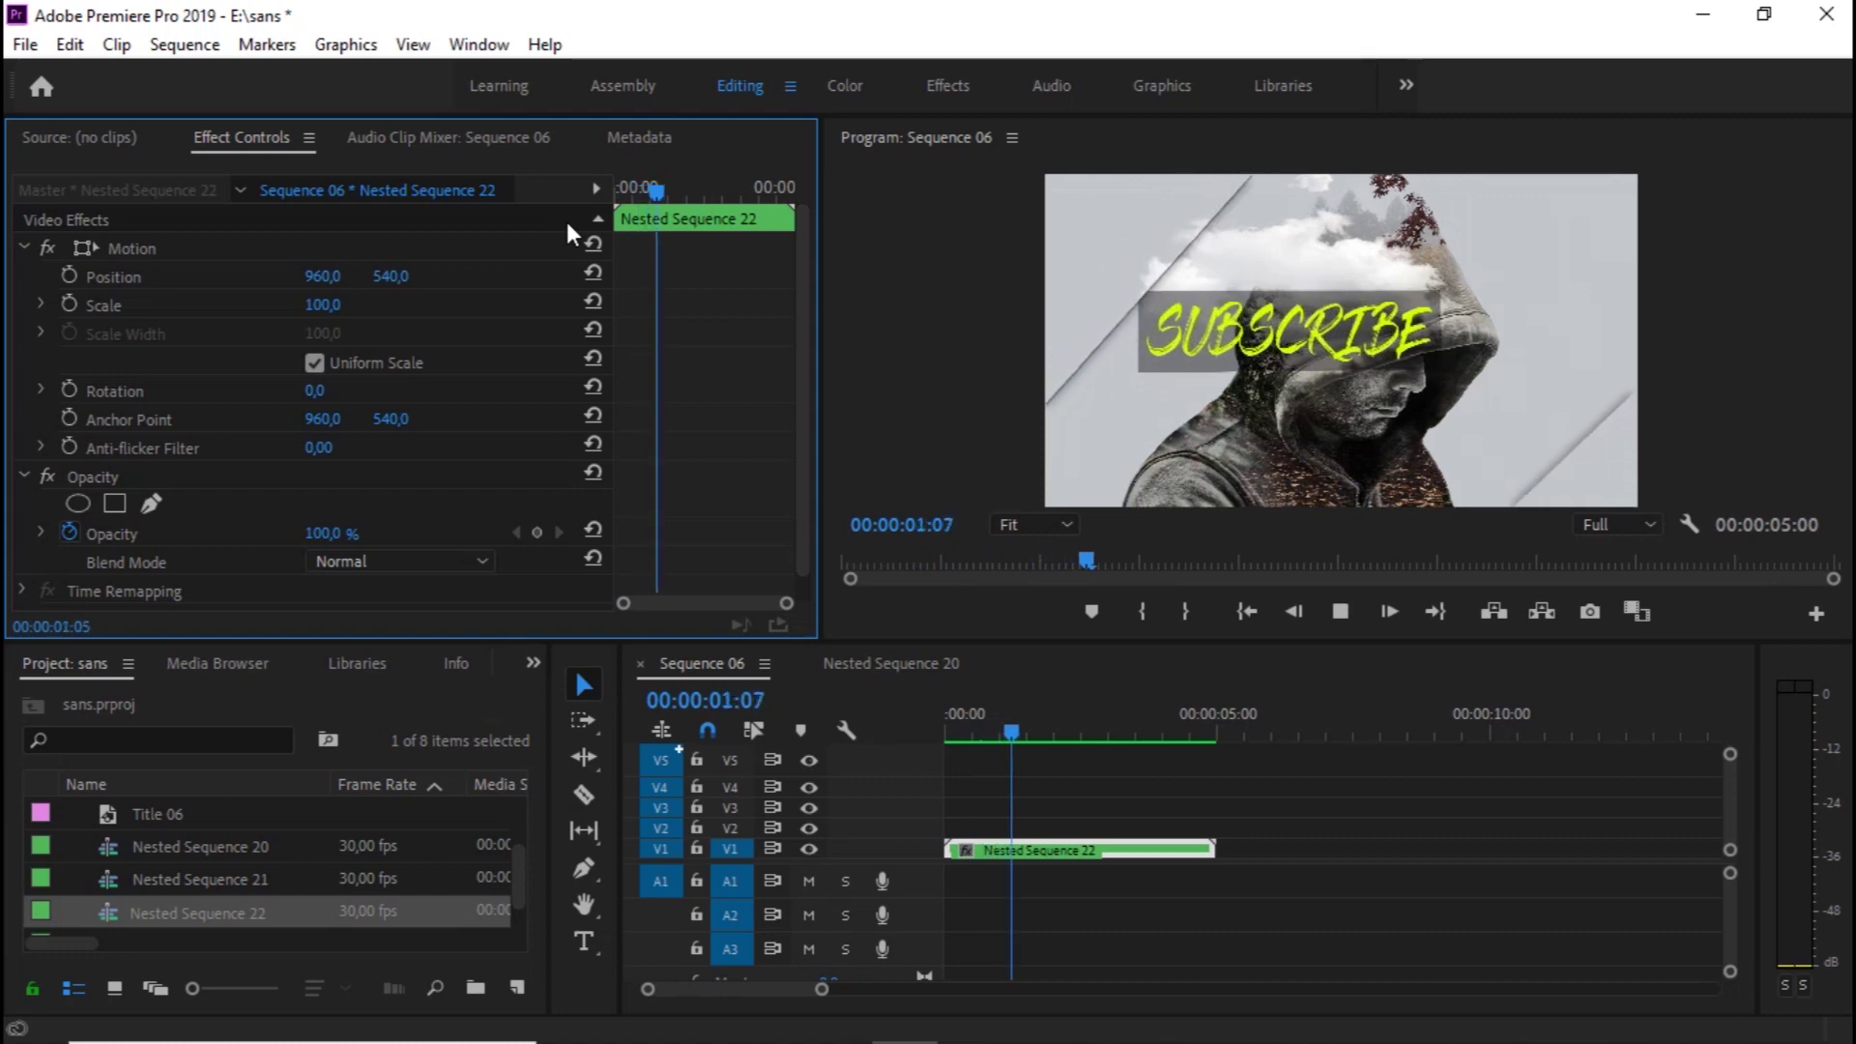
{"action": "left_click_drag", "start_coordinate": [674, 184], "coordinate": [592, 199]}
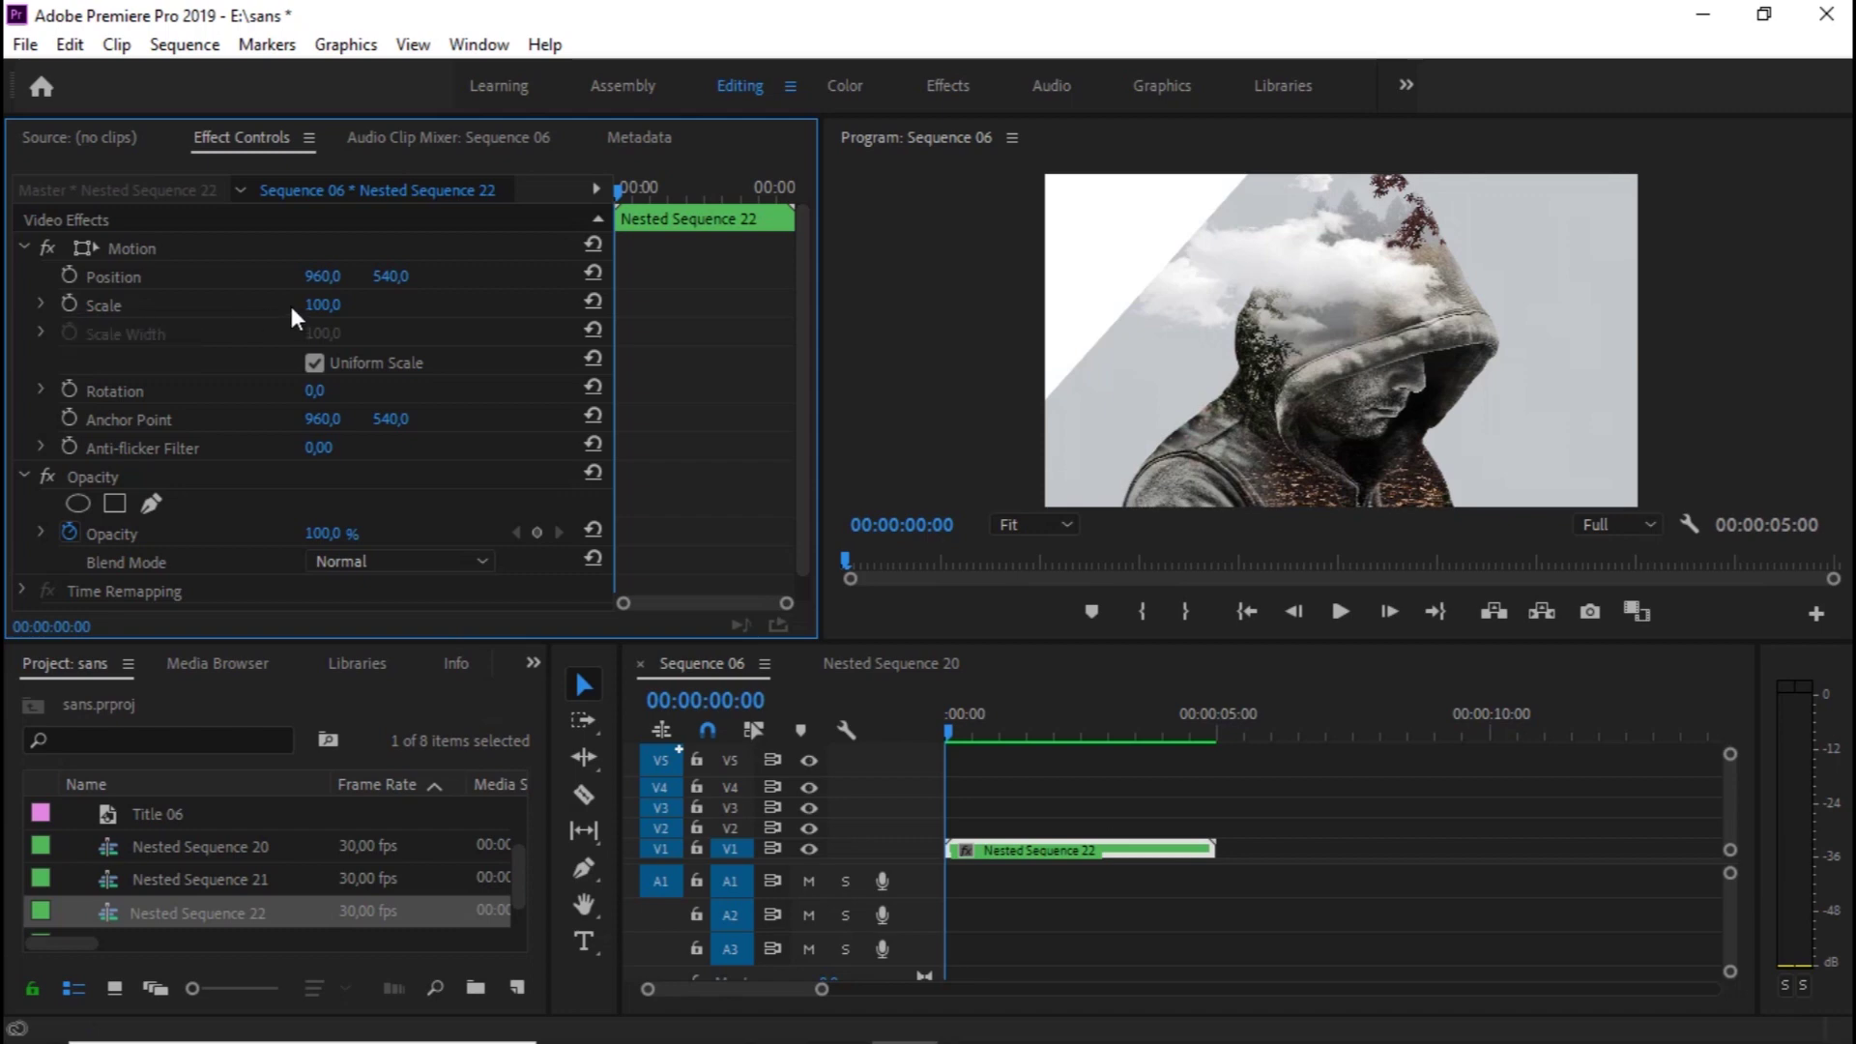
{"action": "left_click", "coordinate": [343, 297]}
{"action": "type", "text": "150"}
{"action": "key", "text": "Return"}
{"action": "left_click", "coordinate": [70, 303]}
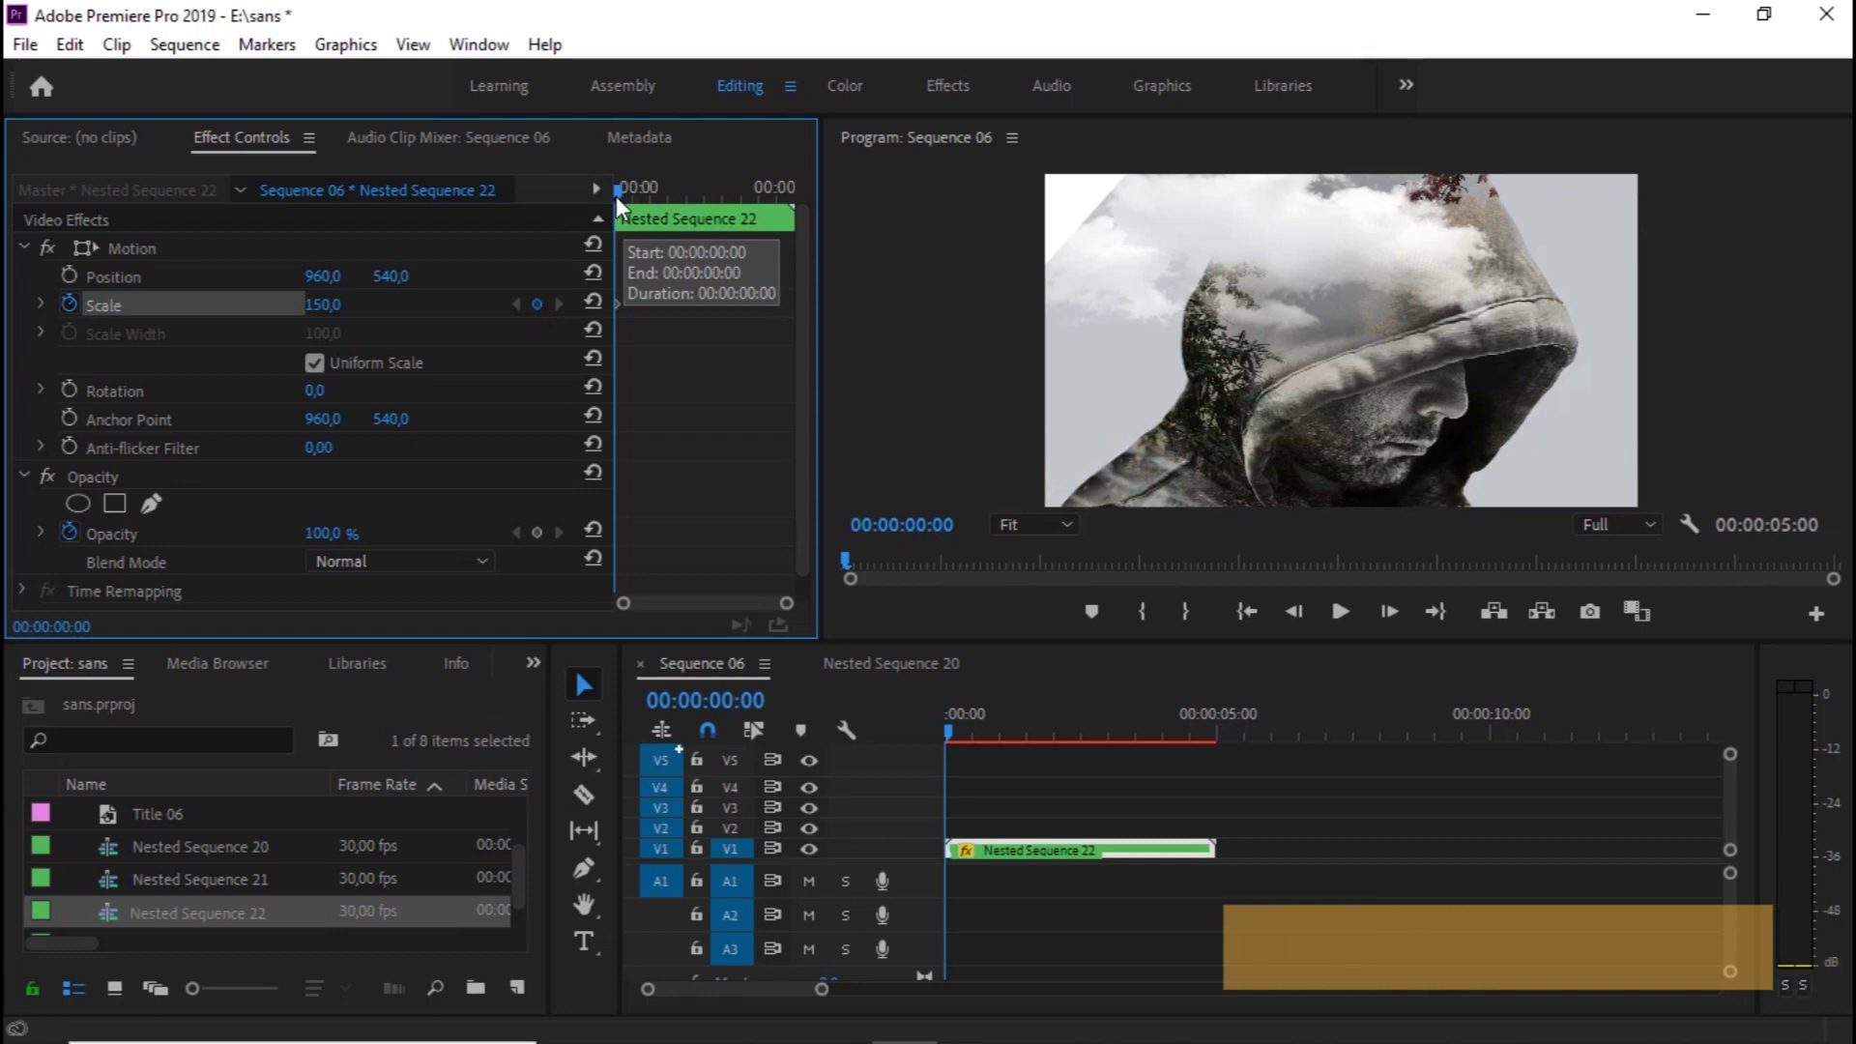
Keyframe Scale back to 100 at 20 frames and up to 120 at the clip end
{"action": "left_click_drag", "start_coordinate": [615, 189], "coordinate": [640, 192]}
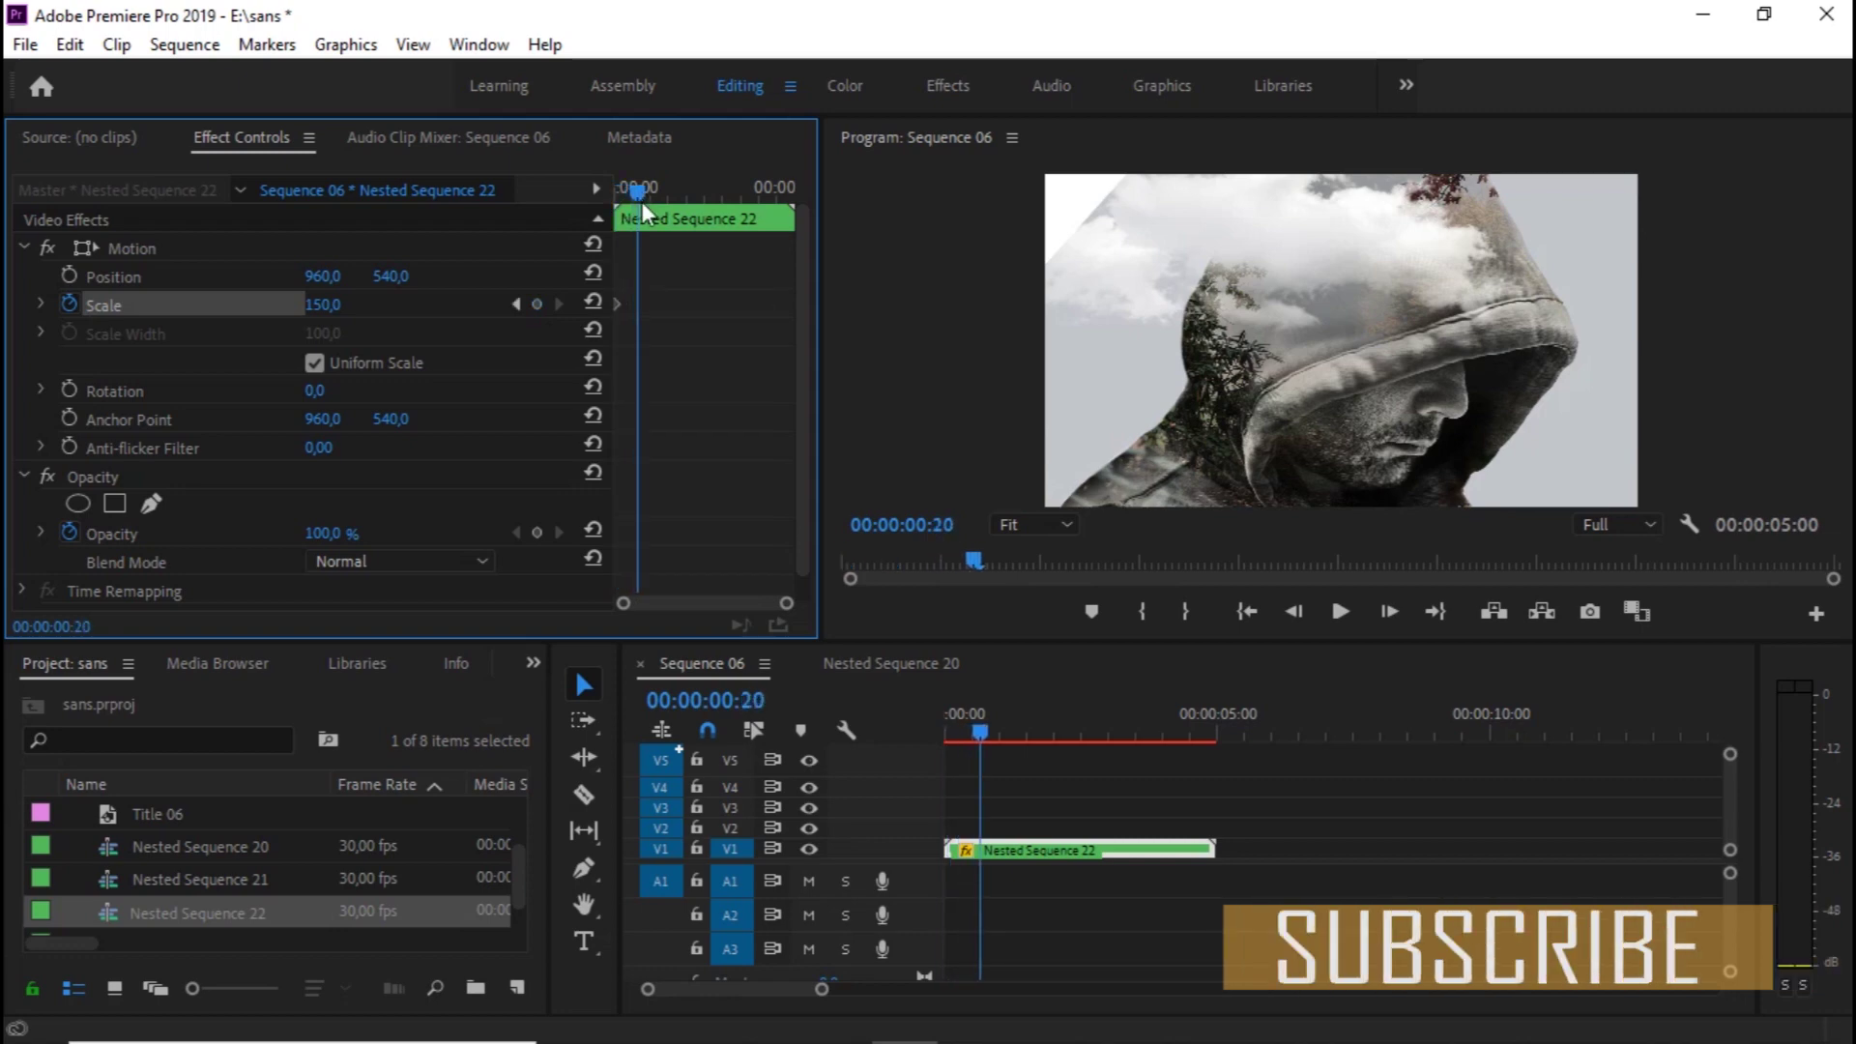
{"action": "left_click", "coordinate": [594, 300]}
{"action": "left_click_drag", "start_coordinate": [646, 195], "coordinate": [782, 217]}
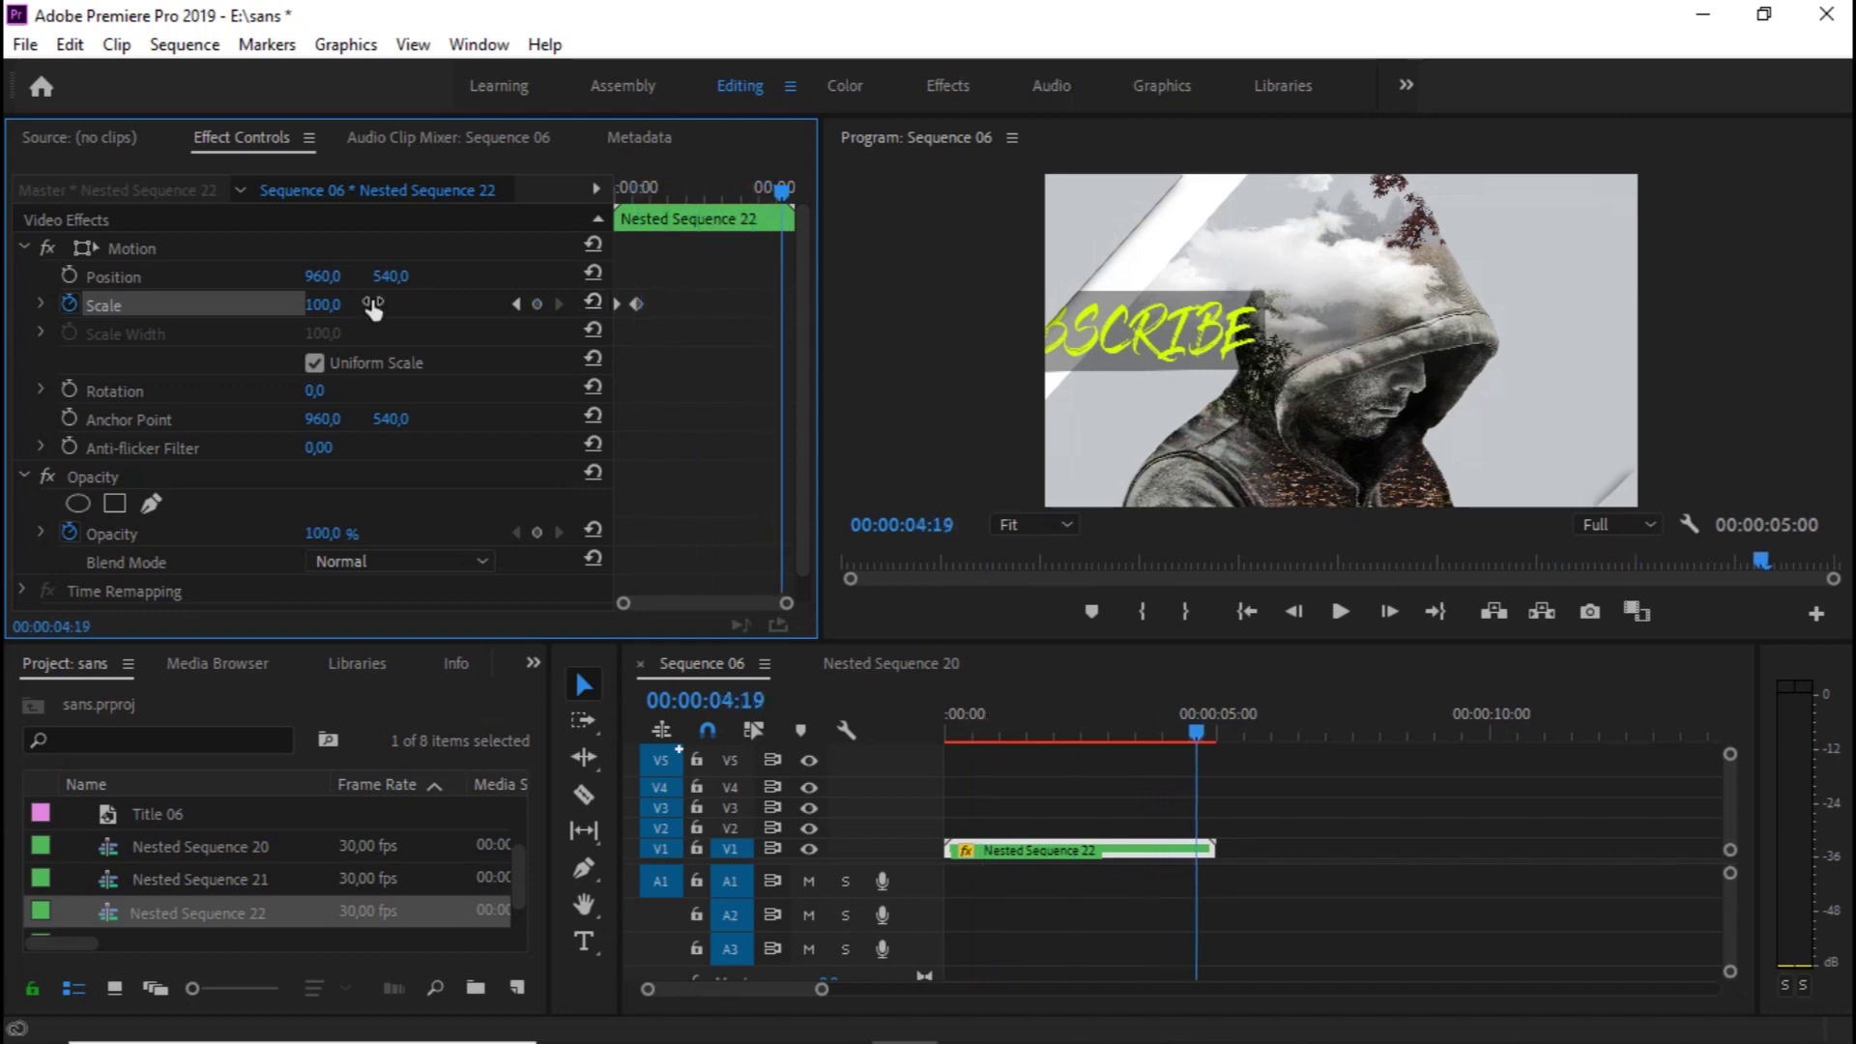
{"action": "left_click", "coordinate": [338, 303]}
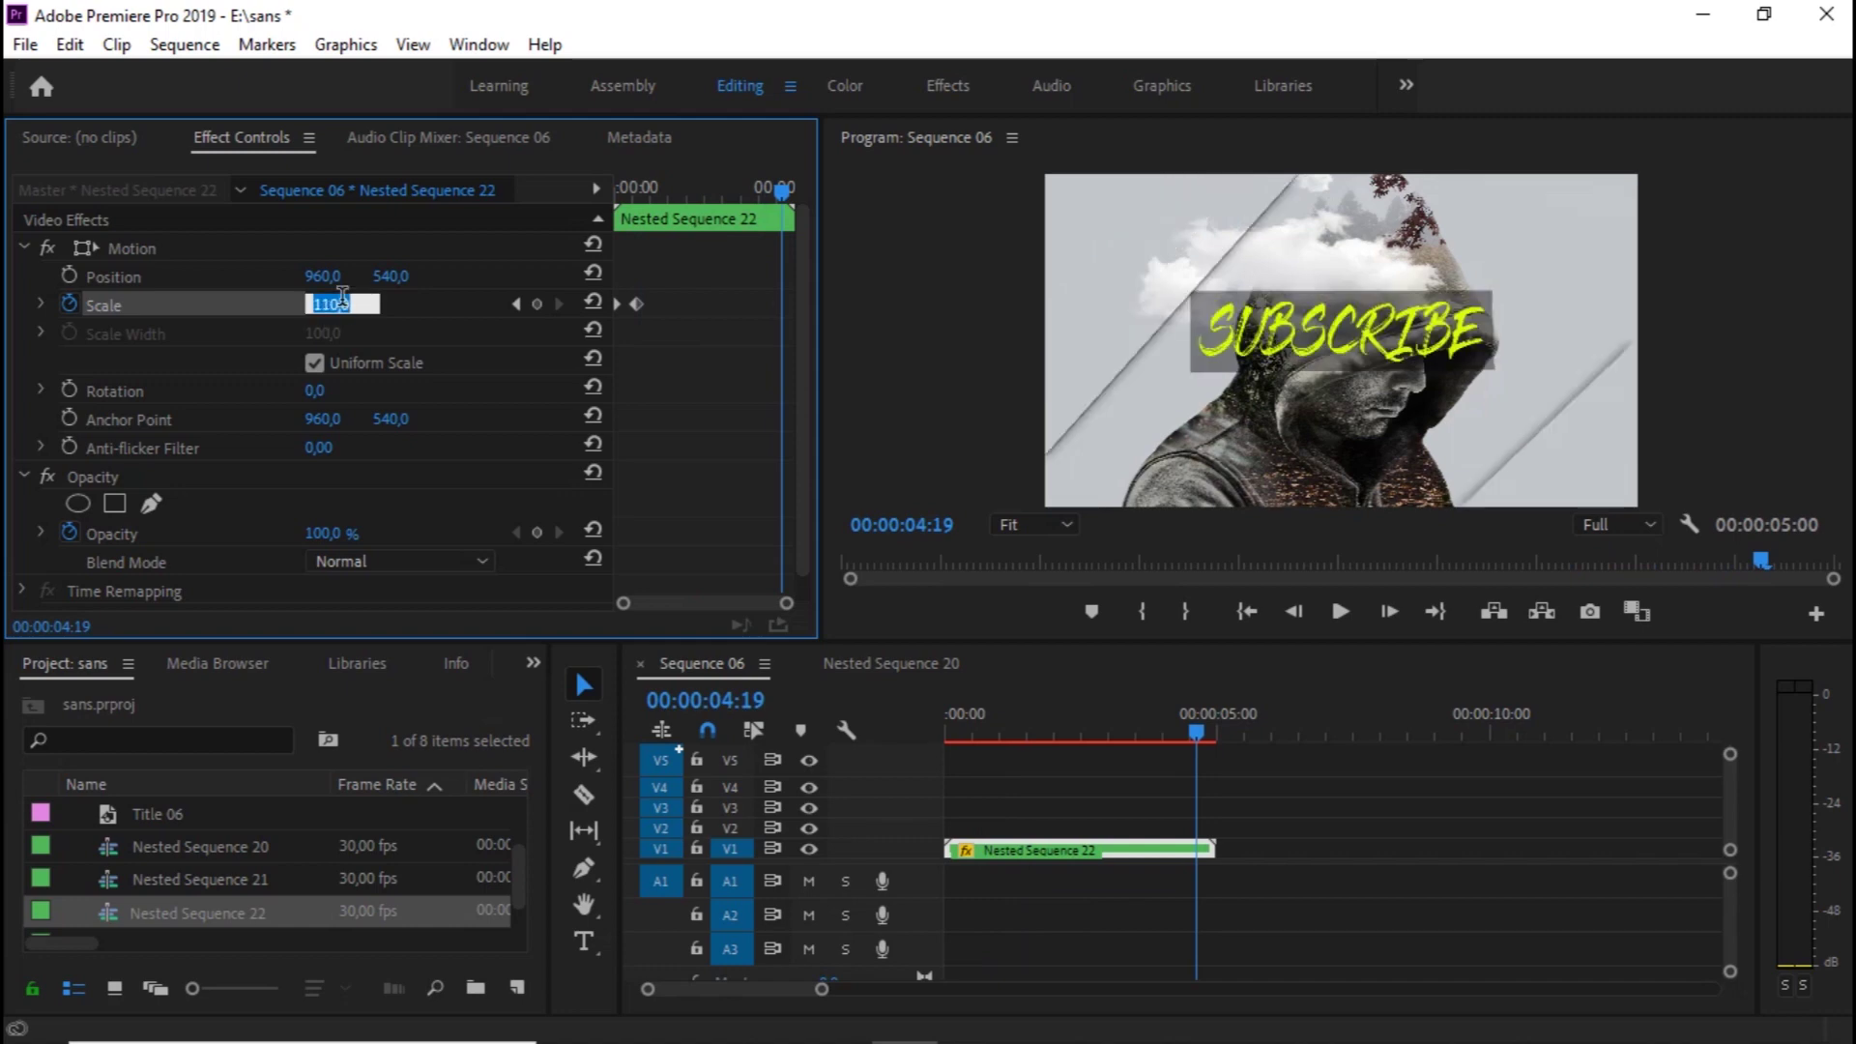
{"action": "key", "text": "Return"}
{"action": "type", "text": "120"}
{"action": "key", "text": "Return"}
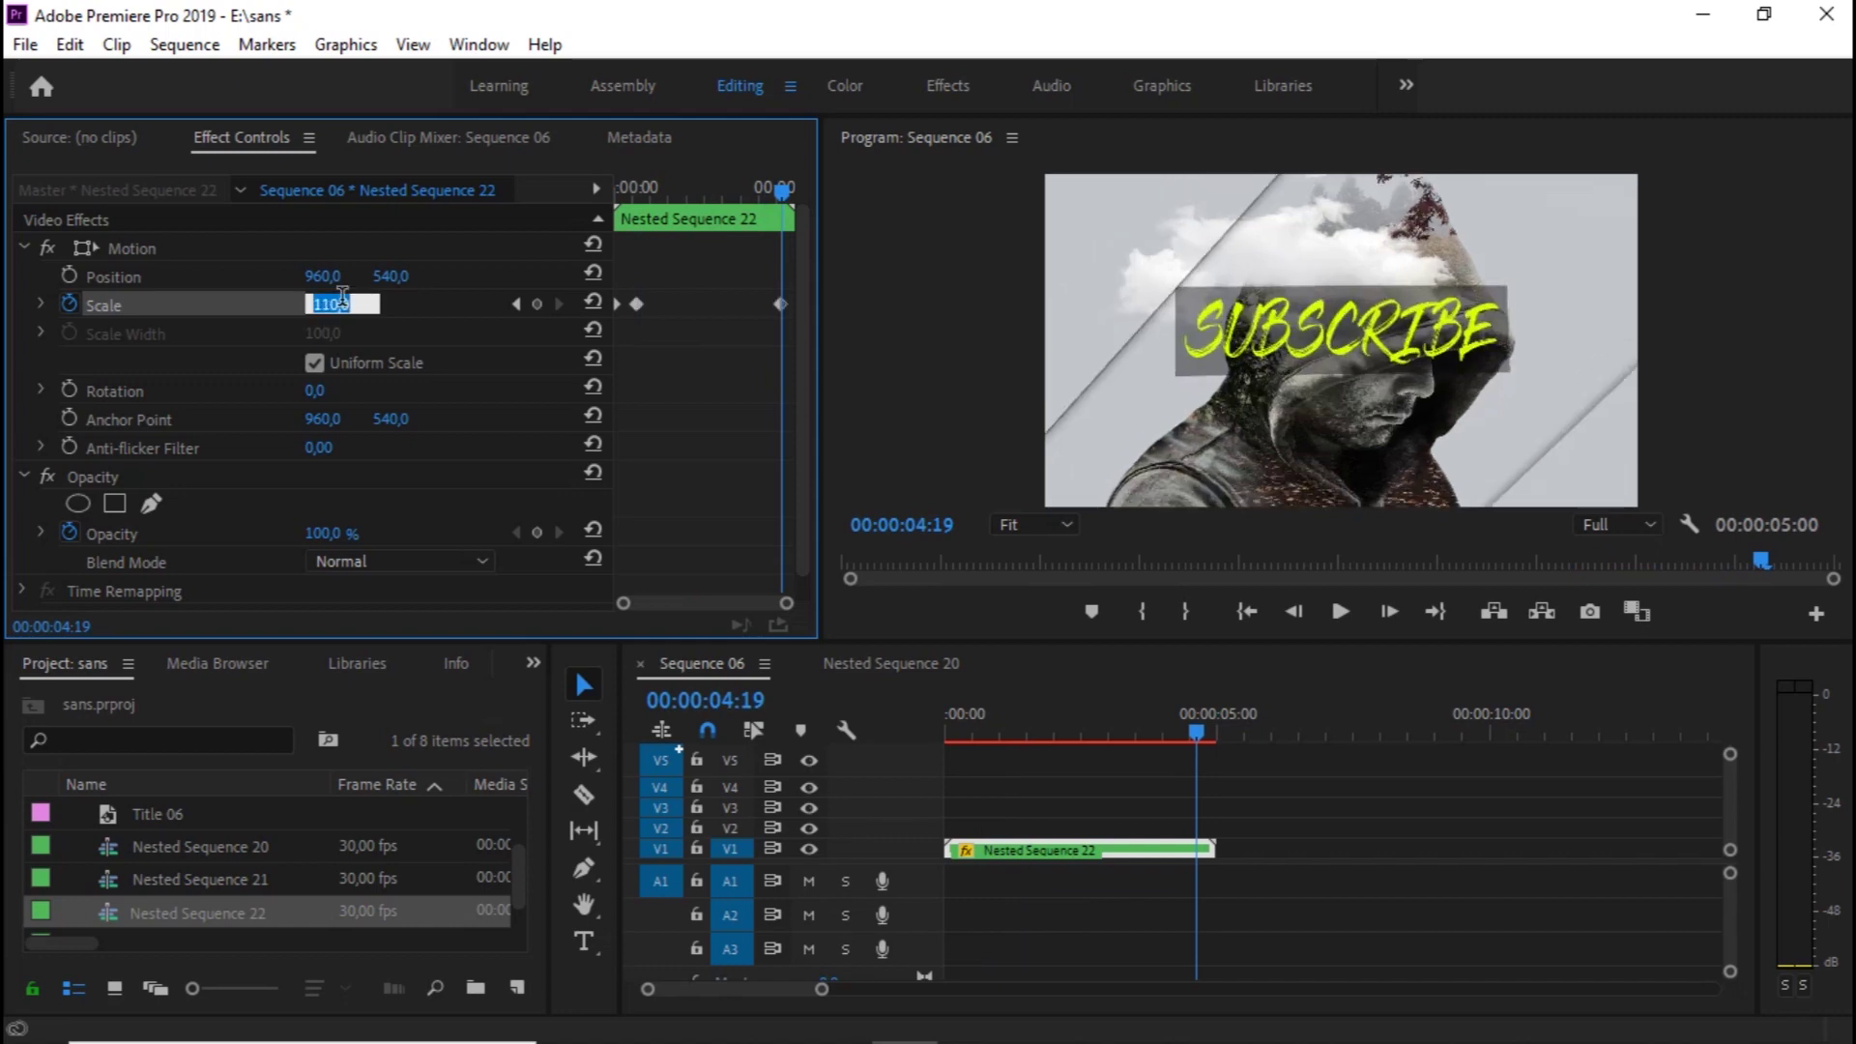
{"action": "left_click", "coordinate": [697, 261]}
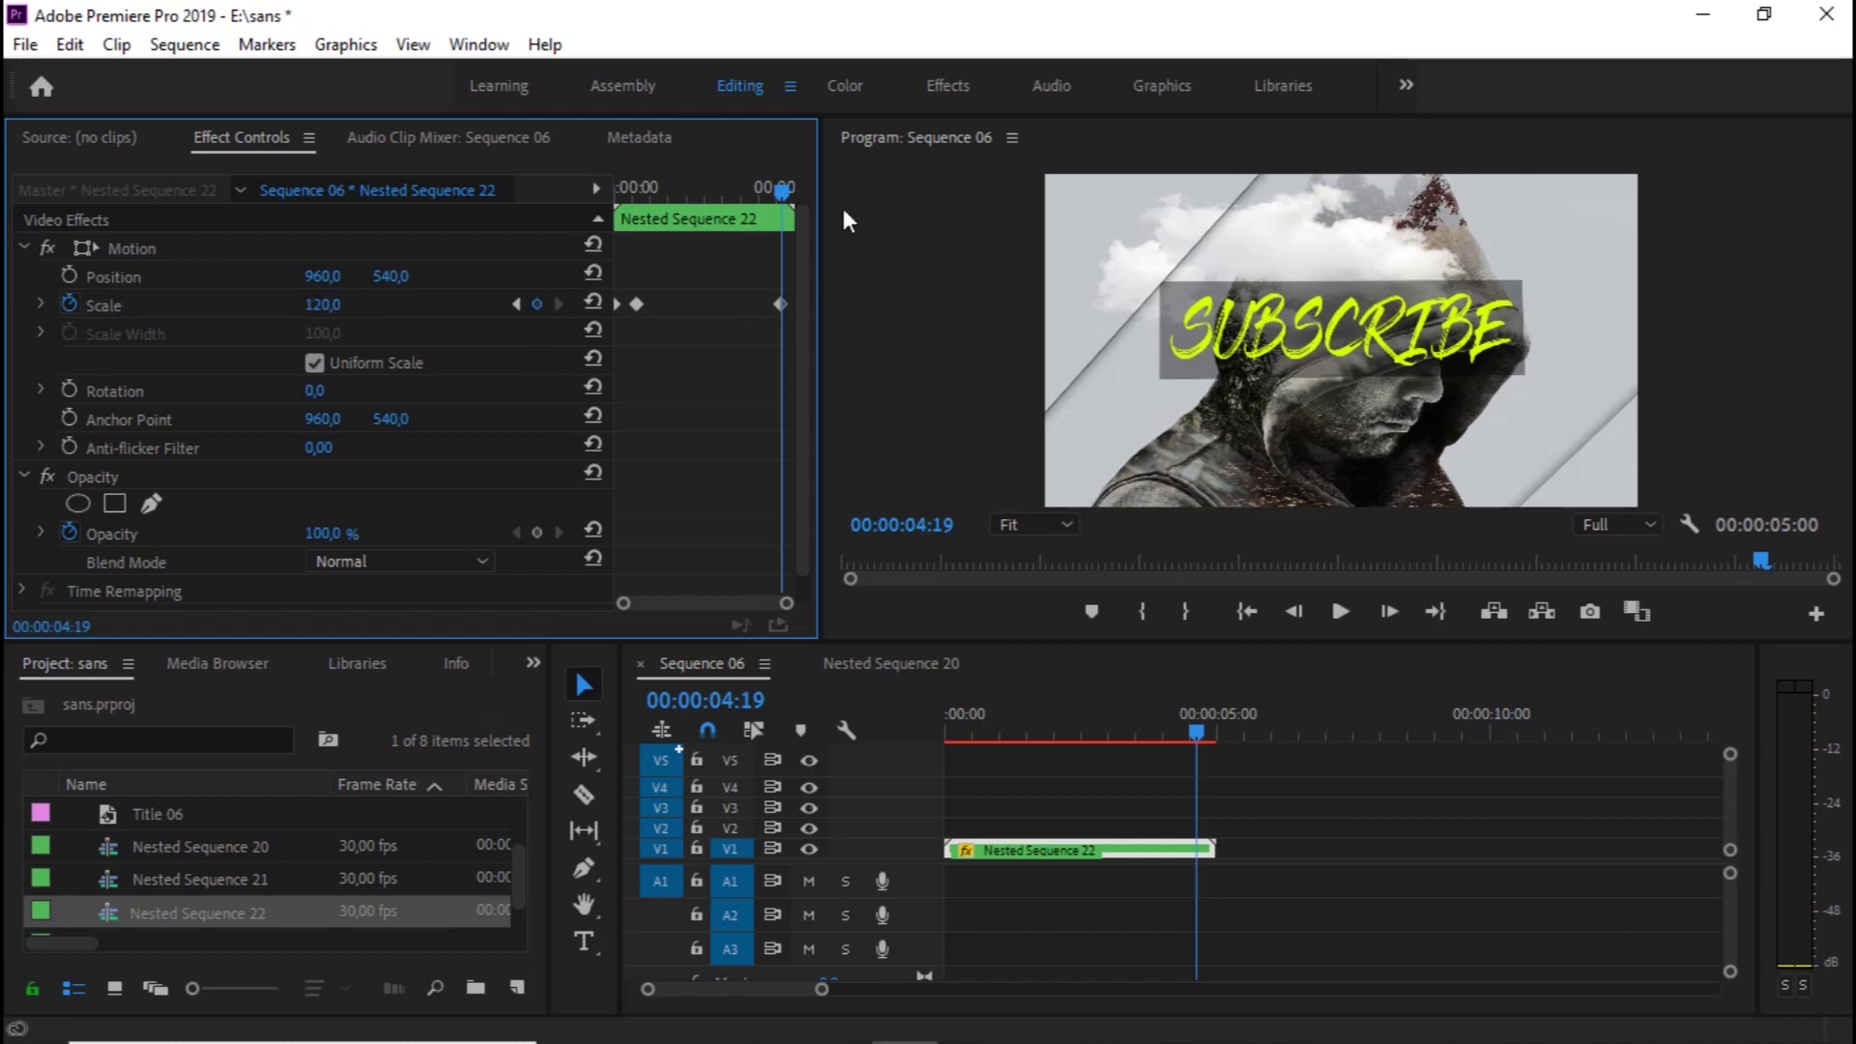
{"action": "left_click_drag", "start_coordinate": [780, 190], "coordinate": [588, 232]}
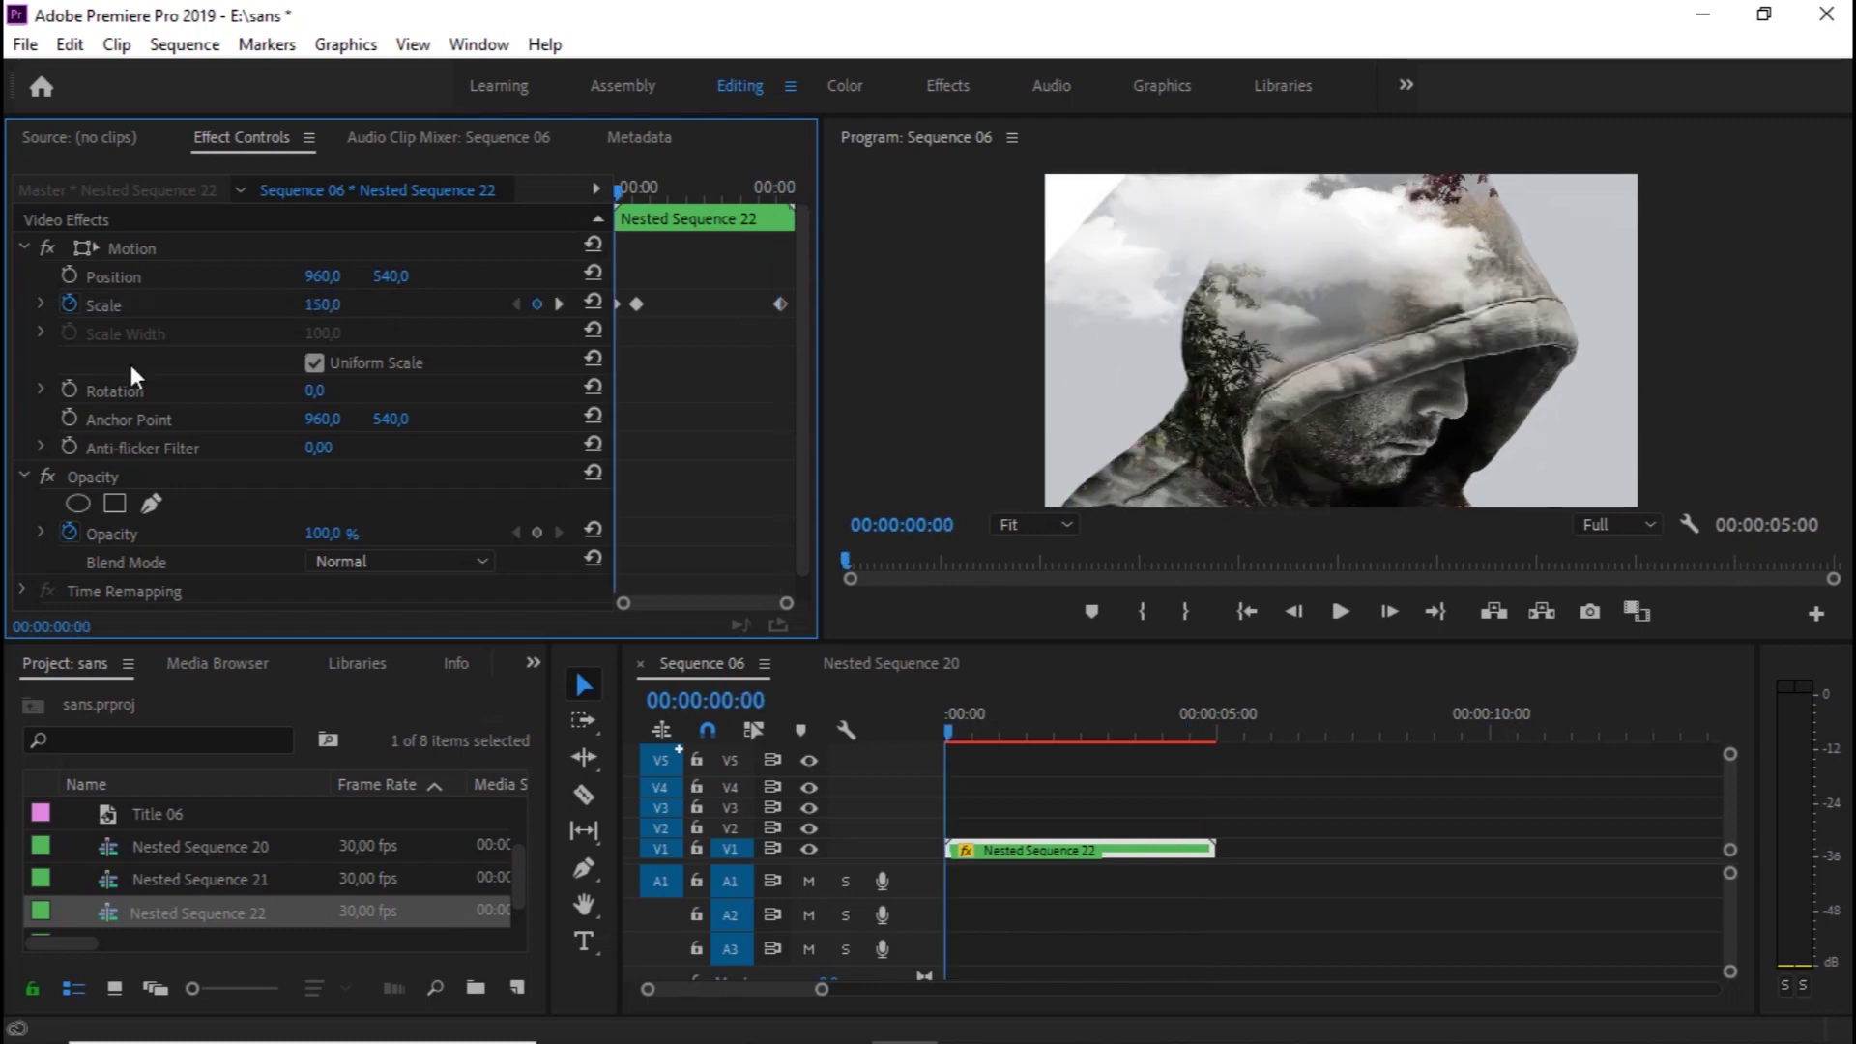
Keyframe Rotation from 18° at the start to 0° at 19 frames in
{"action": "left_click", "coordinate": [319, 391]}
{"action": "type", "text": "100"}
{"action": "type", "text": "18"}
{"action": "key", "text": "Return"}
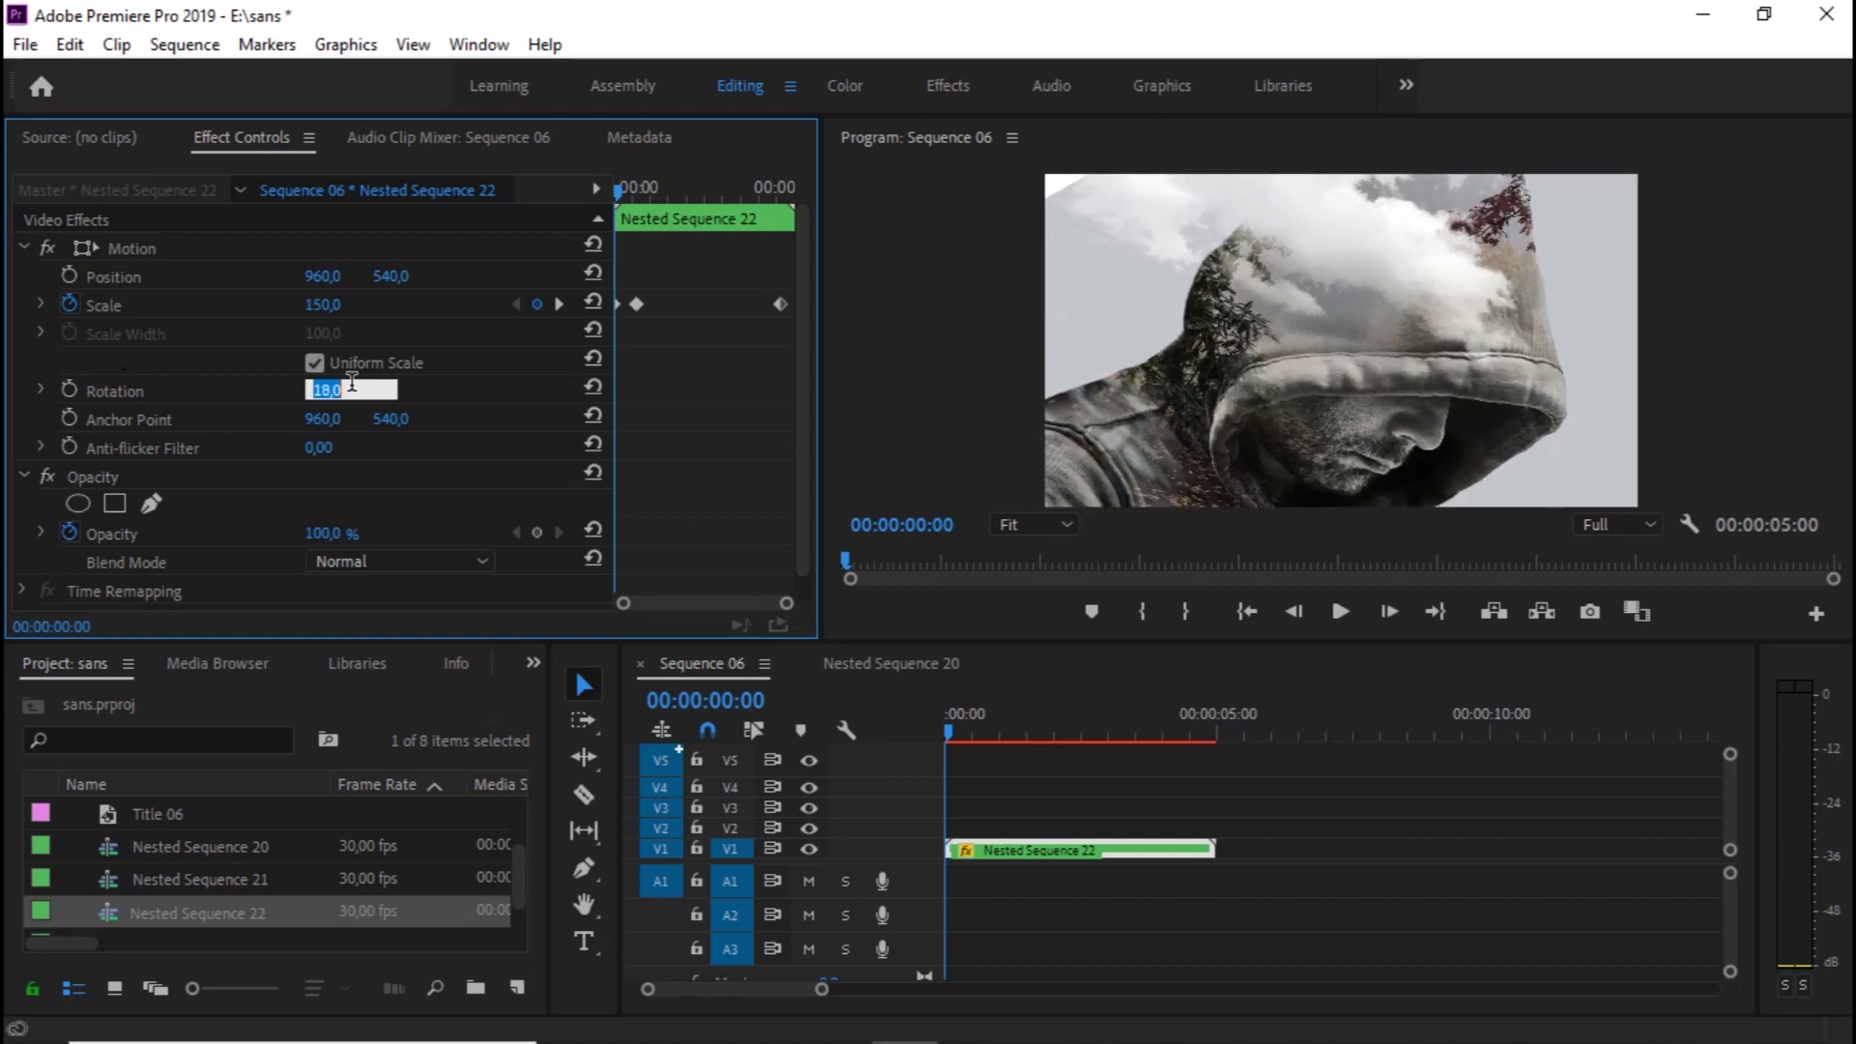
{"action": "type", "text": "19"}
{"action": "key", "text": "Return"}
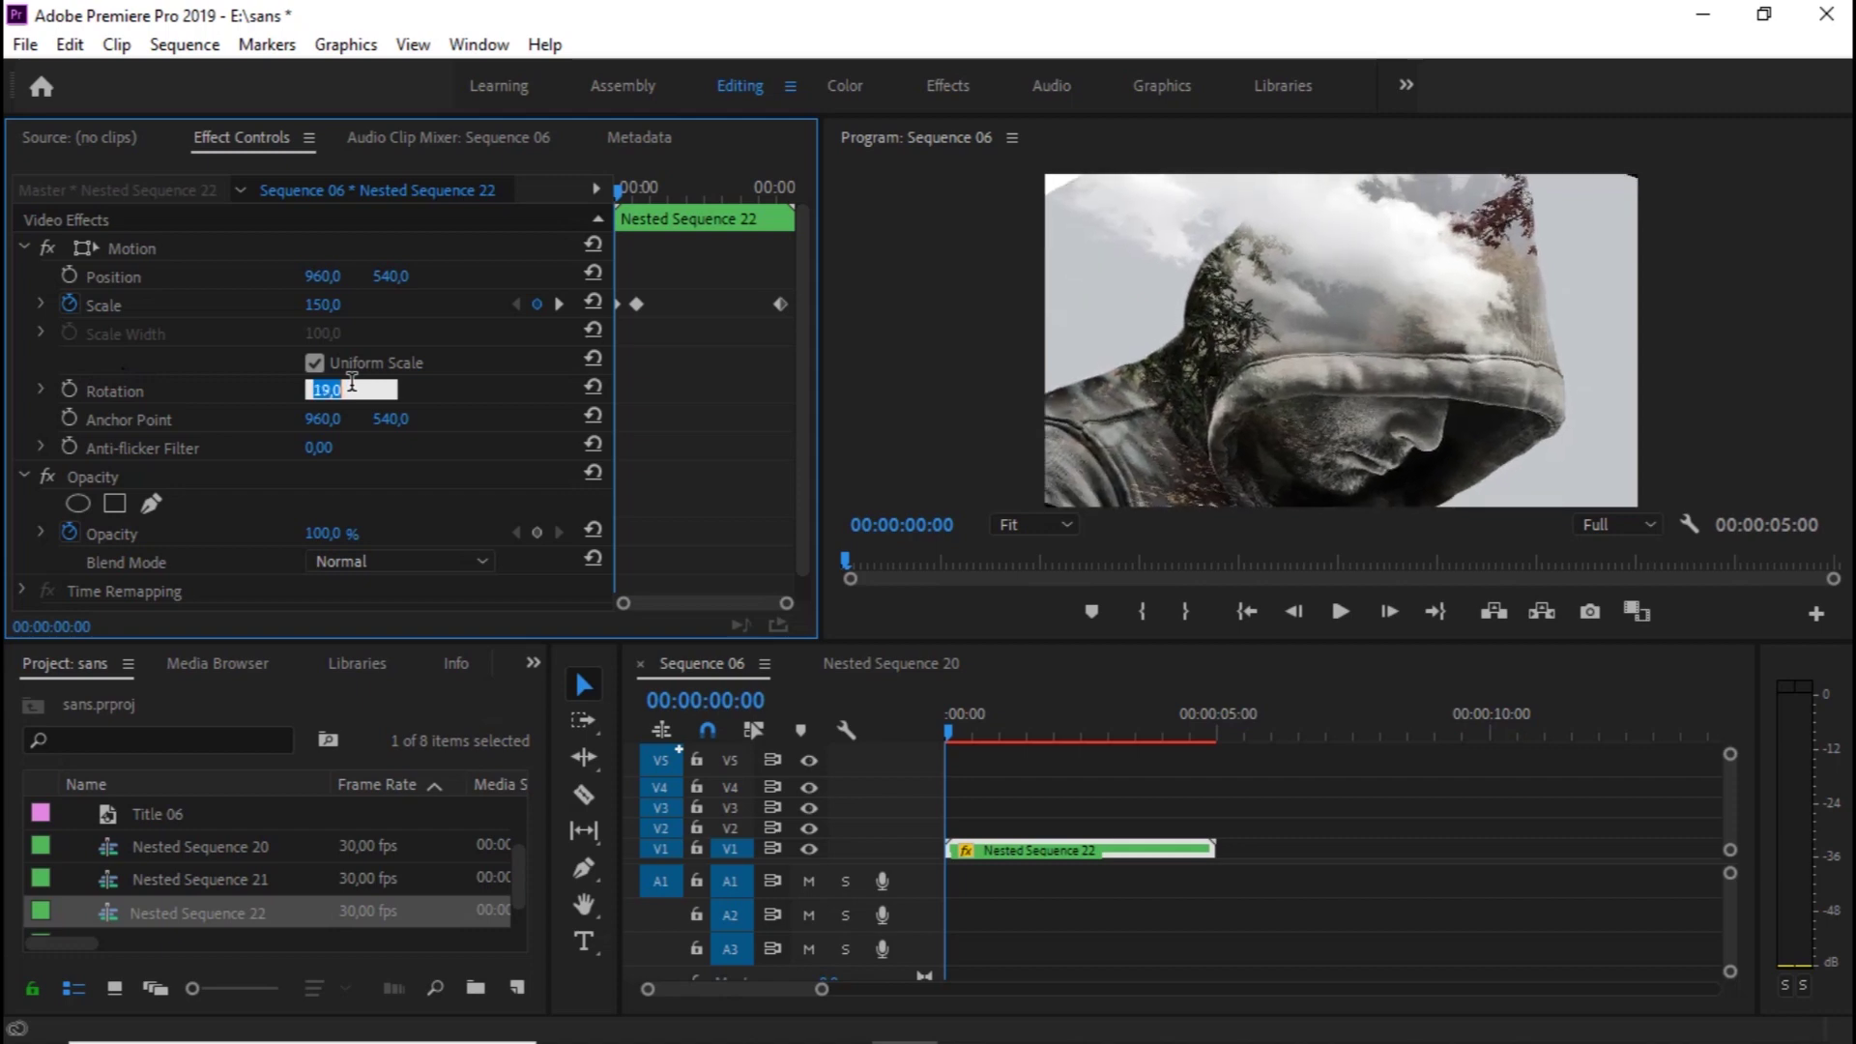
{"action": "type", "text": "18"}
{"action": "key", "text": "Return"}
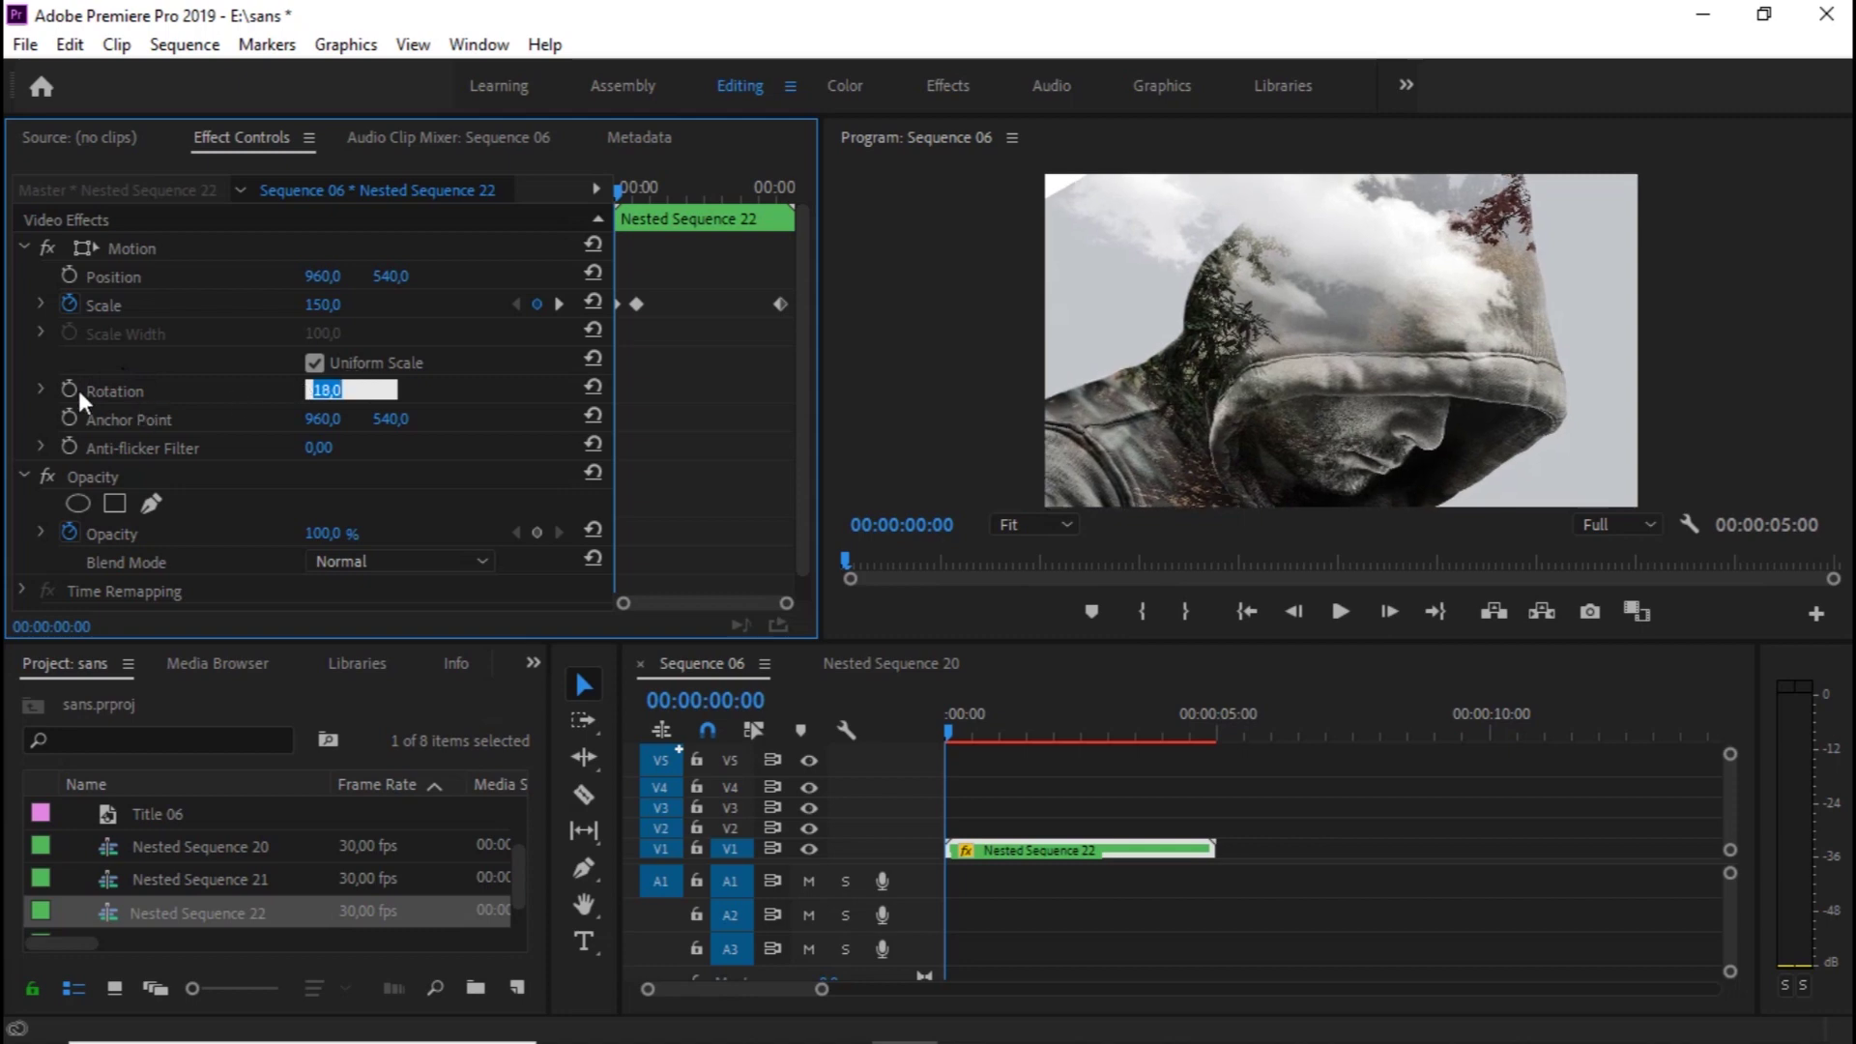
{"action": "left_click", "coordinate": [69, 389]}
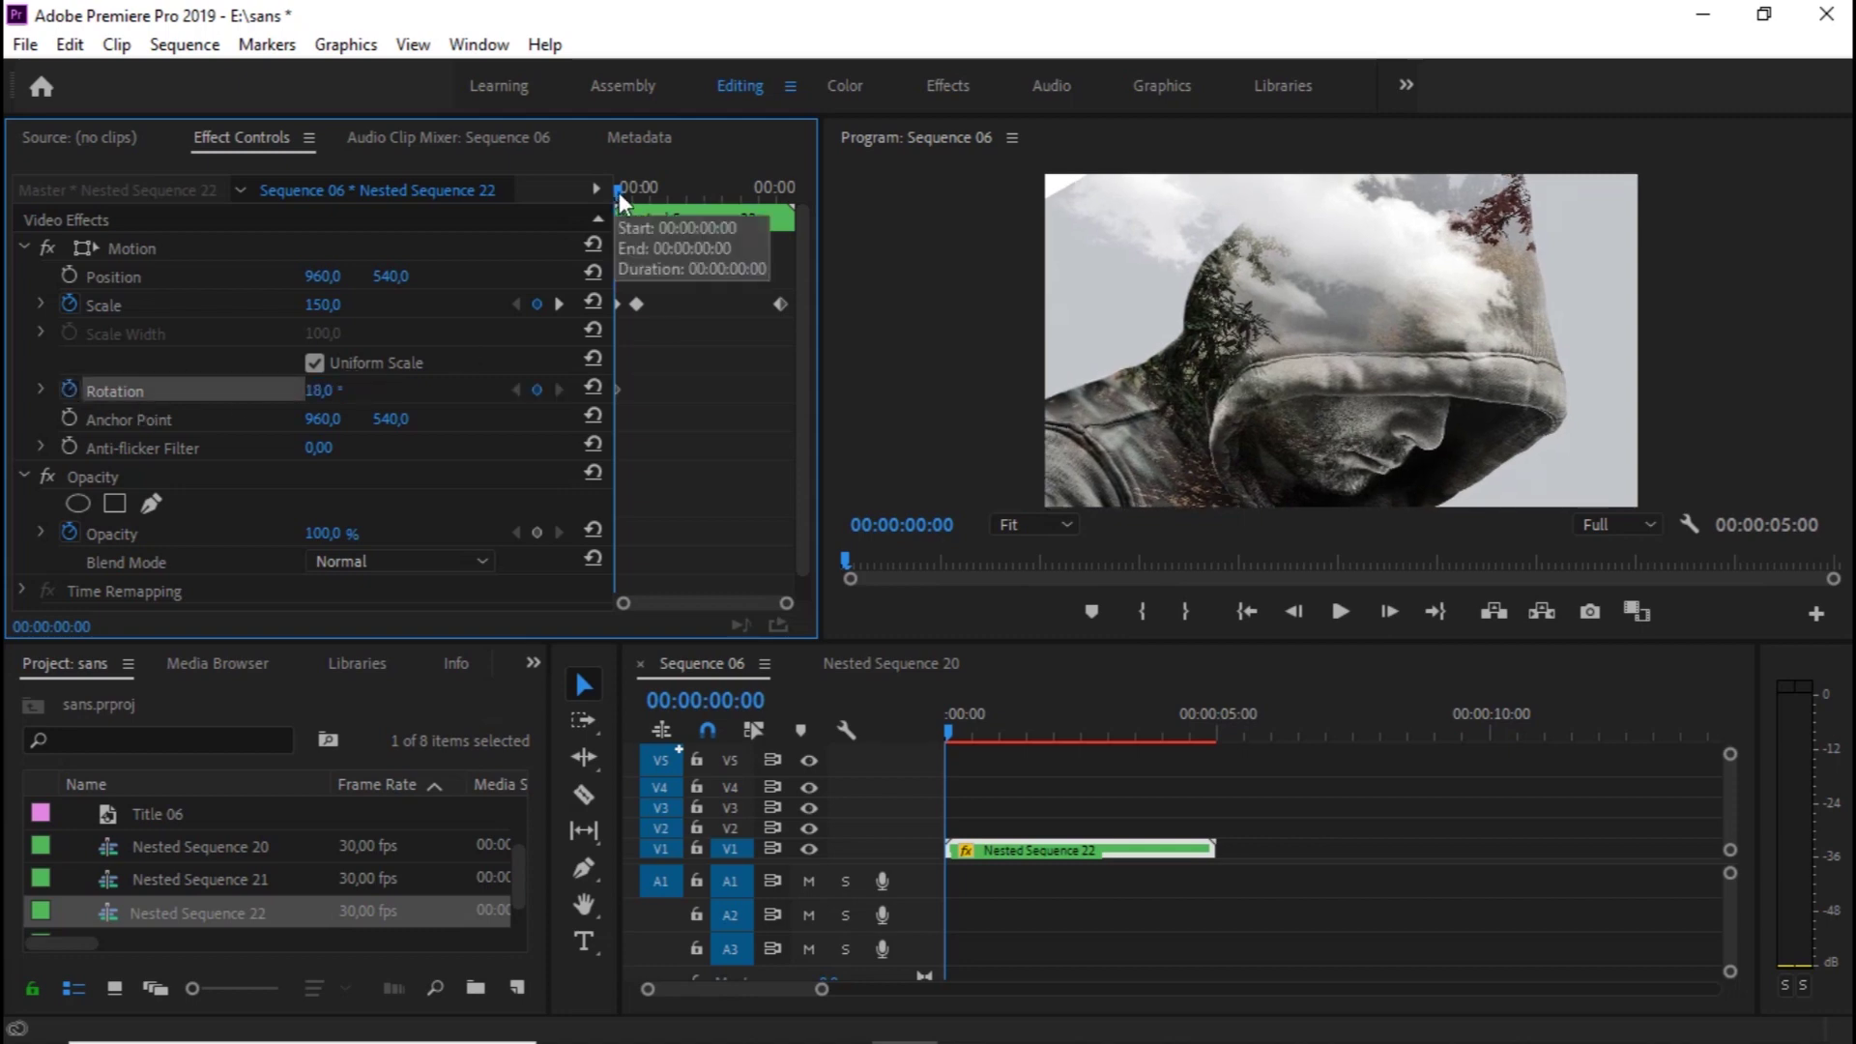
{"action": "left_click_drag", "start_coordinate": [618, 191], "coordinate": [640, 200]}
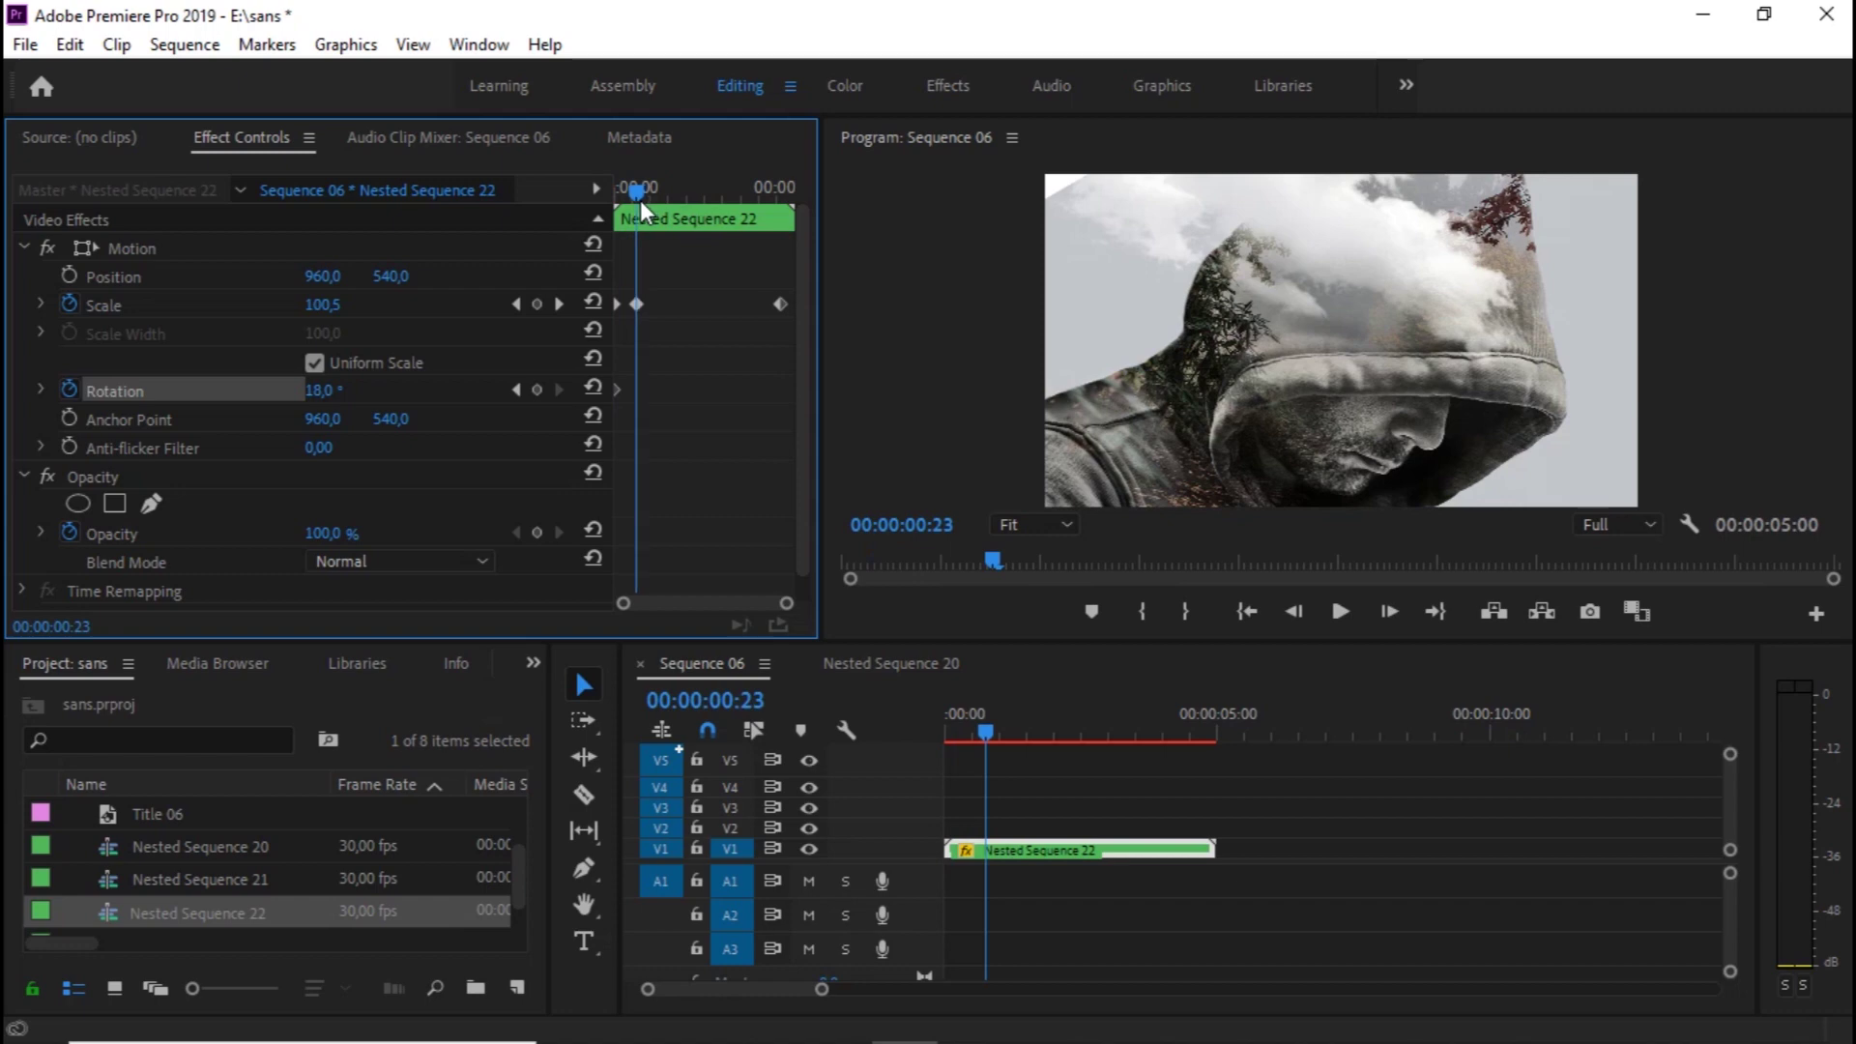
{"action": "key", "text": "Left"}
{"action": "key", "text": "Left"}
{"action": "key", "text": "Left"}
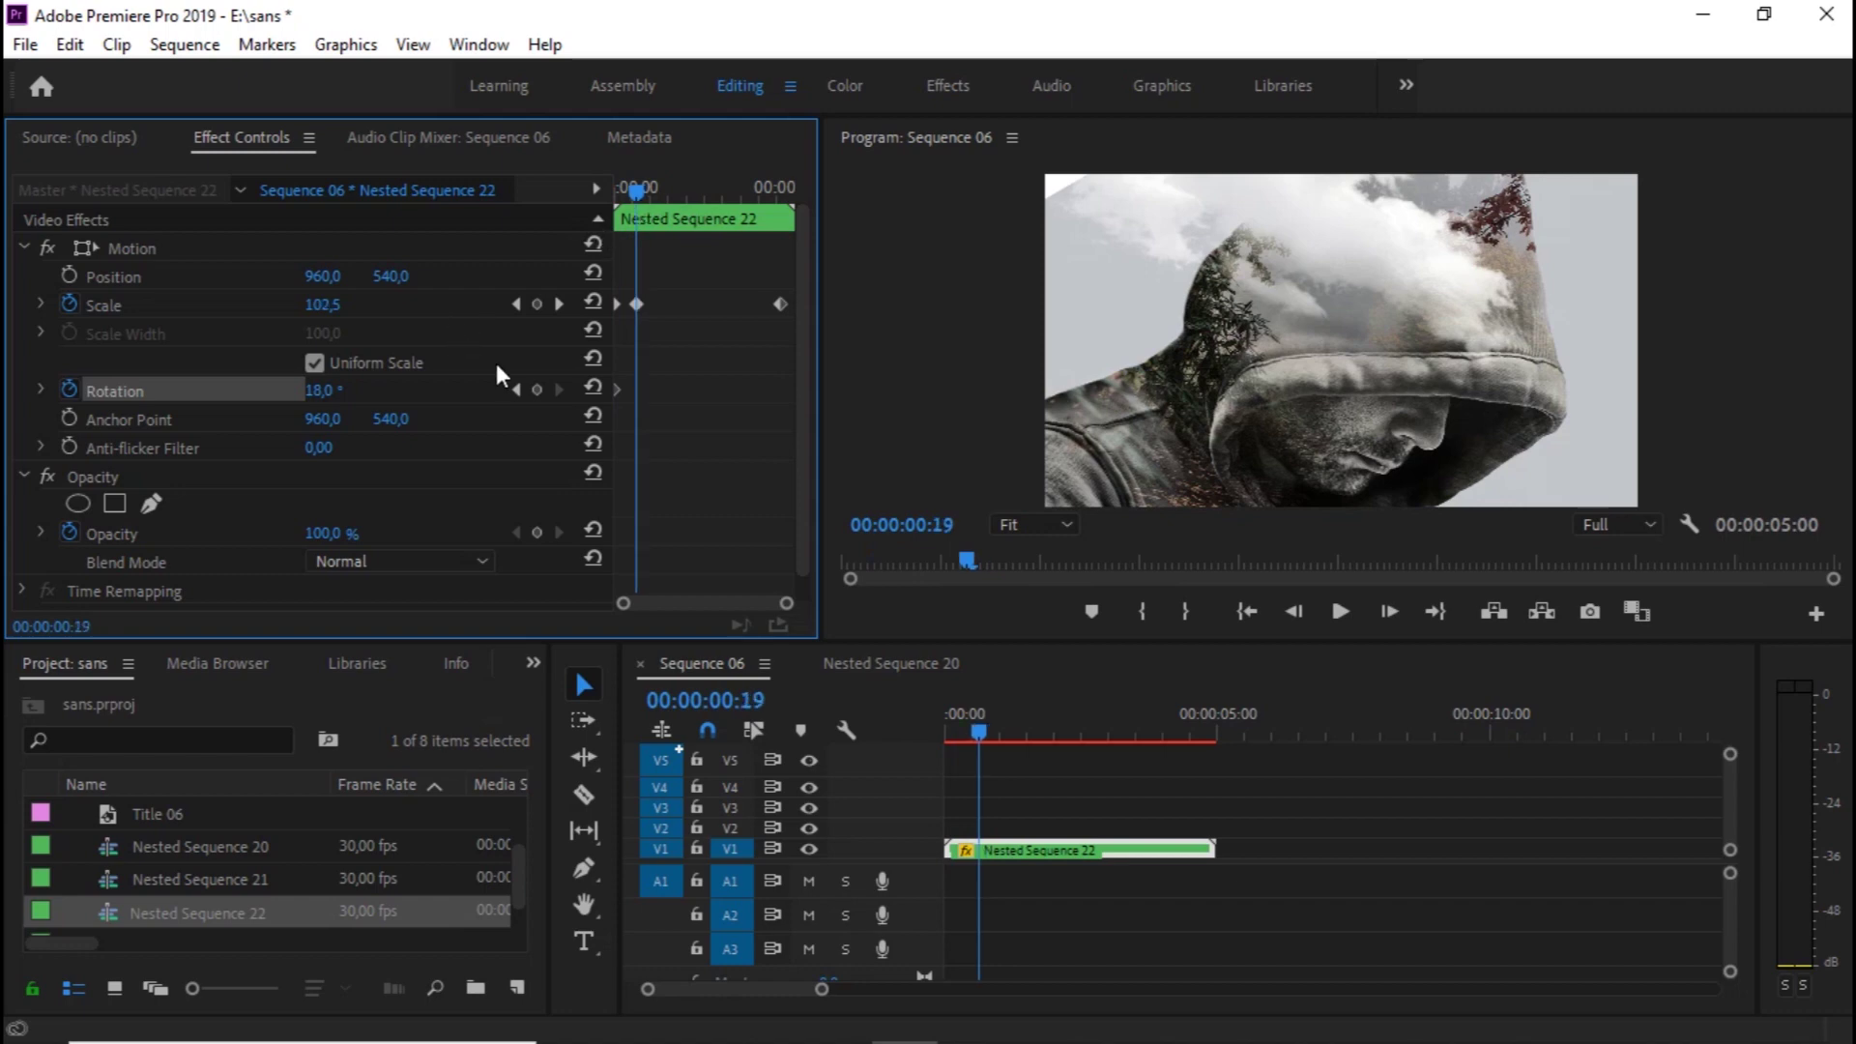
{"action": "left_click", "coordinate": [592, 387]}
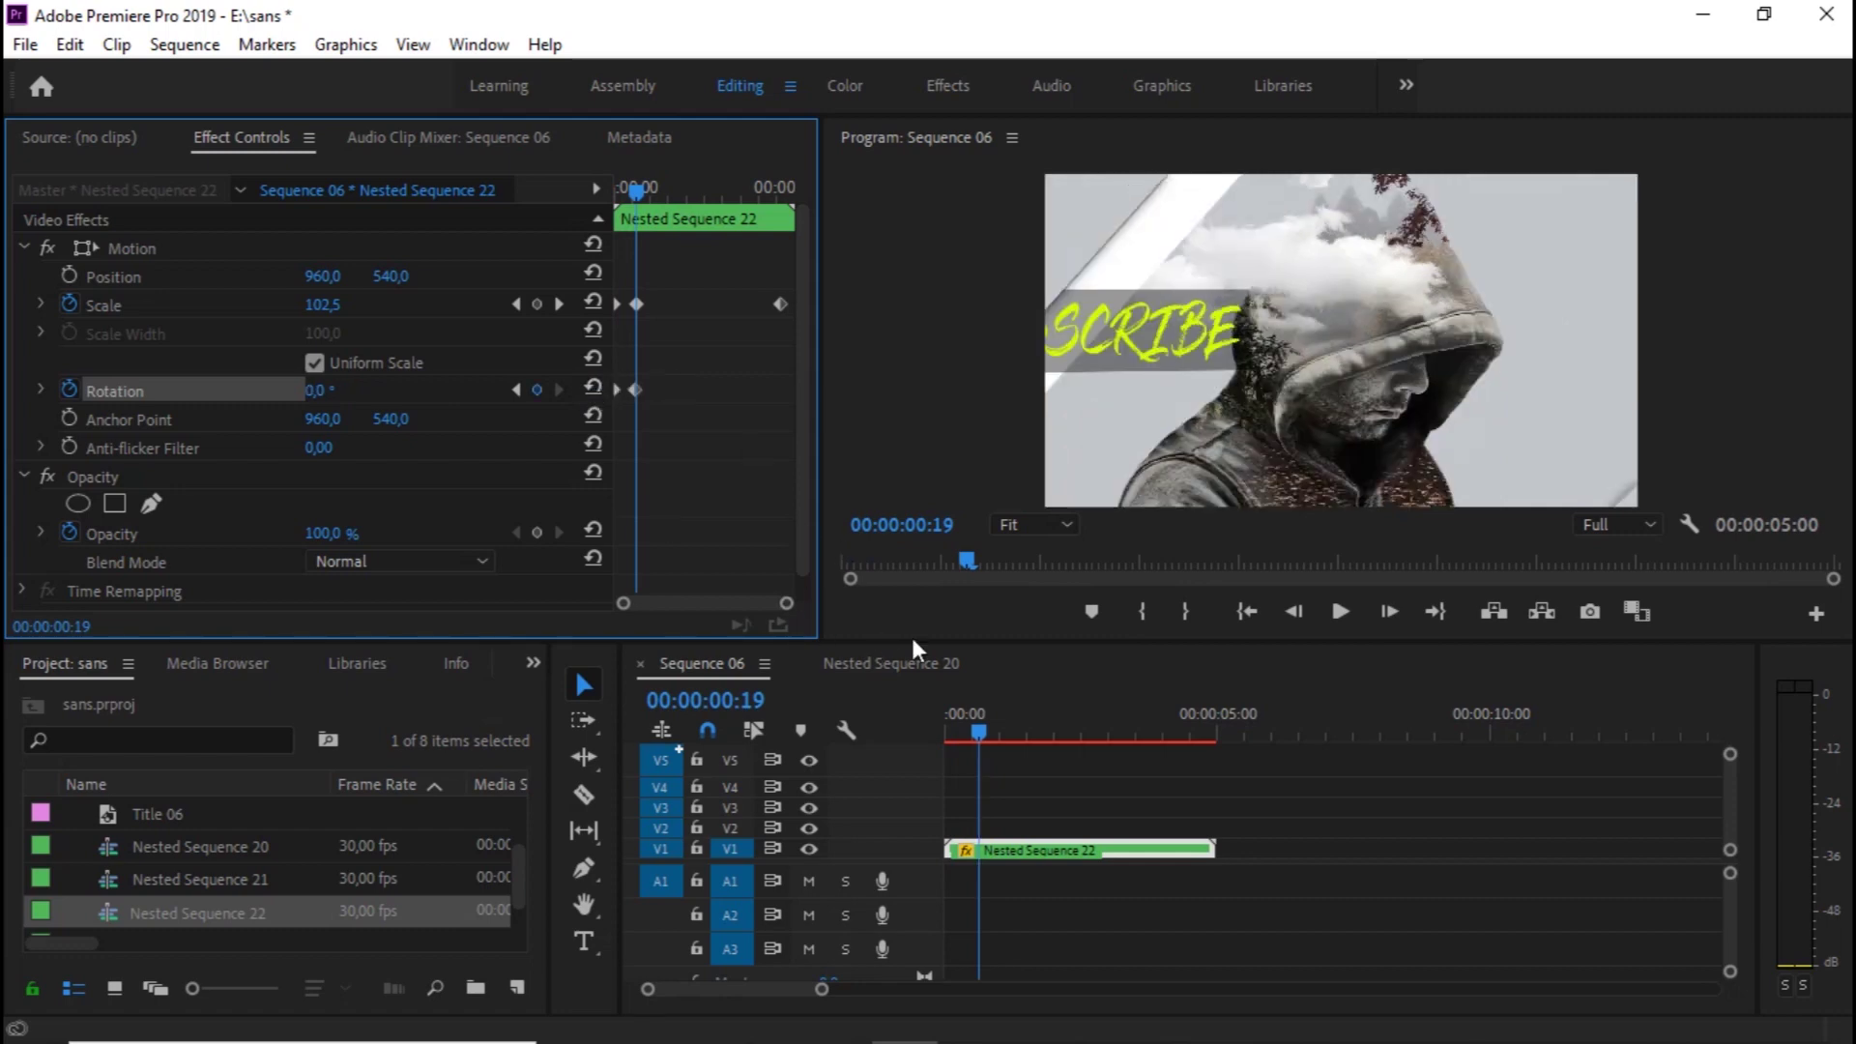
Render previews and play the finished animation from the start
{"action": "key", "text": "Return"}
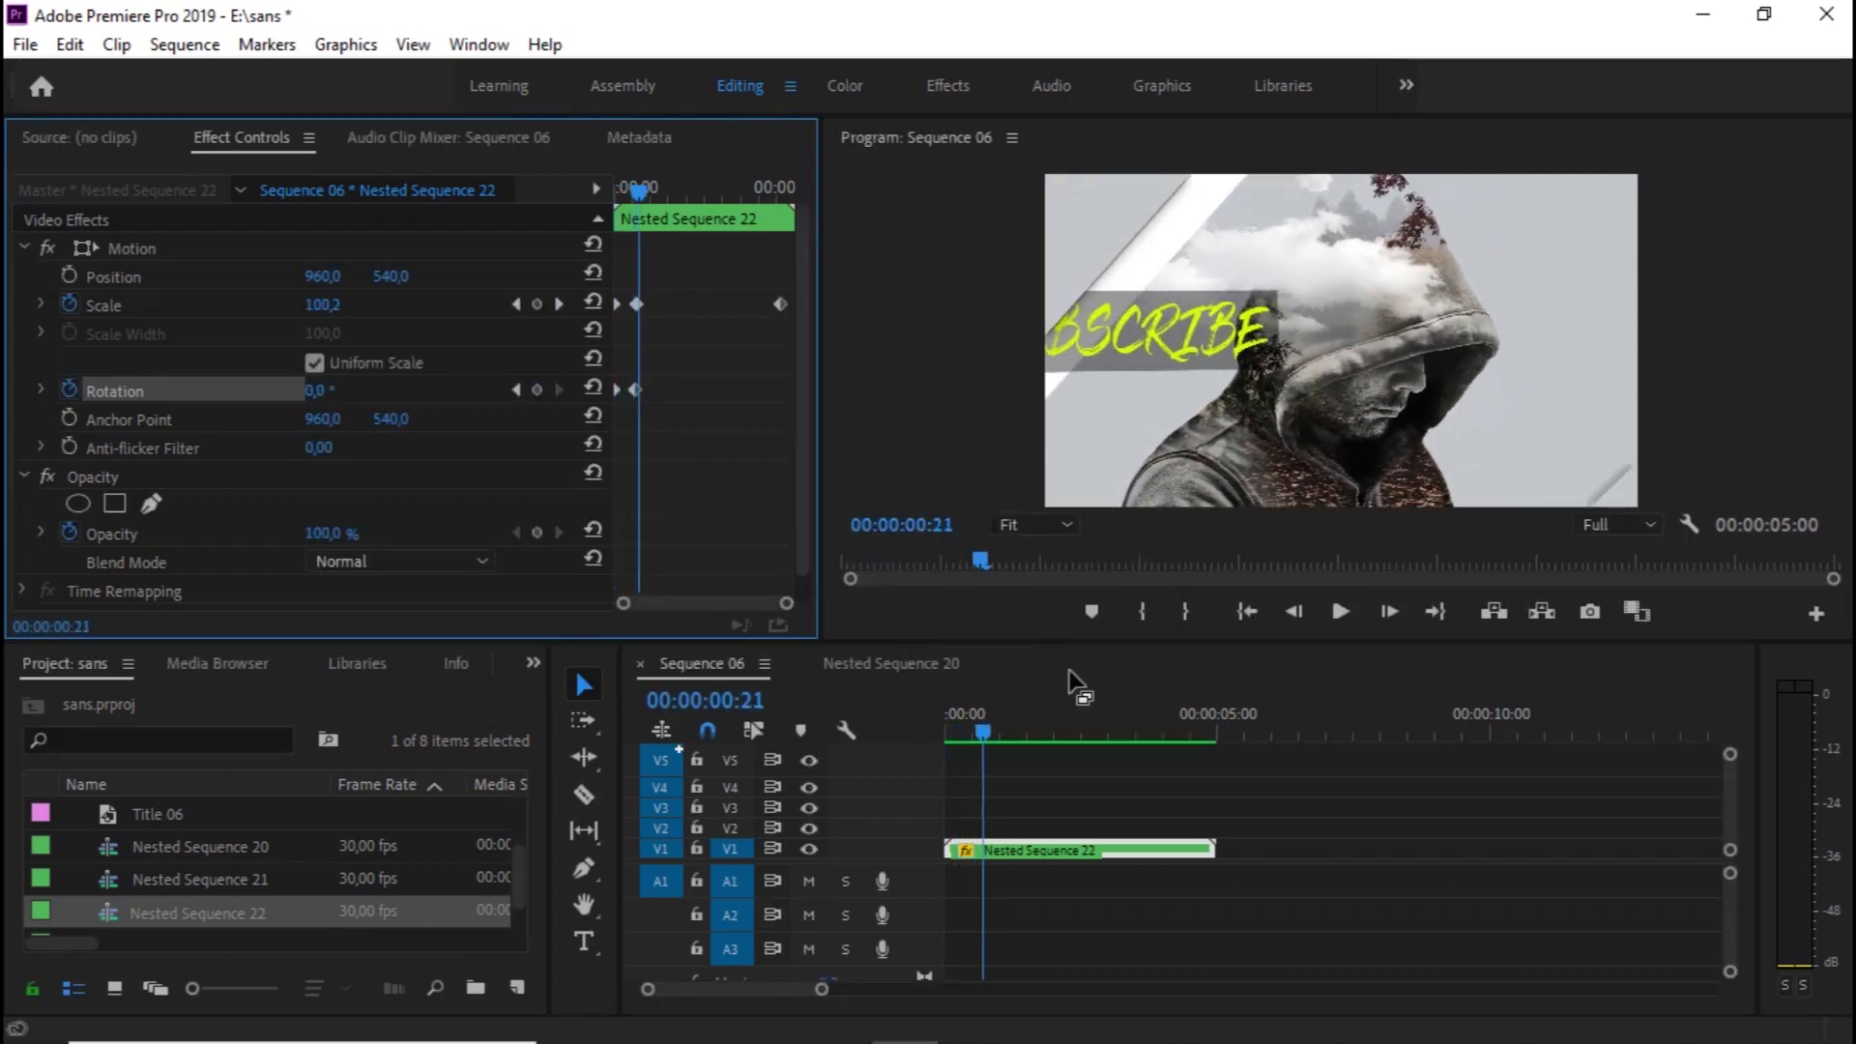
{"action": "left_click", "coordinate": [980, 729]}
{"action": "key", "text": "space"}
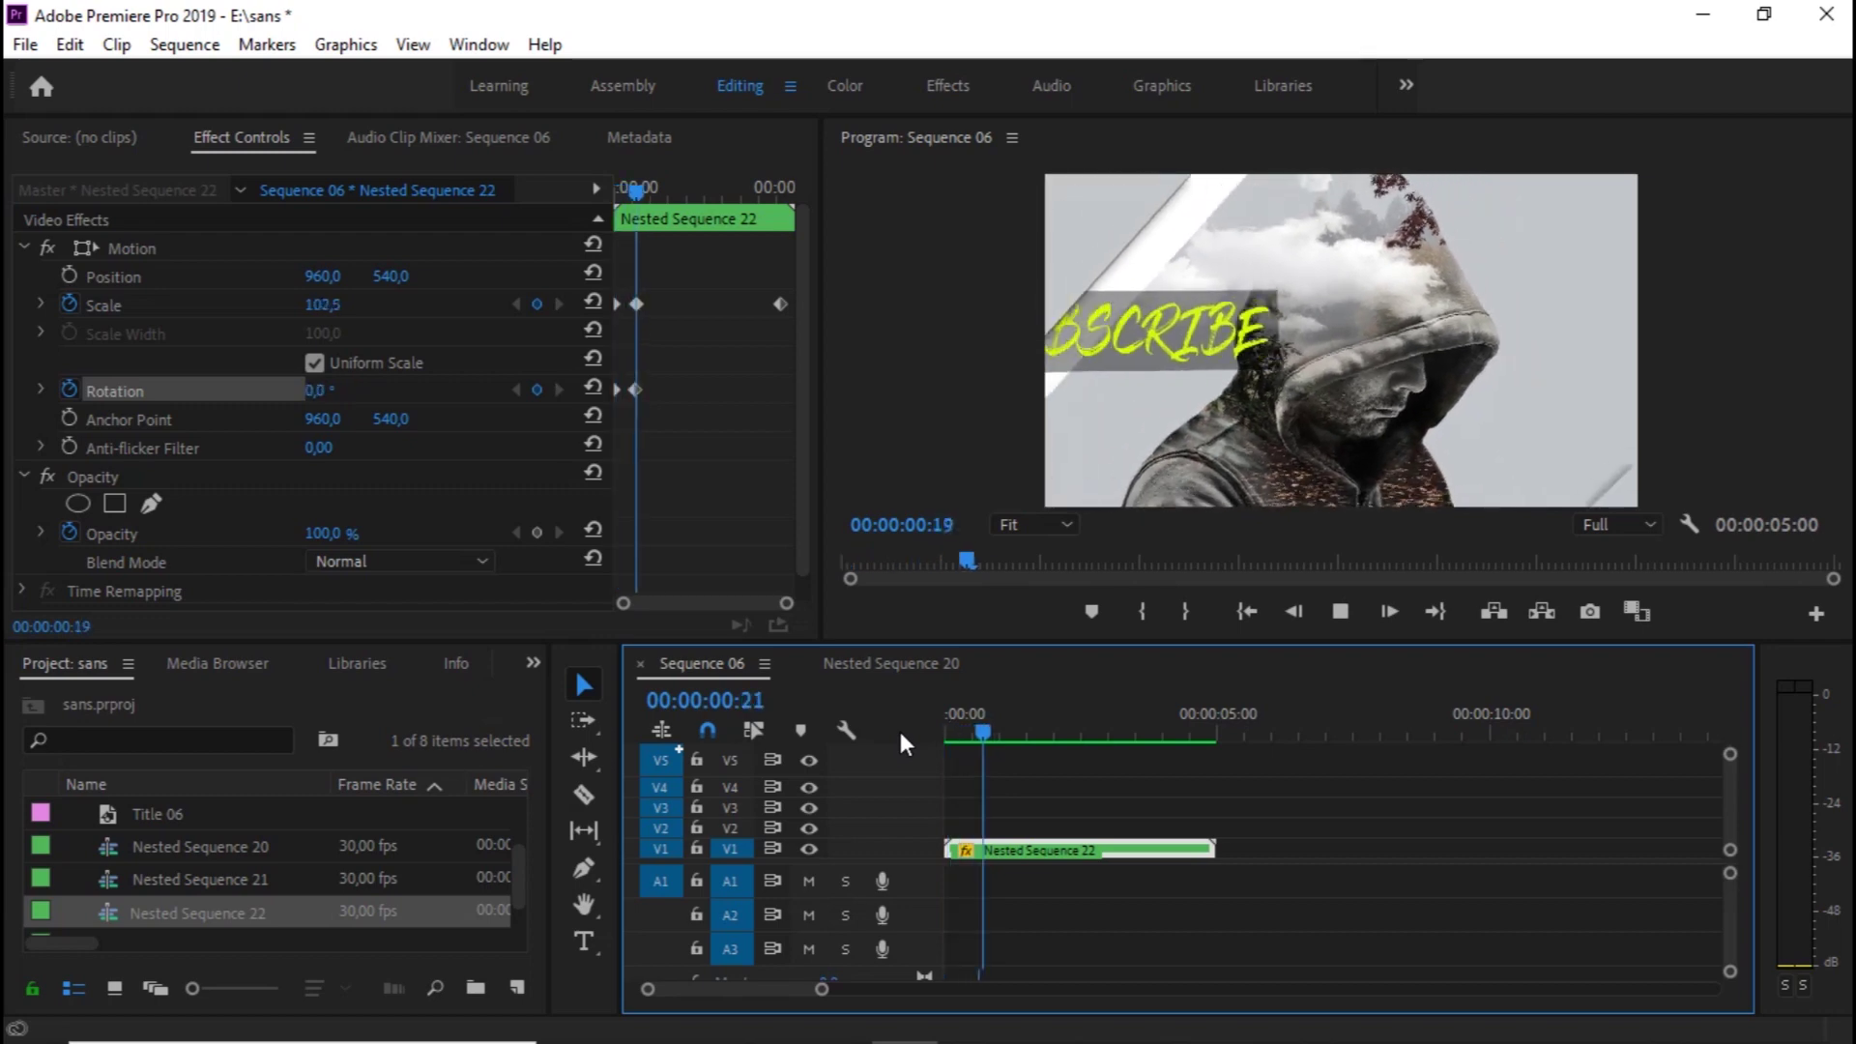
{"action": "key", "text": "space"}
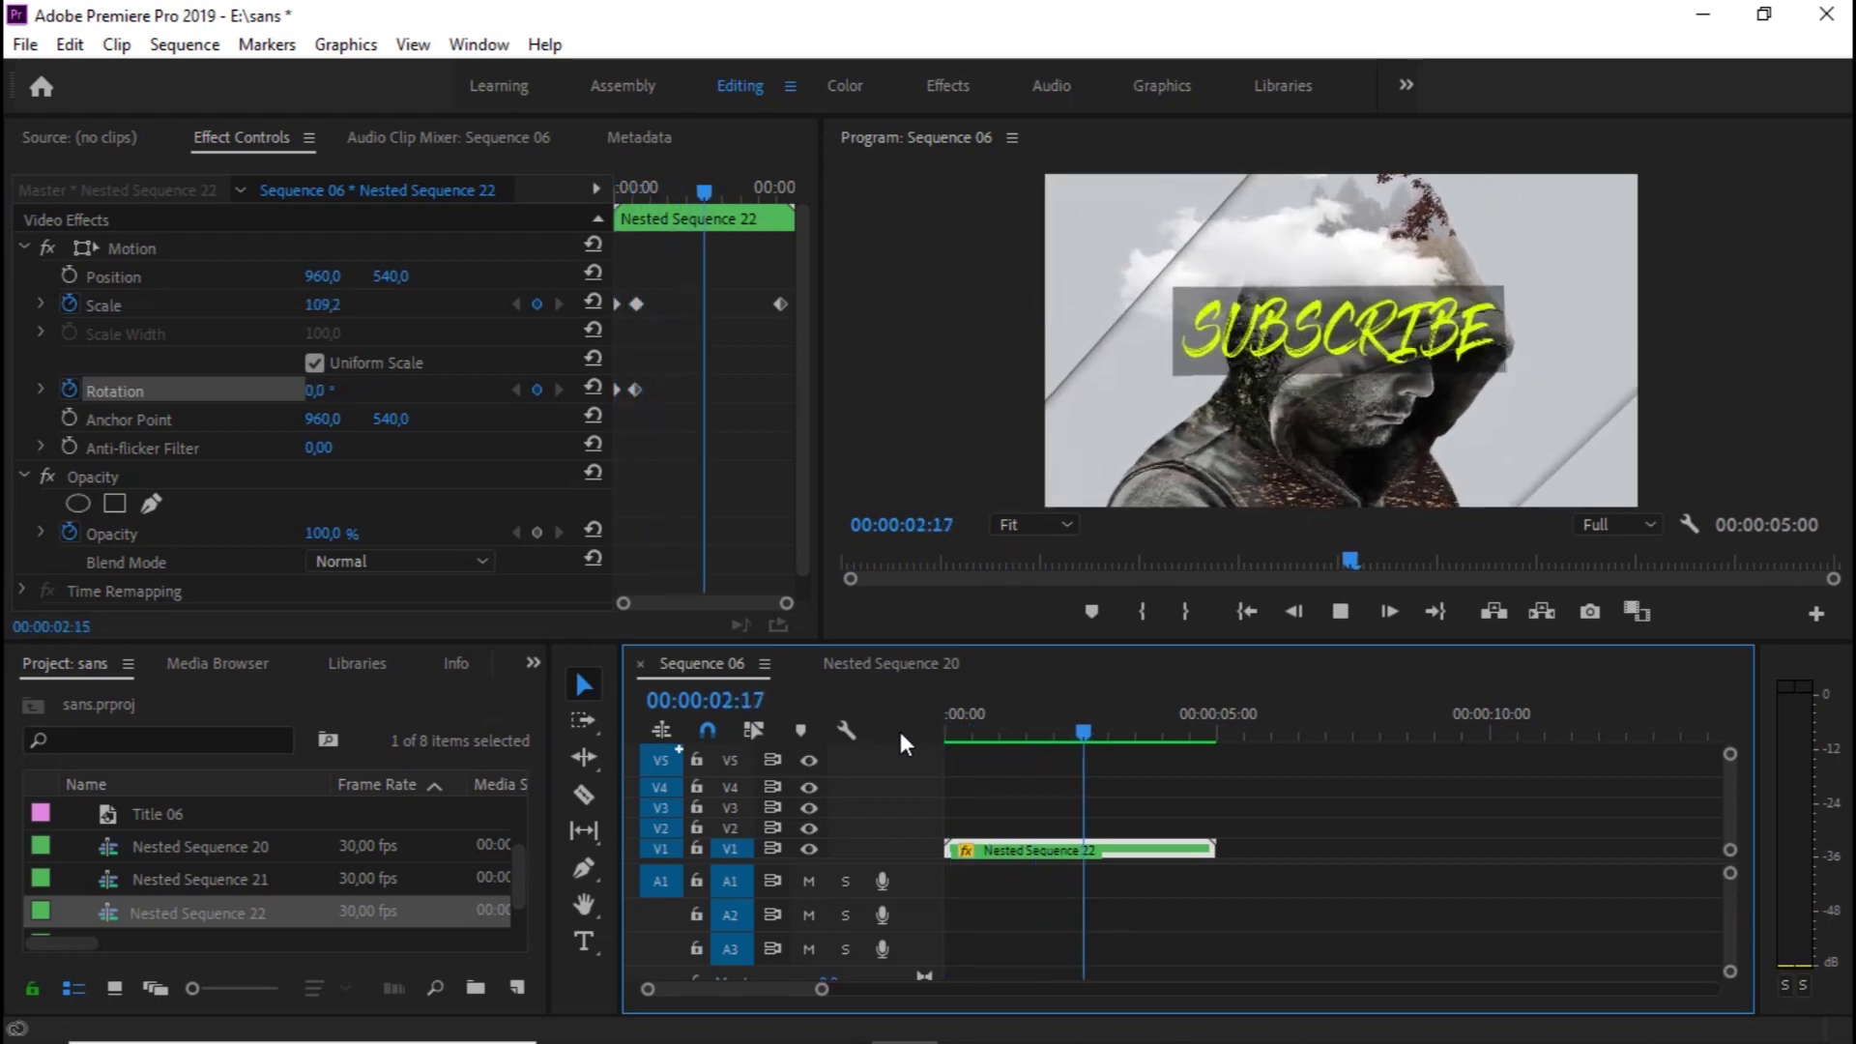
{"action": "left_click_drag", "start_coordinate": [960, 735], "coordinate": [922, 731]}
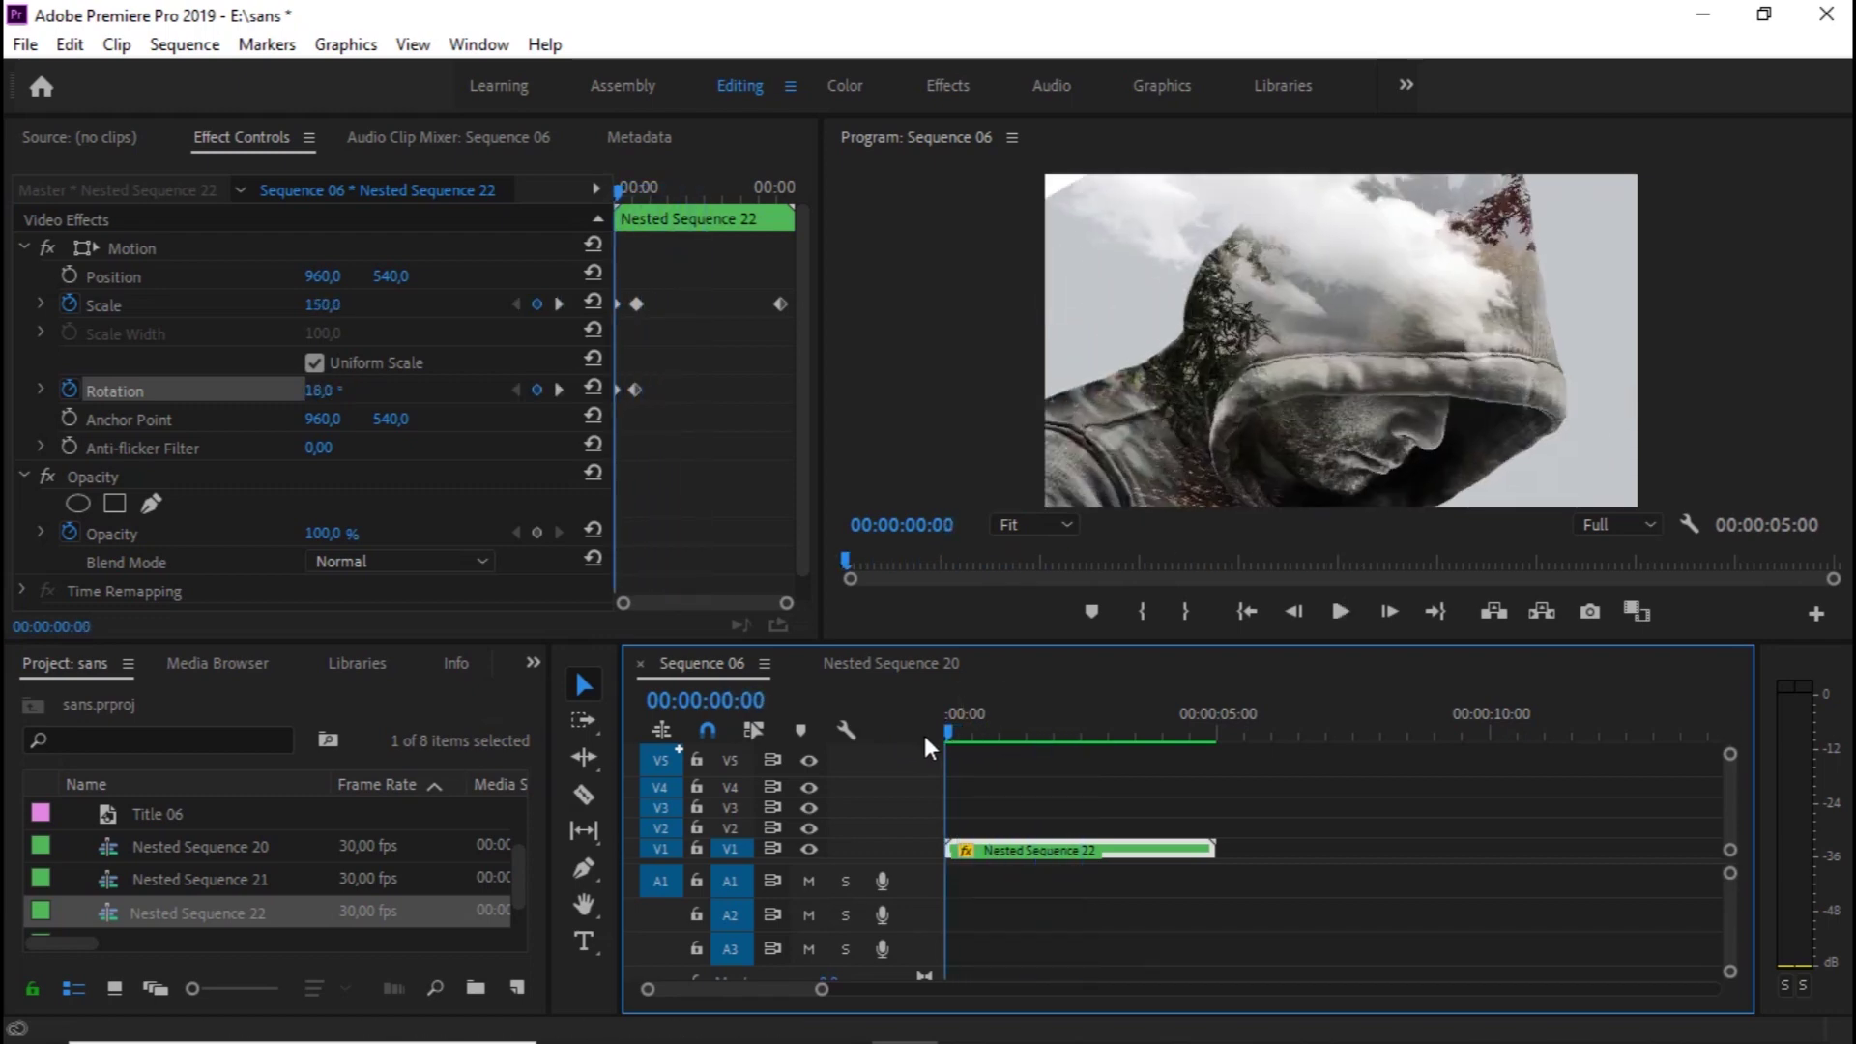
{"action": "key", "text": "space"}
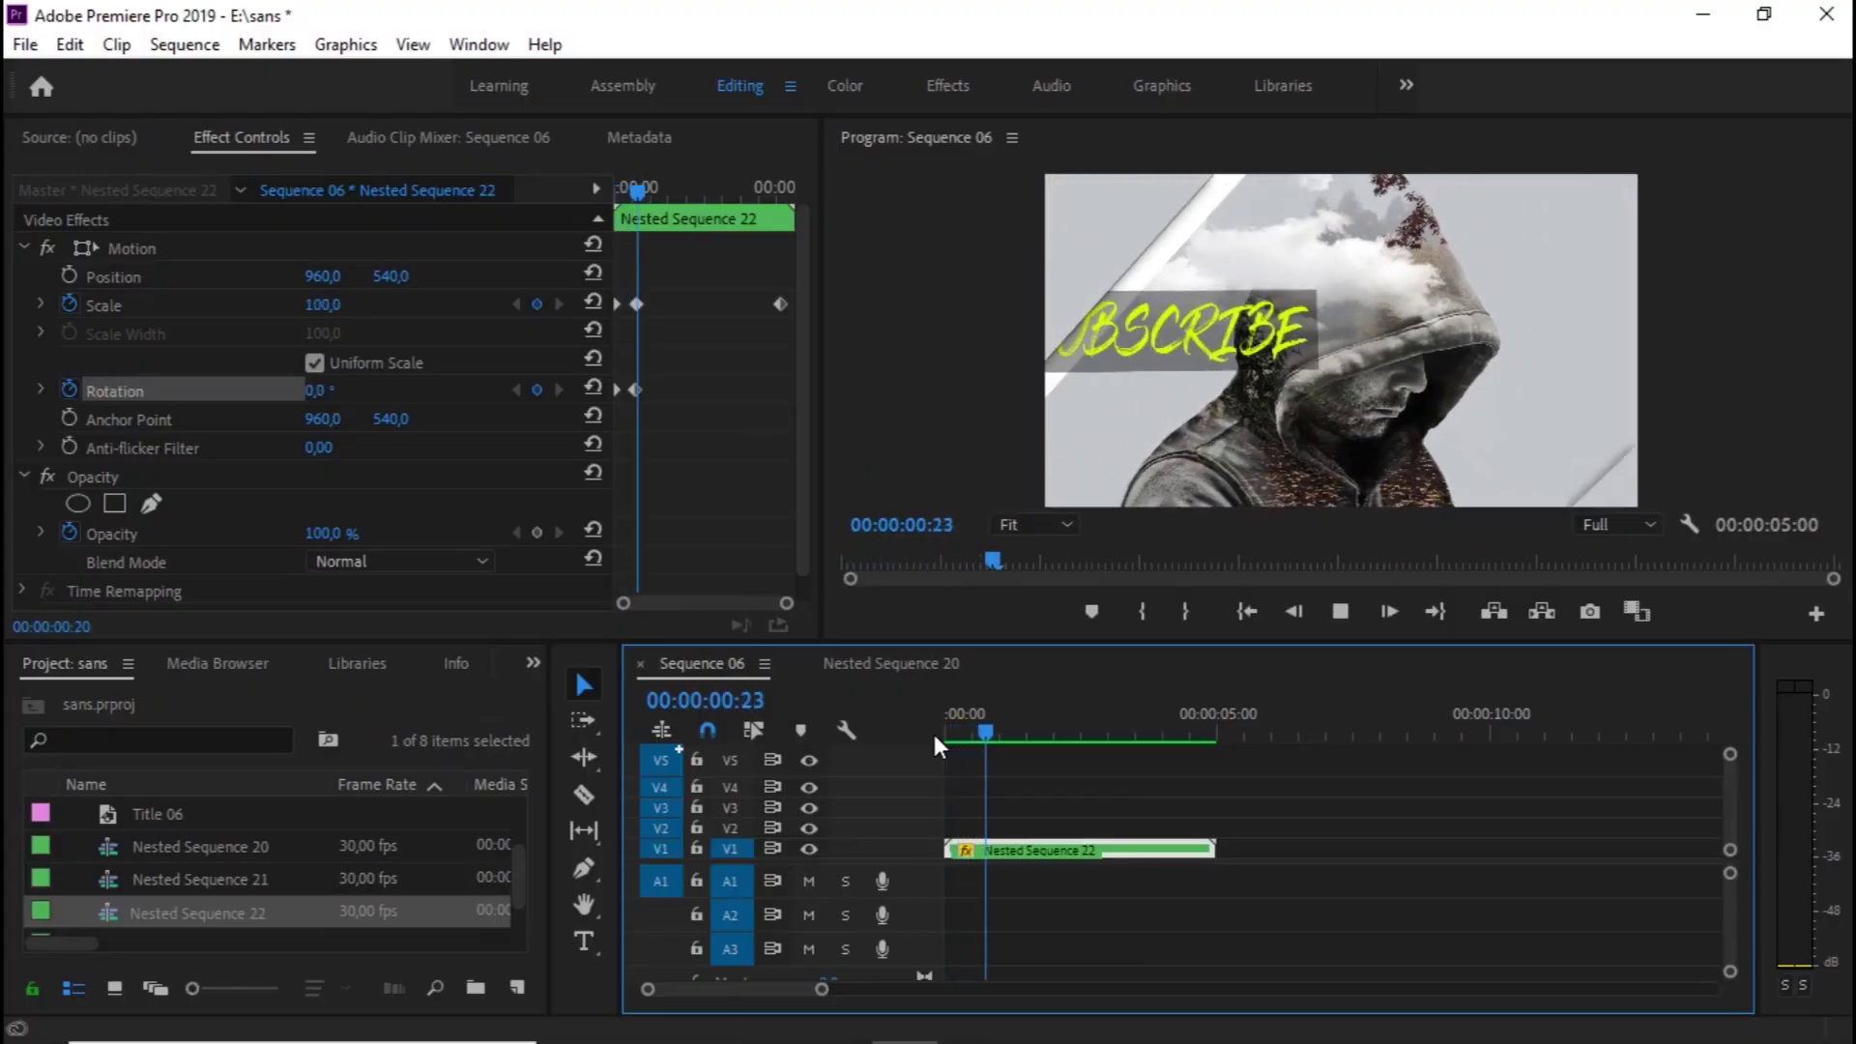
{"action": "key", "text": "space"}
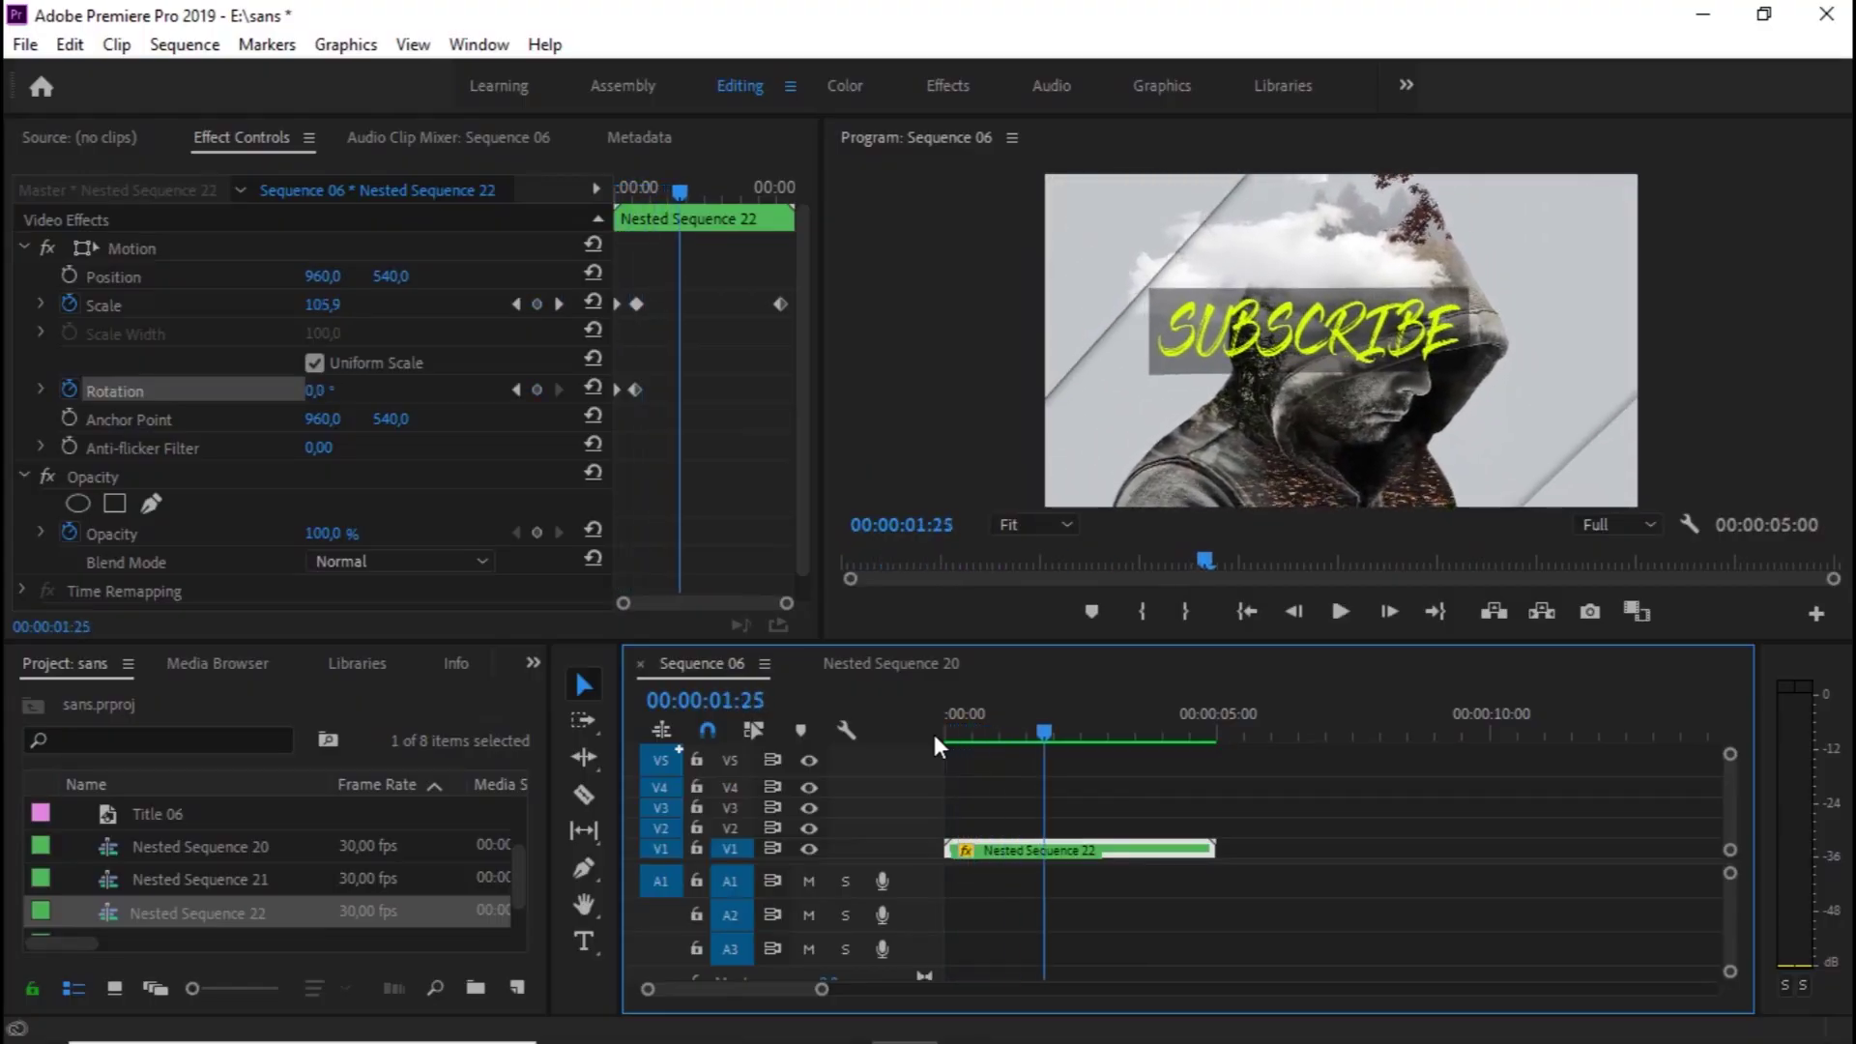